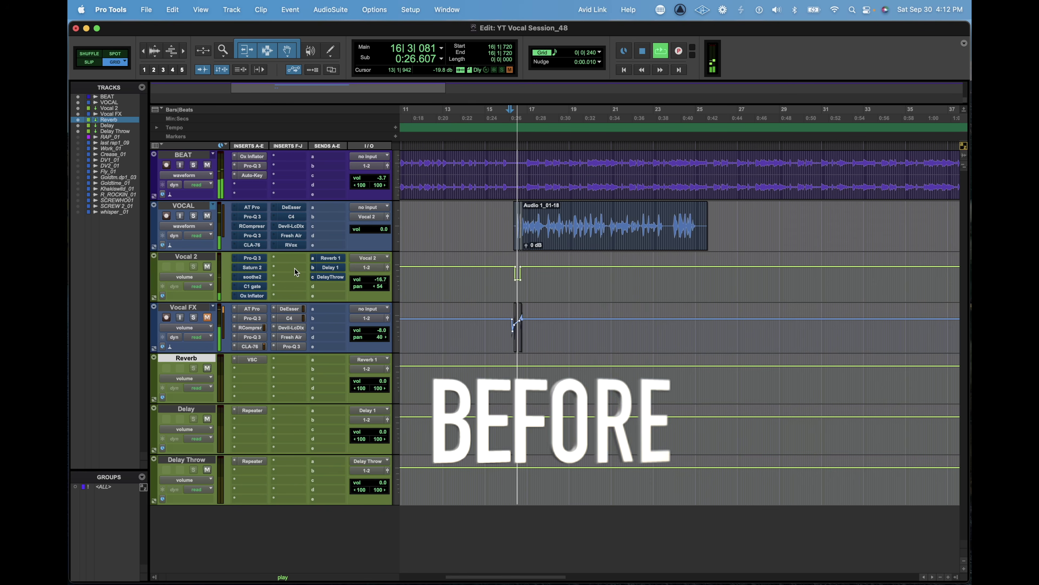
# - Play the session to compare the unprocessed and processed vocal mix, briefly soloing the VOCAL track in the unprocessed pass
pyautogui.click(194, 217)
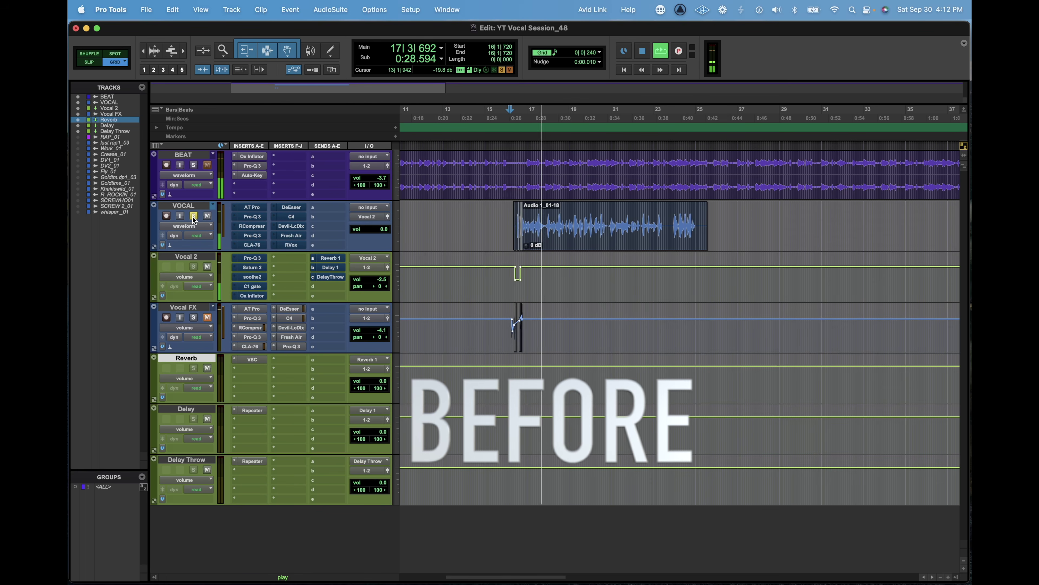
pyautogui.click(194, 217)
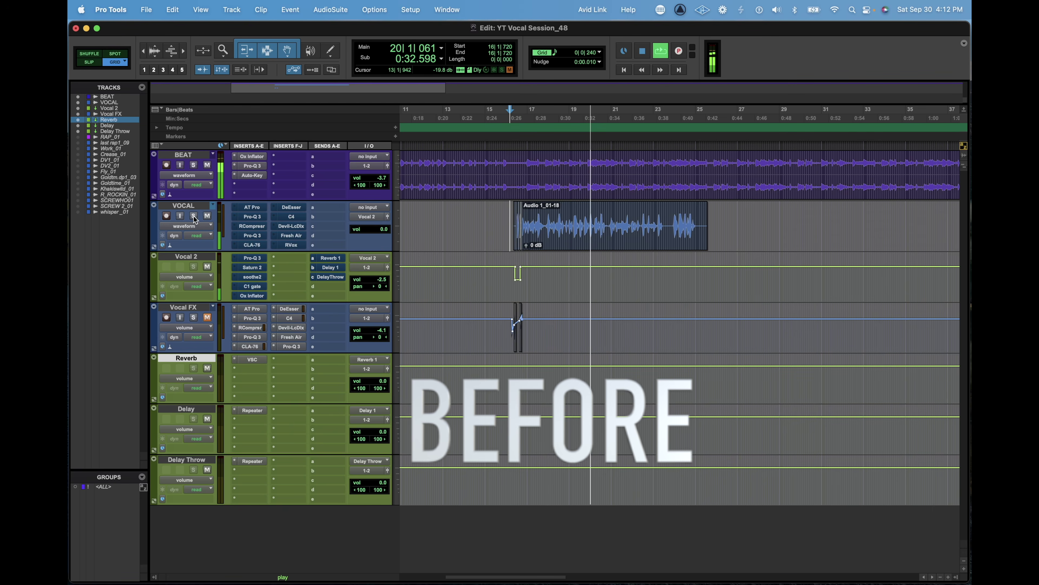
pyautogui.press('space')
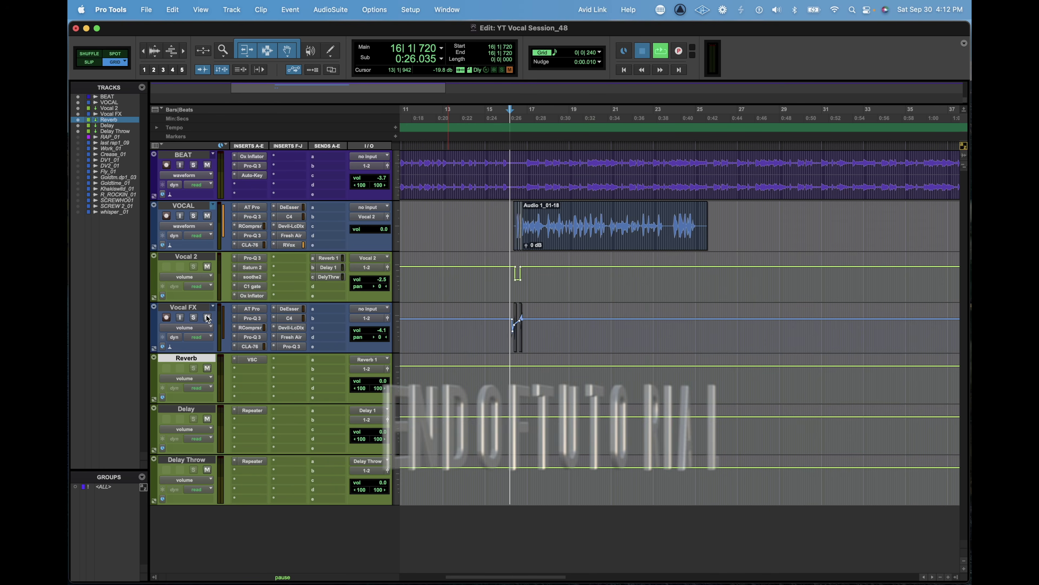
pyautogui.press('space')
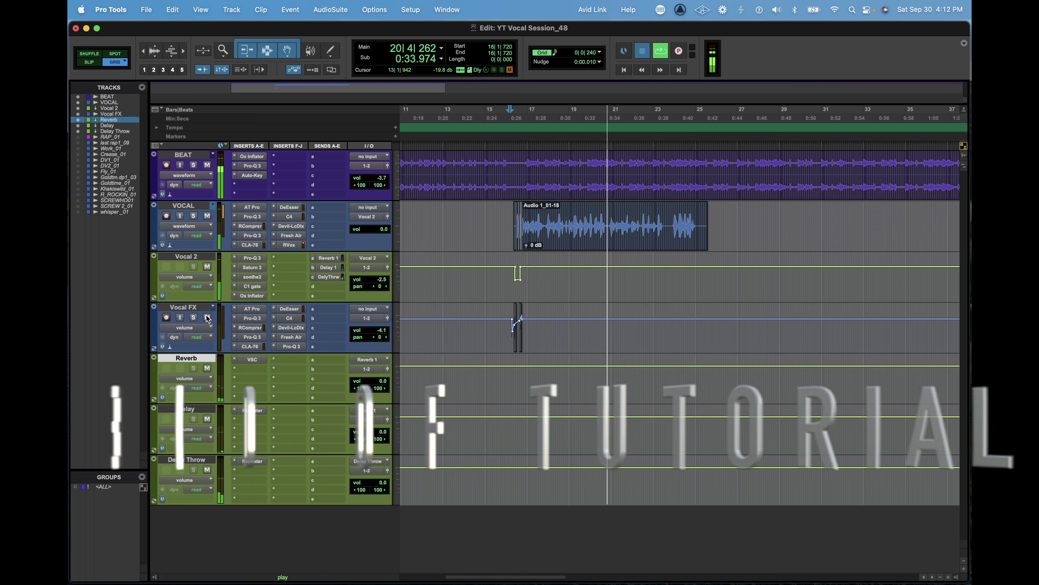
pyautogui.press('space')
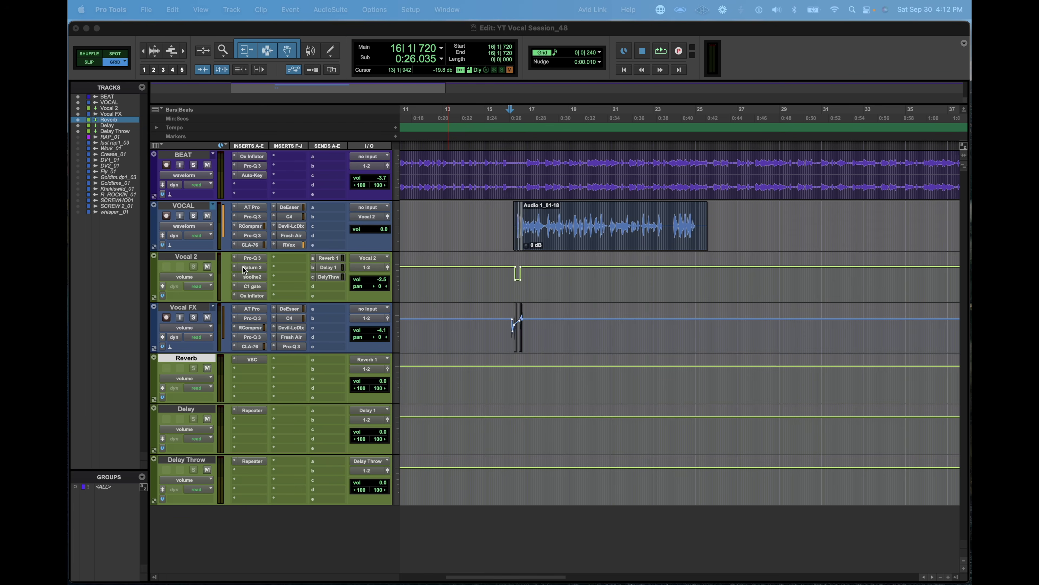
# - Bypass the Vocal 2 sends and inserts, mute the Vocal FX track, and bypass all inserts on the VOCAL track
pyautogui.click(337, 258)
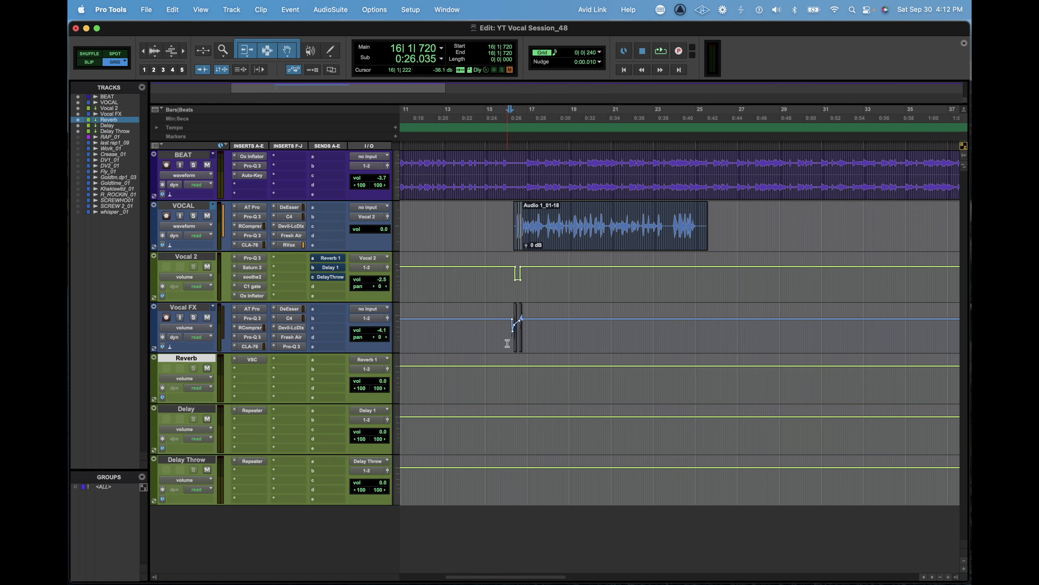
pyautogui.click(207, 318)
pyautogui.keyDown('shift'); pyautogui.keyDown('super'); pyautogui.click(254, 258); pyautogui.keyUp('super'); pyautogui.keyUp('shift')
pyautogui.keyDown('shift'); pyautogui.keyDown('super'); pyautogui.click(294, 208); pyautogui.keyUp('super'); pyautogui.keyUp('shift')
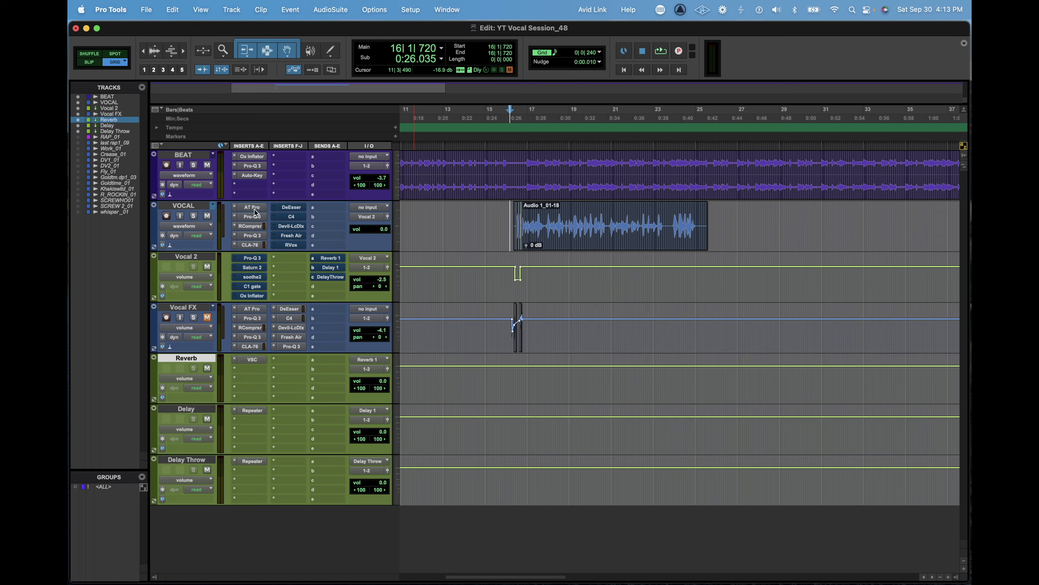
pyautogui.keyDown('shift'); pyautogui.keyDown('super'); pyautogui.click(254, 210); pyautogui.keyUp('super'); pyautogui.keyUp('shift')
# - Solo the VOCAL track and play the dry vocal with the selection running from 16|2|409 to 23|3|000
pyautogui.click(194, 215)
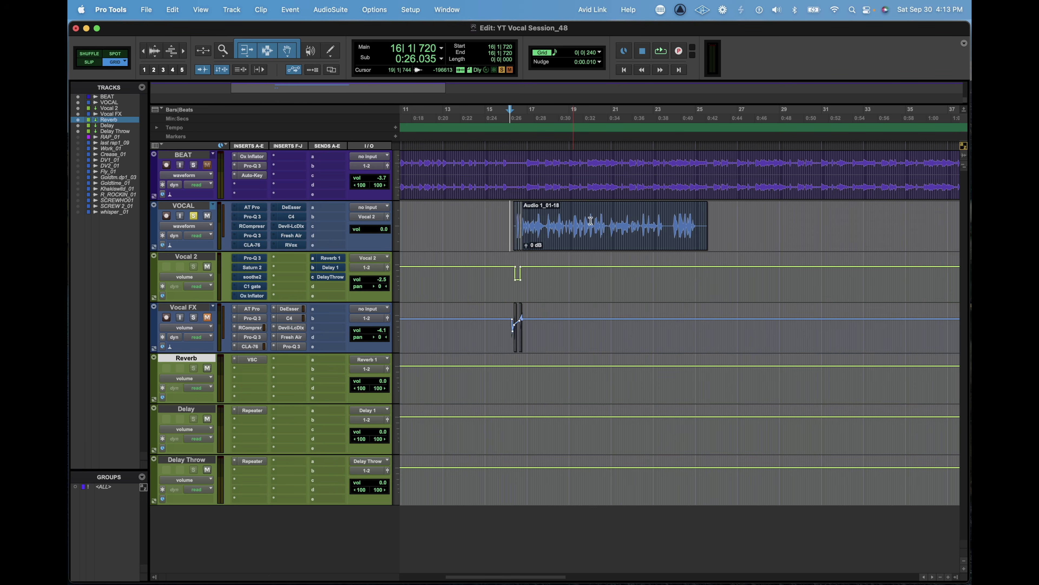
pyautogui.moveTo(664, 221); pyautogui.dragTo(533, 222)
pyautogui.press('space')
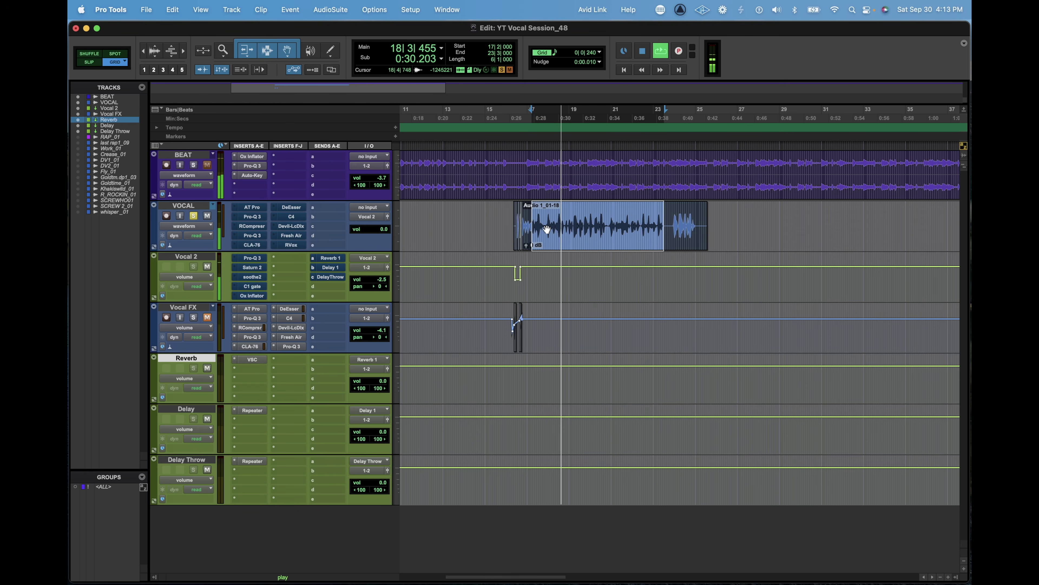
pyautogui.keyDown('shift'); pyautogui.click(514, 244); pyautogui.keyUp('shift')
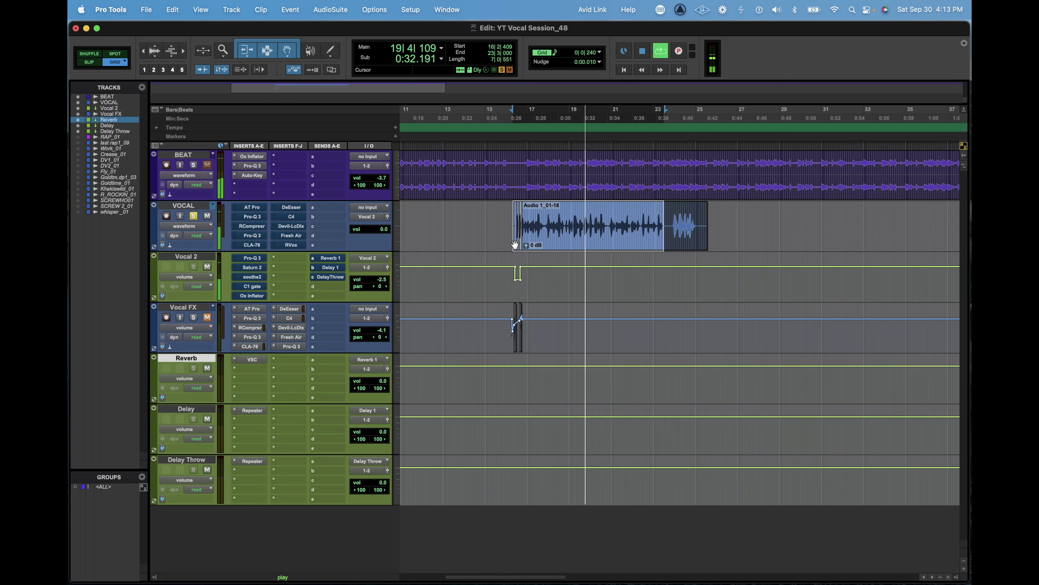
pyautogui.press('space')
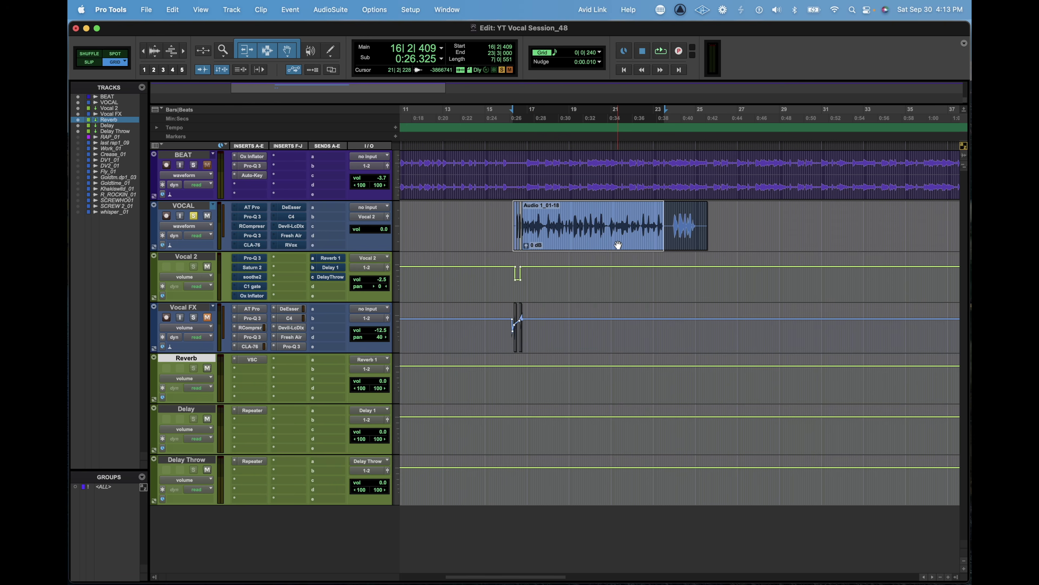
# - Enlarge the audio waveform display and audition the selected dry vocal passage
pyautogui.press('t')
pyautogui.press('t')
pyautogui.hscroll(2, 618, 245)
pyautogui.hscroll(5, 618, 245)
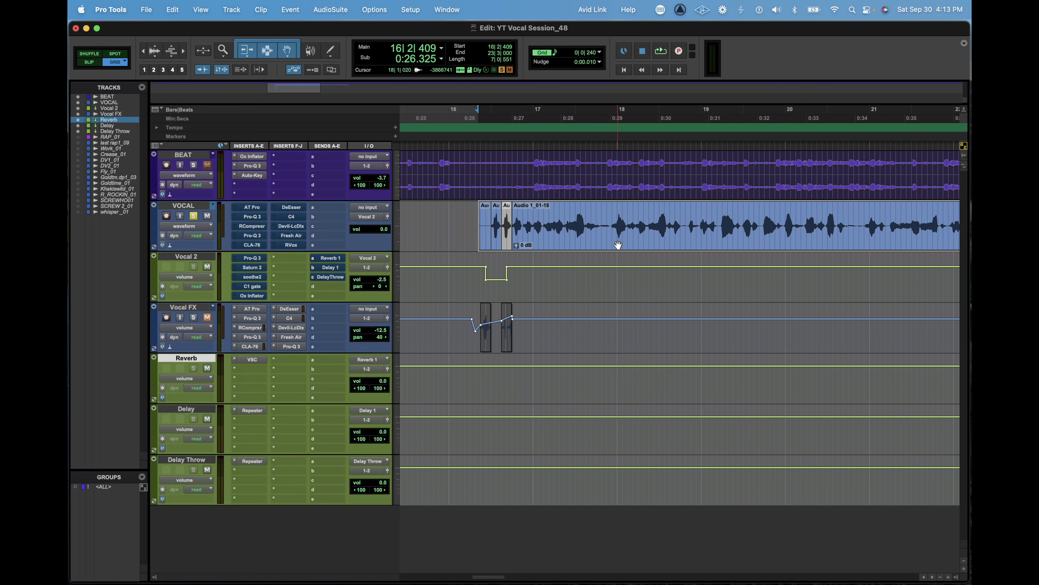
pyautogui.press('super+alt+bracketright')
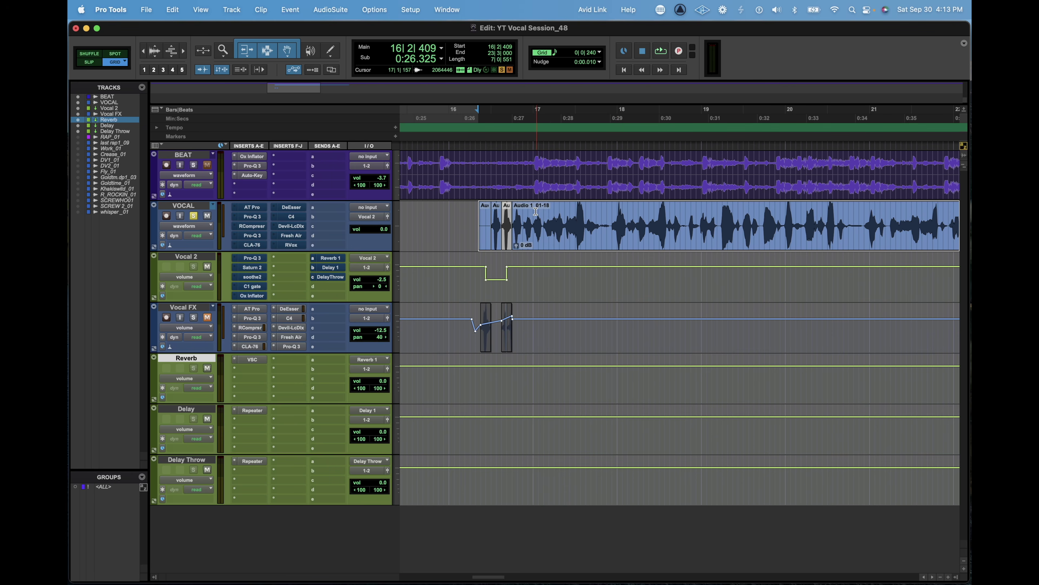
pyautogui.press('space')
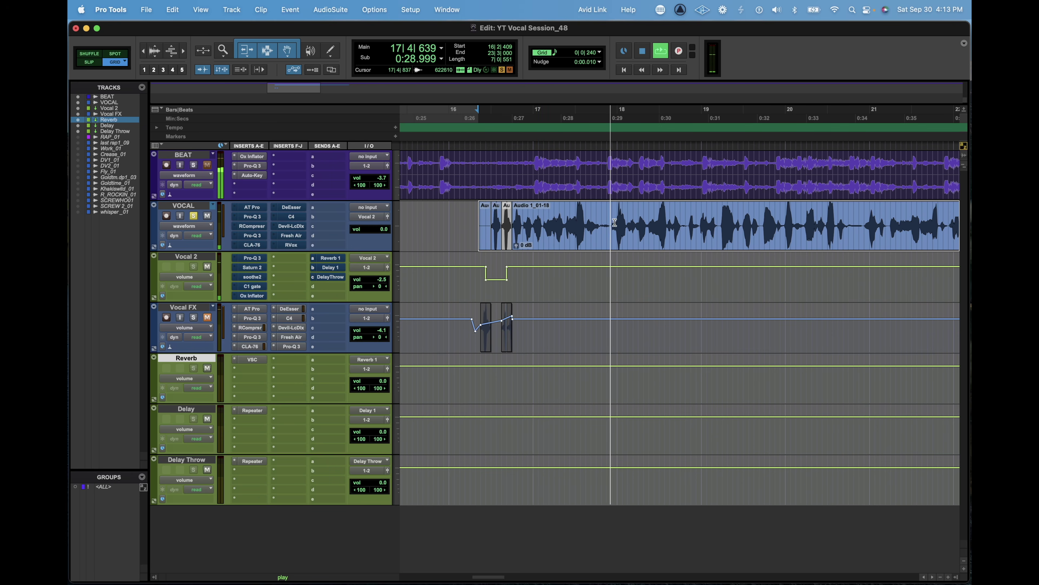
pyautogui.press('space')
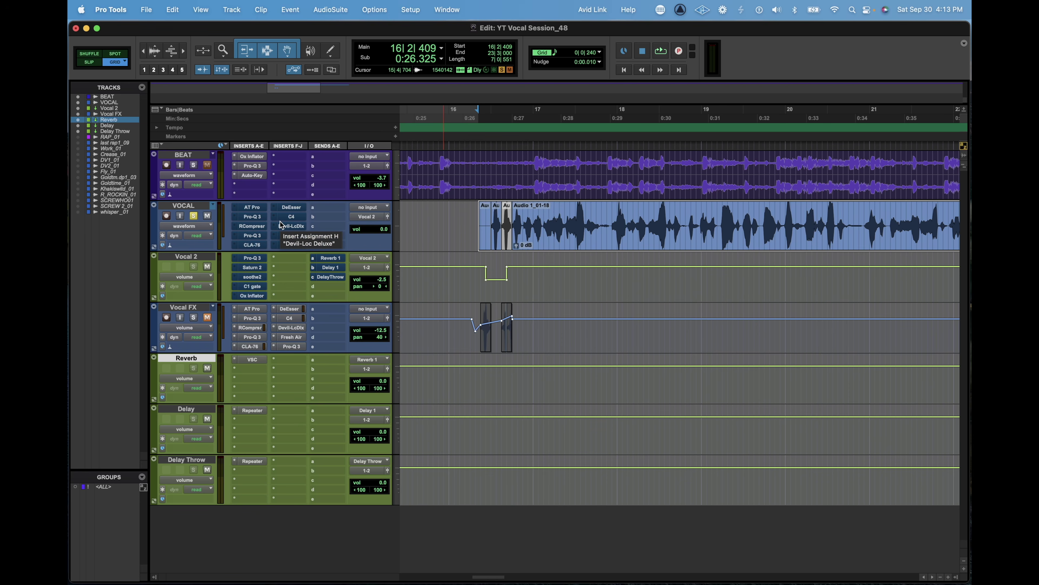
# - Activate the Auto-Tune Pro insert on the VOCAL track and open its plug-in window
pyautogui.keyDown('super'); pyautogui.click(256, 208); pyautogui.keyUp('super')
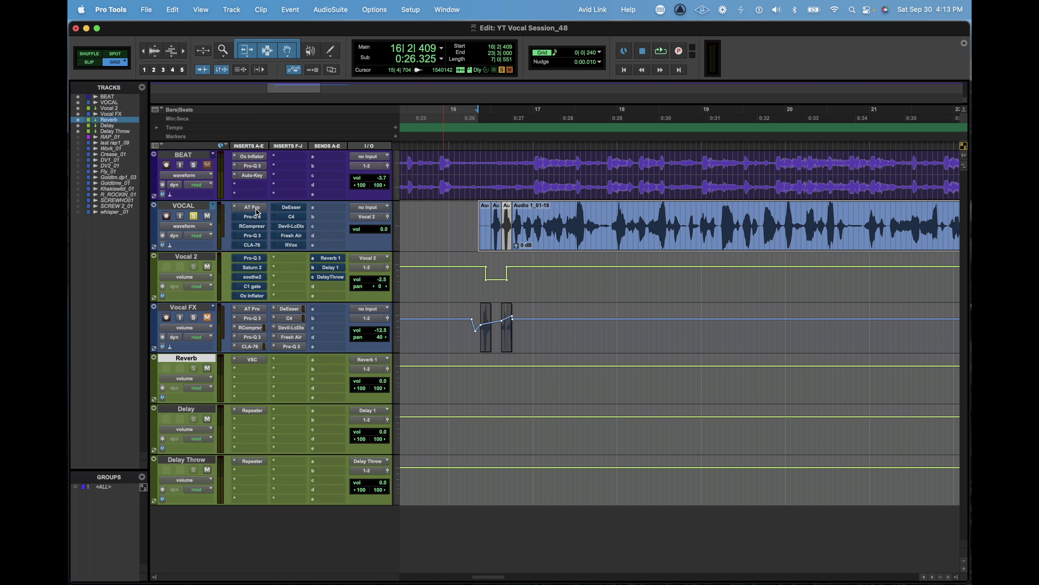
pyautogui.click(256, 209)
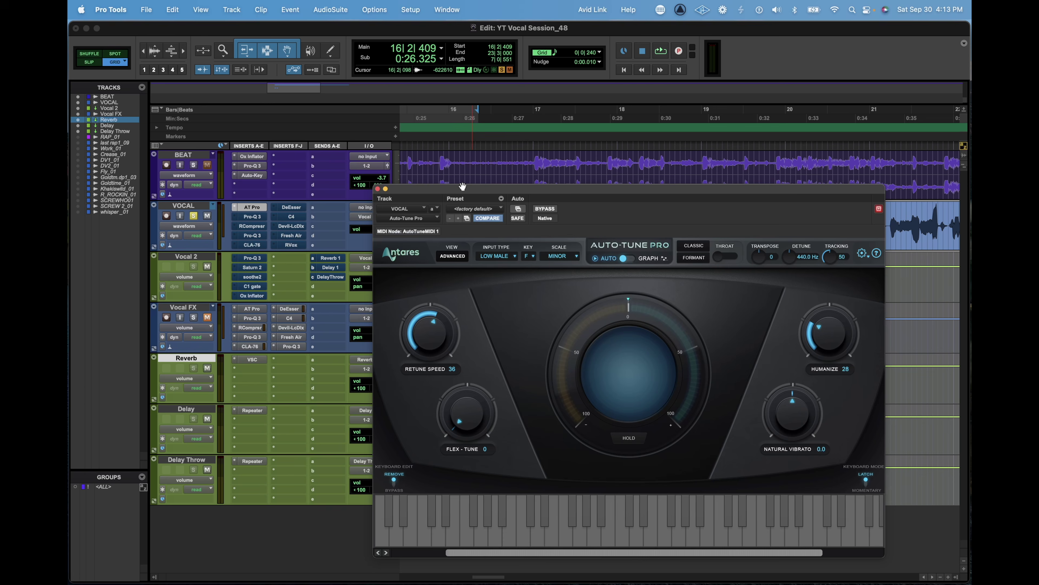
pyautogui.moveTo(467, 189); pyautogui.dragTo(394, 201)
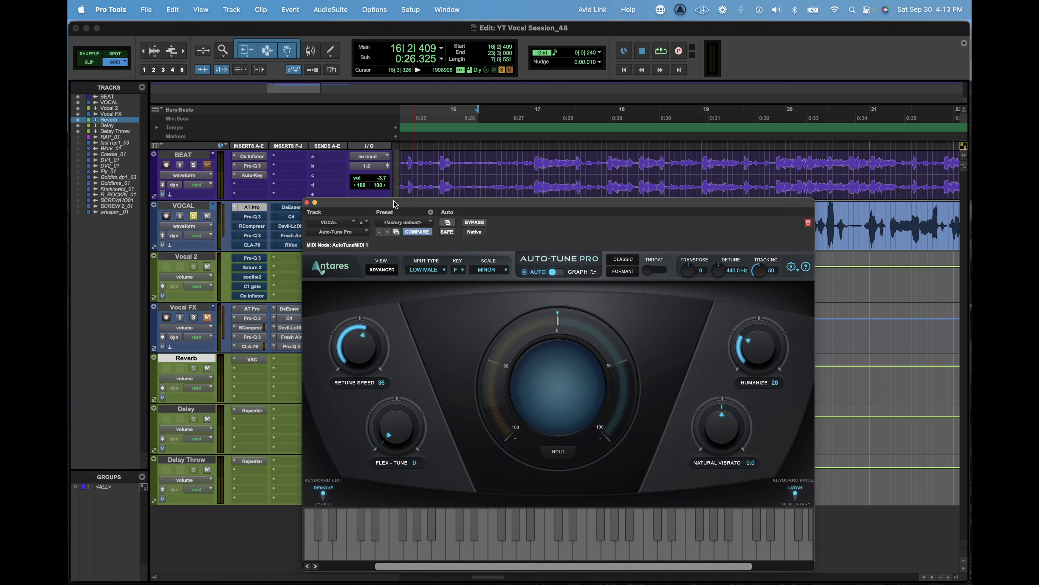
# - Analyze the soloed BEAT track's key with Auto-Key from 16|4|720 to 20|2|720 and send it to Auto-Tune
pyautogui.click(250, 178)
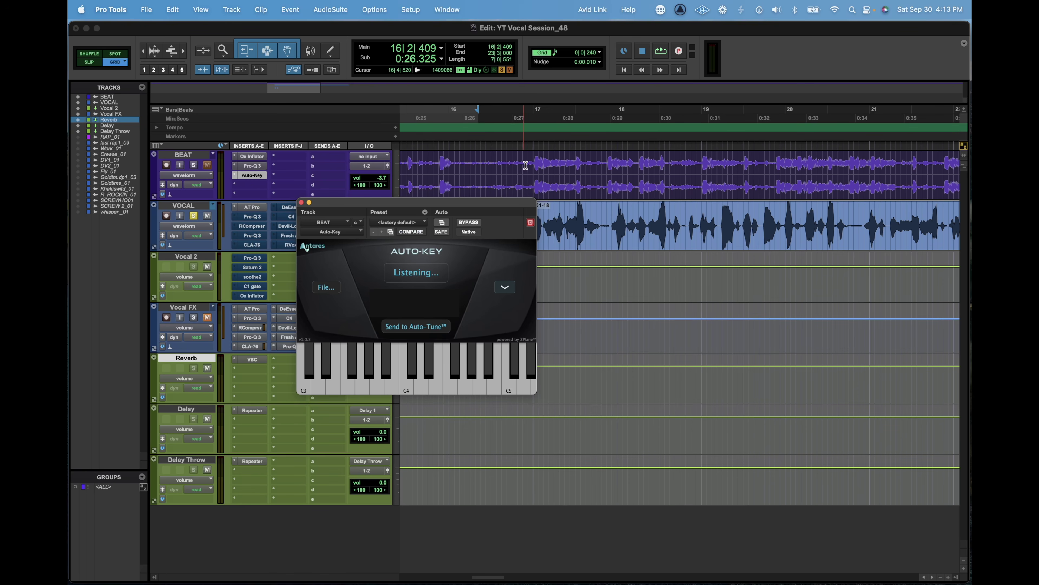
pyautogui.moveTo(527, 164); pyautogui.dragTo(822, 164)
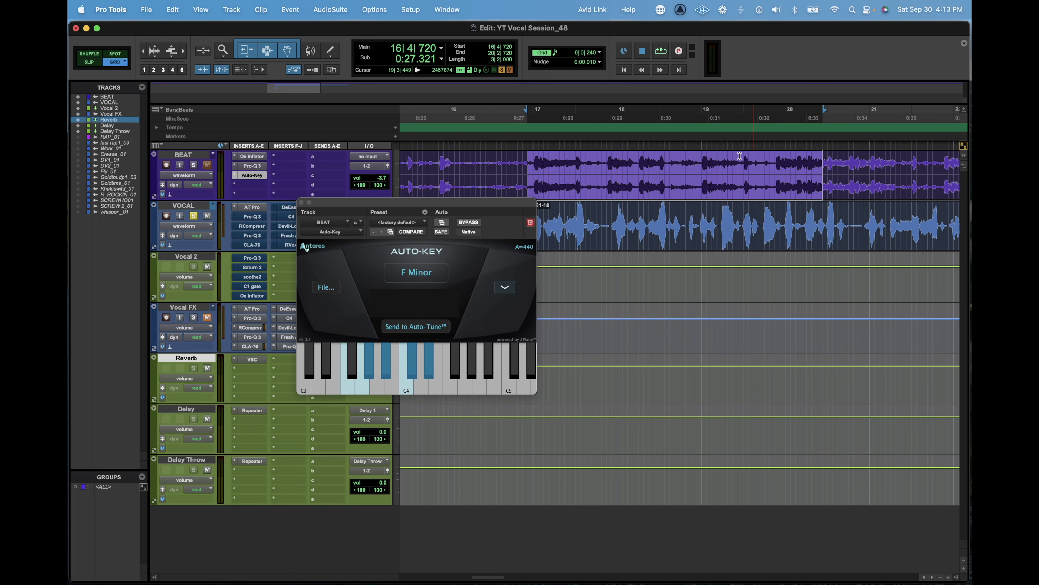
pyautogui.click(194, 165)
pyautogui.press('space')
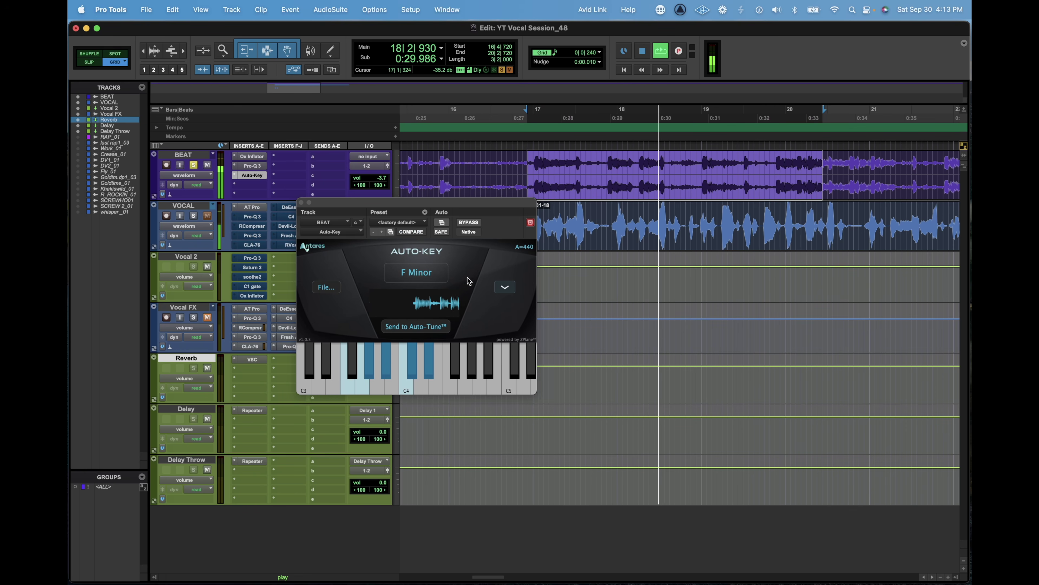
pyautogui.press('space')
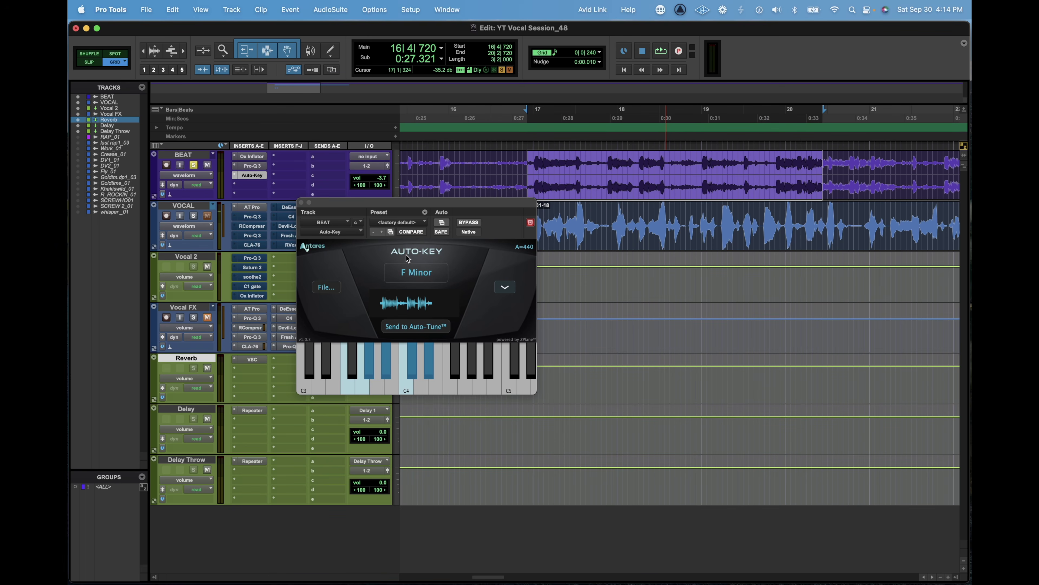
pyautogui.click(411, 327)
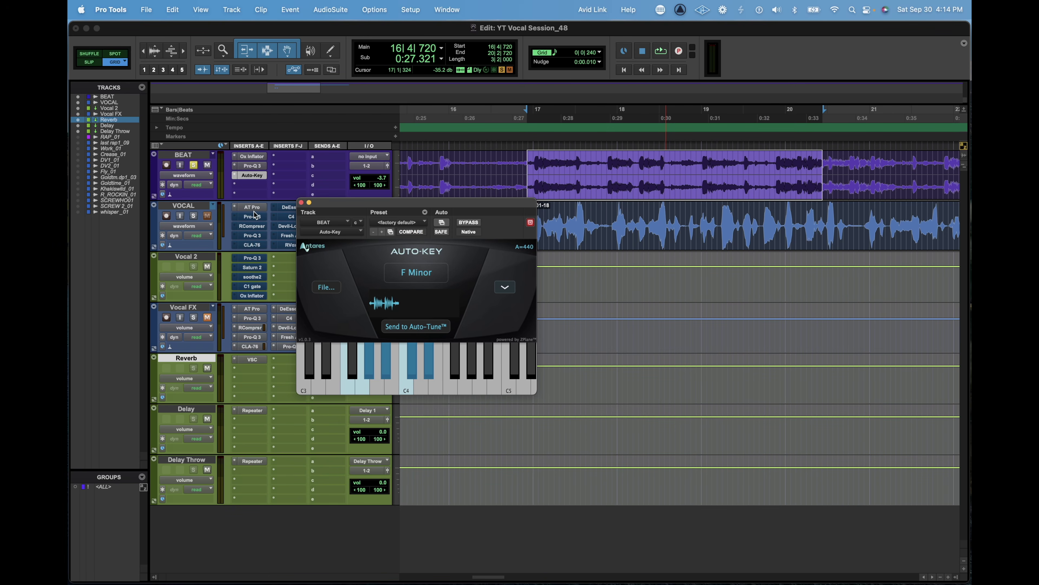
# - Solo the VOCAL track and set the input type in its Auto-Tune Pro to Low Male
pyautogui.click(194, 215)
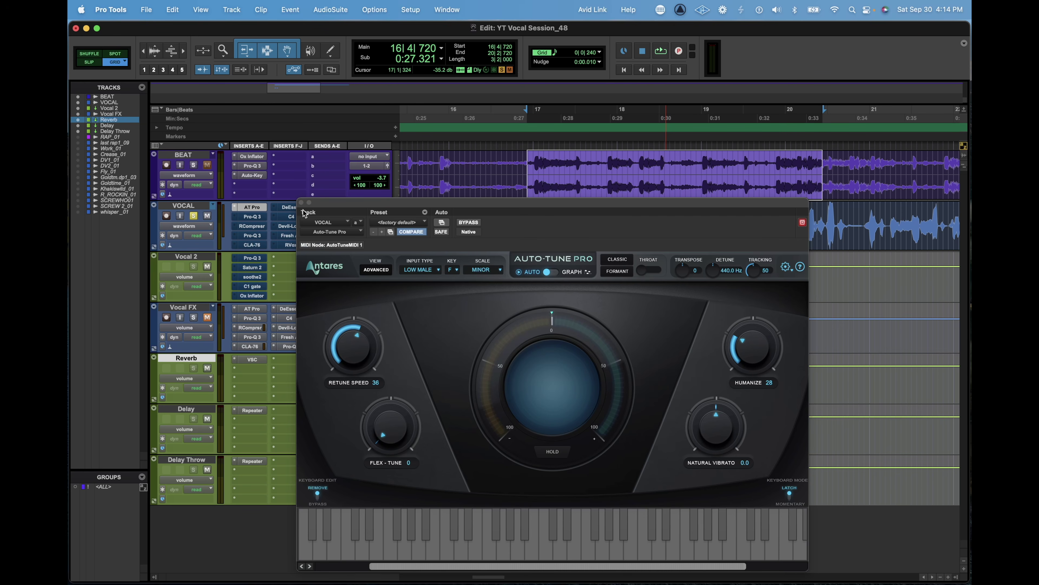
pyautogui.moveTo(389, 211); pyautogui.dragTo(343, 184)
pyautogui.click(374, 242)
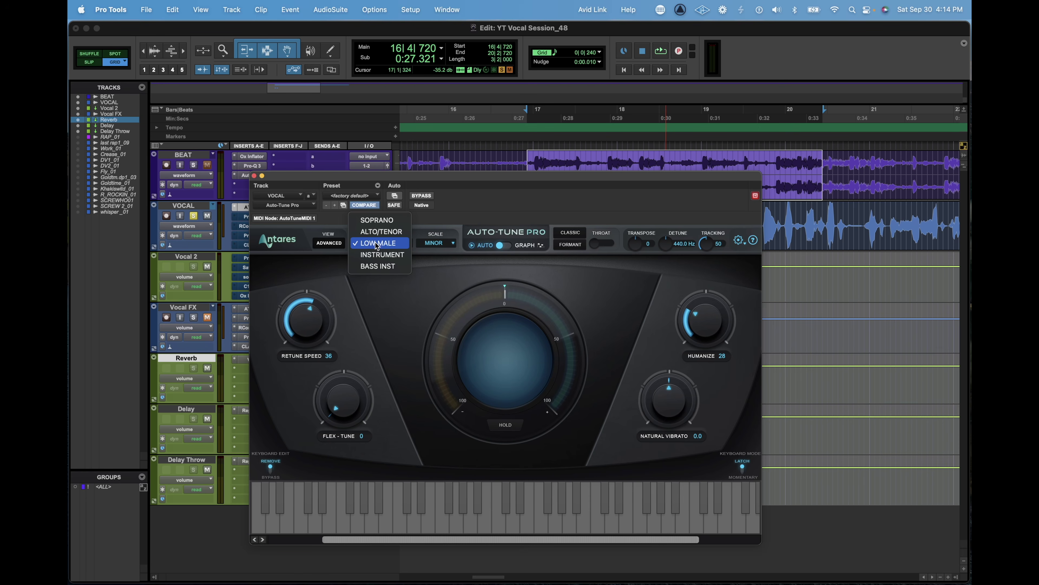
pyautogui.click(377, 245)
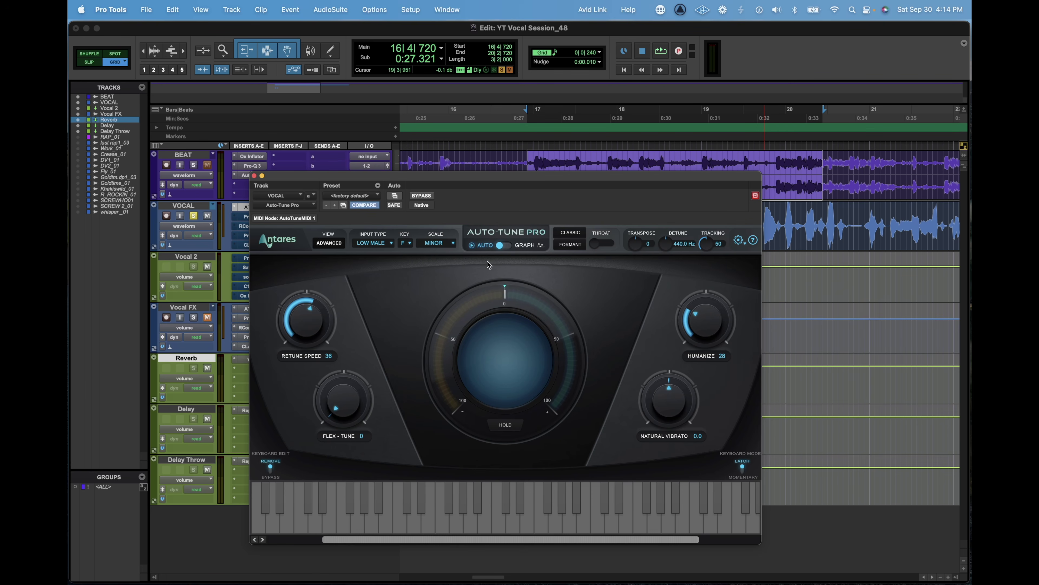
# - Compare the vocal with Auto-Tune Pro bypassed and active by playing the selected passage in each state
pyautogui.click(428, 198)
pyautogui.press('space')
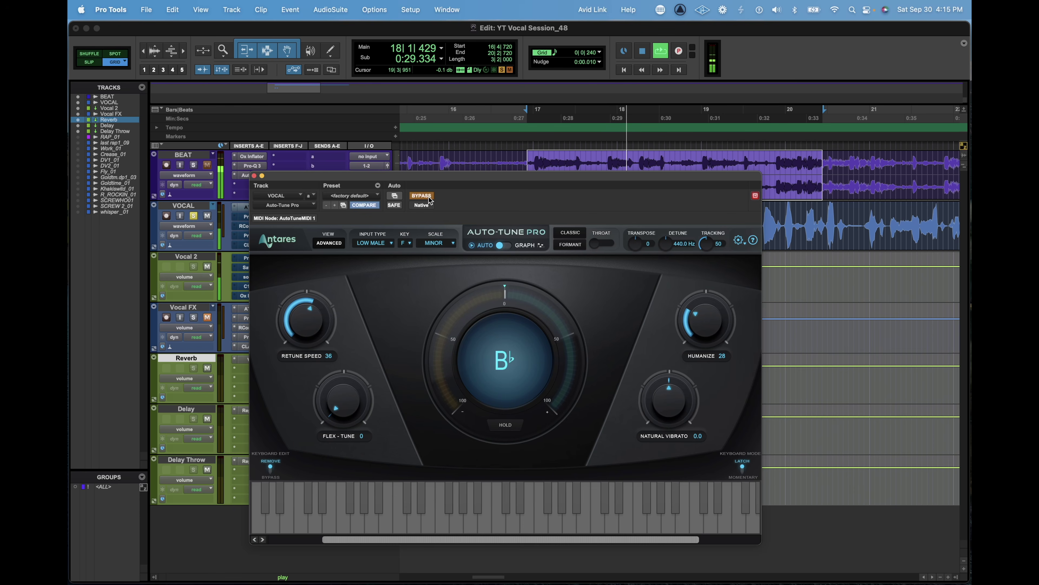
pyautogui.press('space')
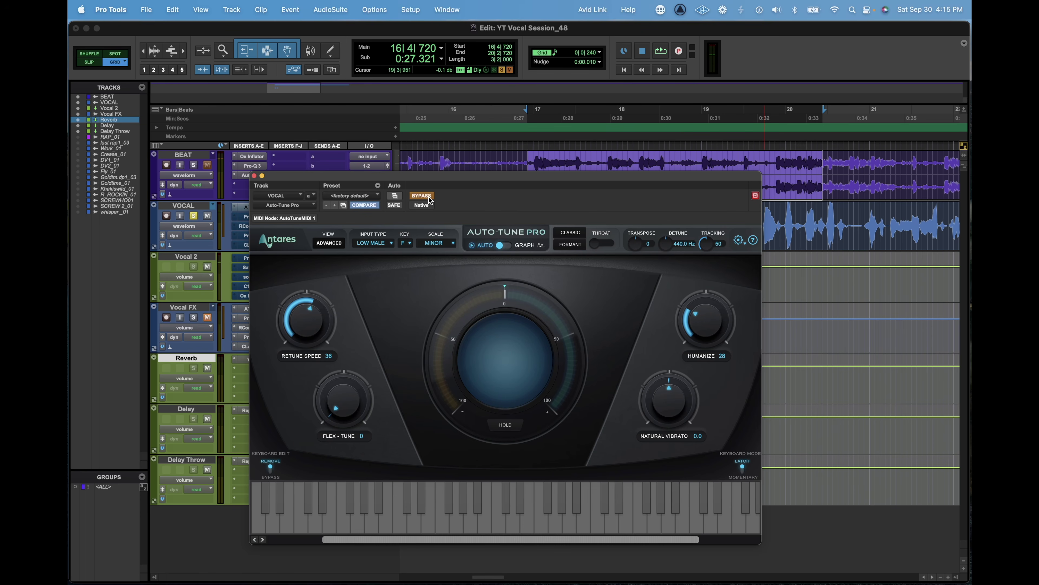
pyautogui.click(427, 199)
pyautogui.press('space')
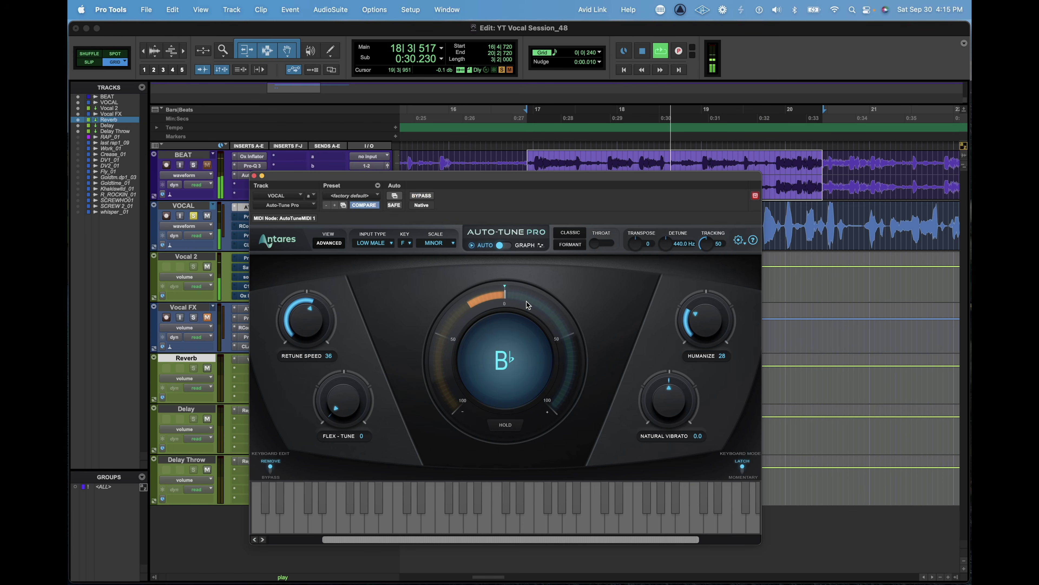
pyautogui.press('space')
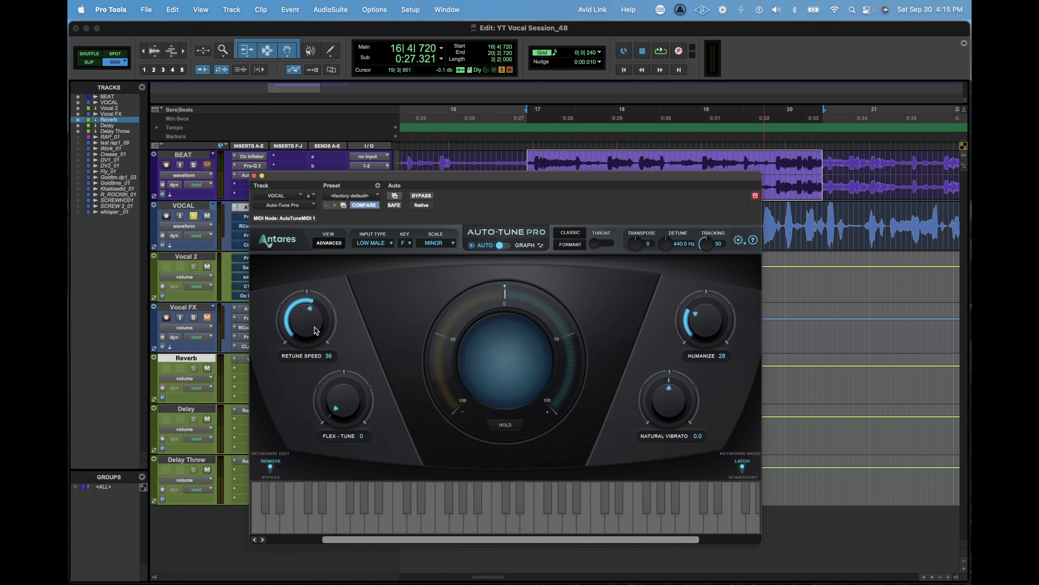
# - Try Auto-Tune Pro's Retune Speed at 0 while playing the vocal, and raise it again
pyautogui.moveTo(315, 330); pyautogui.dragTo(321, 294)
pyautogui.press('space')
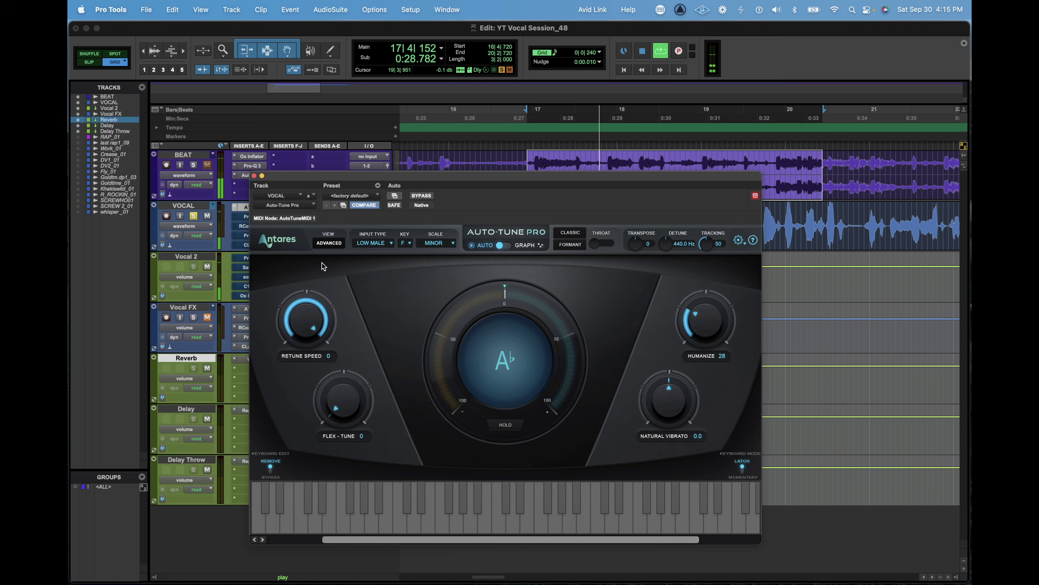
pyautogui.press('space')
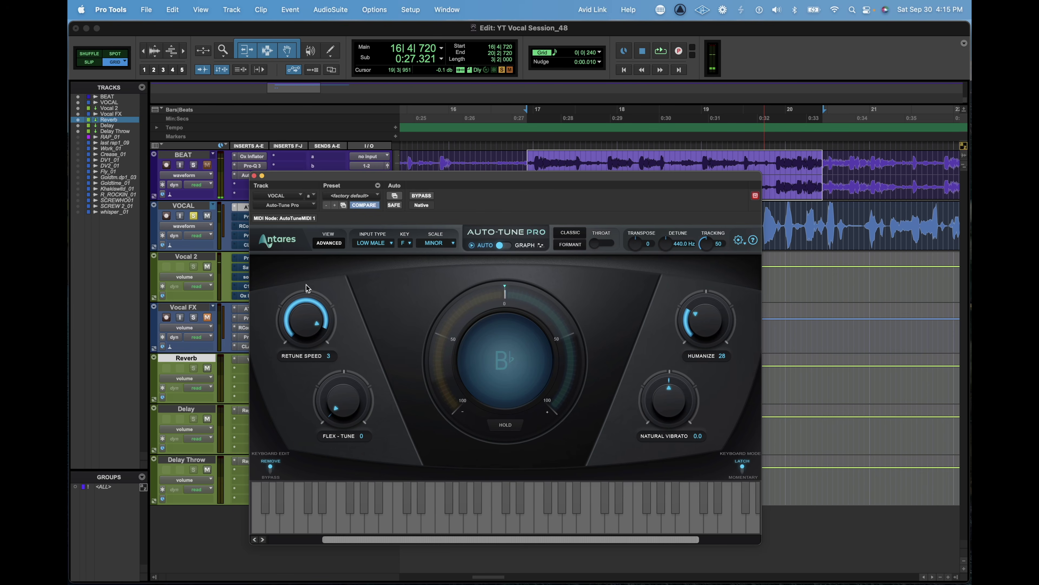
pyautogui.moveTo(307, 284); pyautogui.dragTo(303, 312)
# - Close Auto-Tune Pro, open the active first Pro-Q 3 on the VOCAL track, and select its low-cut band
pyautogui.click(253, 175)
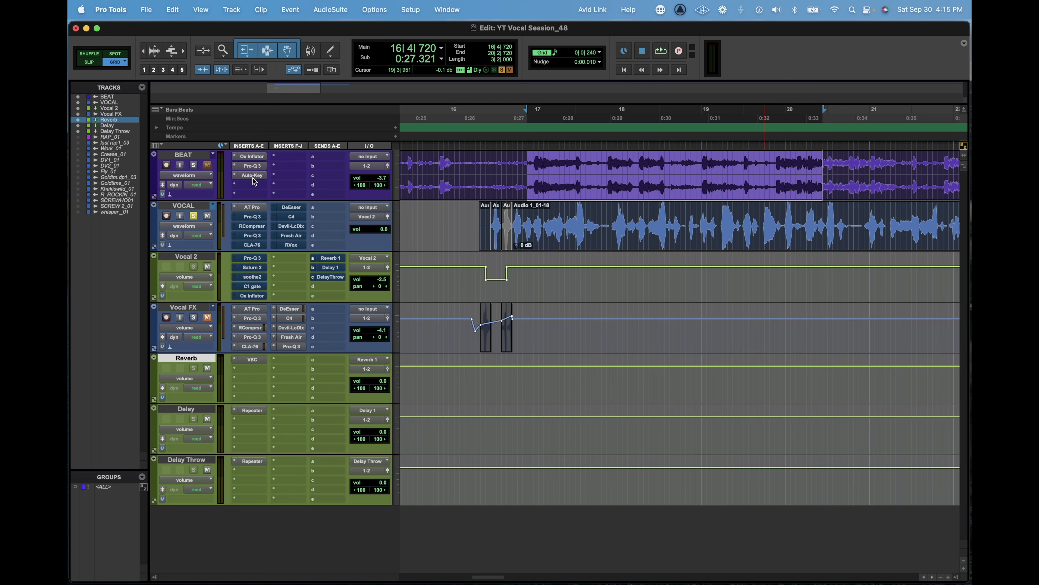
pyautogui.click(257, 220)
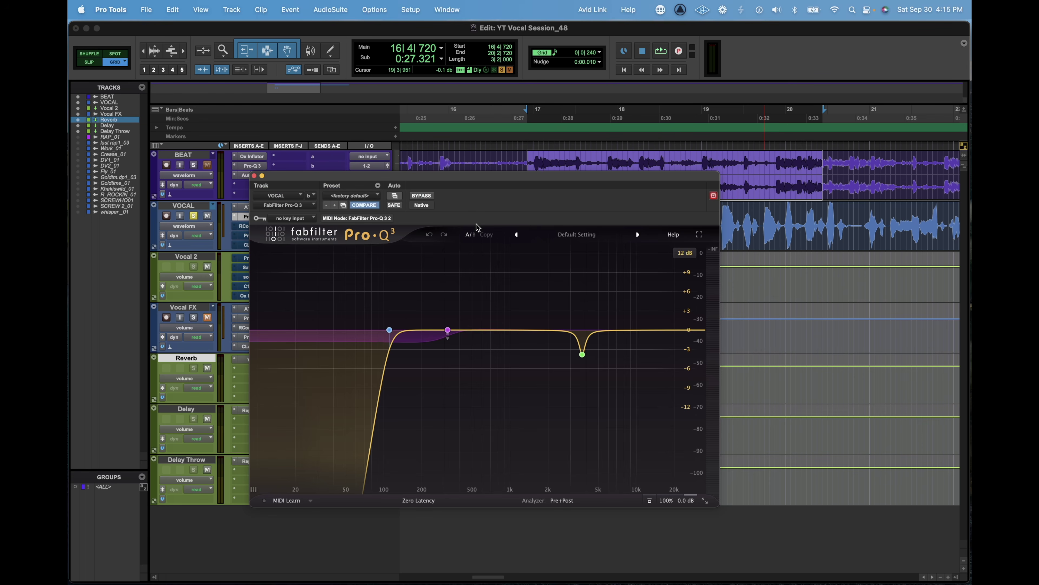
pyautogui.click(389, 330)
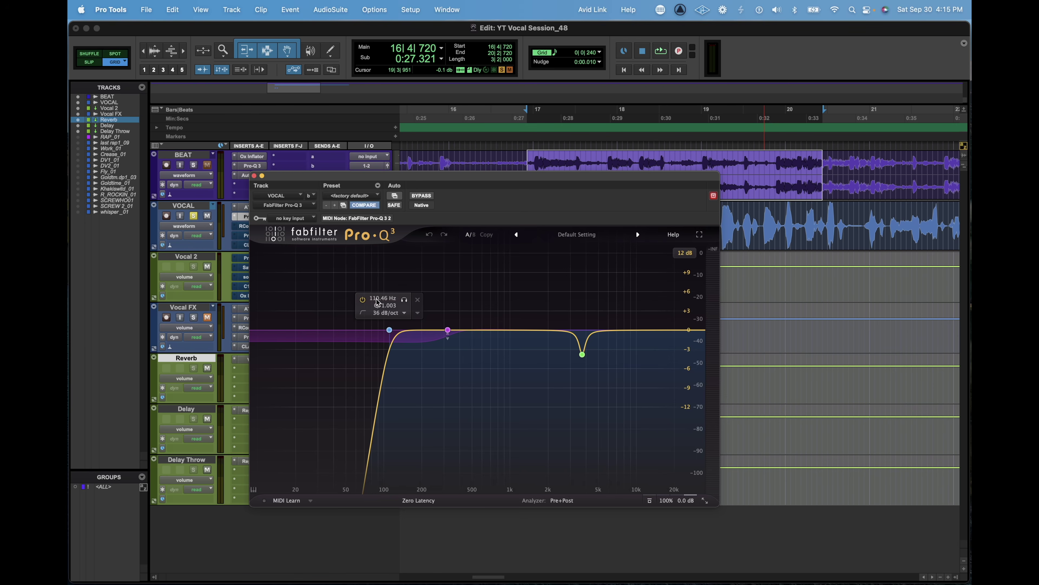
# - Play the selected passage through the first Pro-Q 3 and select its low-cut band
pyautogui.press('space')
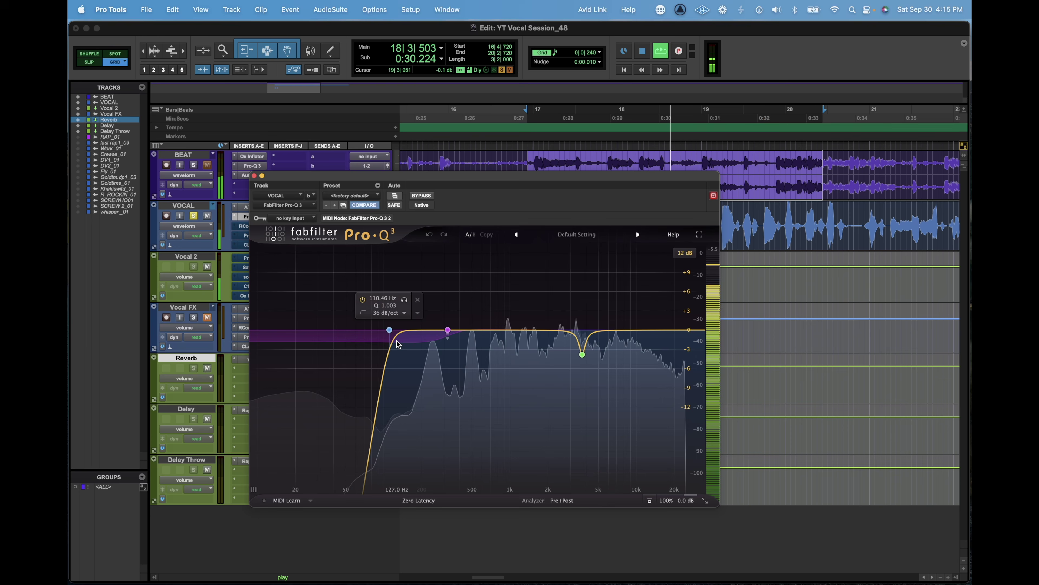
pyautogui.press('space')
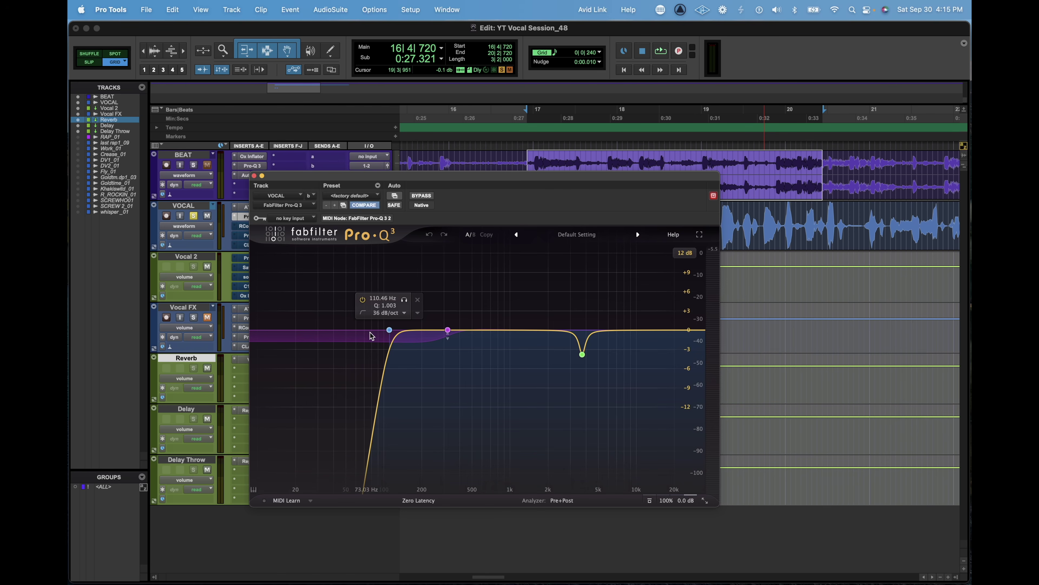
pyautogui.click(390, 331)
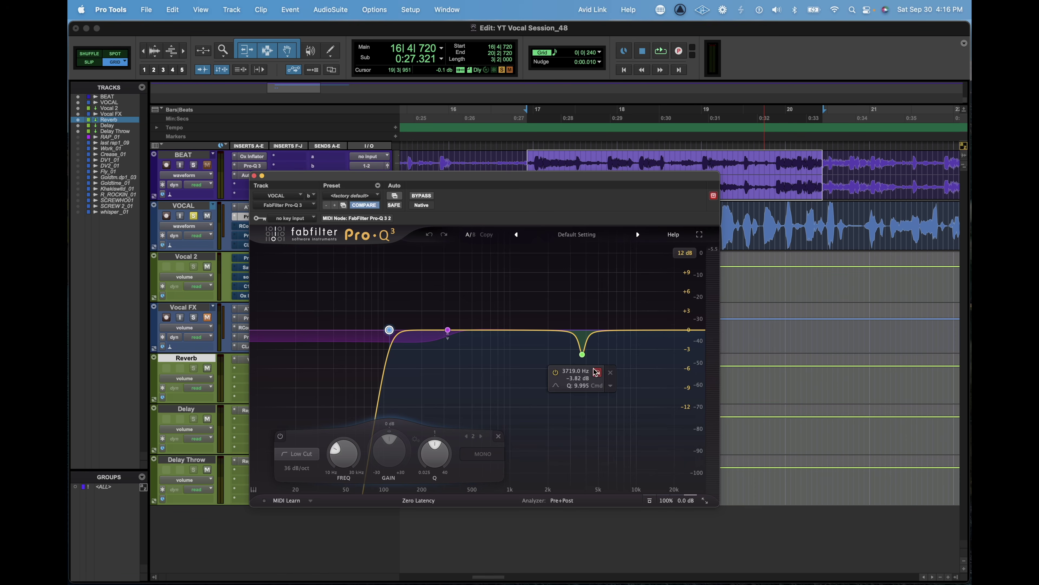
# - Audition Pro-Q 3's narrow 3719 Hz cut on its own while playing the vocal, and end the band solo
pyautogui.click(597, 372)
pyautogui.press('space')
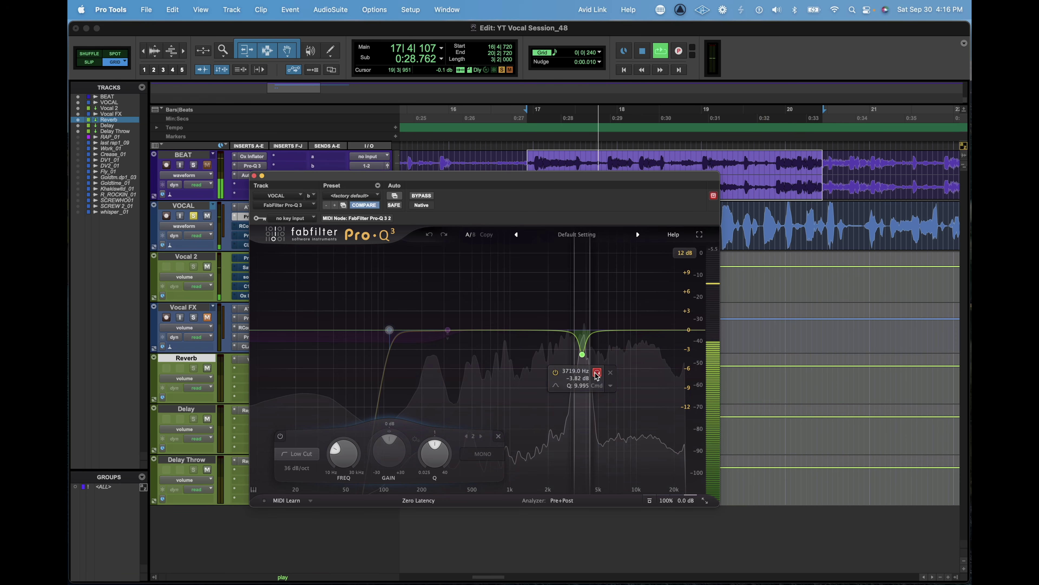
pyautogui.click(597, 372)
pyautogui.press('space')
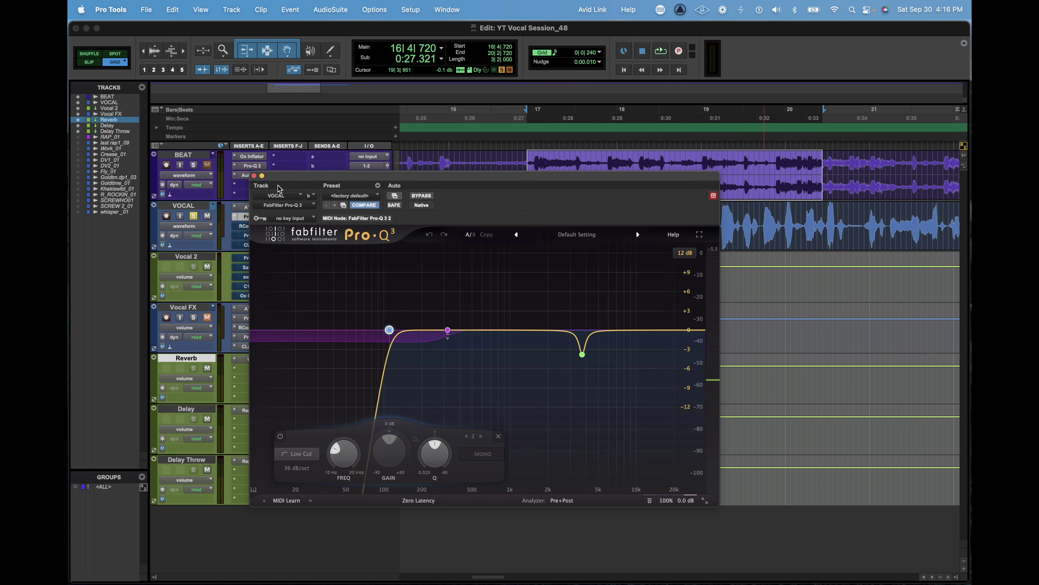
# - Close Pro-Q 3, enable and open RCompressor on the VOCAL track, and play the passage with the selection moved to that track
pyautogui.click(254, 176)
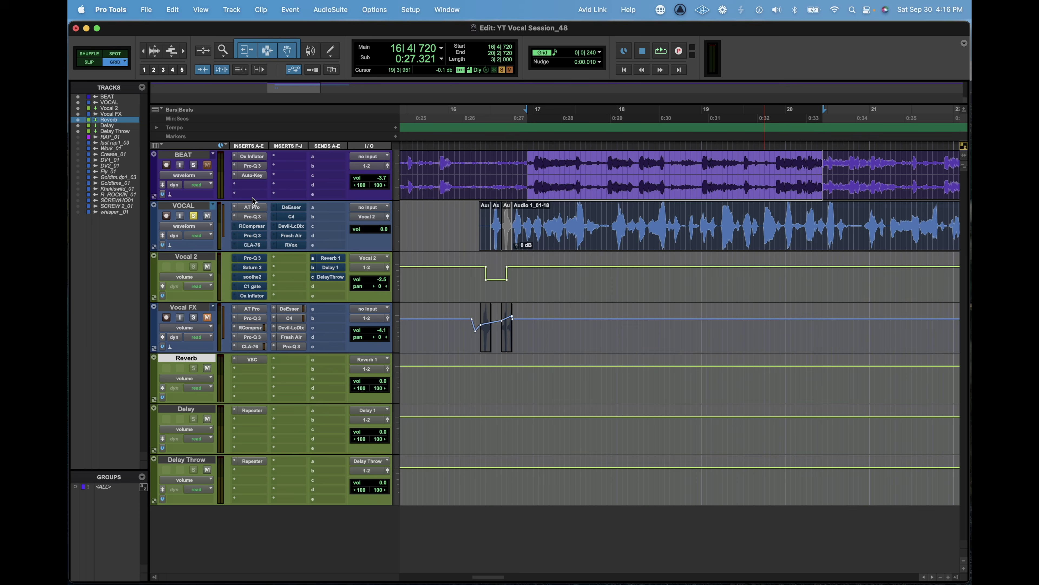
pyautogui.click(253, 226)
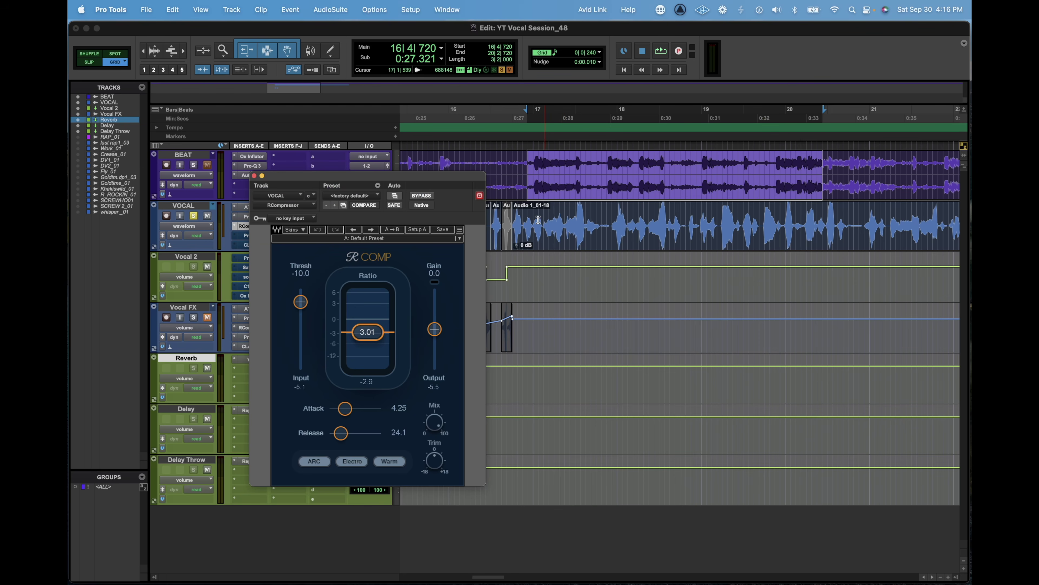
pyautogui.press(';')
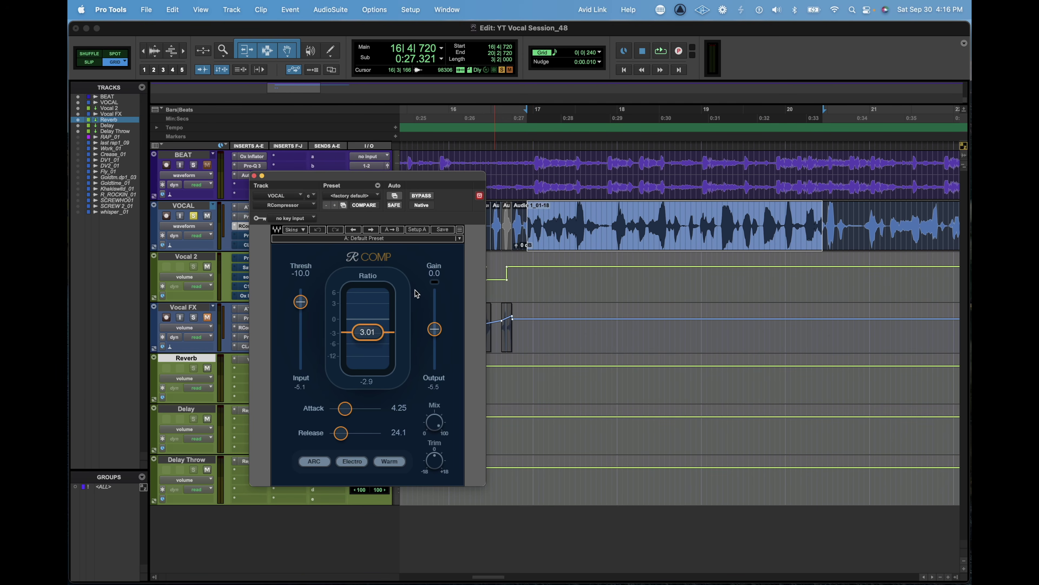
pyautogui.press('space')
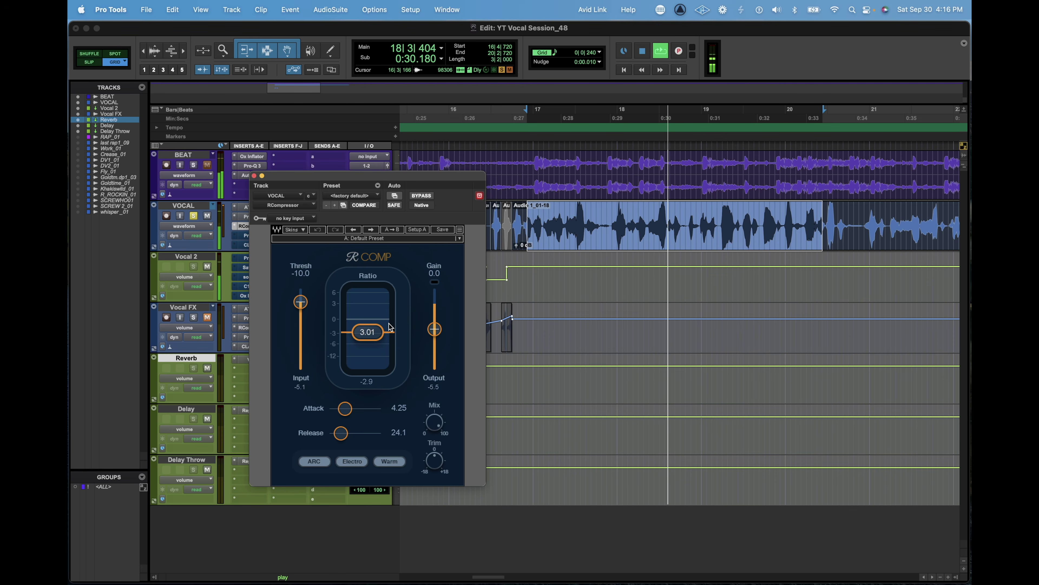
pyautogui.press('space')
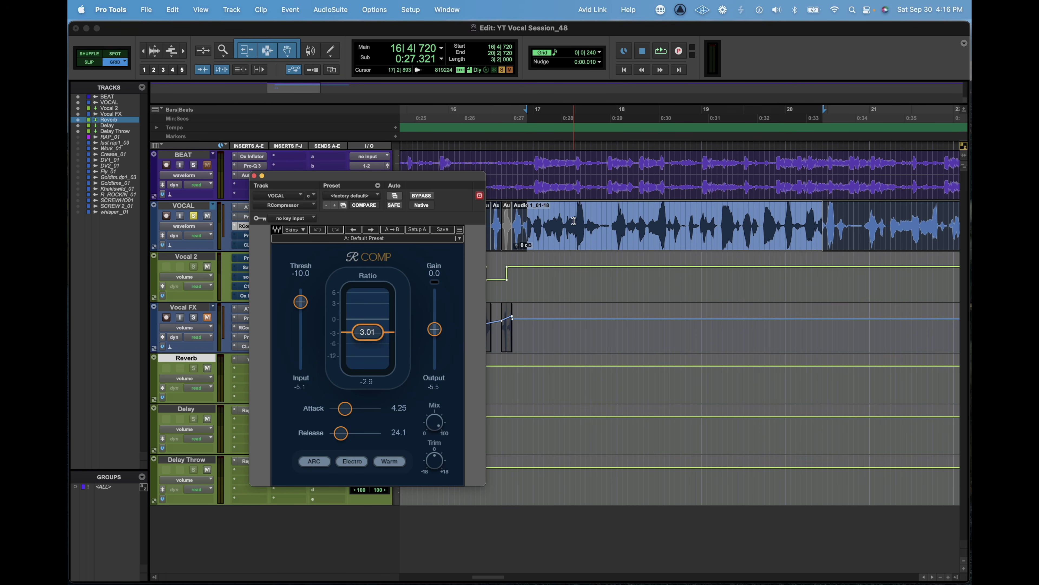
# - Select the VOCAL passage from 16|4|720 to 19|3|720 and play it through RCompressor
pyautogui.moveTo(575, 224); pyautogui.dragTo(672, 226)
pyautogui.click(670, 226)
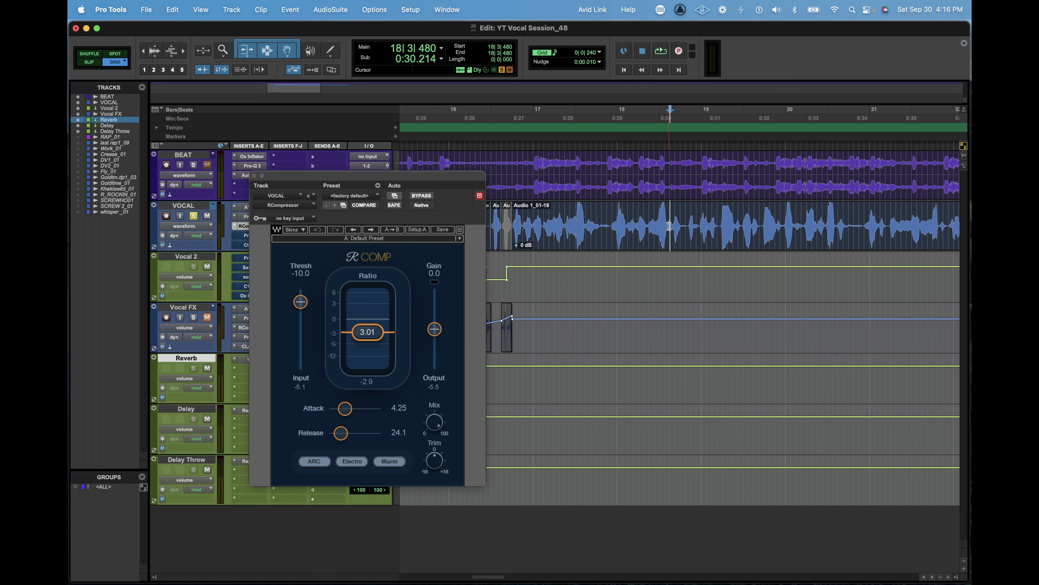
pyautogui.keyDown('shift'); pyautogui.click(528, 216); pyautogui.keyUp('shift')
pyautogui.keyDown('shift'); pyautogui.click(760, 226); pyautogui.keyUp('shift')
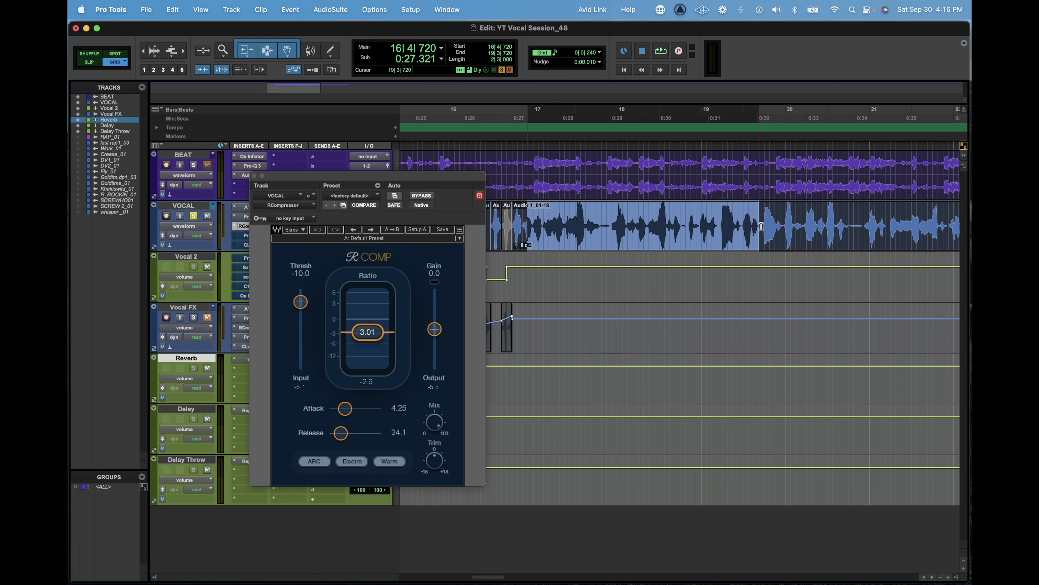
pyautogui.press('space')
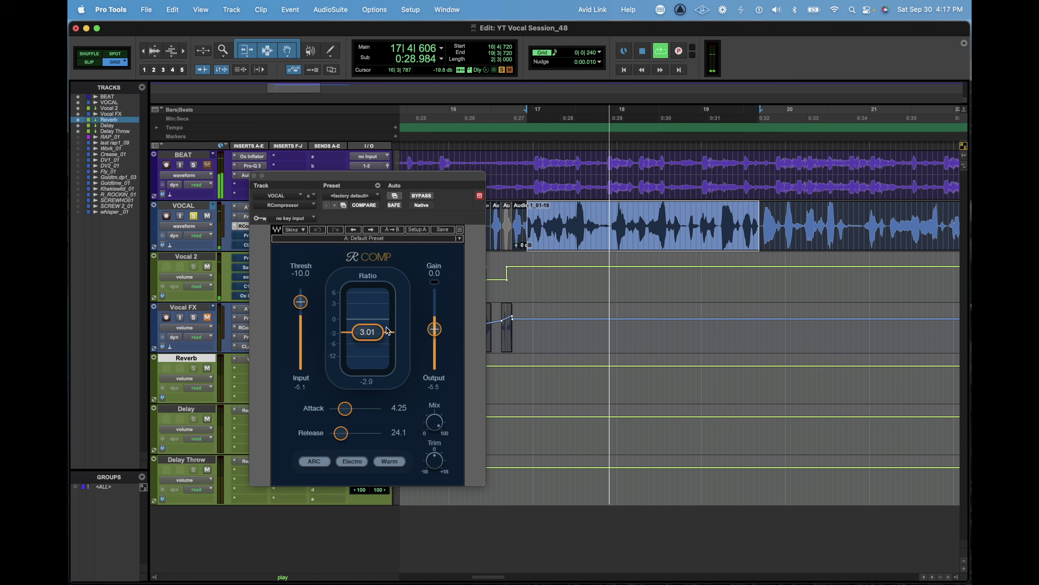
pyautogui.press('space')
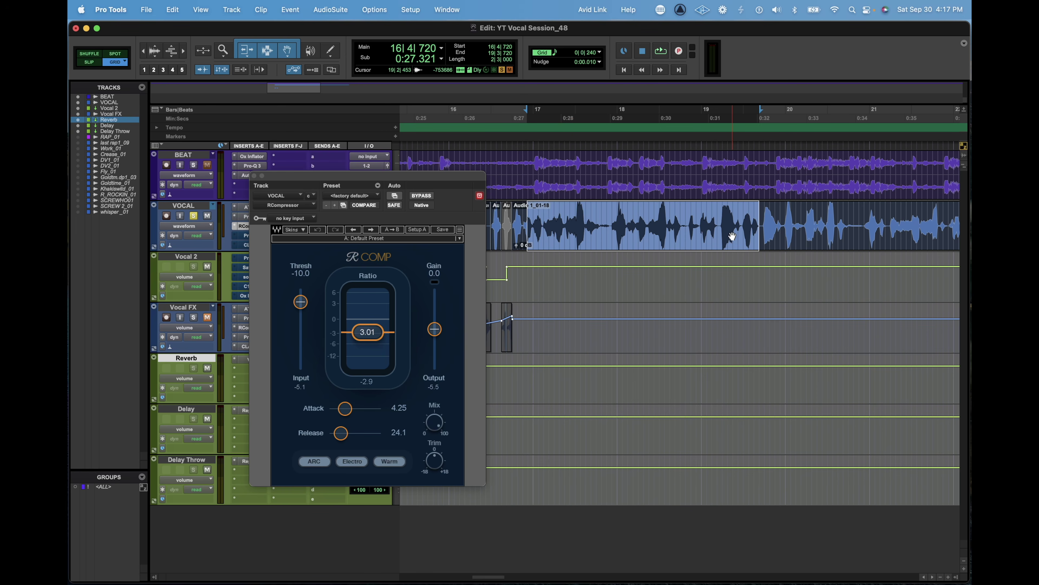
# - Close RCompressor, enable and open the second Pro-Q 3 on the VOCAL track, and select its high-shelf band
pyautogui.click(254, 176)
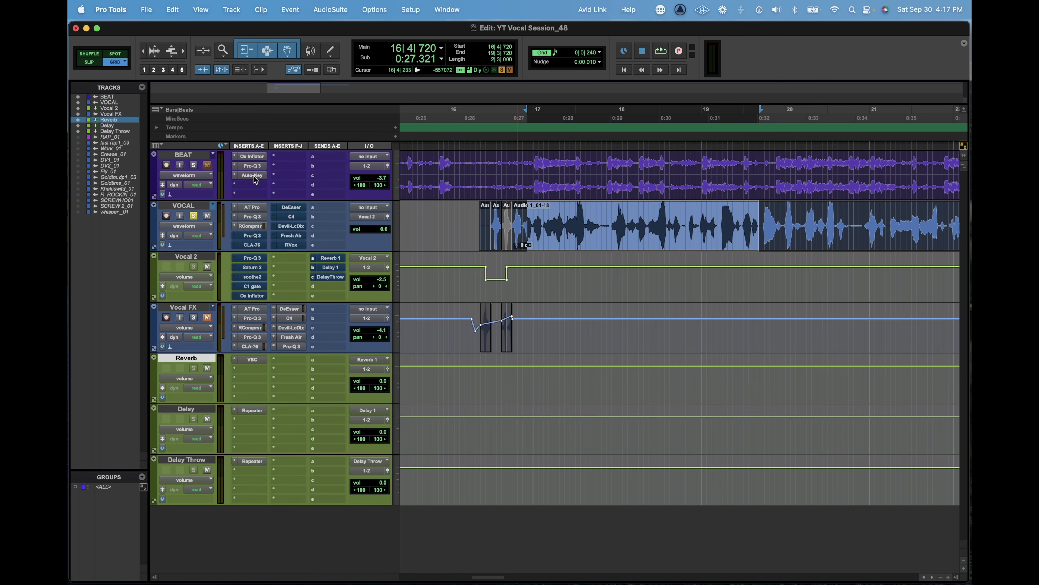
pyautogui.click(252, 236)
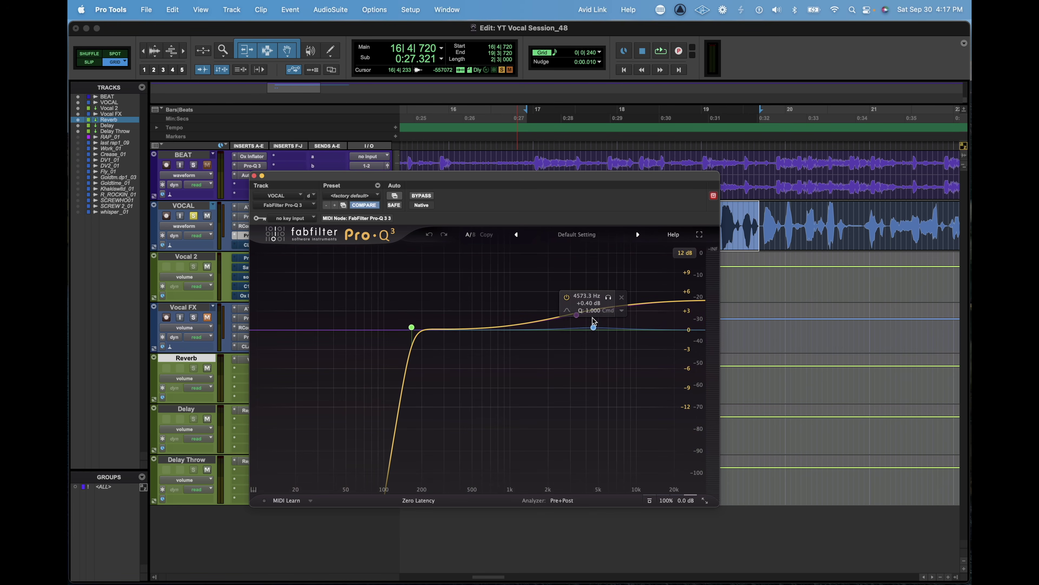
pyautogui.click(576, 315)
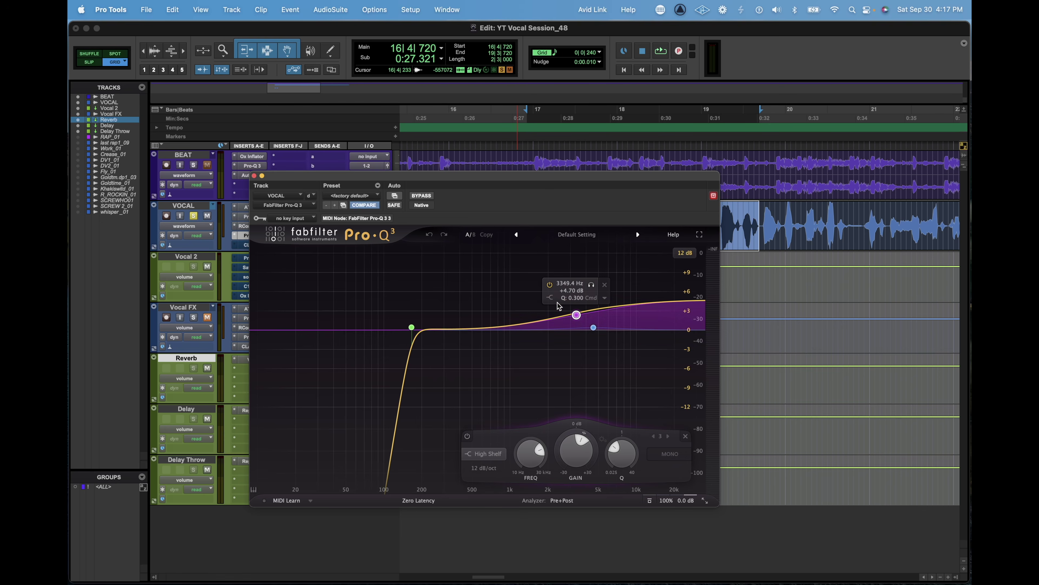
# - Compare the vocal with the second Pro-Q 3 bypassed and active by playing the passage in each state
pyautogui.click(428, 196)
pyautogui.press('space')
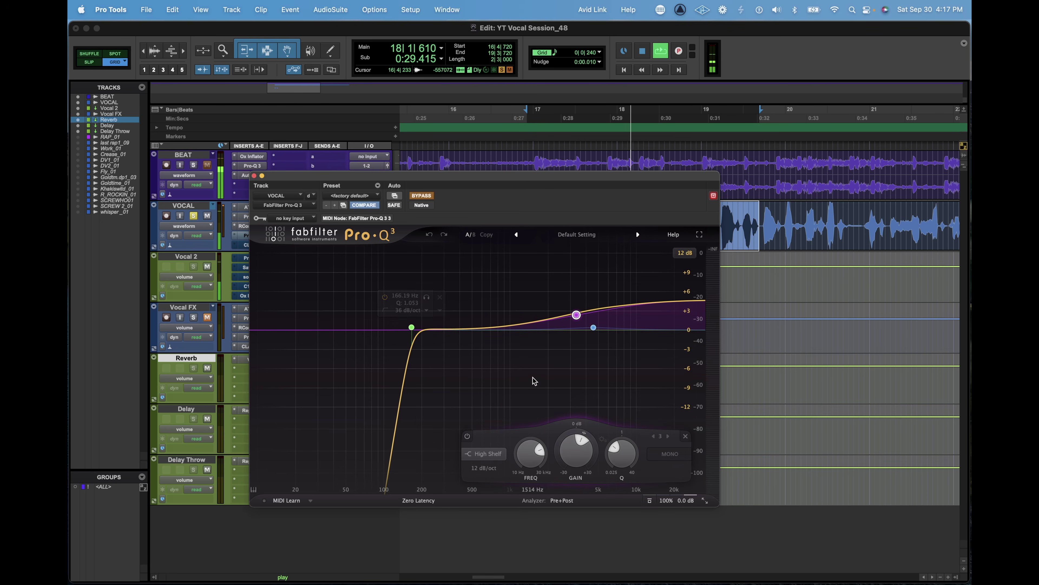
pyautogui.press('space')
pyautogui.click(421, 195)
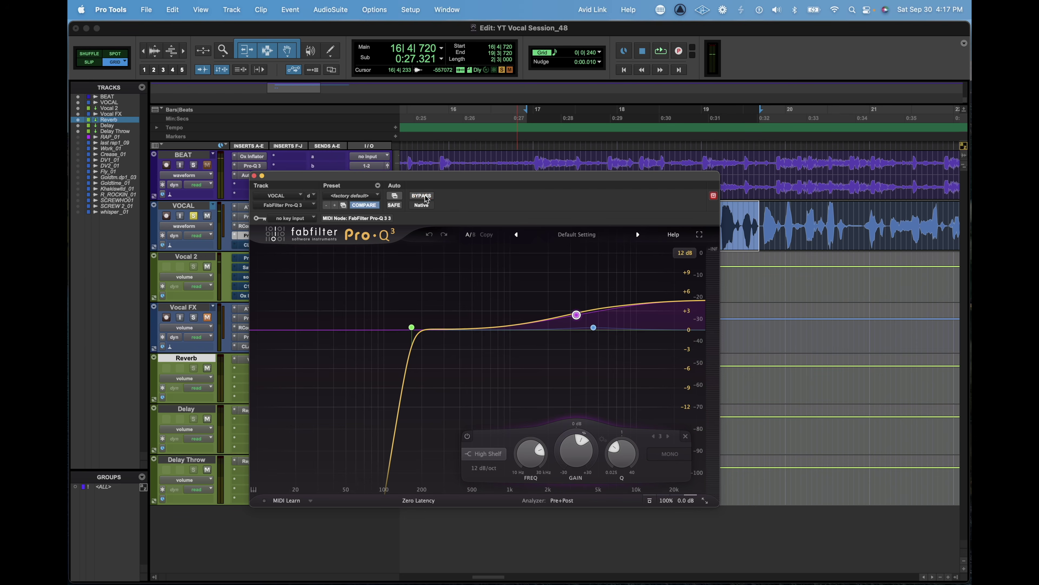
pyautogui.press('space')
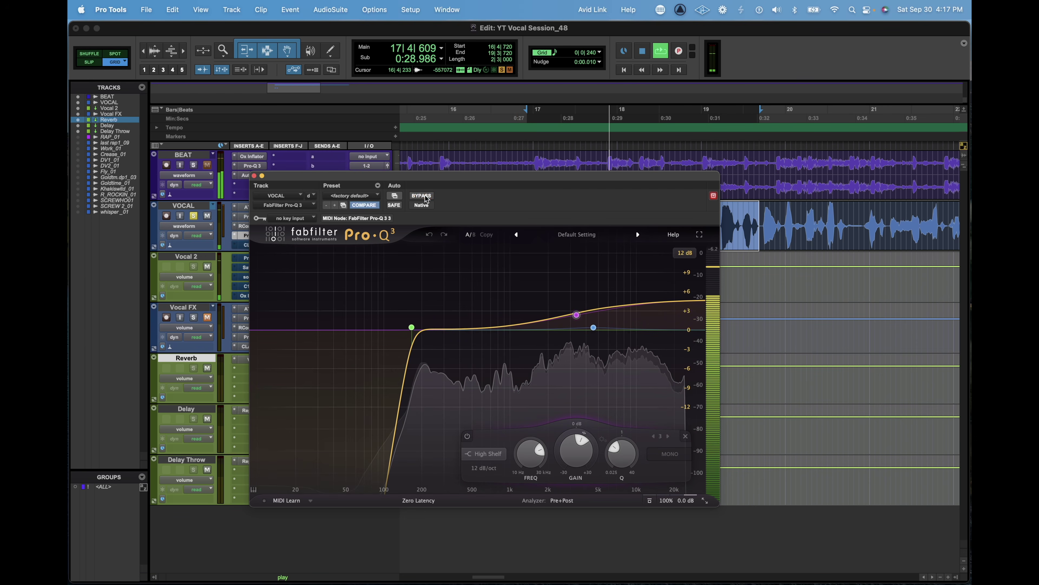
pyautogui.press('space')
# - Set the second Pro-Q 3's low cut to 149.48 Hz and its processing mode to Natural Phase, auditioning the vocal
pyautogui.moveTo(383, 331)
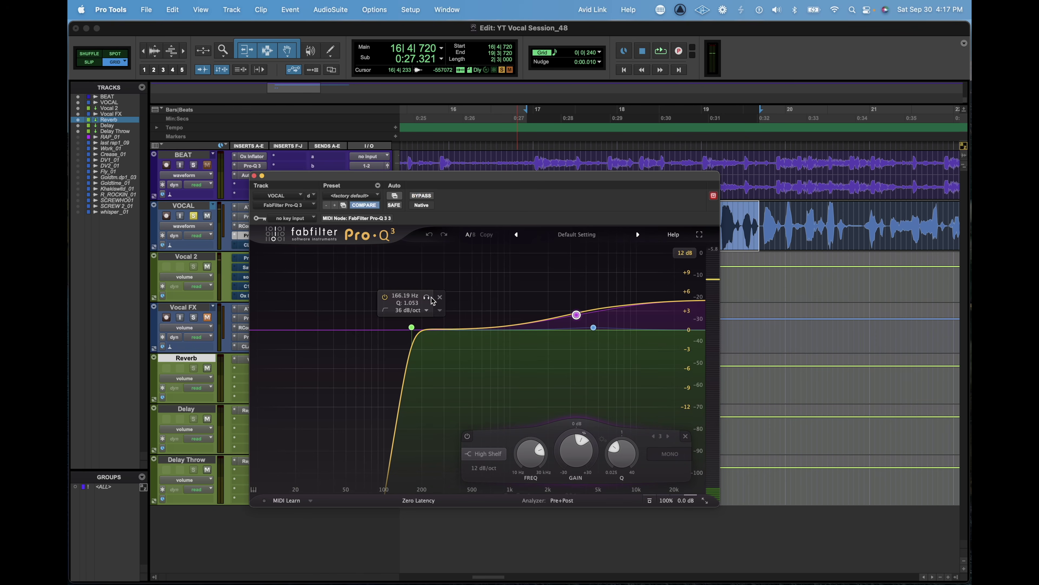
pyautogui.moveTo(426, 297); pyautogui.dragTo(421, 300)
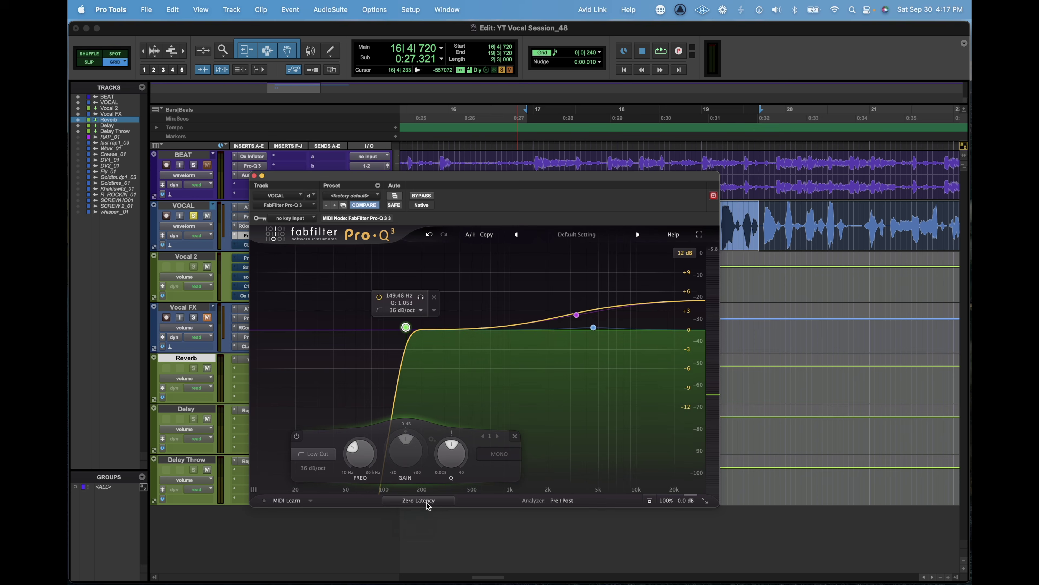
pyautogui.click(420, 500)
pyautogui.click(415, 526)
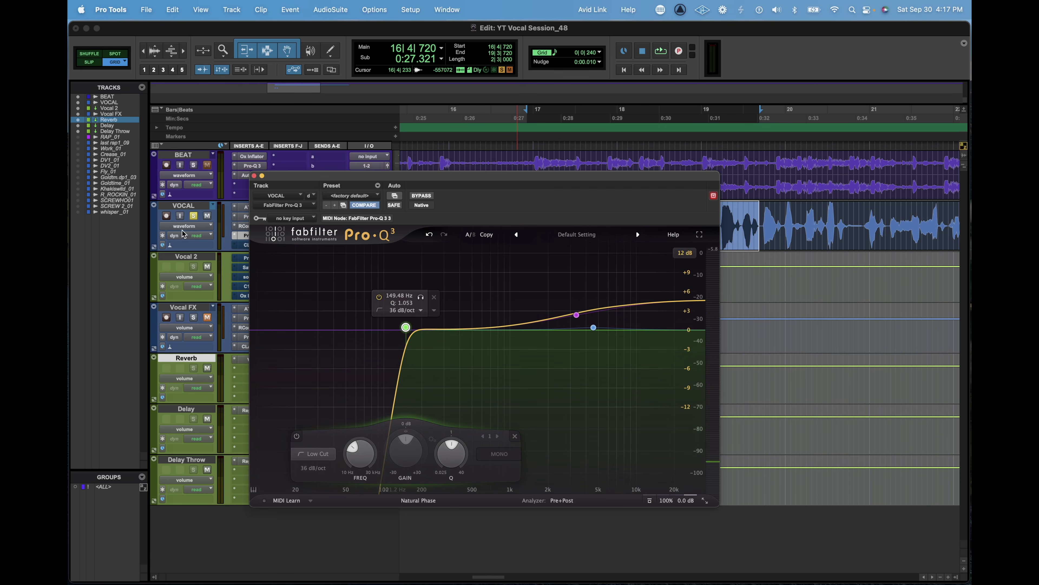
pyautogui.press('space')
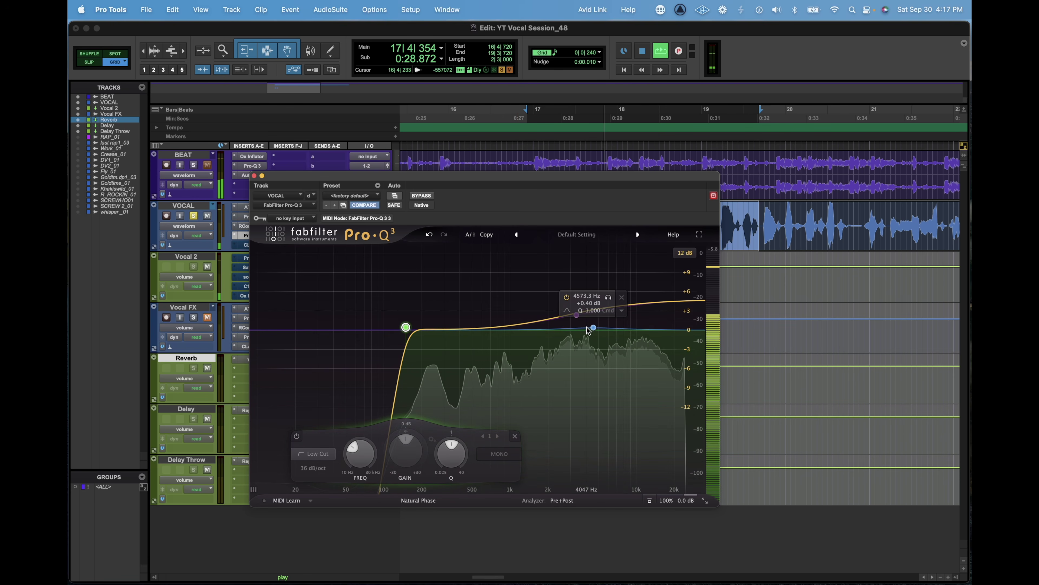
pyautogui.press('space')
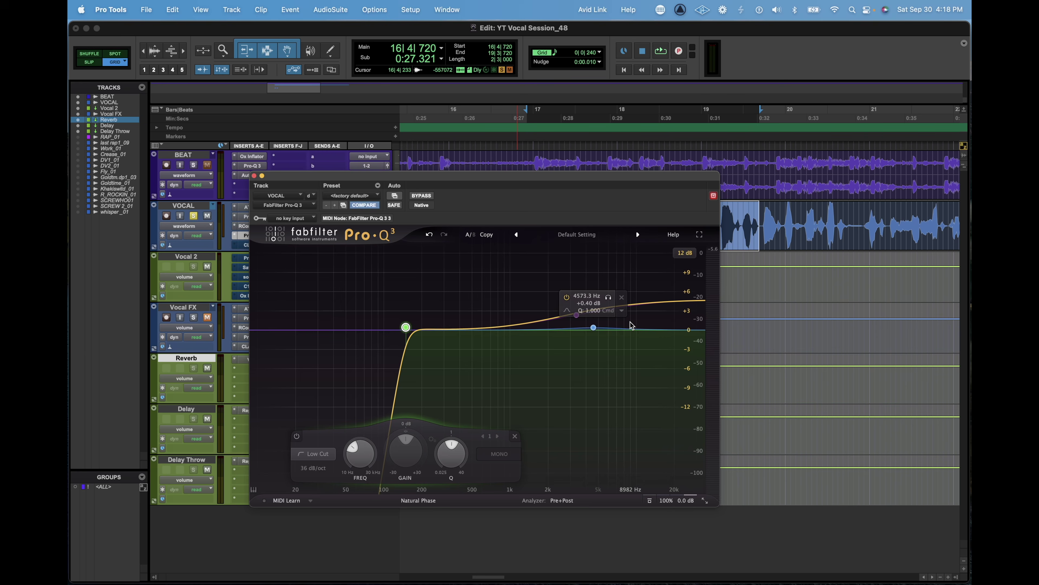
# - Replace the Pro-Q 3 window with the active CLA-76 on the VOCAL track and play a vocal passage around bars 19 to 23
pyautogui.click(255, 176)
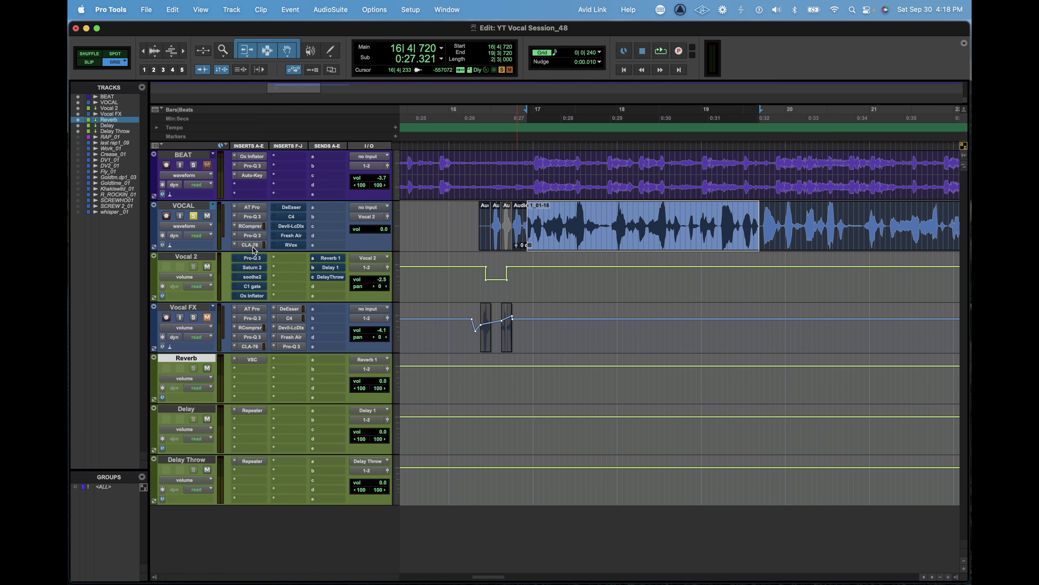
pyautogui.click(250, 245)
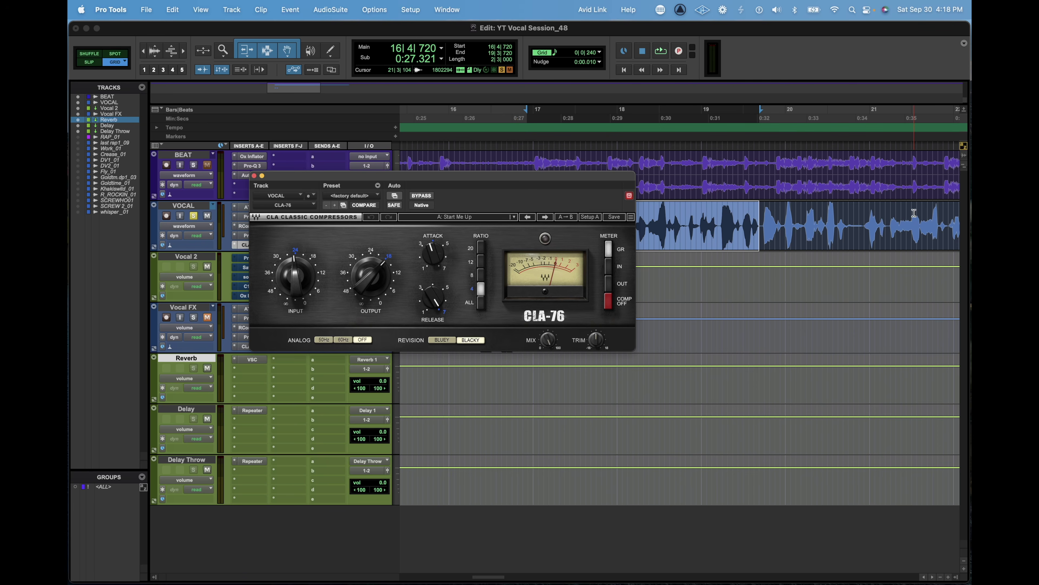
pyautogui.press('r')
pyautogui.moveTo(717, 220); pyautogui.dragTo(881, 217)
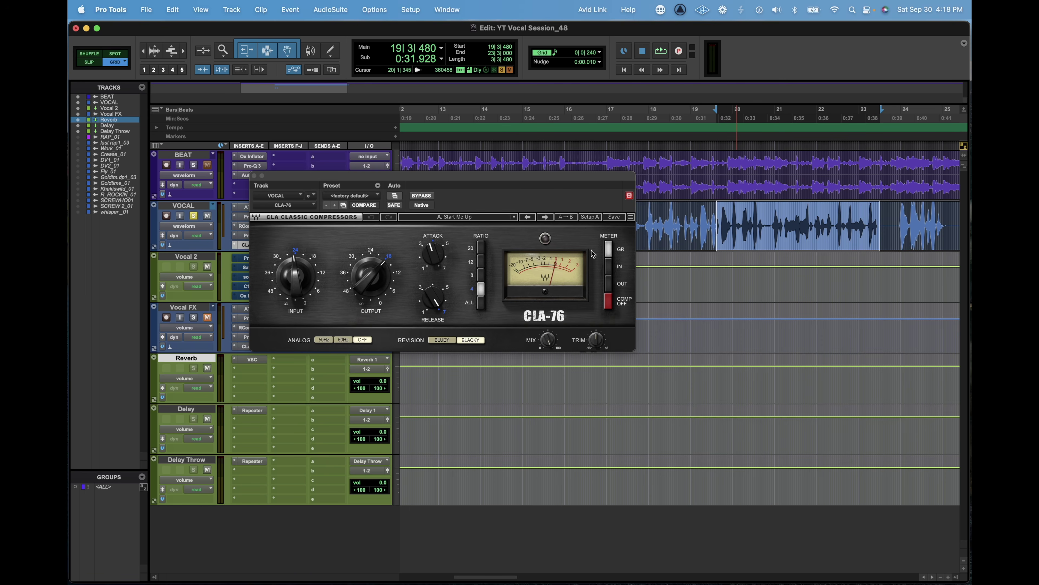
pyautogui.press('space')
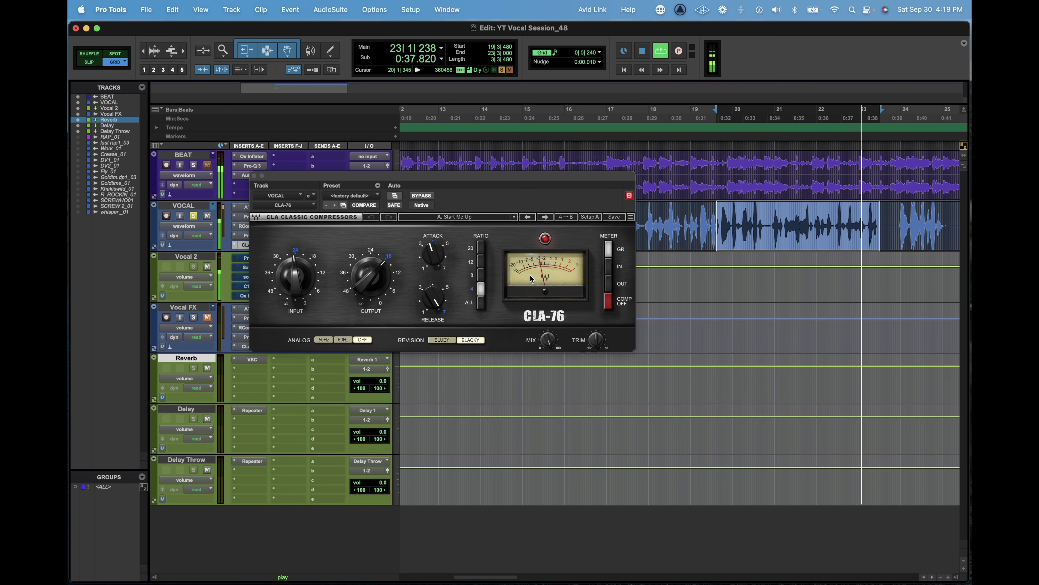
pyautogui.press('space')
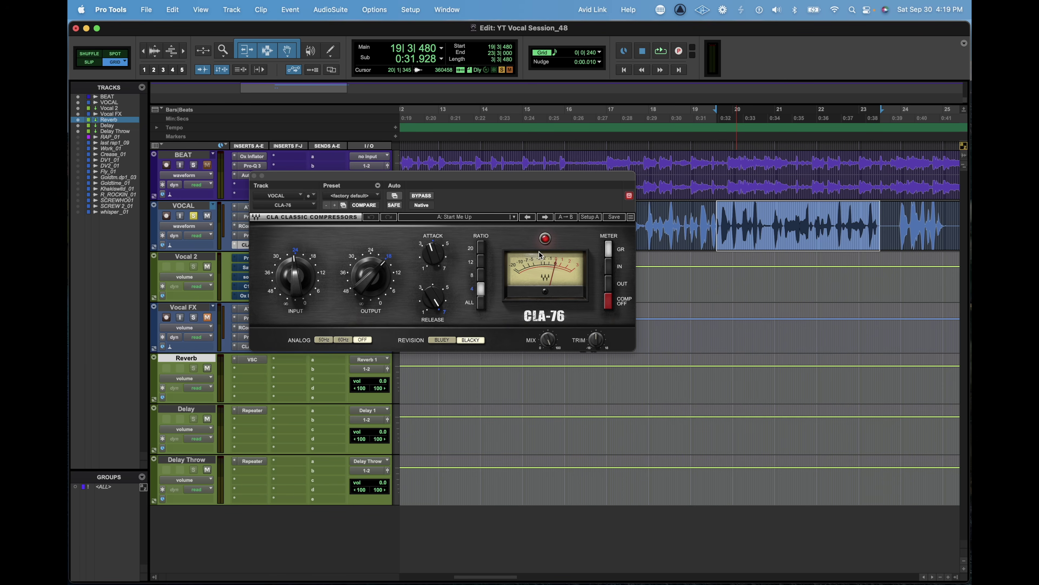
# - Select the VOCAL passage from 17|2|480 to 22|3|000 and play it with the CLA-76 active
pyautogui.press('space')
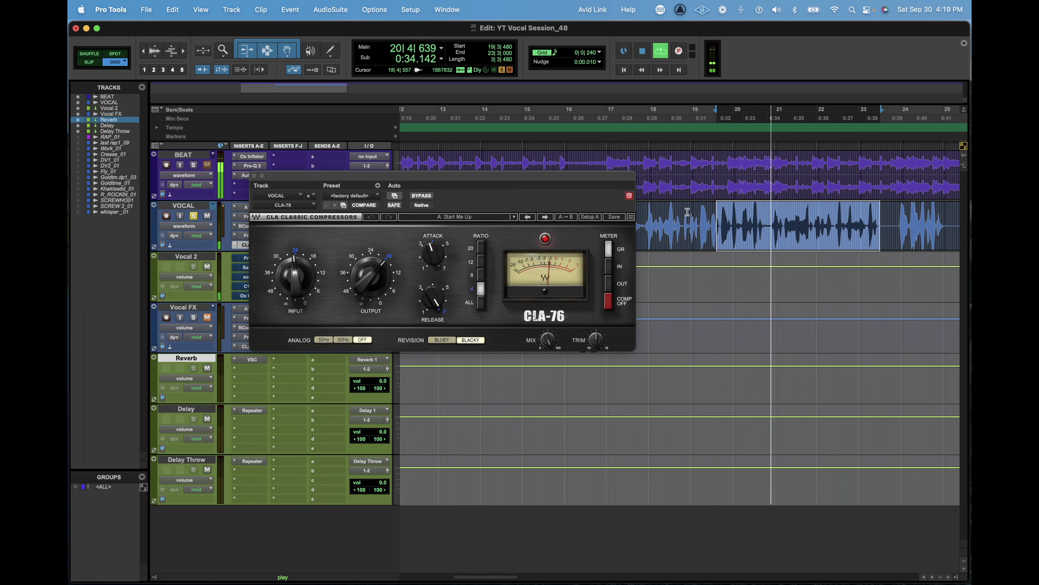
pyautogui.press('space')
pyautogui.moveTo(673, 213); pyautogui.dragTo(889, 210)
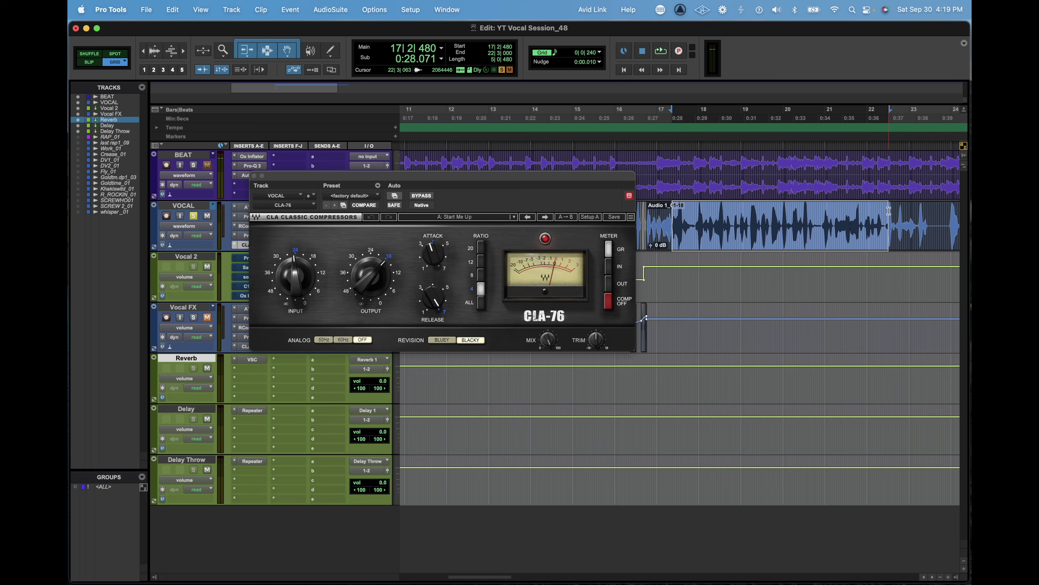
pyautogui.press('space')
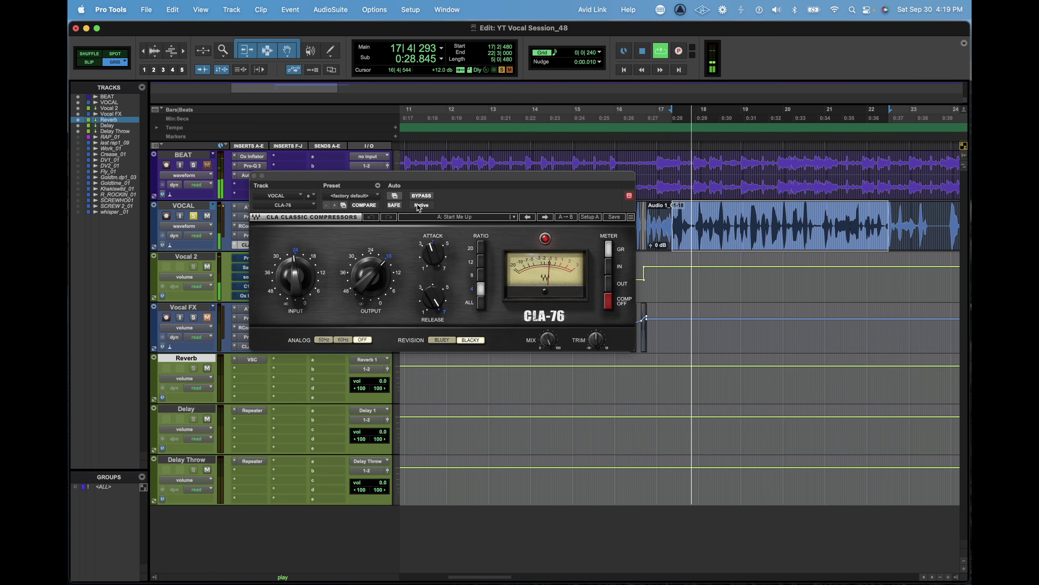
pyautogui.press('space')
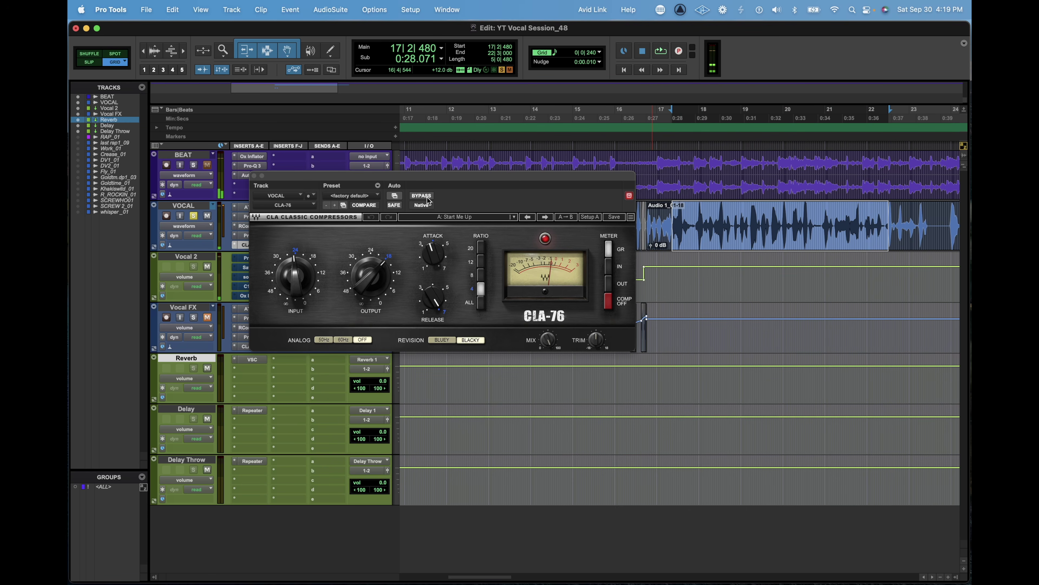
# - Compare the selected vocal passage with the CLA-76 bypassed and active by playing it in each state
pyautogui.click(424, 196)
pyautogui.press('space')
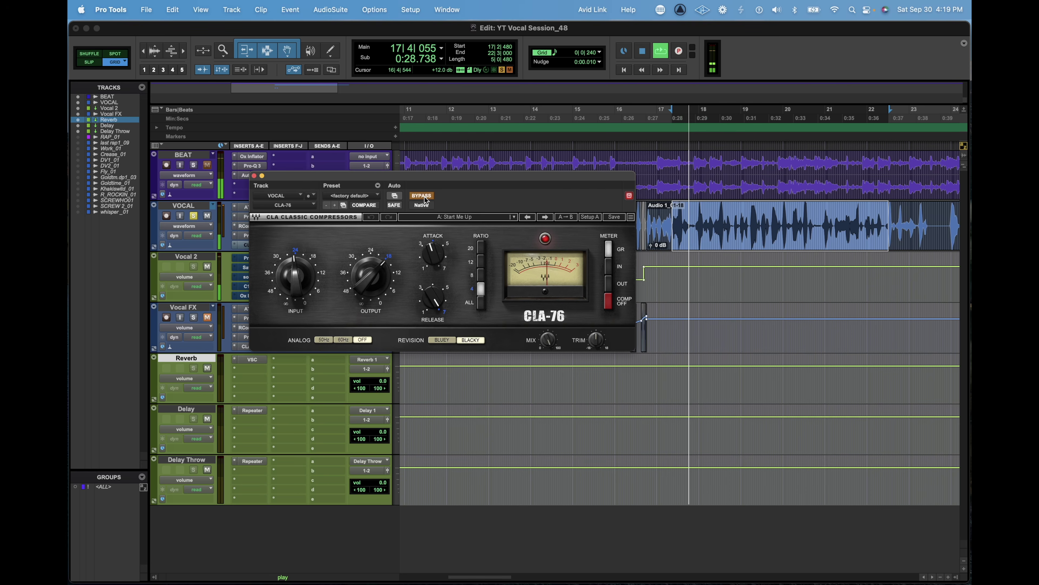
pyautogui.press('space')
pyautogui.click(424, 196)
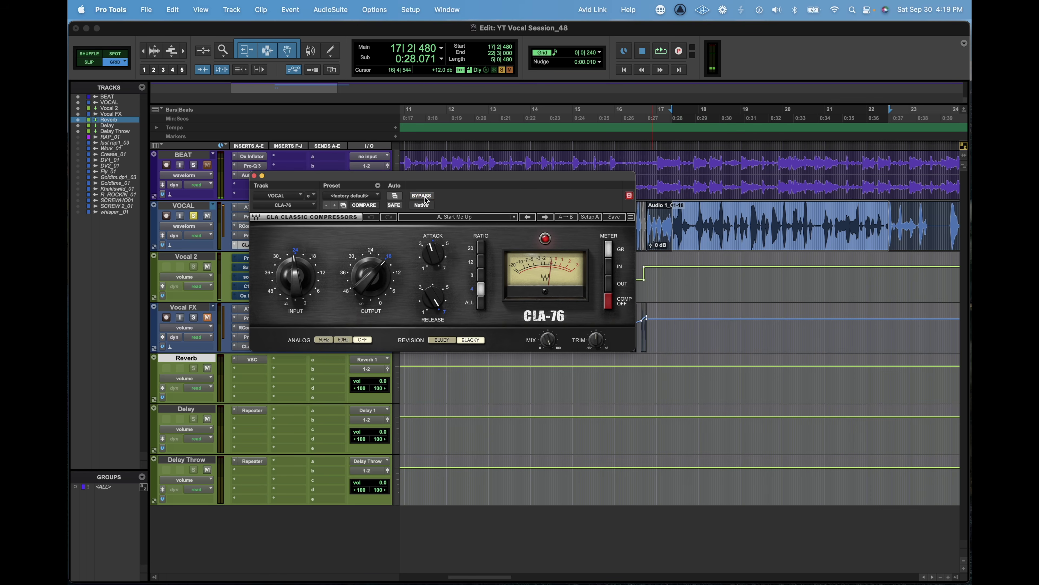
pyautogui.press('space')
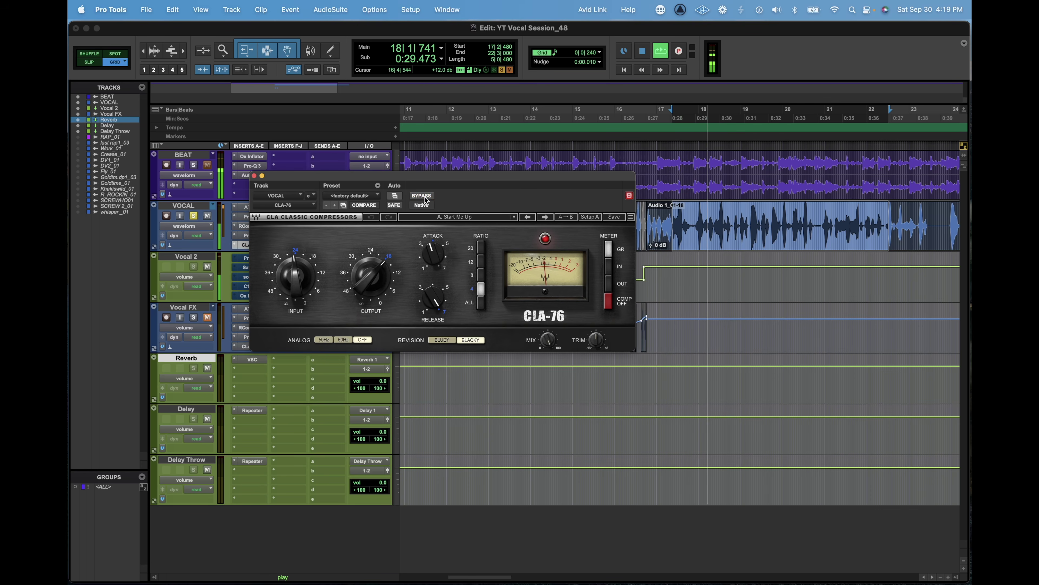
pyautogui.press('space')
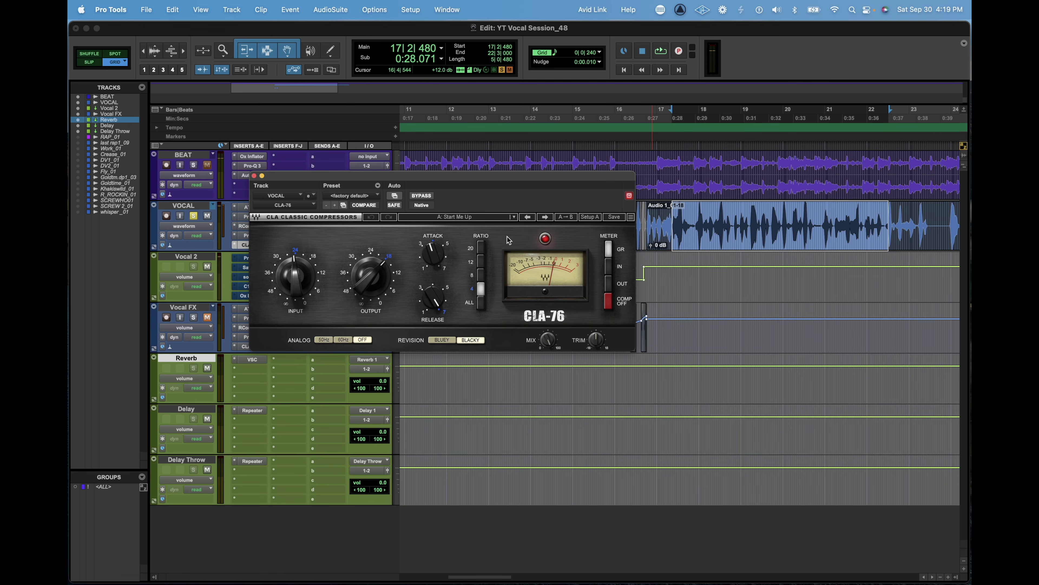
# - Close the CLA-76, enable and open the DeEsser on the VOCAL track, and play the selected passage
pyautogui.click(254, 176)
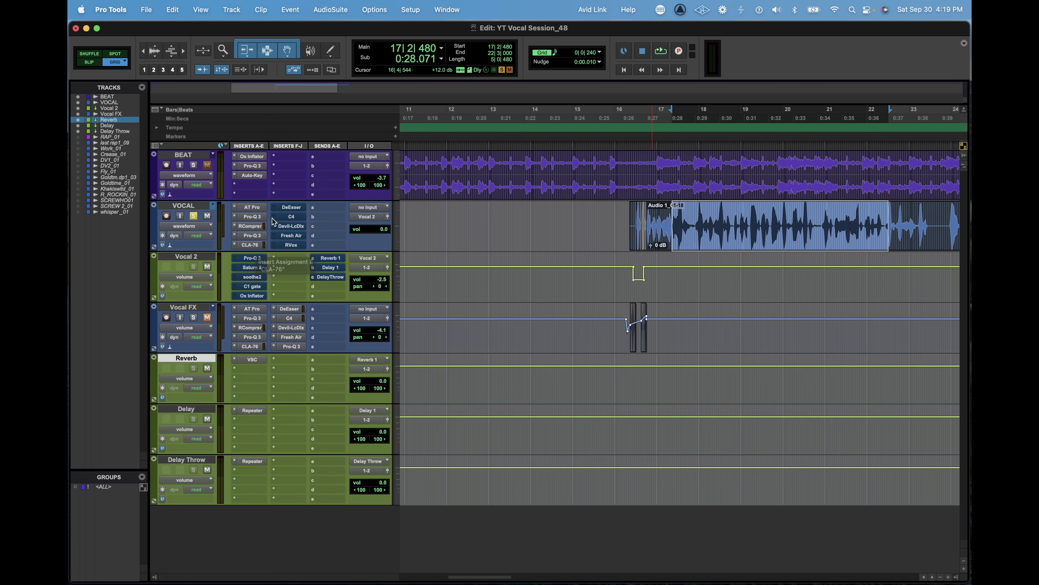
pyautogui.click(298, 209)
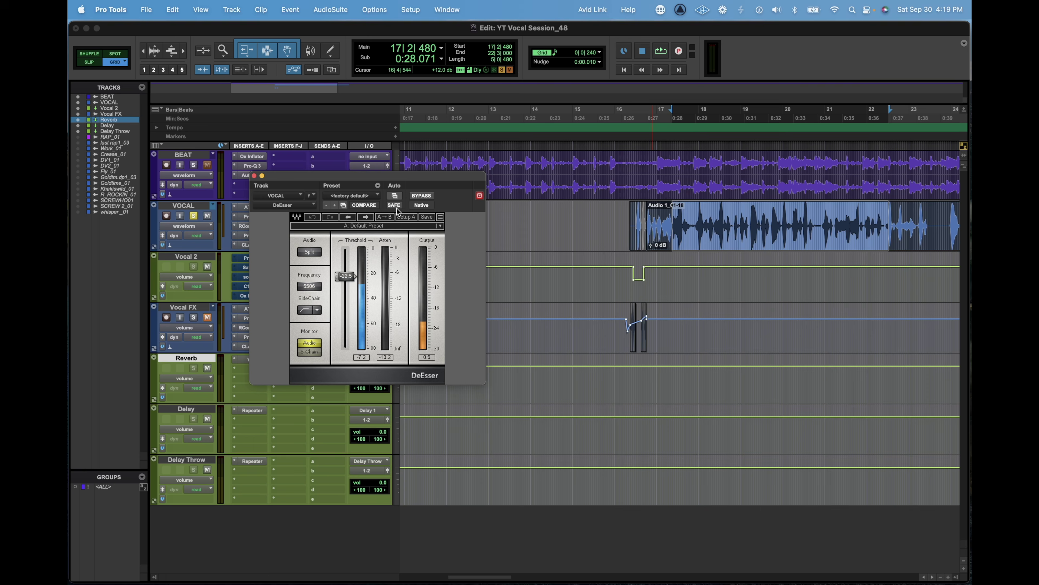
pyautogui.press('space')
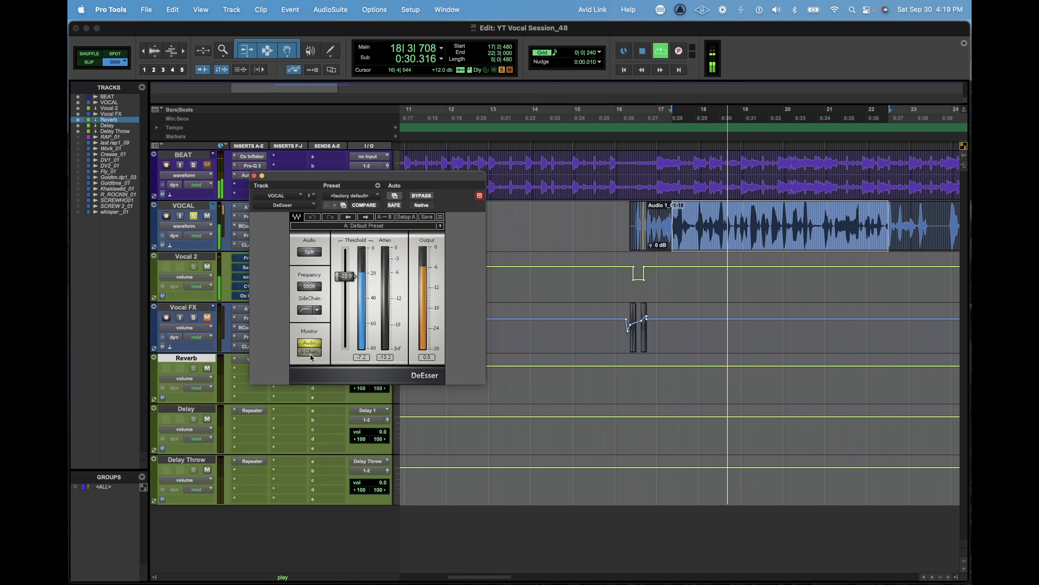
# - Audition the DeEsser's side-chain signal on the selected passage and return its monitoring to Audio
pyautogui.click(310, 352)
pyautogui.press('space')
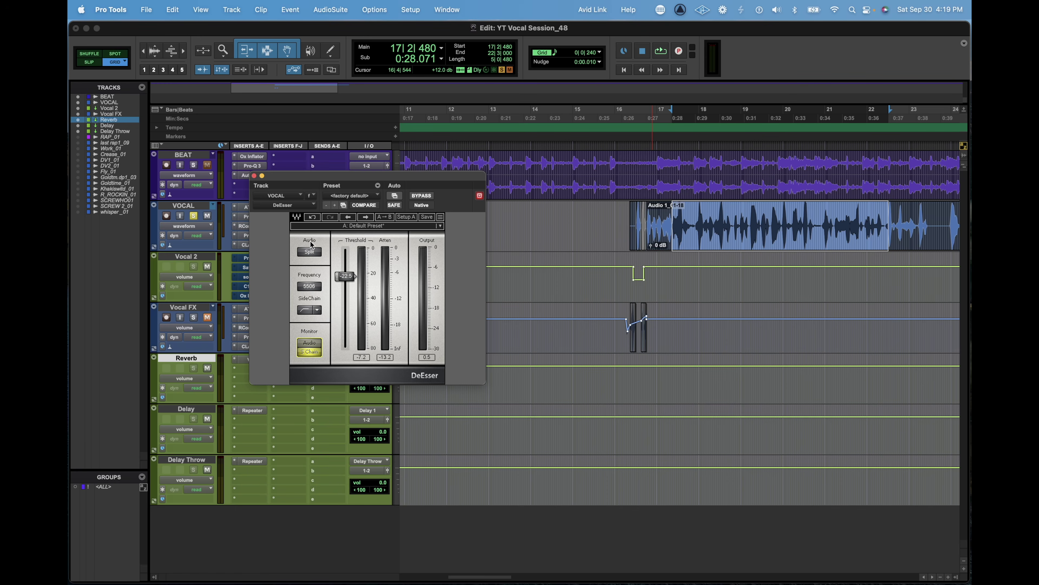
pyautogui.press('space')
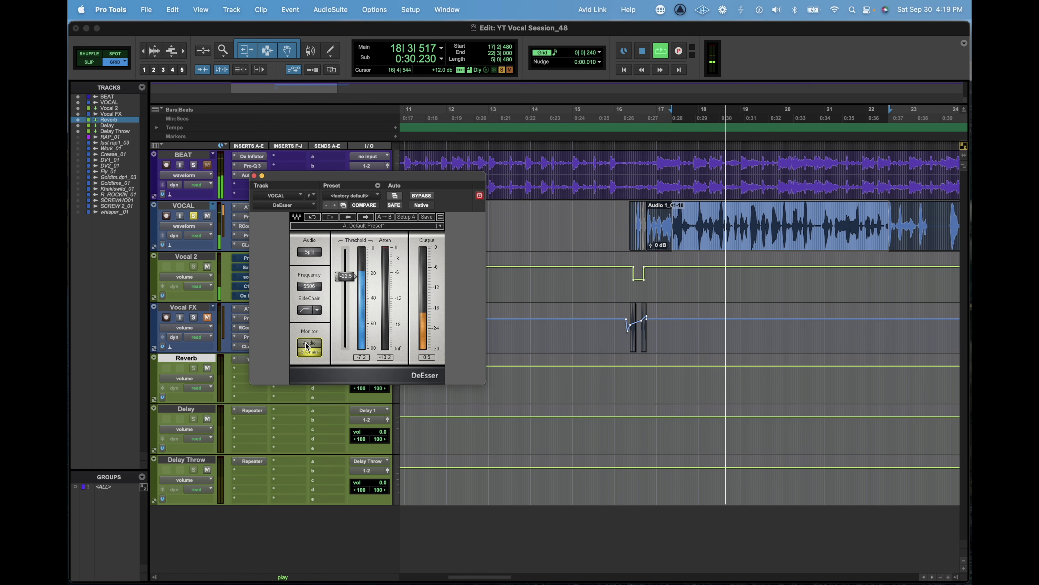
pyautogui.press('space')
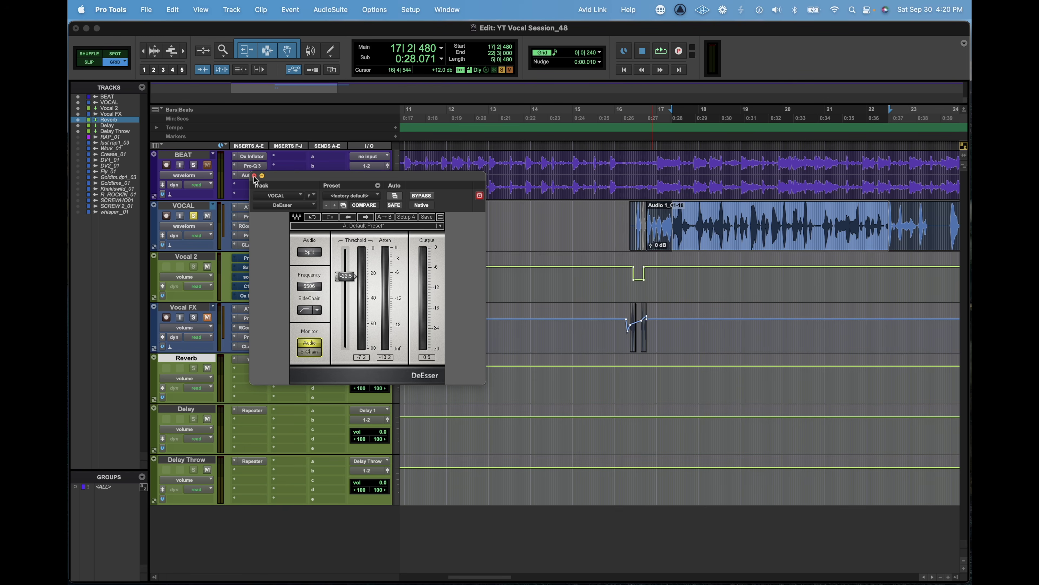
# - Close the DeEsser window and play the selected passage through the plug-ins enabled so far
pyautogui.click(254, 176)
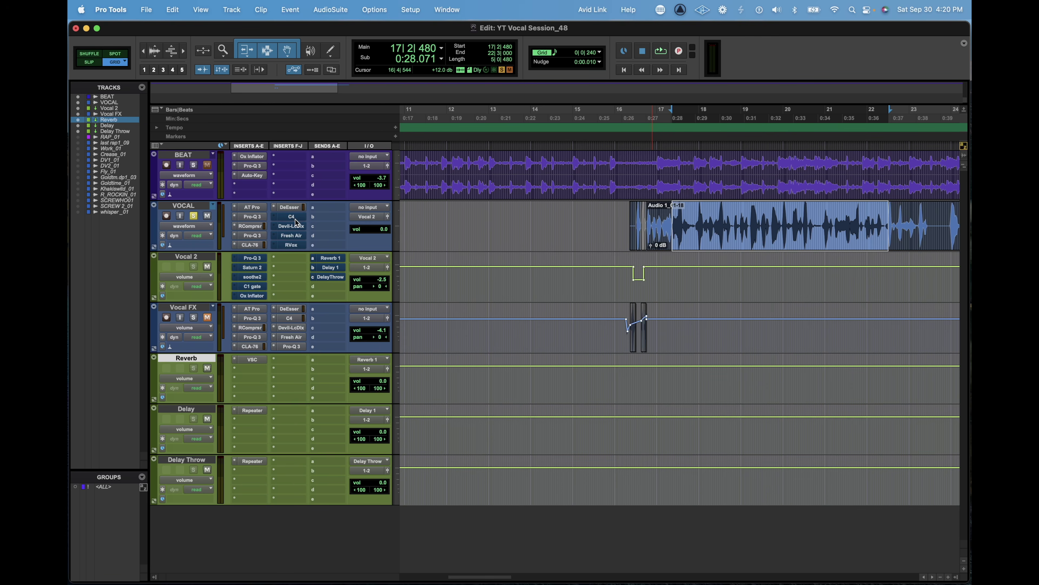
pyautogui.press('space')
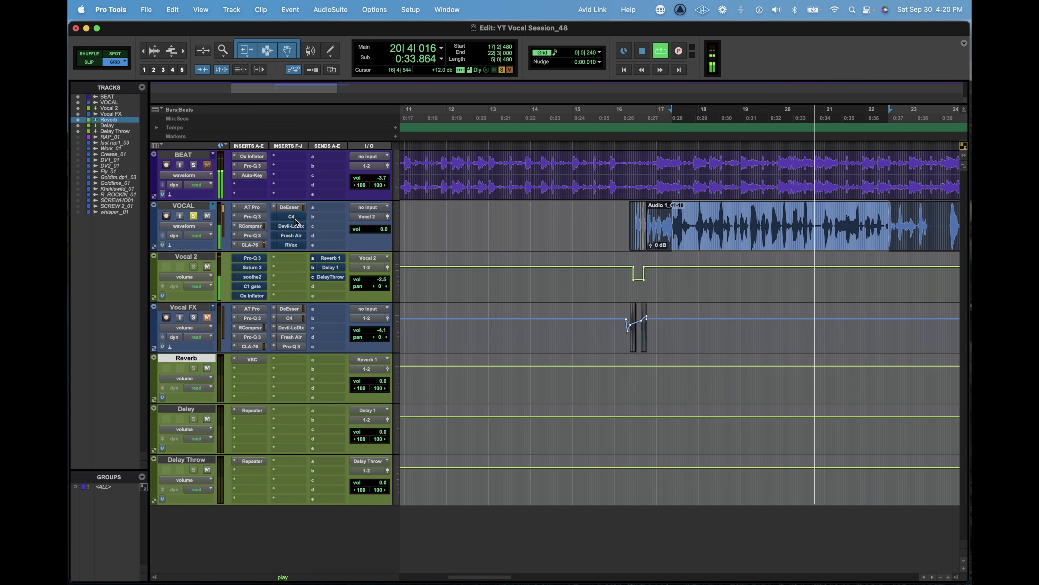
pyautogui.press('space')
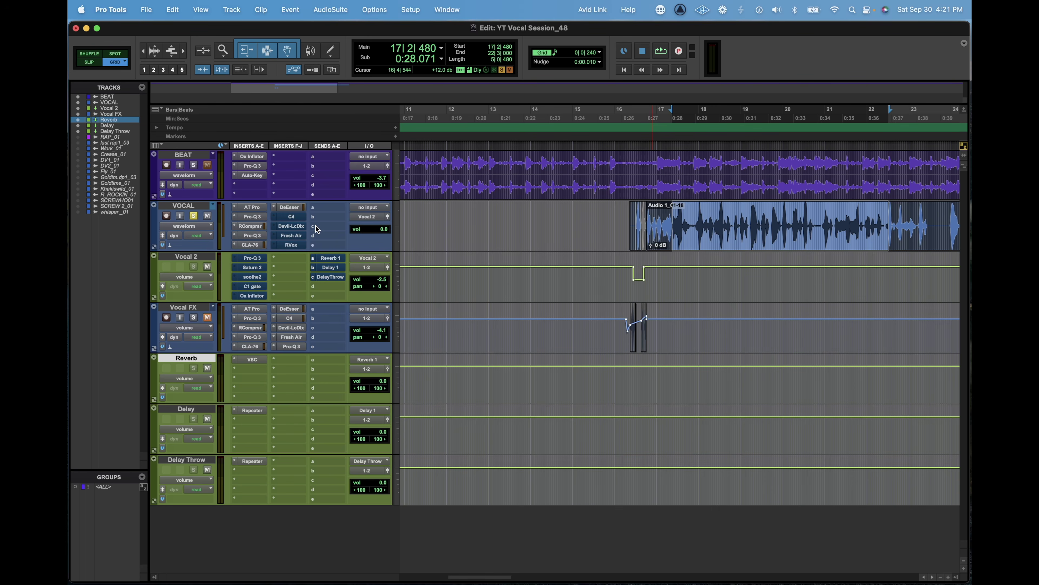
# - Enable and open the C4 on the VOCAL track, play the passage, and move its window clear of the inserts
pyautogui.click(293, 217)
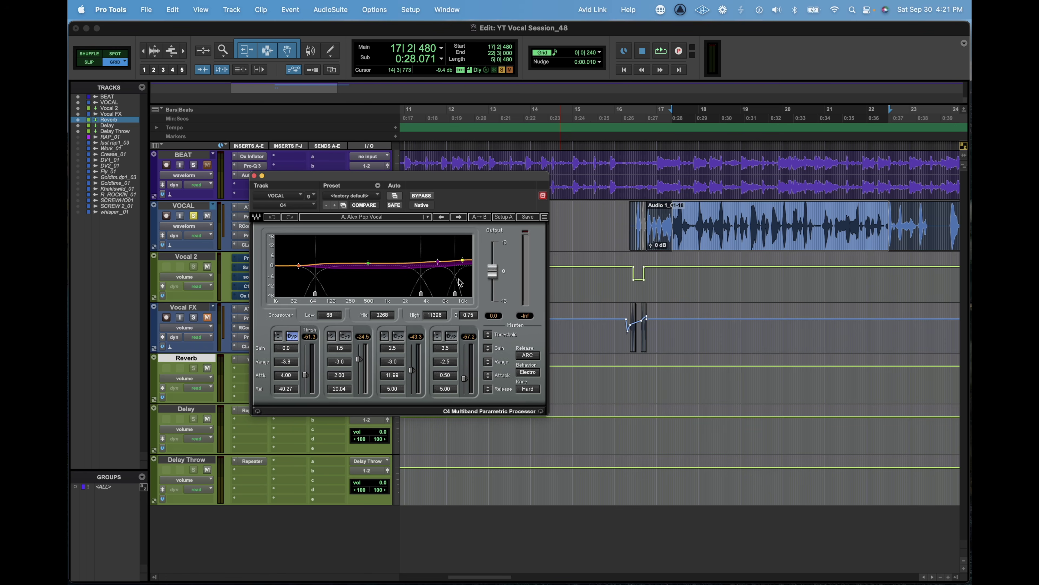
pyautogui.press('space')
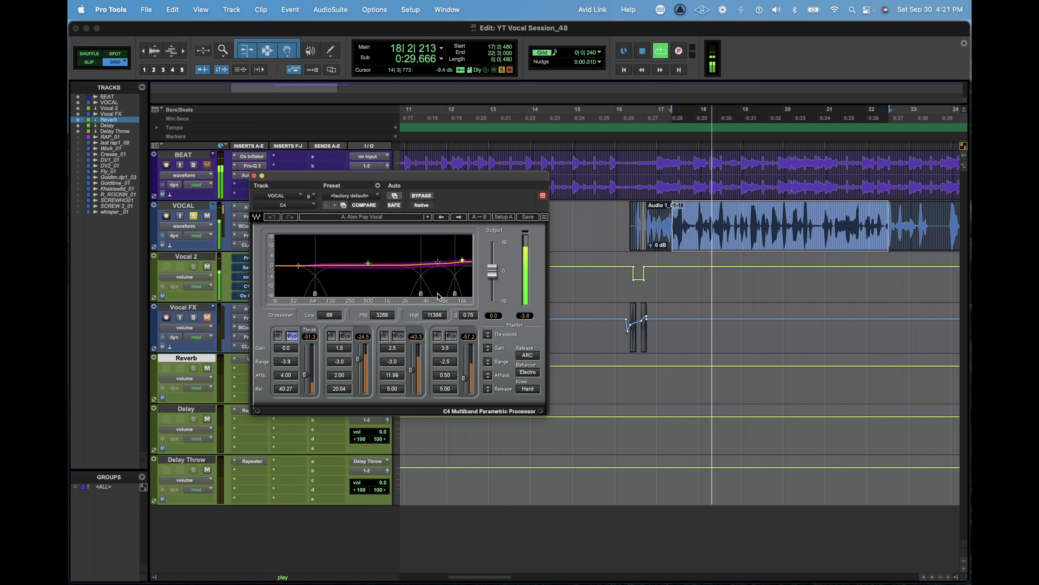
pyautogui.press('space')
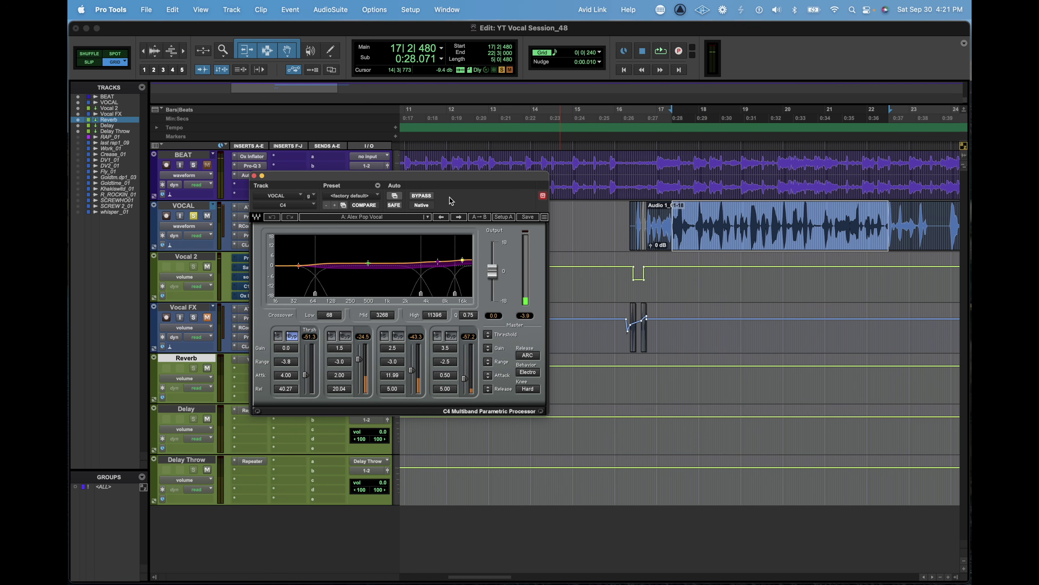
pyautogui.moveTo(446, 179); pyautogui.dragTo(511, 267)
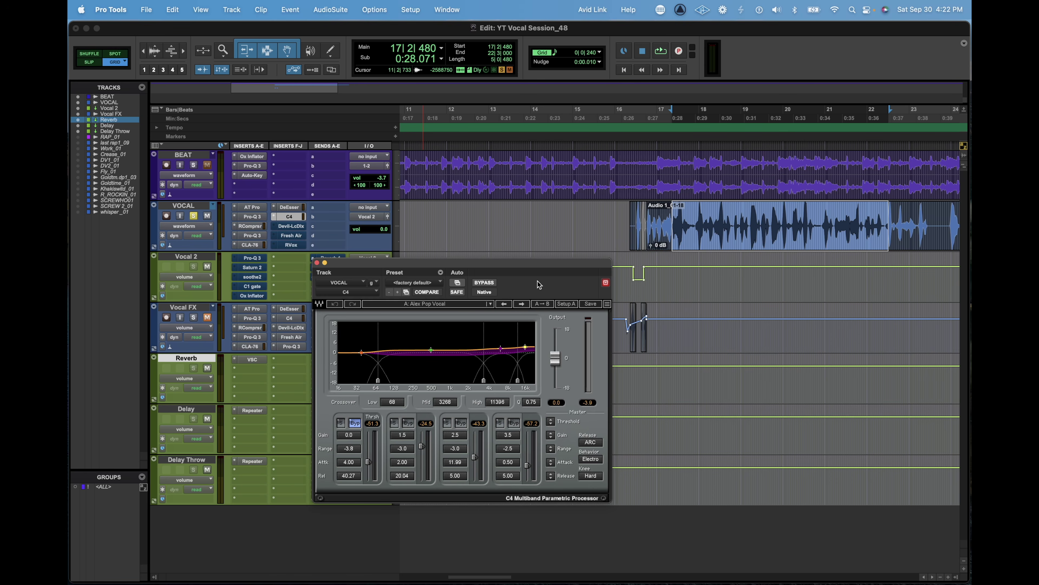
# - Compare the selected vocal passage with the C4 multiband processor active and bypassed by playing it in each state
pyautogui.press('space')
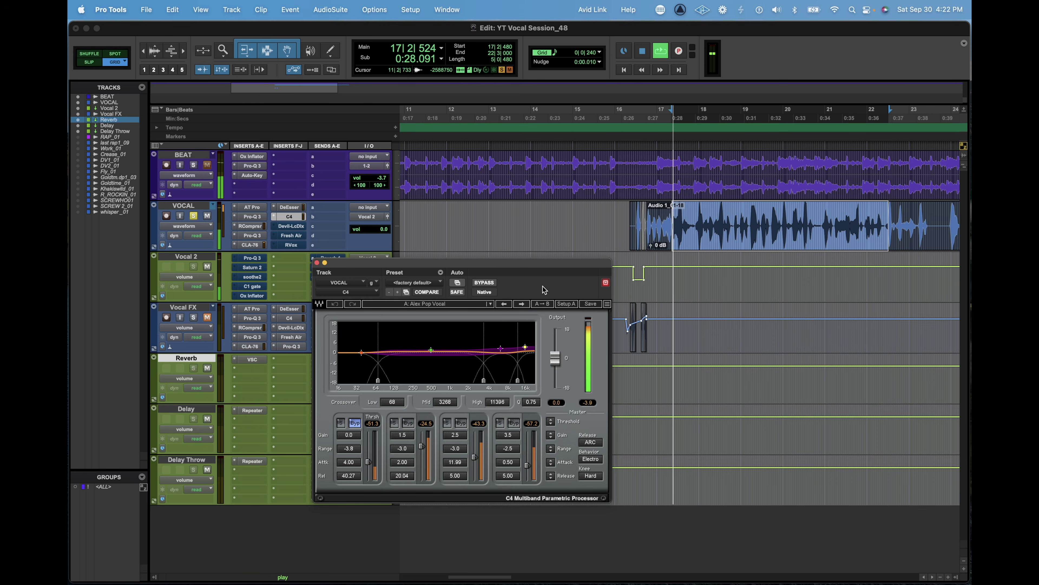
pyautogui.press('space')
pyautogui.click(485, 283)
pyautogui.press('space')
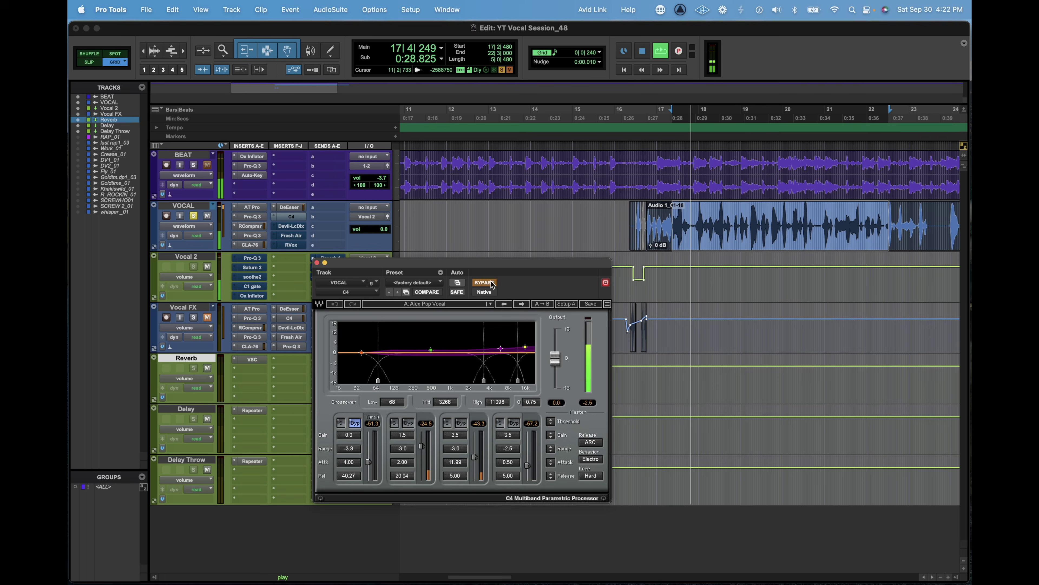
pyautogui.press('space')
pyautogui.click(492, 285)
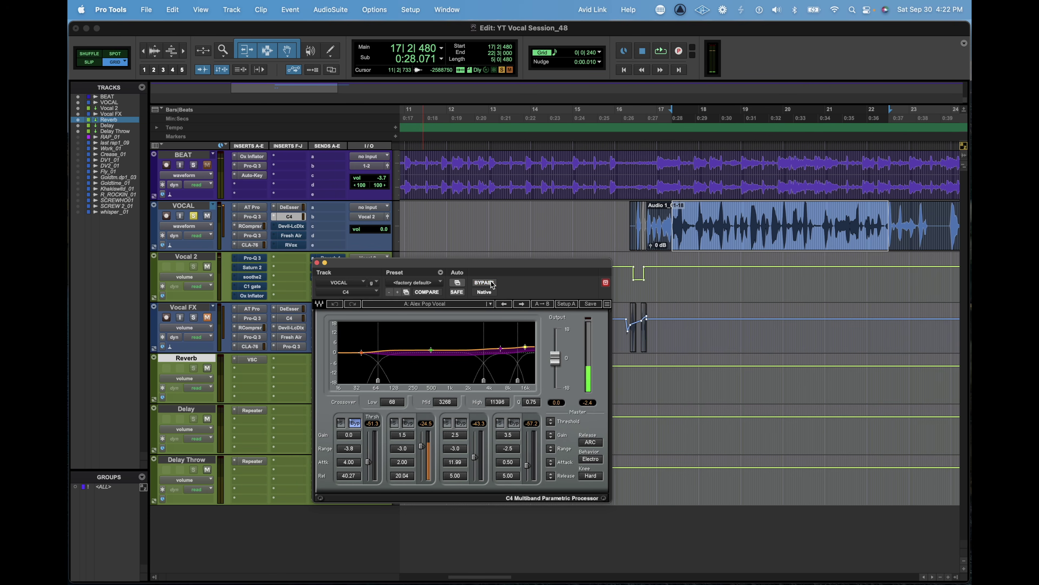
pyautogui.press('space')
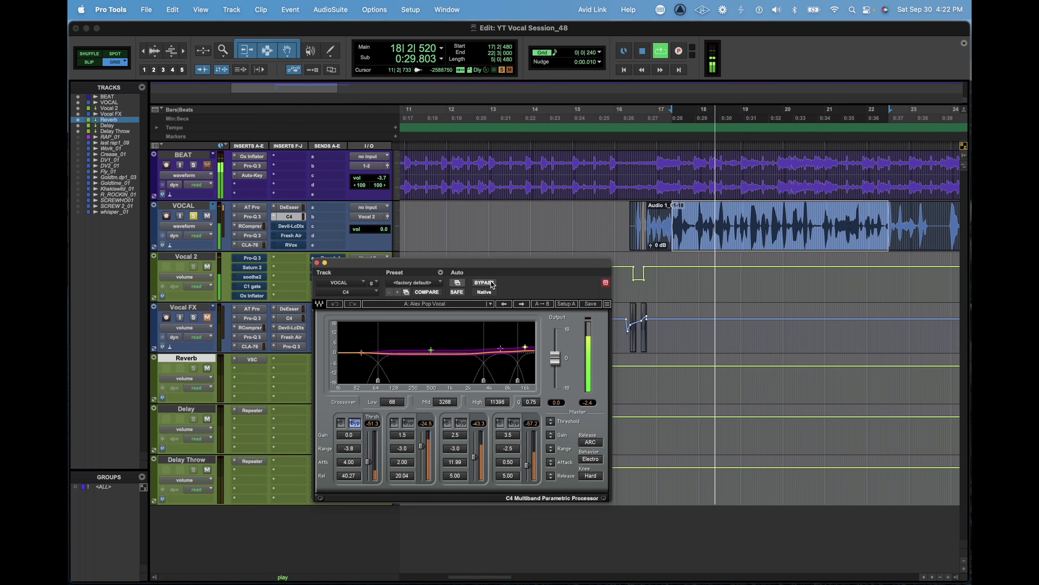
pyautogui.press('space')
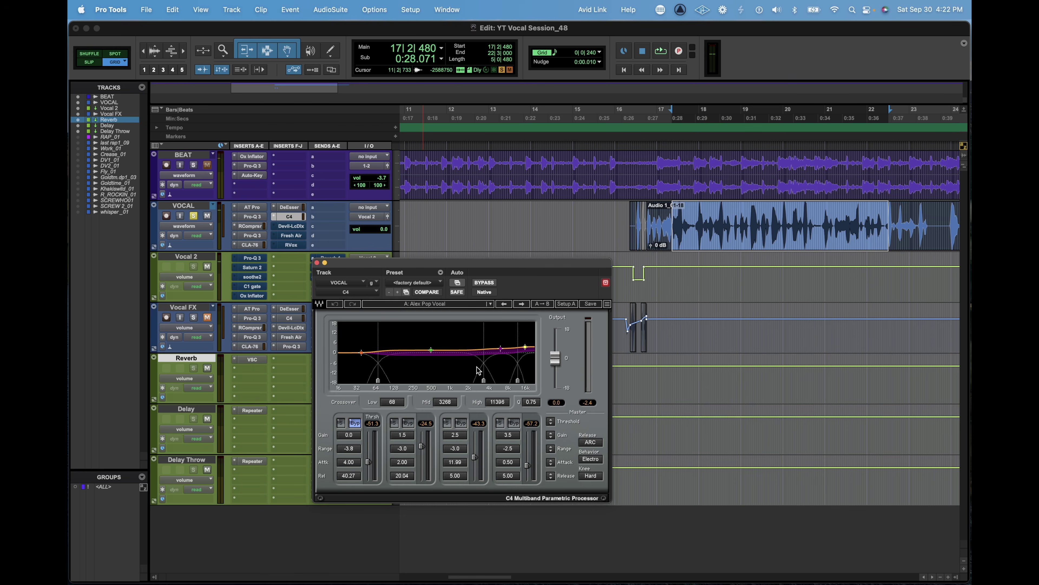
# - Close the C4, enable and open the Devil-Loc Deluxe on the VOCAL track, and shift its window slightly
pyautogui.click(317, 262)
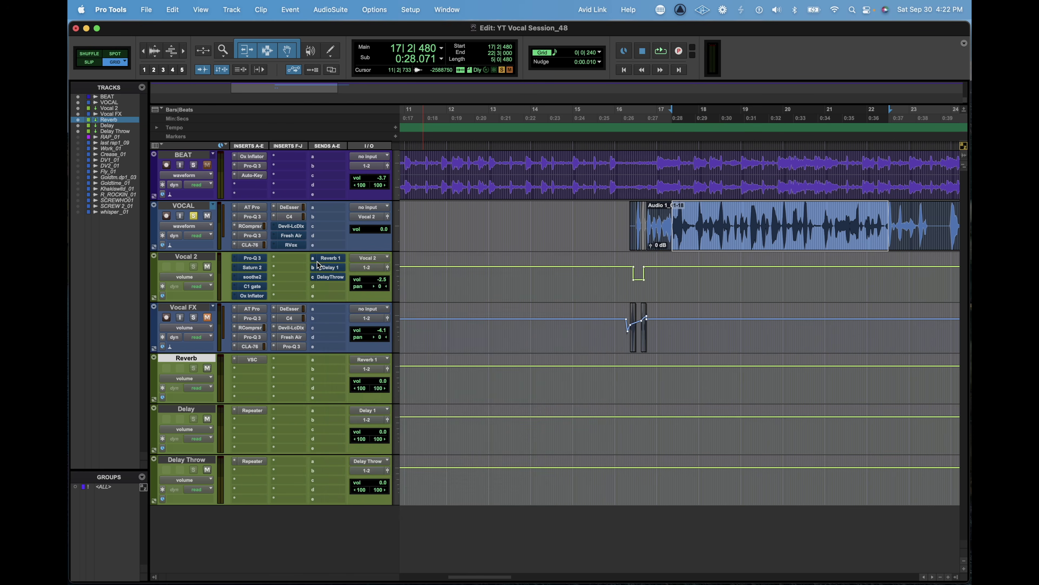
pyautogui.click(298, 227)
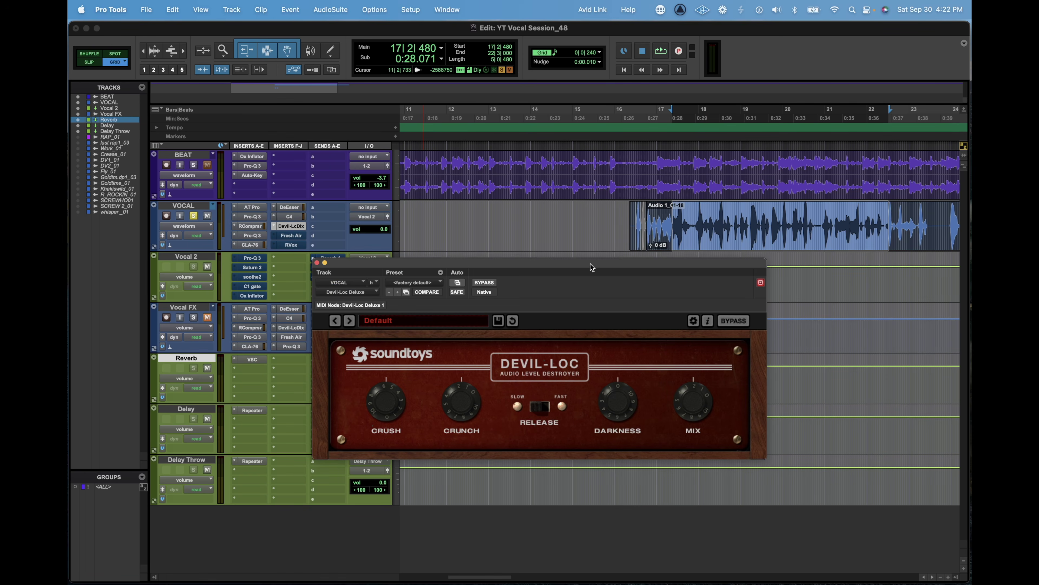
pyautogui.moveTo(592, 267); pyautogui.dragTo(573, 267)
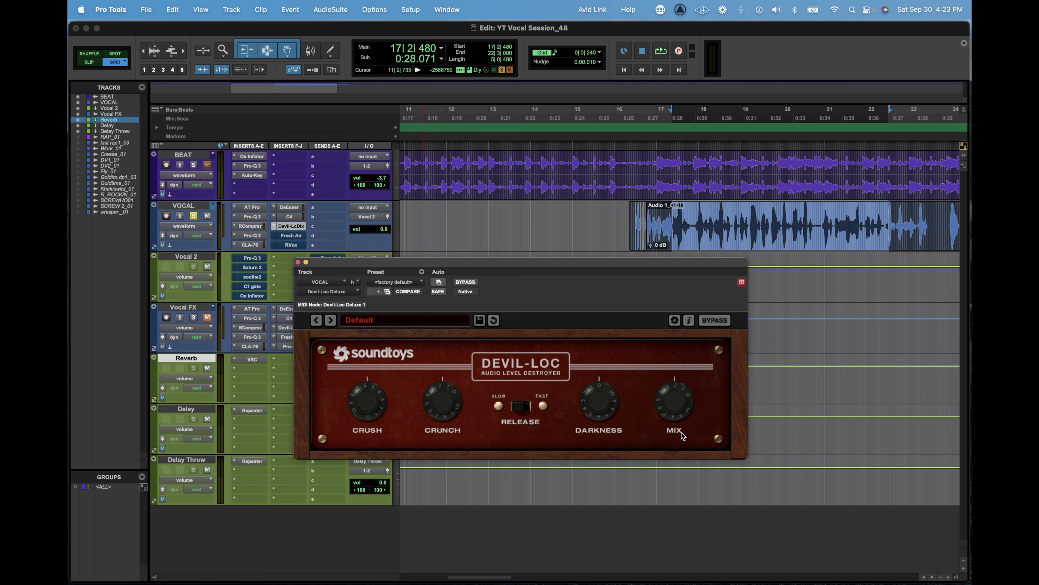
# - Audition the selected passage while raising the Devil-Loc's Mix to 100%
pyautogui.moveTo(678, 436)
pyautogui.press('space')
pyautogui.moveTo(679, 413); pyautogui.dragTo(696, 335)
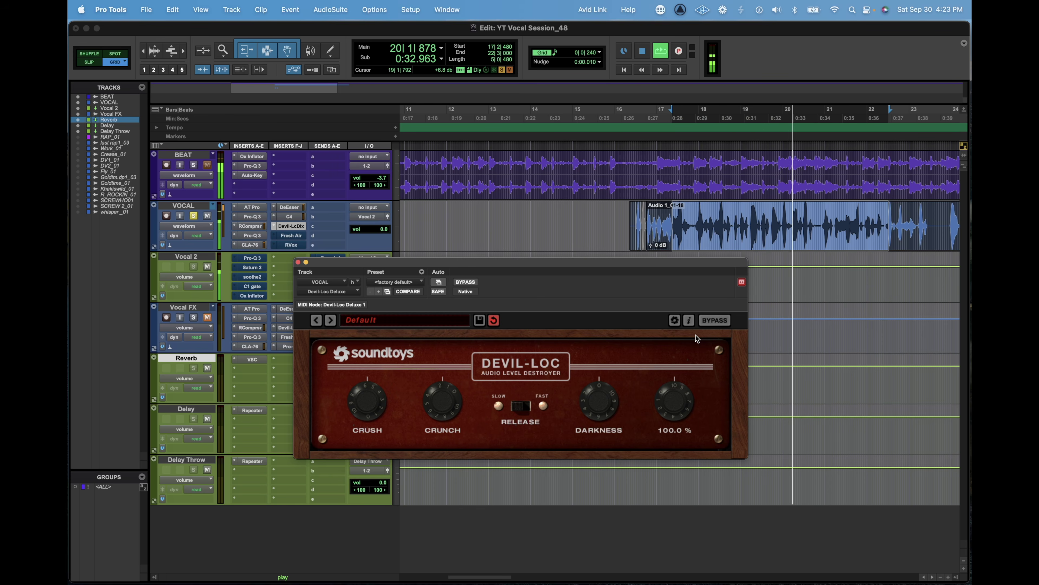
pyautogui.moveTo(695, 335); pyautogui.dragTo(685, 354)
pyautogui.press('space')
# - Lower the Devil-Loc's Mix to 0%, bring it up to 21.5% while the passage plays, and close the plug-in
pyautogui.moveTo(684, 409); pyautogui.dragTo(667, 441)
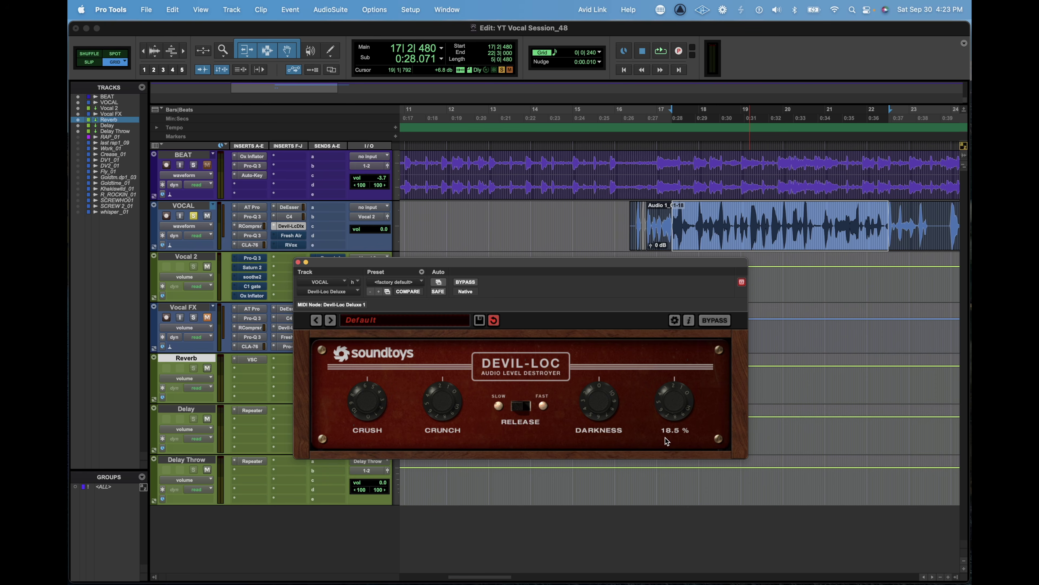
pyautogui.moveTo(665, 437)
pyautogui.mouseDown()
pyautogui.moveTo(670, 332)
pyautogui.moveTo(670, 447)
pyautogui.mouseUp()
pyautogui.press('space')
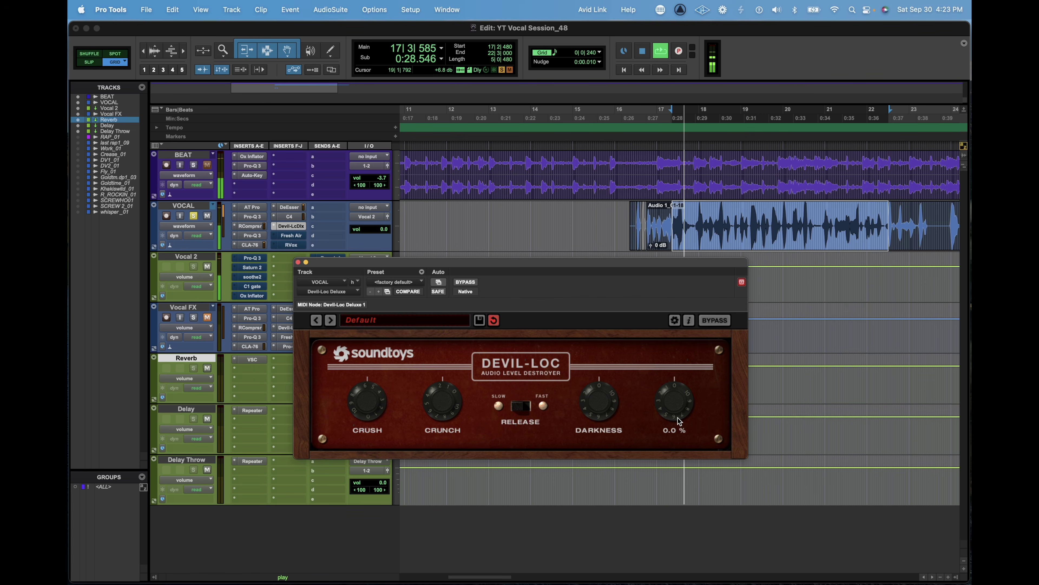
pyautogui.moveTo(679, 421)
pyautogui.mouseDown()
pyautogui.moveTo(692, 359)
pyautogui.moveTo(686, 404)
pyautogui.mouseUp()
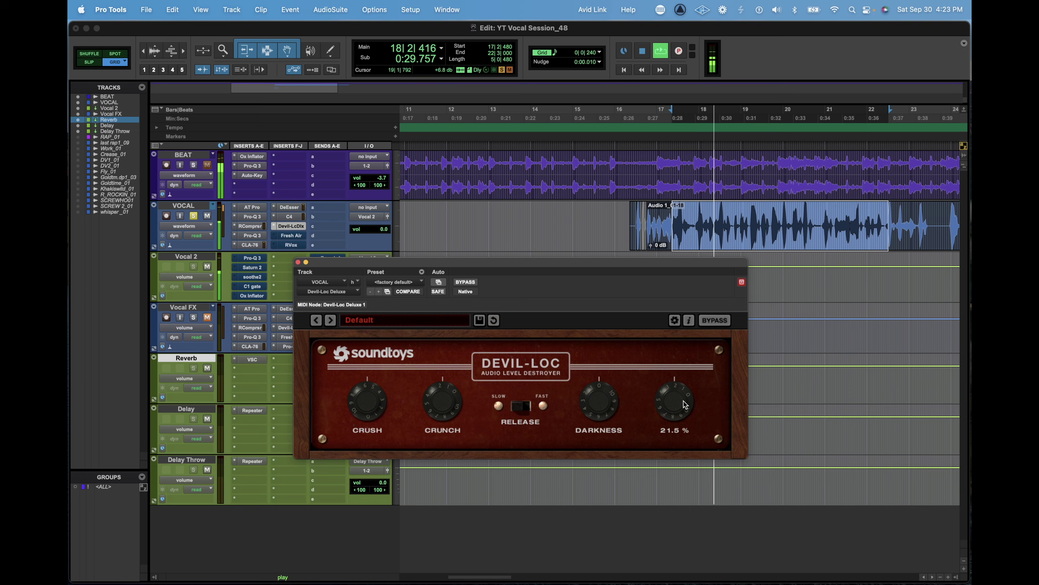
pyautogui.press('space')
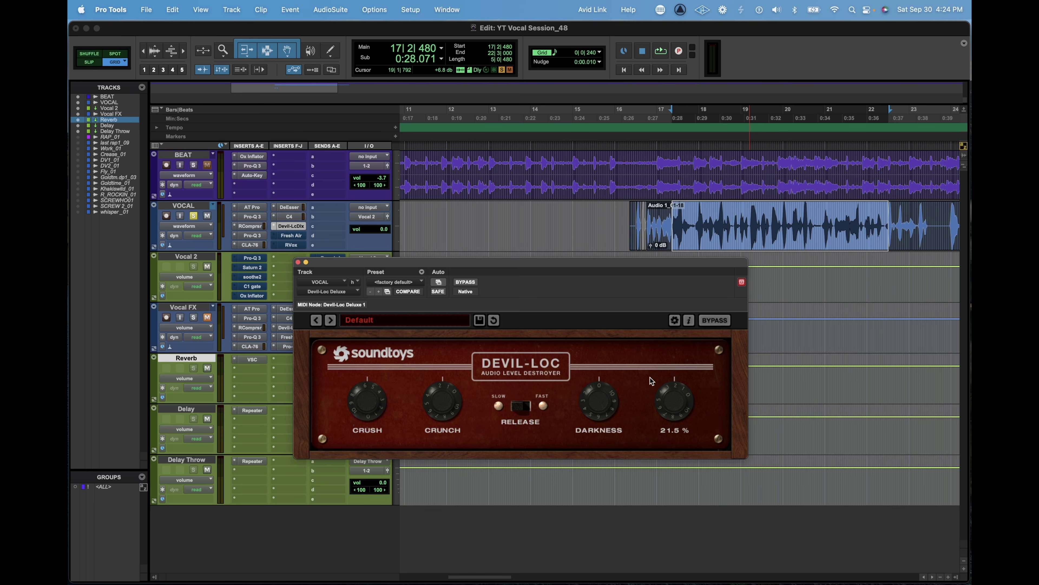
pyautogui.click(298, 262)
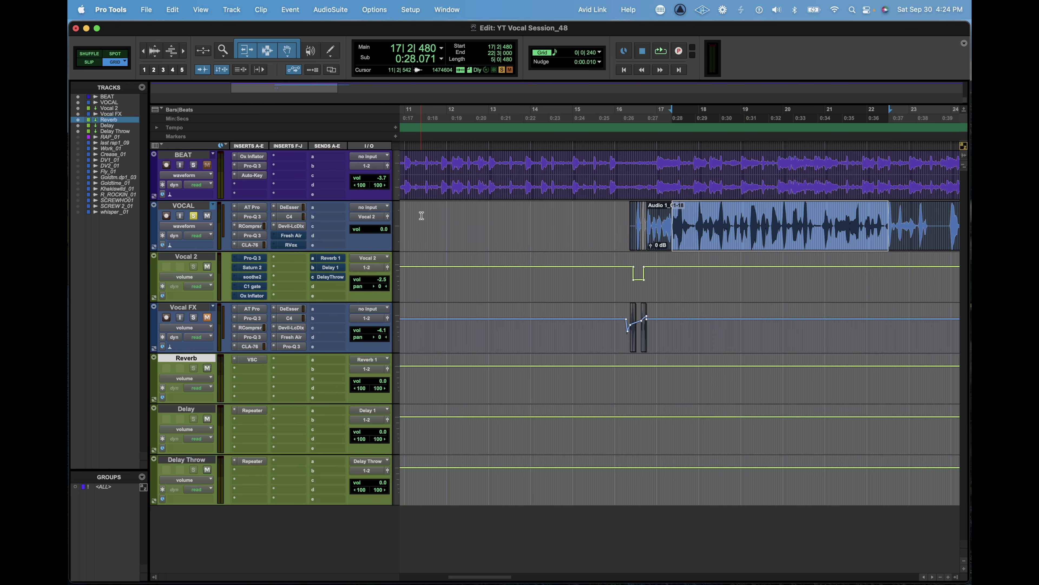
# - Enable and open Fresh Air on the VOCAL track, and play the selected passage with it bypassed and active
pyautogui.click(291, 236)
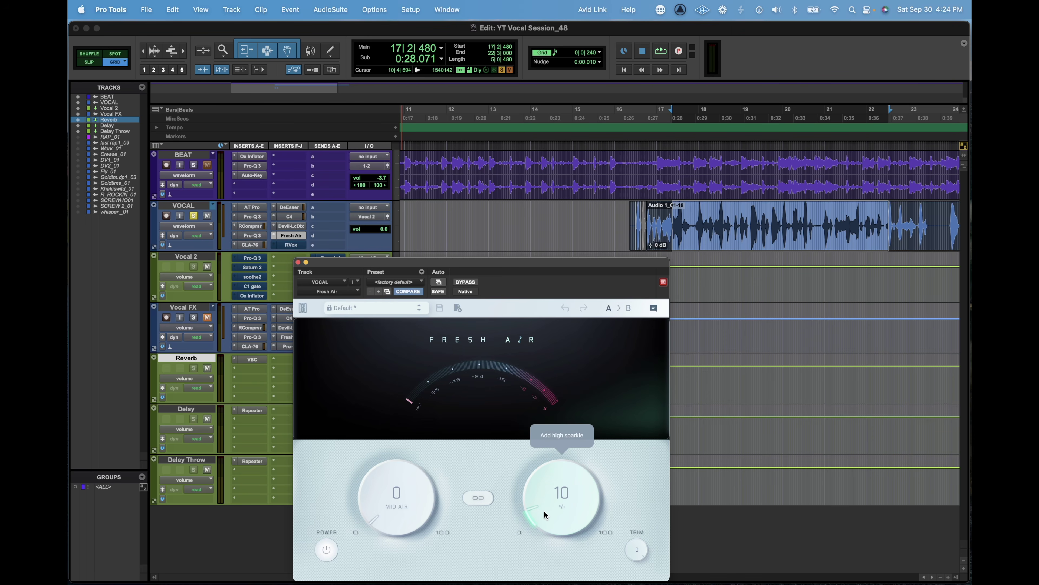
pyautogui.click(465, 282)
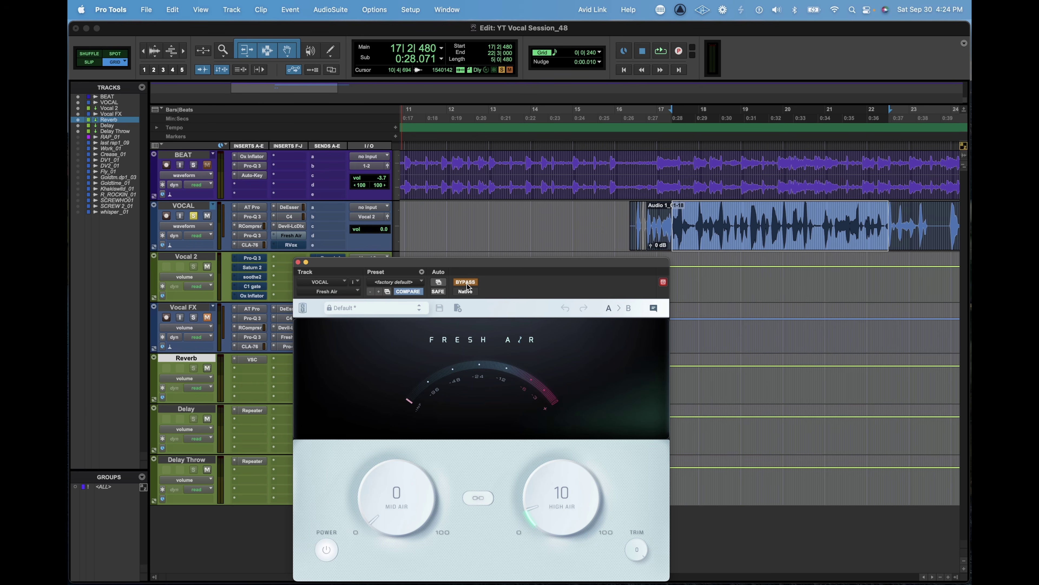
pyautogui.press('space')
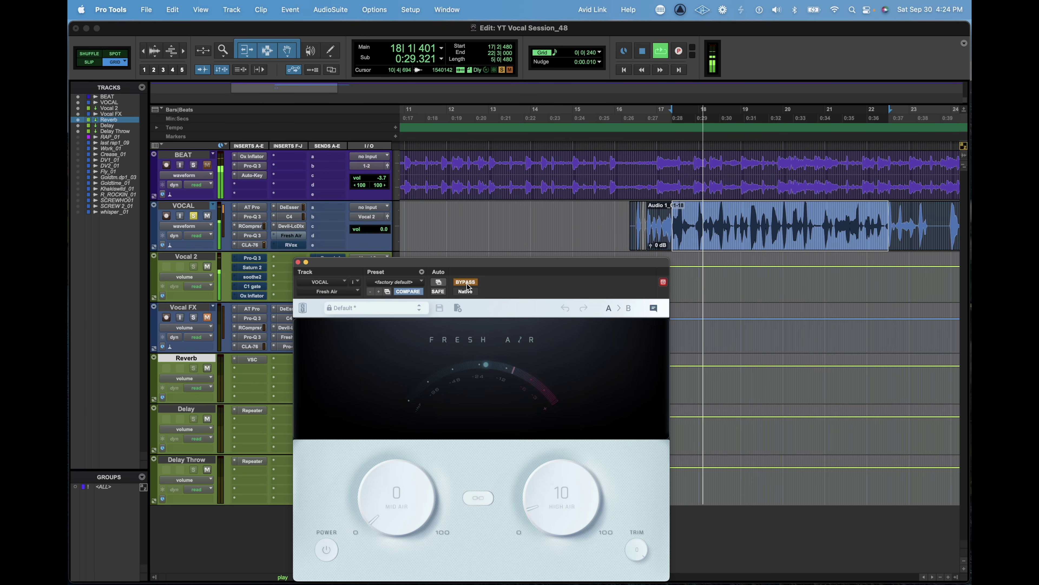
pyautogui.press('space')
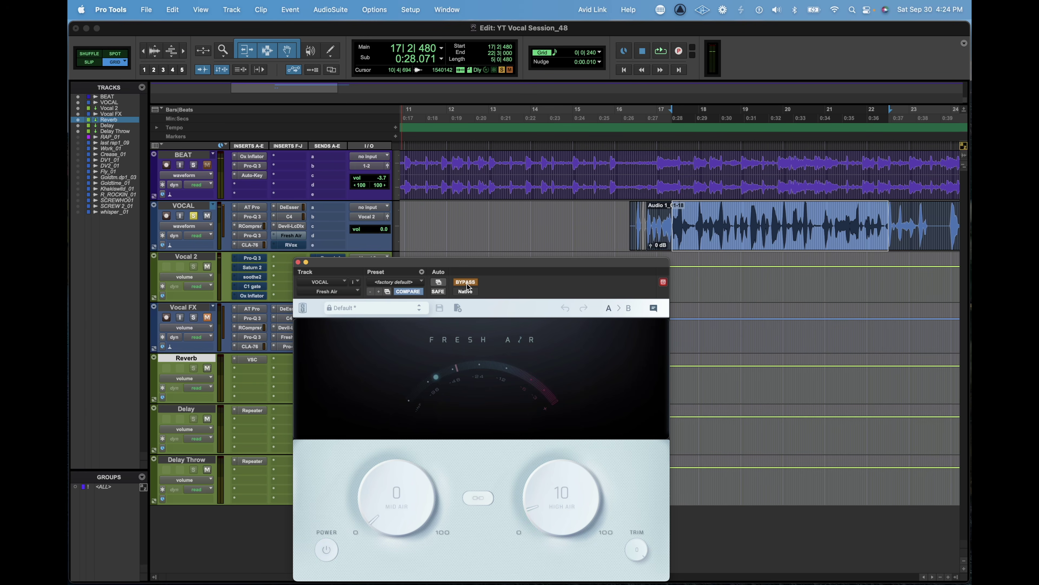
pyautogui.click(465, 282)
pyautogui.press('space')
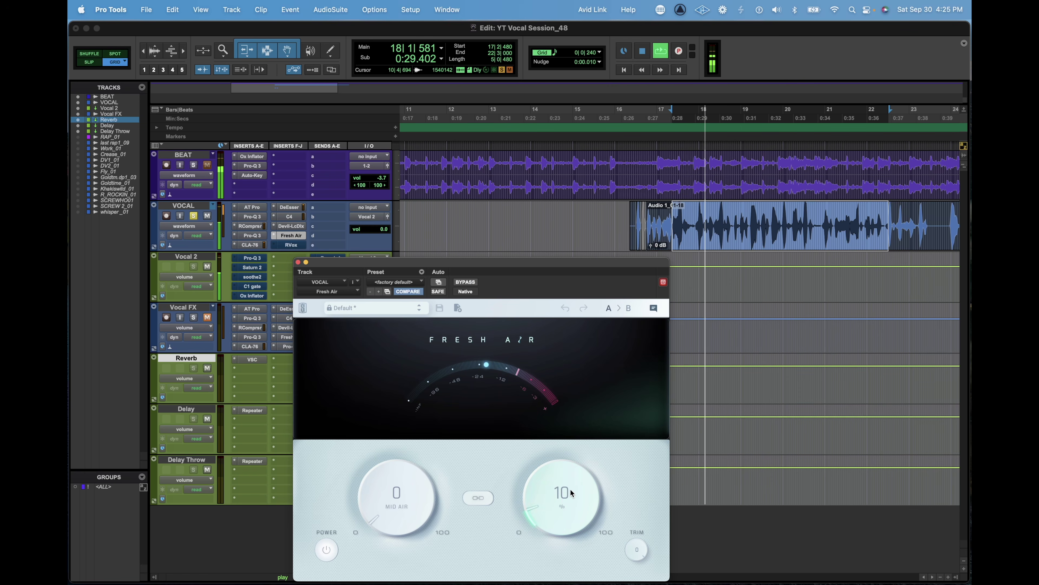
# - Vary Fresh Air's High Air amount while the passage plays, leave it at 10%, and close the plug-in
pyautogui.moveTo(569, 491); pyautogui.dragTo(565, 530)
pyautogui.press('space')
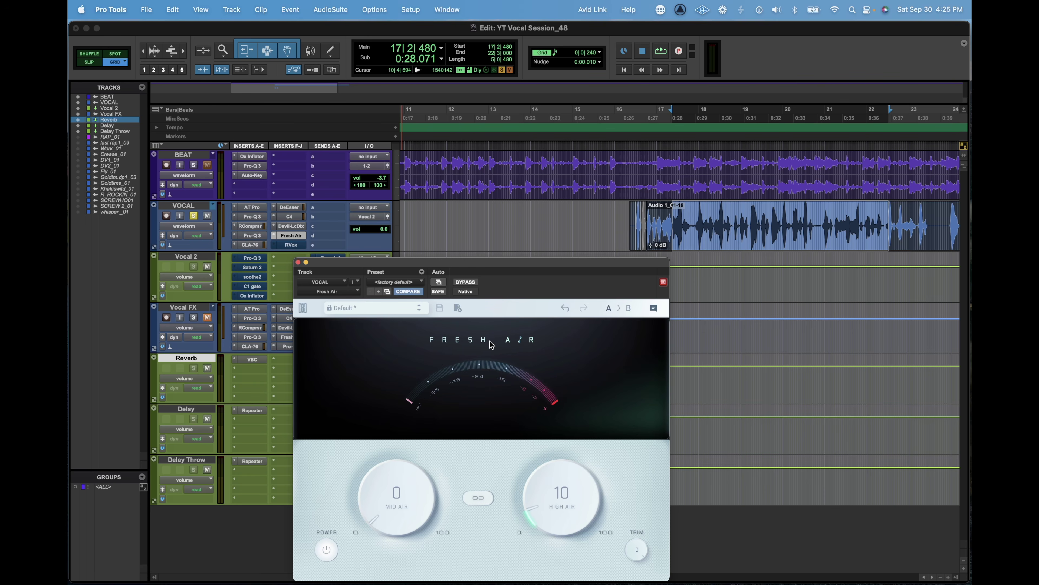
pyautogui.click(298, 262)
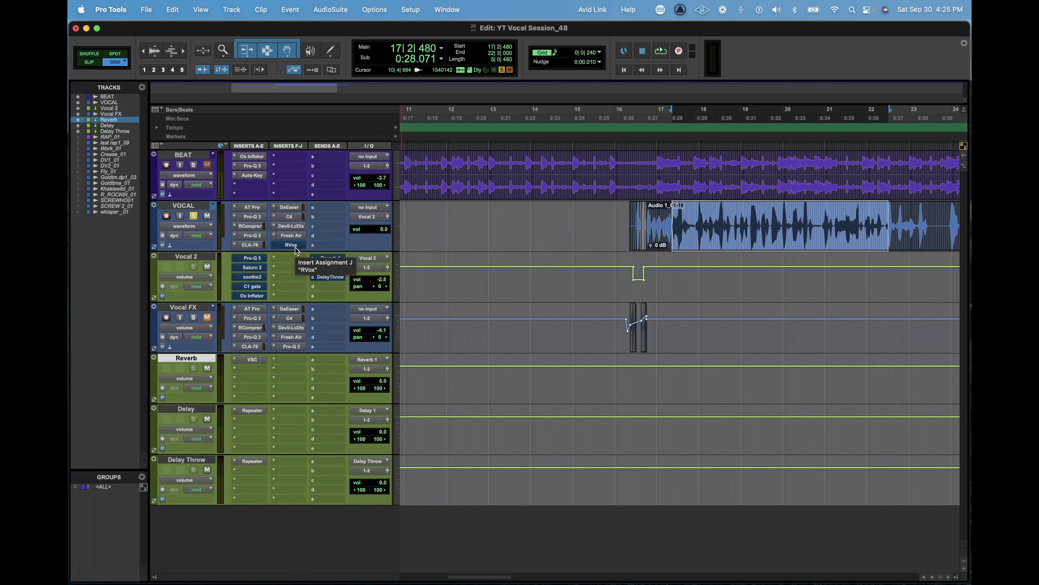
# - Enable and open RVox on the VOCAL track and move its window below the vocal waveform
pyautogui.click(296, 246)
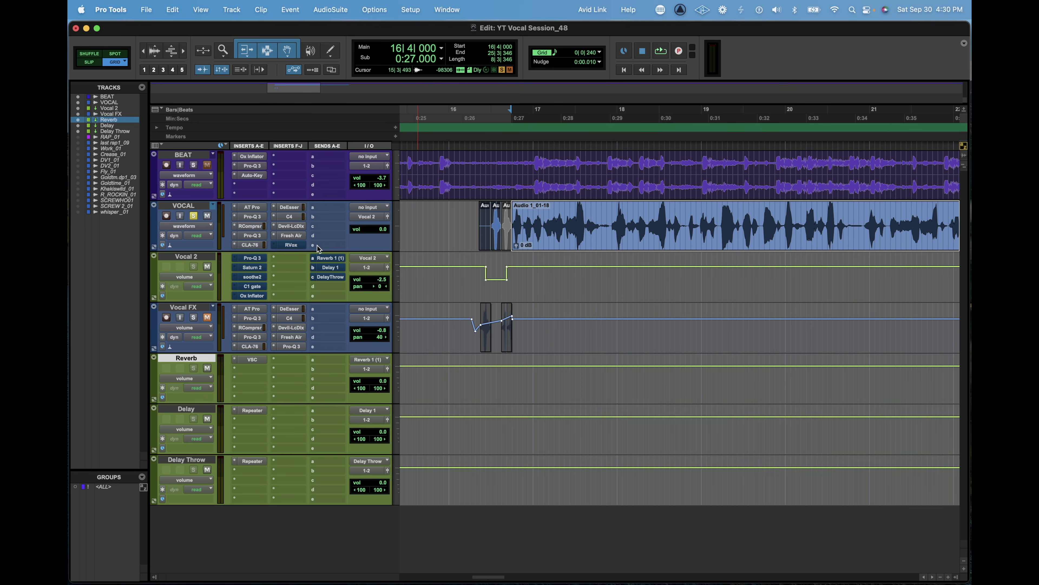
pyautogui.click(294, 246)
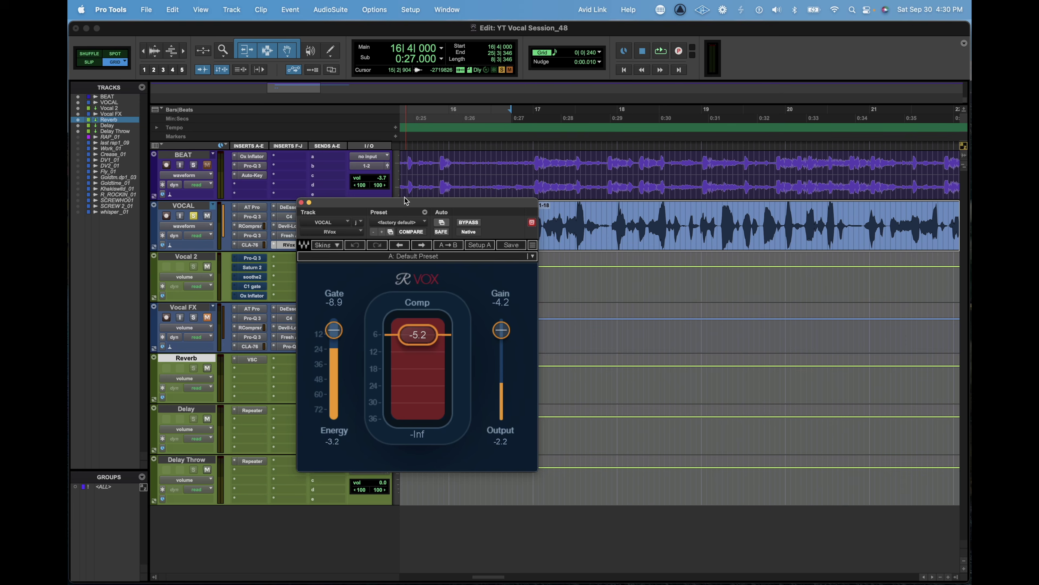
pyautogui.moveTo(405, 204); pyautogui.dragTo(477, 190)
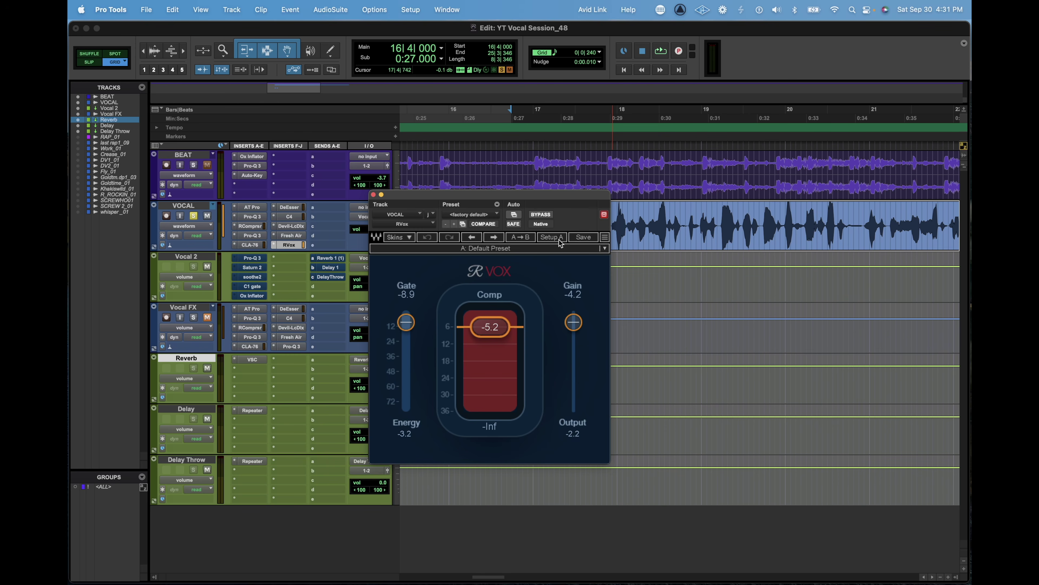
pyautogui.click(708, 29)
pyautogui.moveTo(545, 193); pyautogui.dragTo(484, 237)
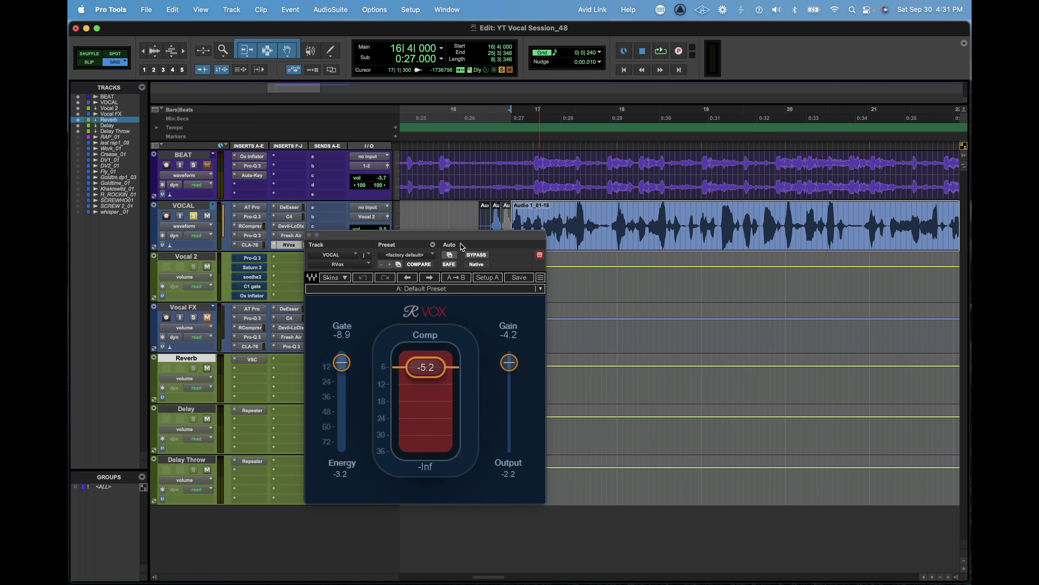
# - Compare the vocal with RVox bypassed and active by playing the passage in each state
pyautogui.click(480, 256)
pyautogui.press('space')
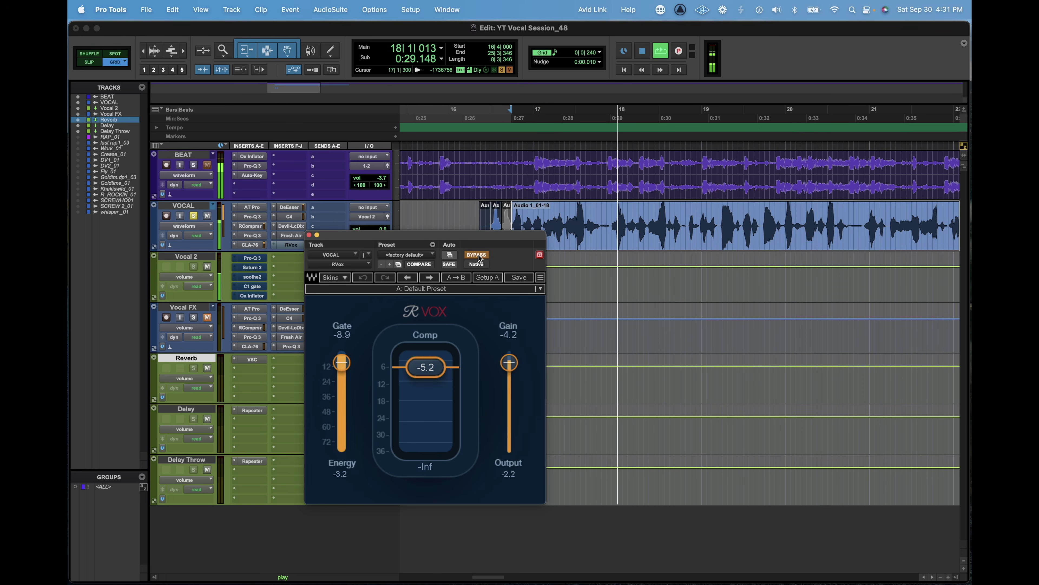
pyautogui.press('space')
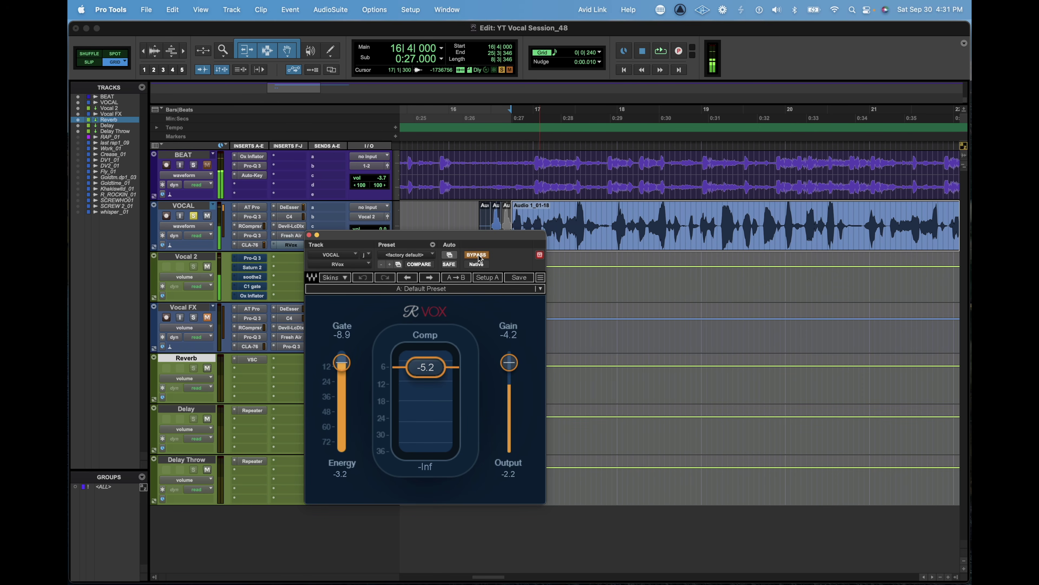
pyautogui.click(481, 255)
pyautogui.press('space')
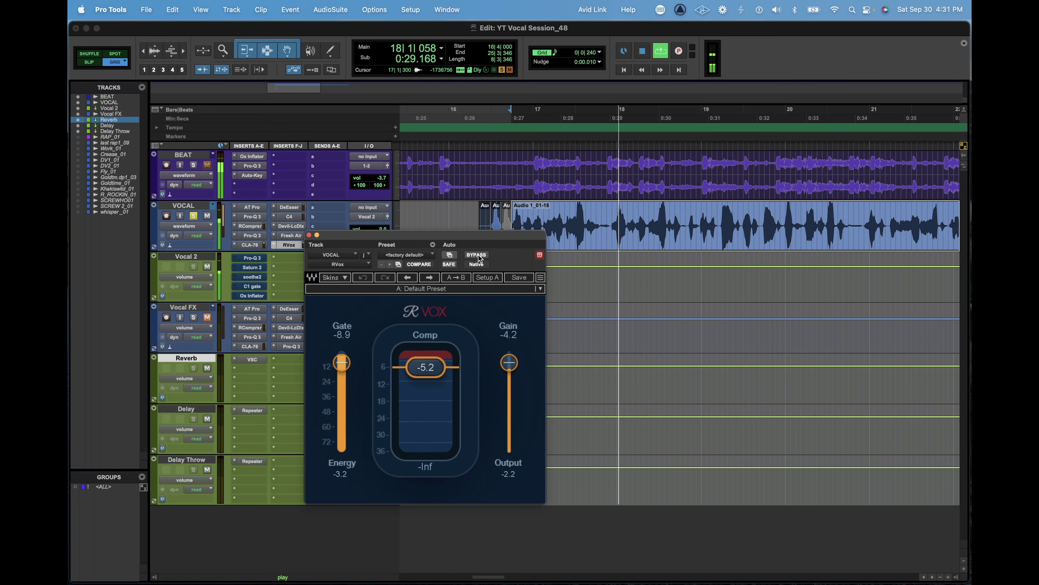
pyautogui.press('space')
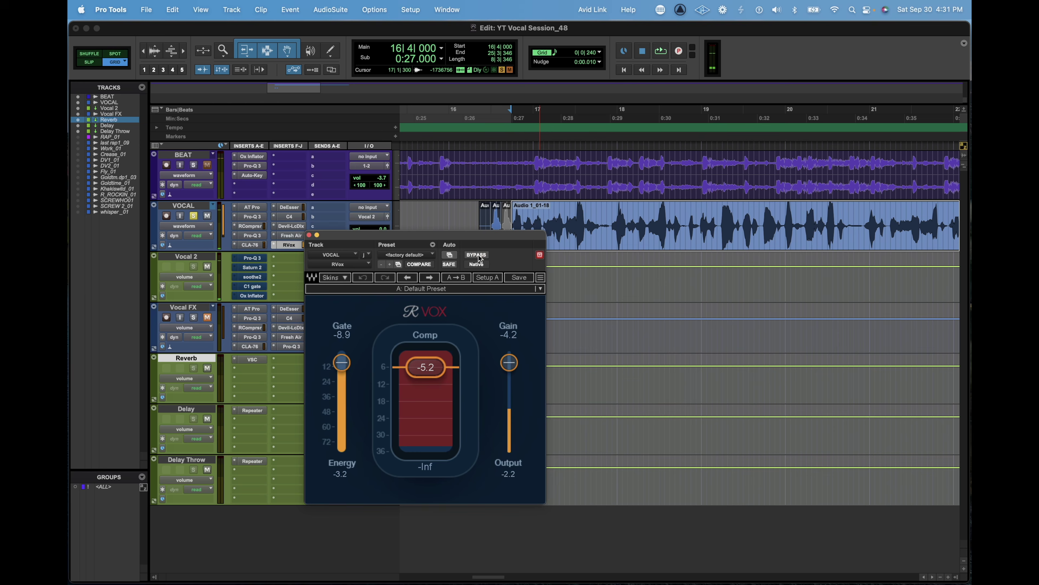
# - Place the edit cursor at 17|2|480 in the vocal clip and close RVox
pyautogui.click(565, 220)
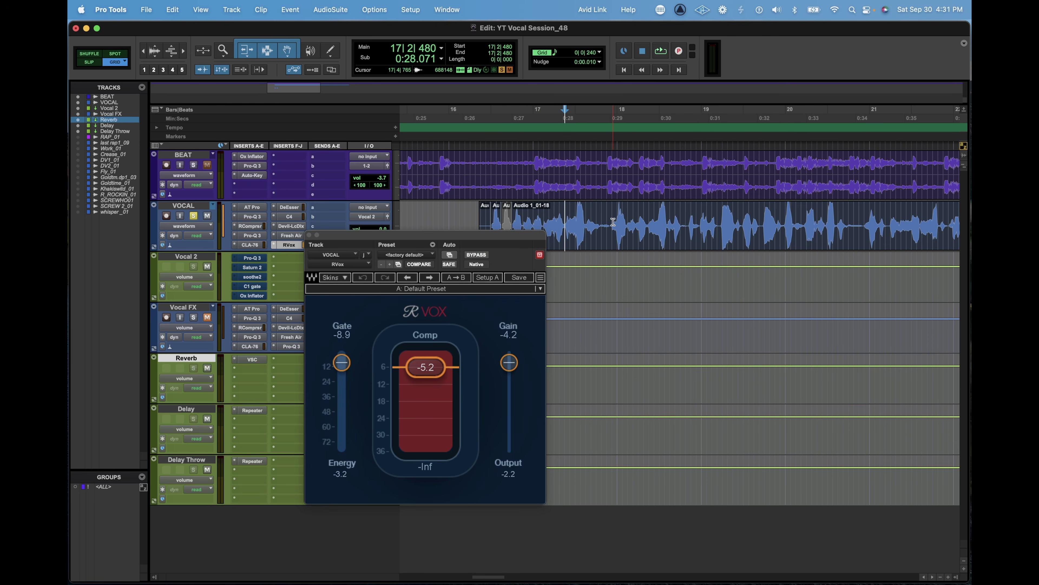
pyautogui.press('super+bracketright')
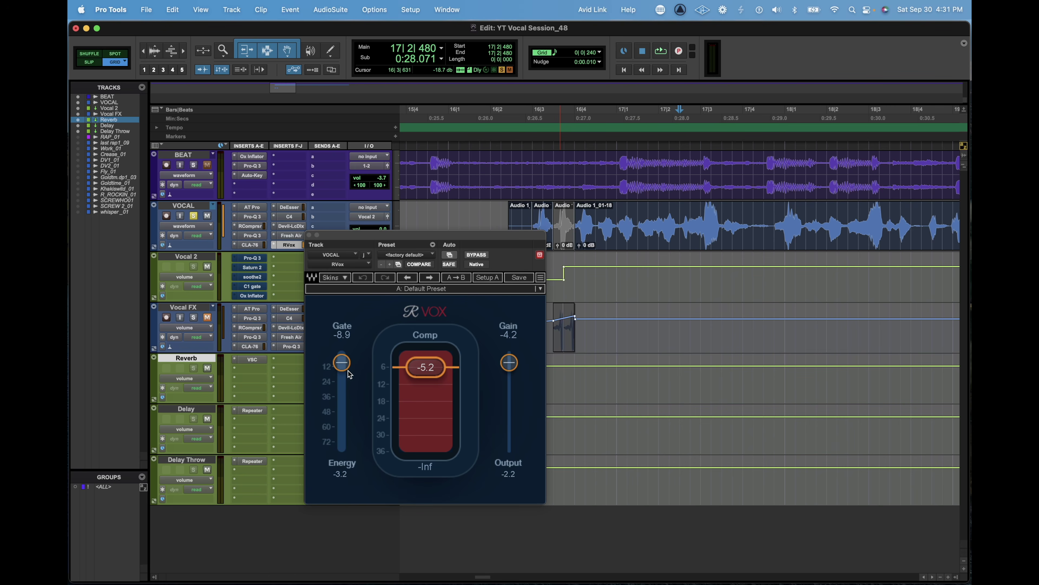
pyautogui.click(309, 234)
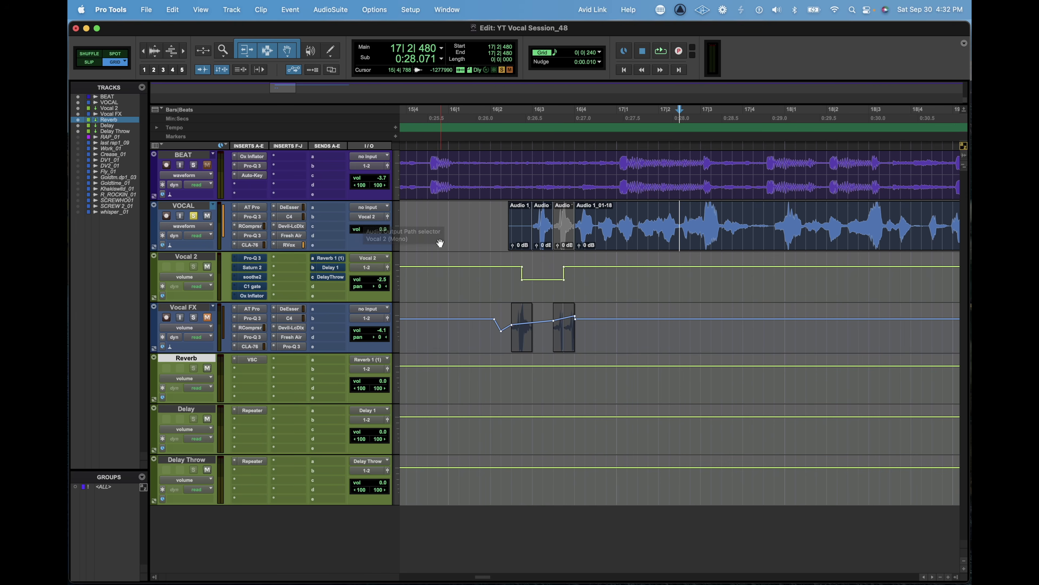
# - Select the Vocal 2 track, then enable and open its Pro-Q 3 with the window clear of the vocal waveform
pyautogui.click(202, 256)
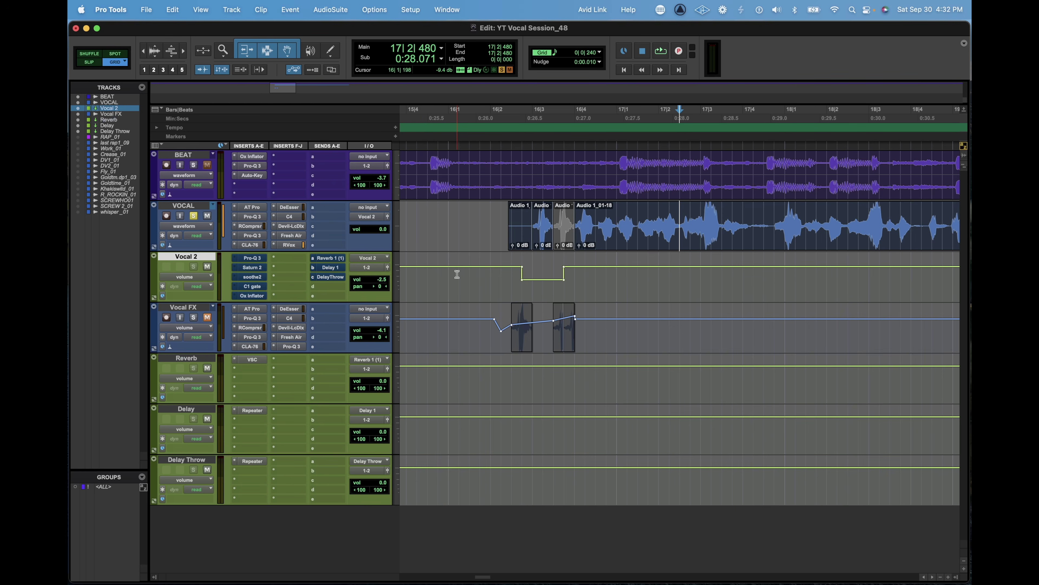
pyautogui.click(257, 262)
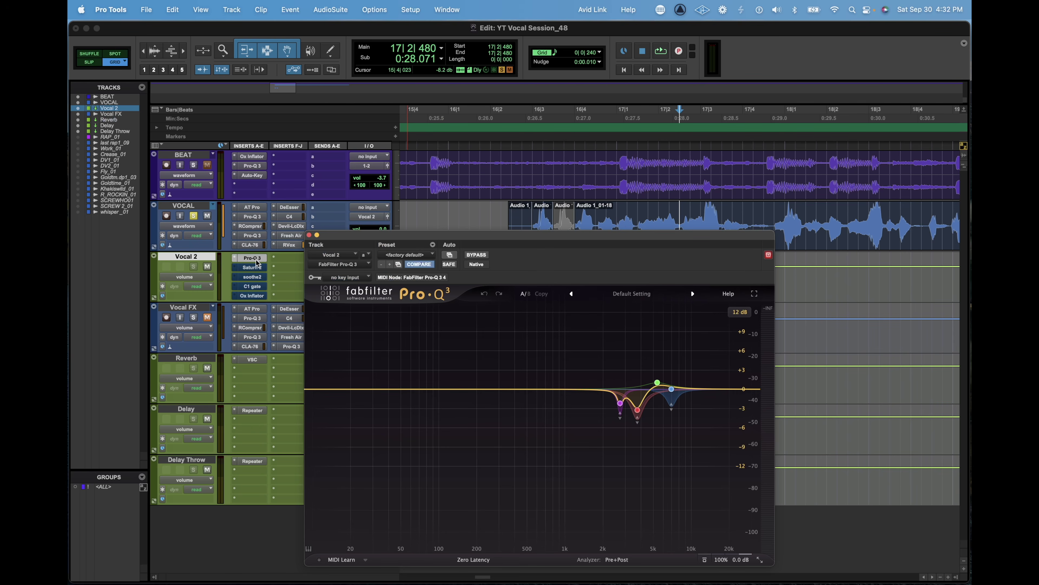
pyautogui.moveTo(584, 241); pyautogui.dragTo(561, 260)
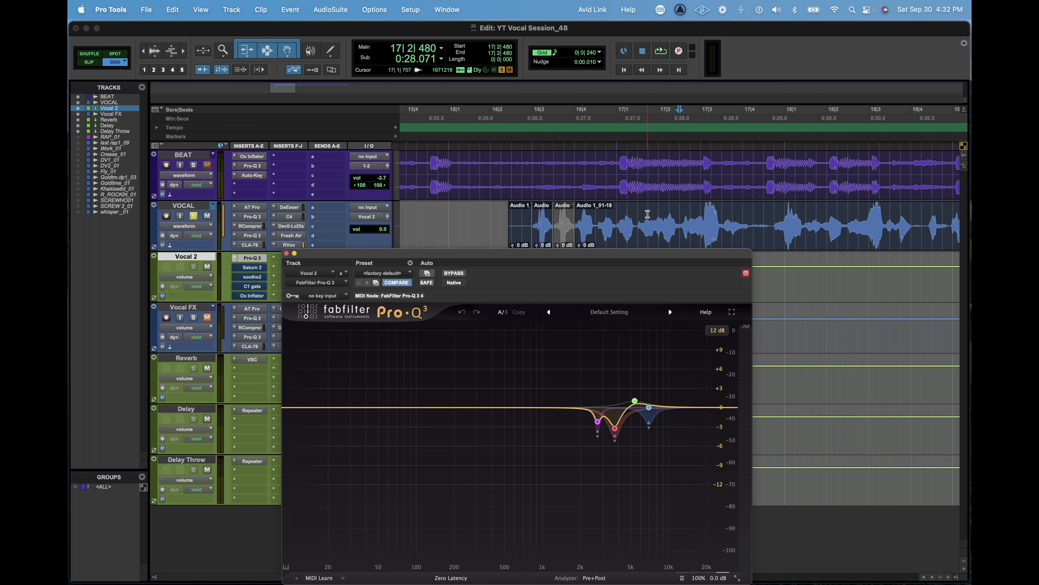
pyautogui.hscroll(3, 593, 223)
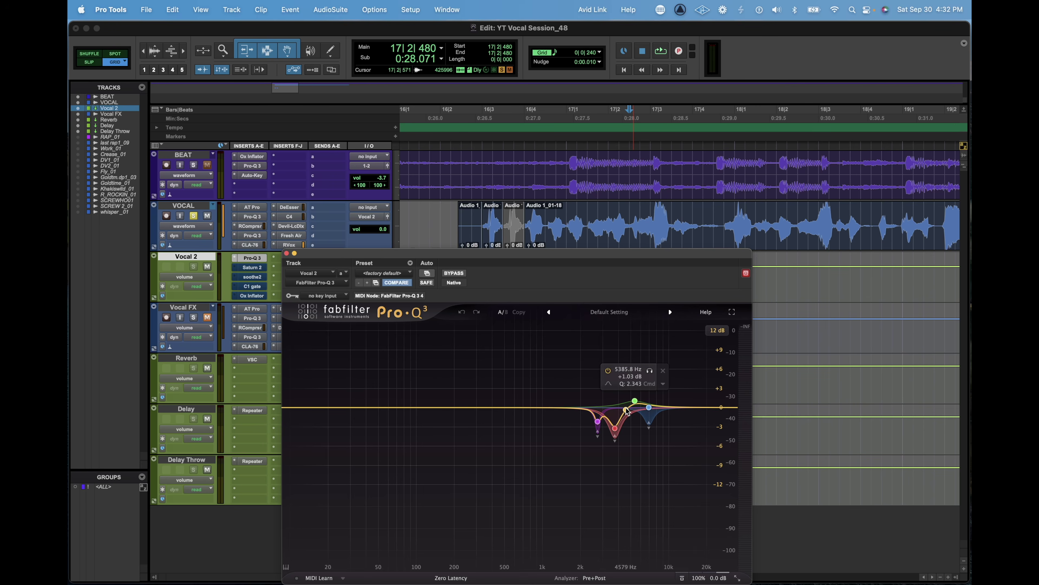
# - Compare the vocal from 17|2|480 with Vocal 2's Pro-Q 3 bypassed and active
pyautogui.click(458, 275)
pyautogui.press('space')
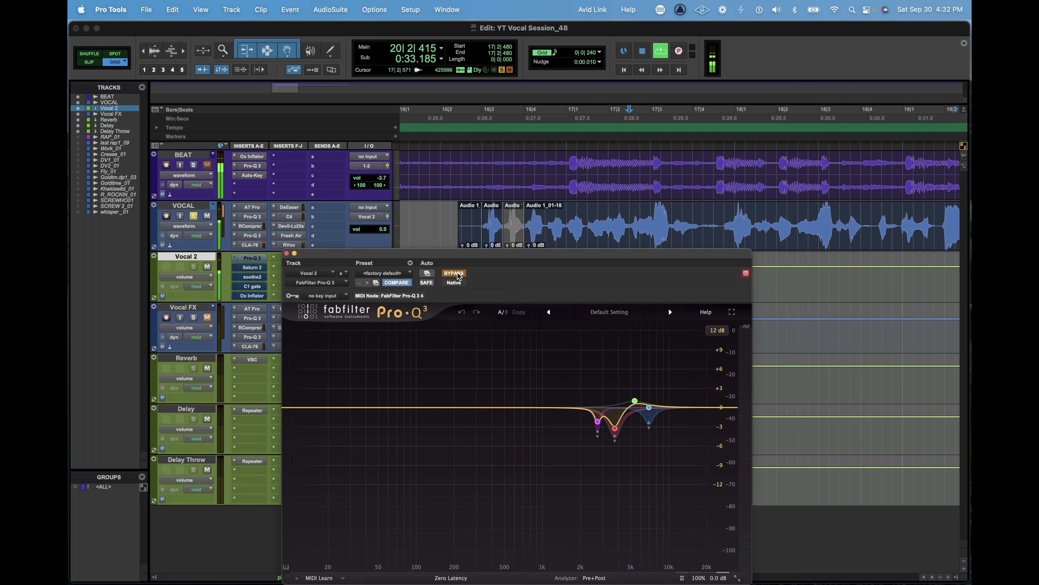
pyautogui.press('space')
pyautogui.click(458, 275)
pyautogui.press('space')
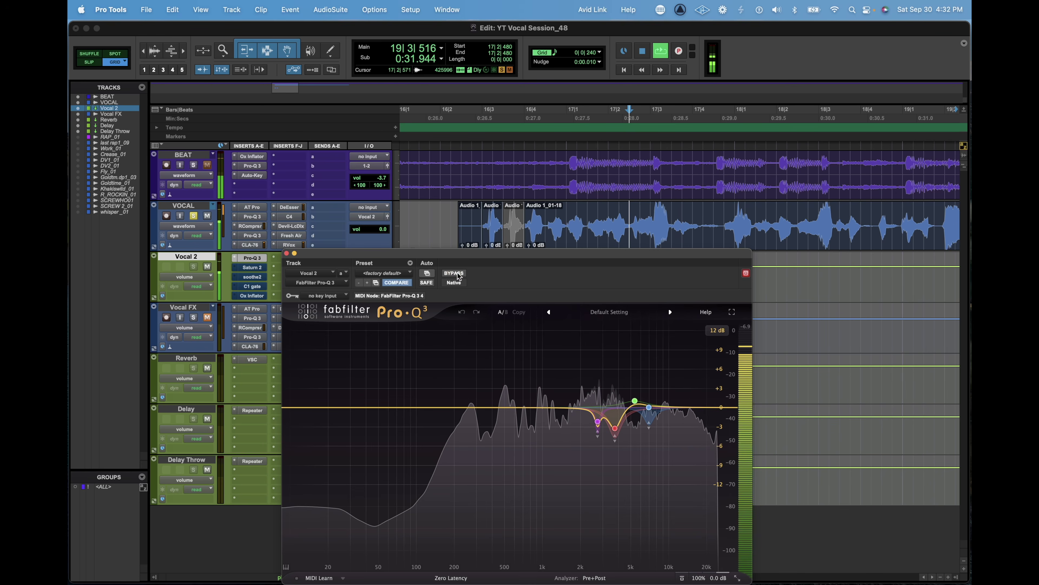
pyautogui.press('space')
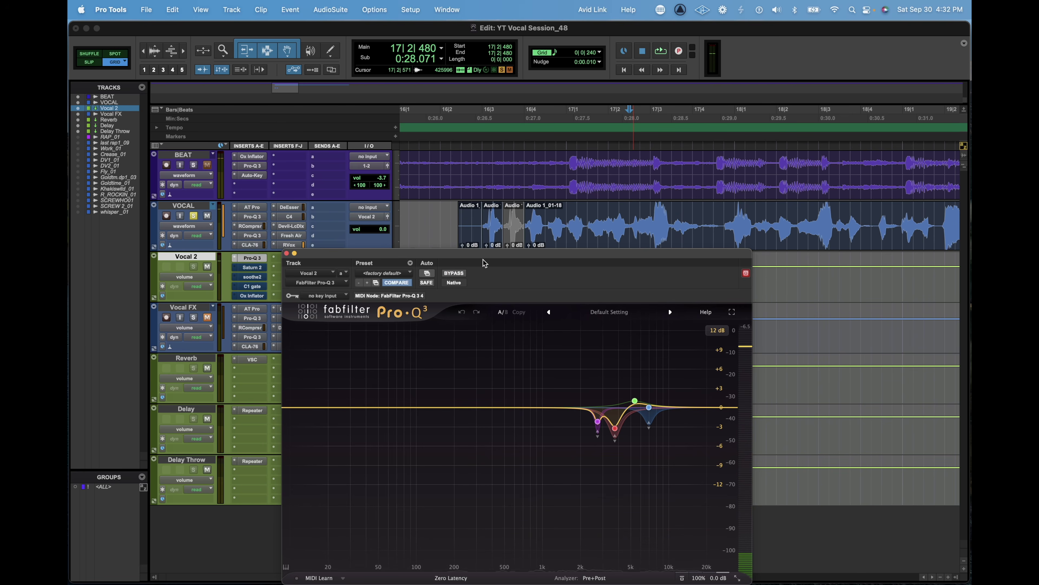
# - Move the Pro-Q 3 window higher and audition its 3745.6 Hz band in solo during playback
pyautogui.moveTo(484, 264); pyautogui.dragTo(515, 206)
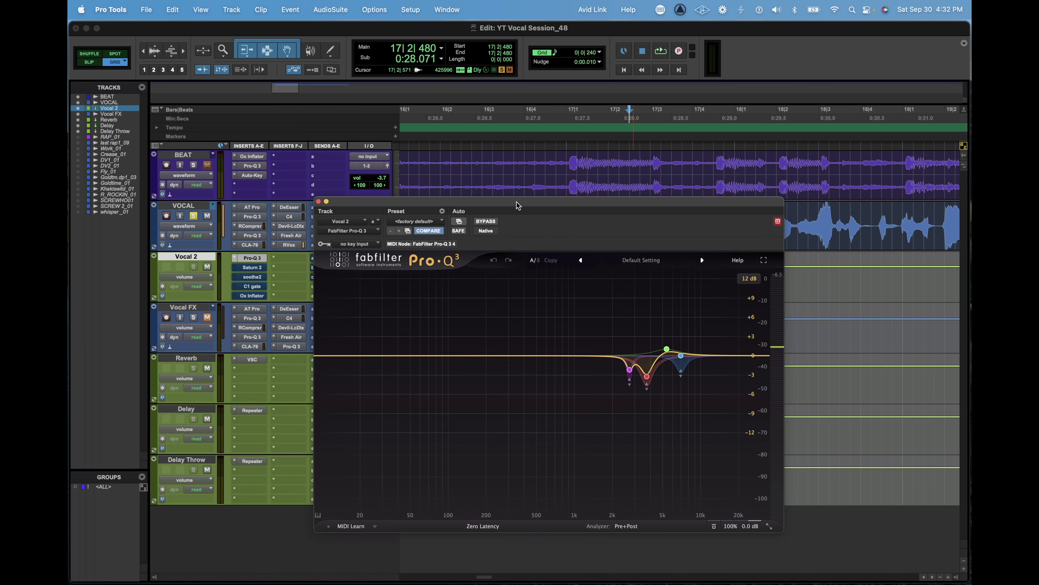
pyautogui.click(646, 376)
pyautogui.click(660, 405)
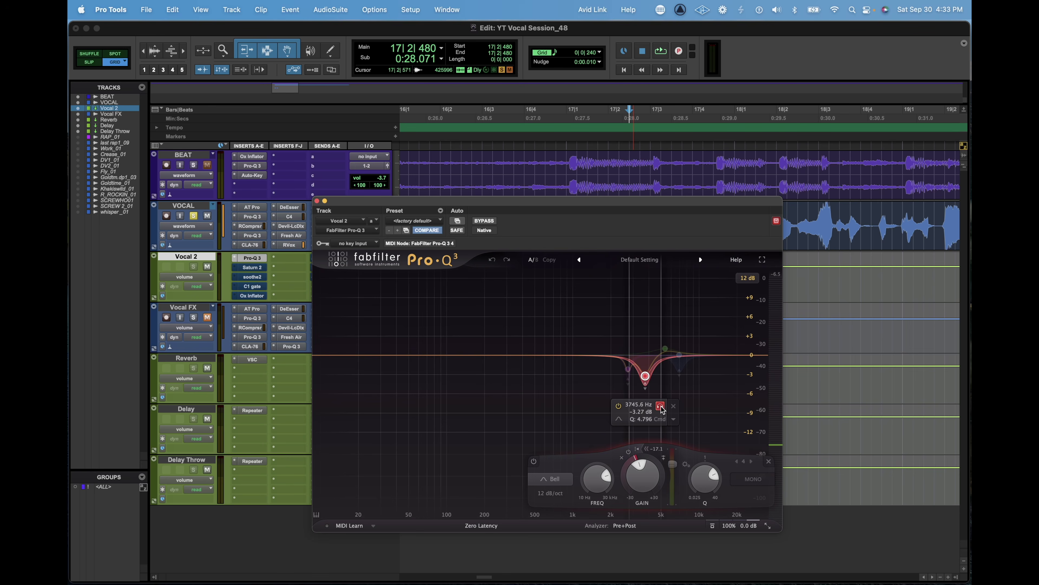
pyautogui.press('space')
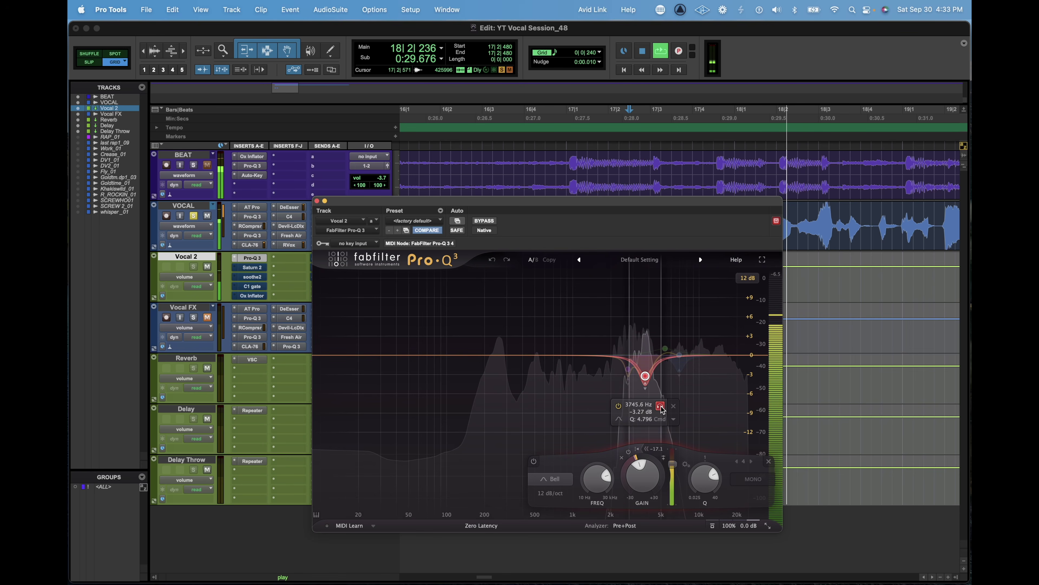
pyautogui.press('space')
# - Audition the Pro-Q 3's 2727.9 Hz band in solo during playback, and close the plug-in
pyautogui.click(628, 369)
pyautogui.click(642, 403)
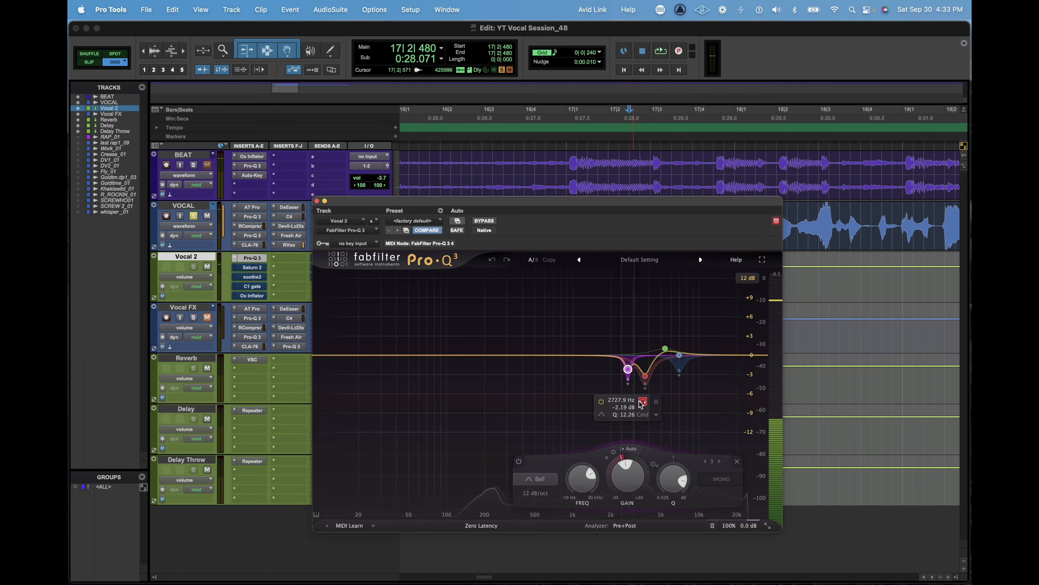
pyautogui.press('space')
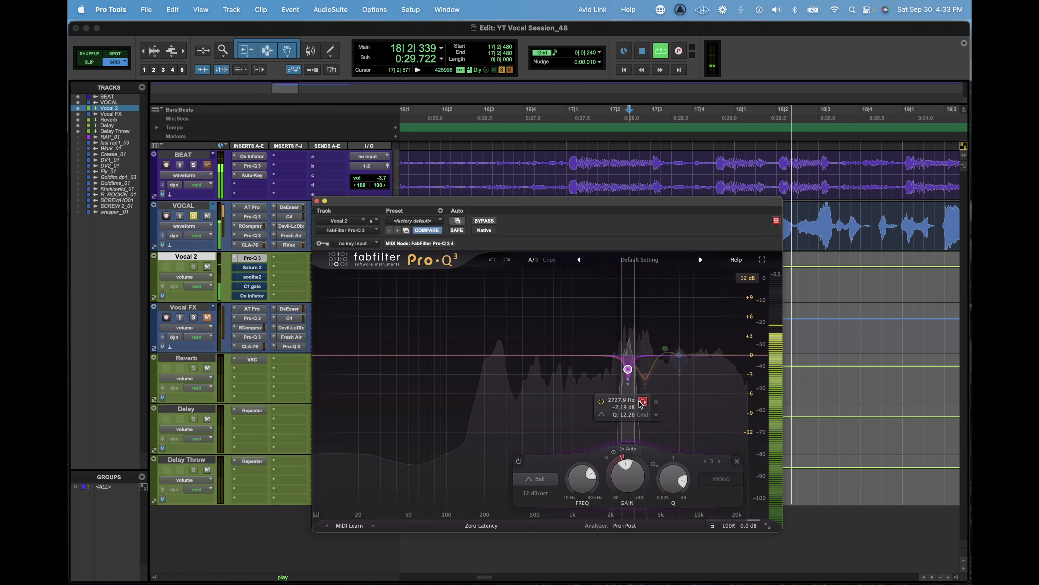
pyautogui.press('space')
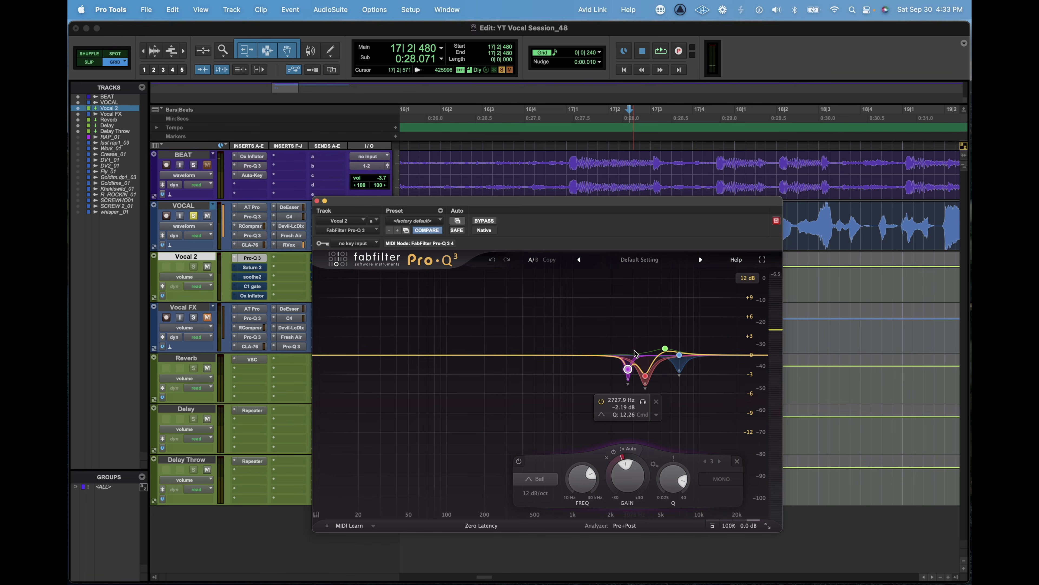
pyautogui.click(324, 202)
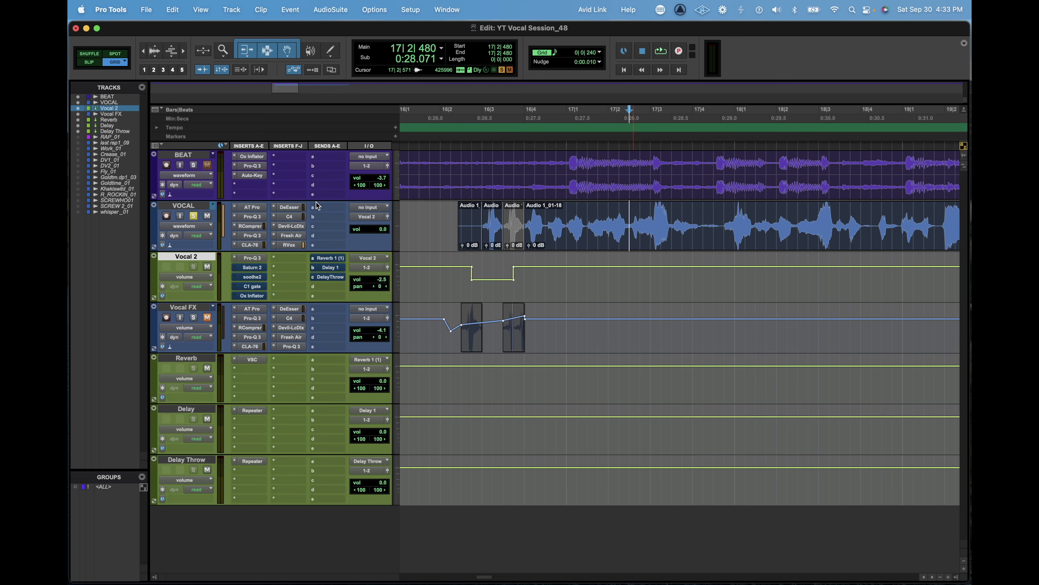
# - Enable and open Saturn 2 on the Vocal 2 track, and audition its second band in solo from 17|2|480
pyautogui.click(251, 267)
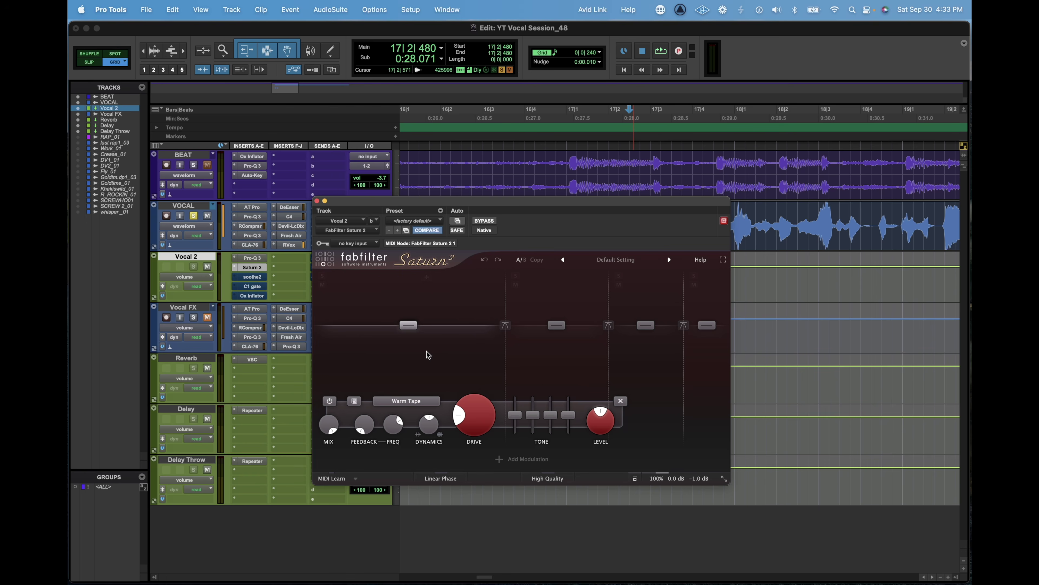
pyautogui.click(546, 349)
pyautogui.click(663, 355)
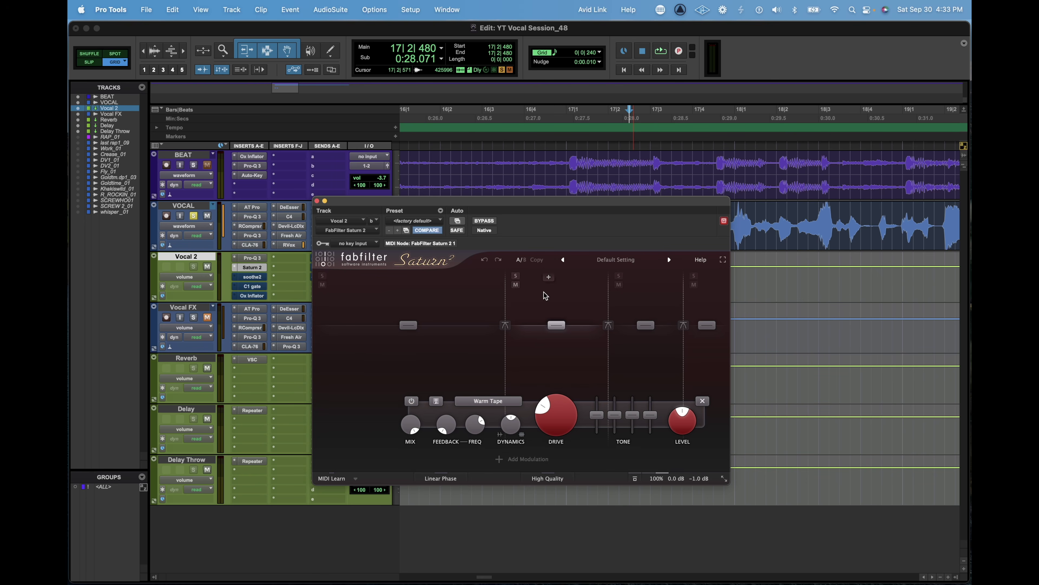
pyautogui.click(517, 276)
pyautogui.press('space')
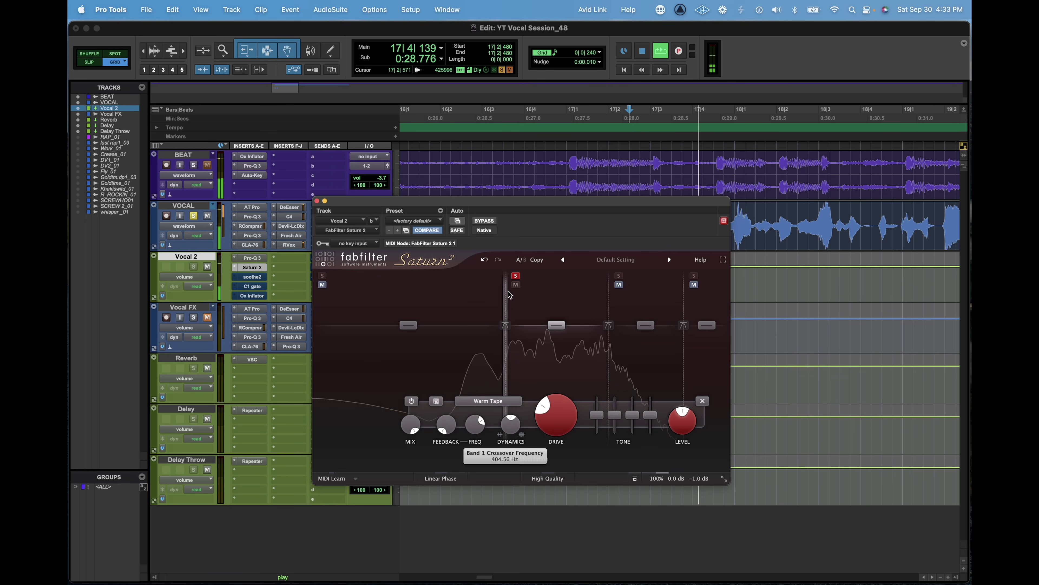
pyautogui.press('space')
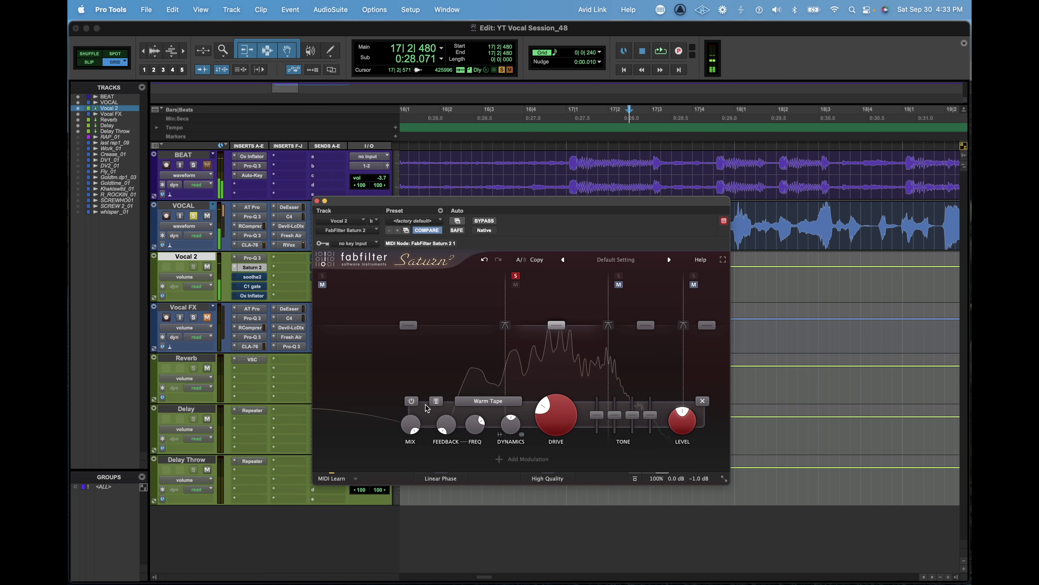
# - Compare Saturn 2's soloed second band bypassed and active during playback, and take the band out of solo
pyautogui.click(409, 403)
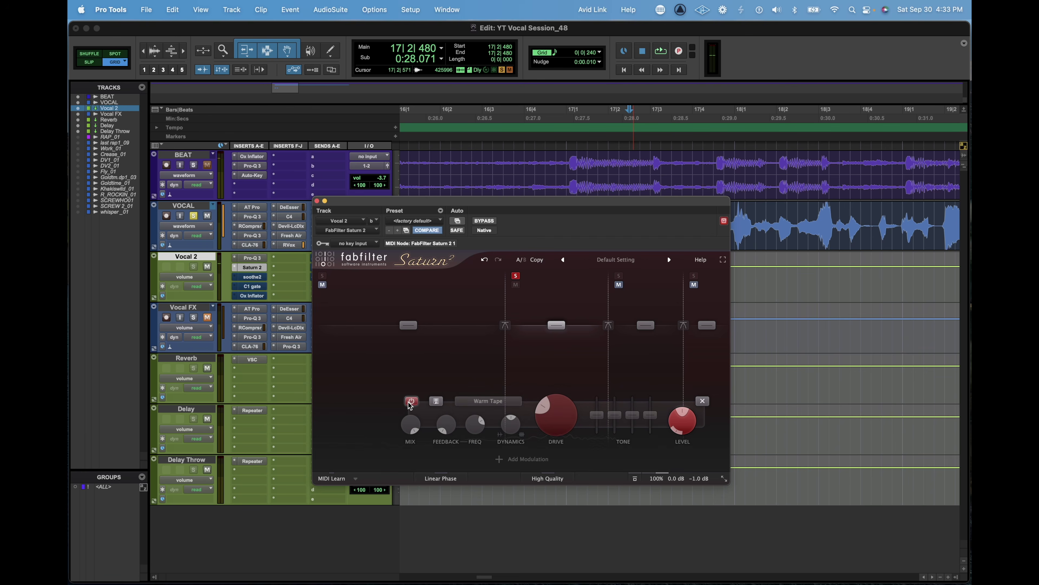
pyautogui.press('space')
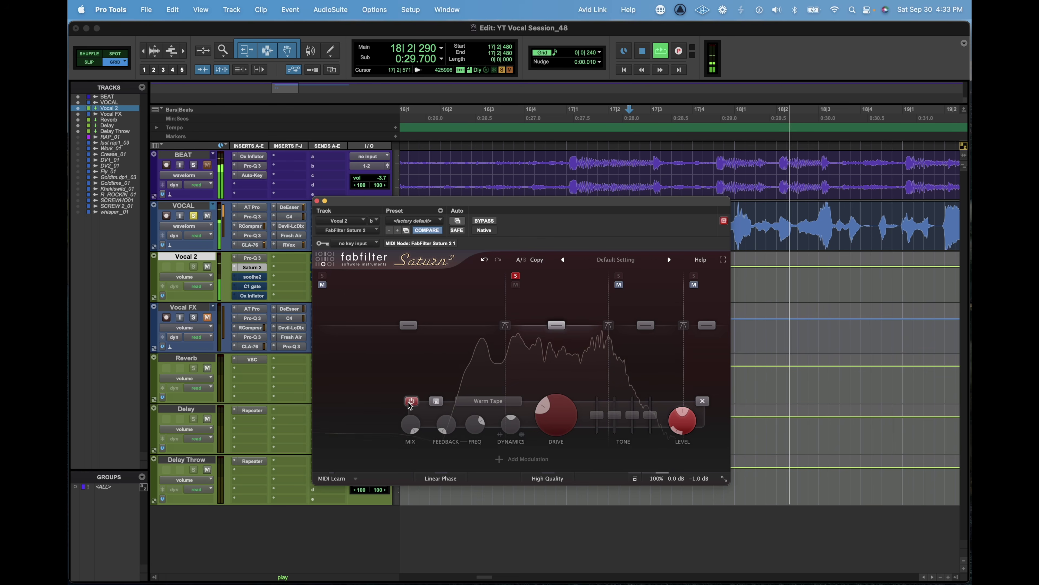
pyautogui.click(410, 404)
pyautogui.press('space')
pyautogui.press('space')
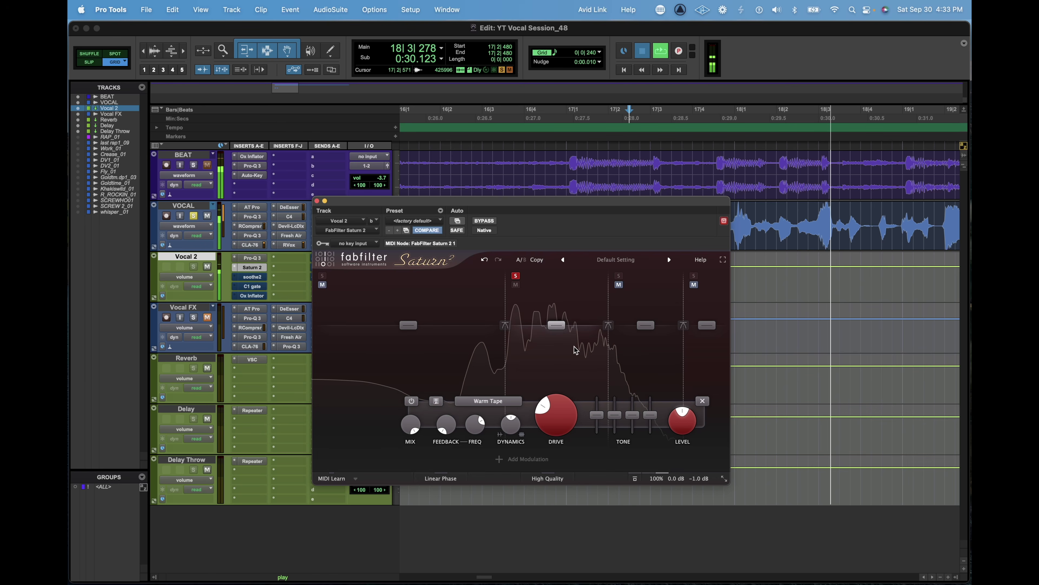
pyautogui.press('space')
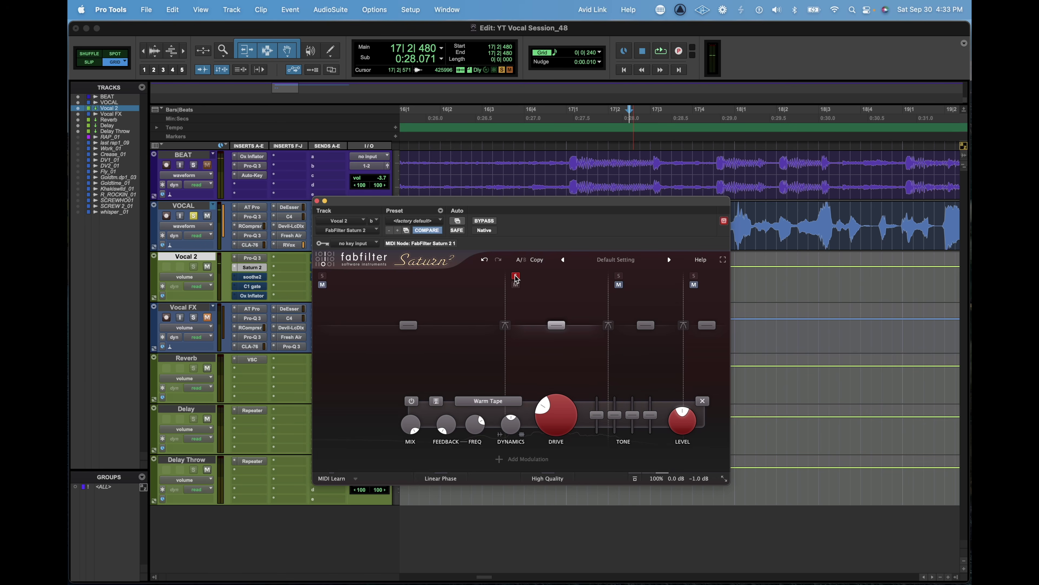
pyautogui.click(516, 277)
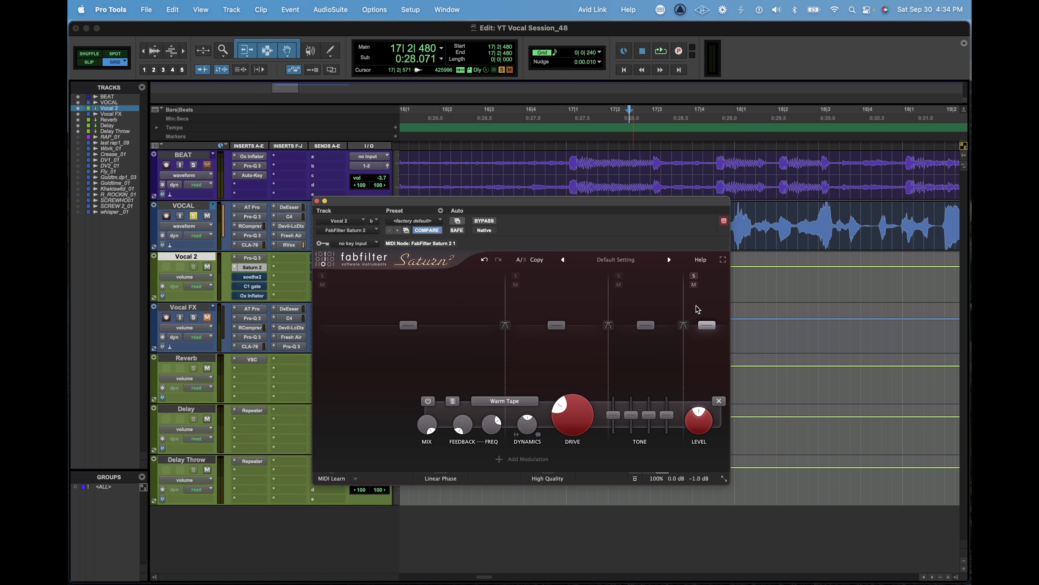
# - Audition Saturn 2's fourth band in solo while raising its Drive slightly, and take the band out of solo
pyautogui.click(695, 276)
pyautogui.press('space')
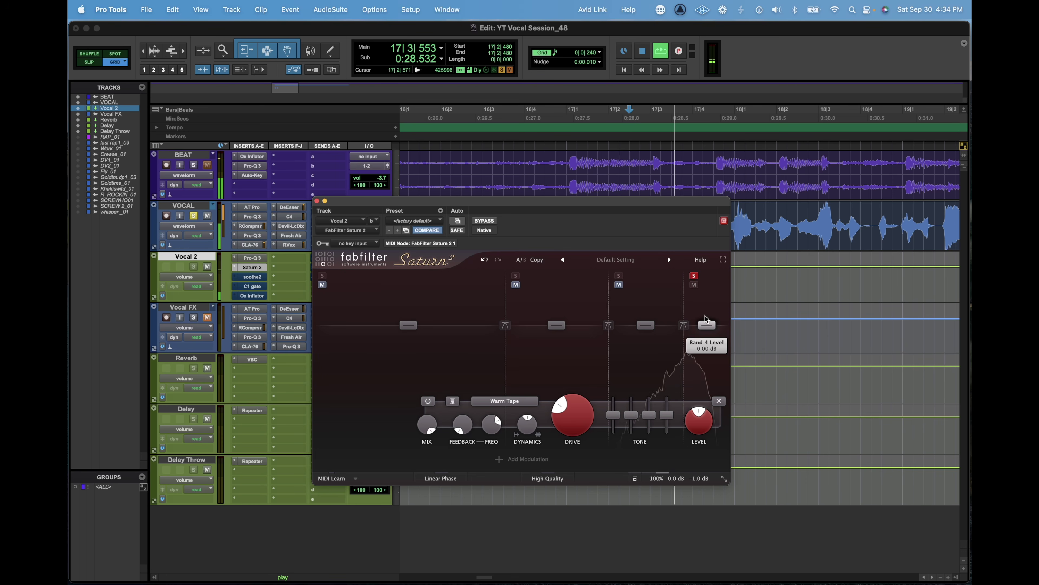
pyautogui.moveTo(573, 426)
pyautogui.mouseDown()
pyautogui.moveTo(593, 351)
pyautogui.moveTo(587, 422)
pyautogui.mouseUp()
pyautogui.press('space')
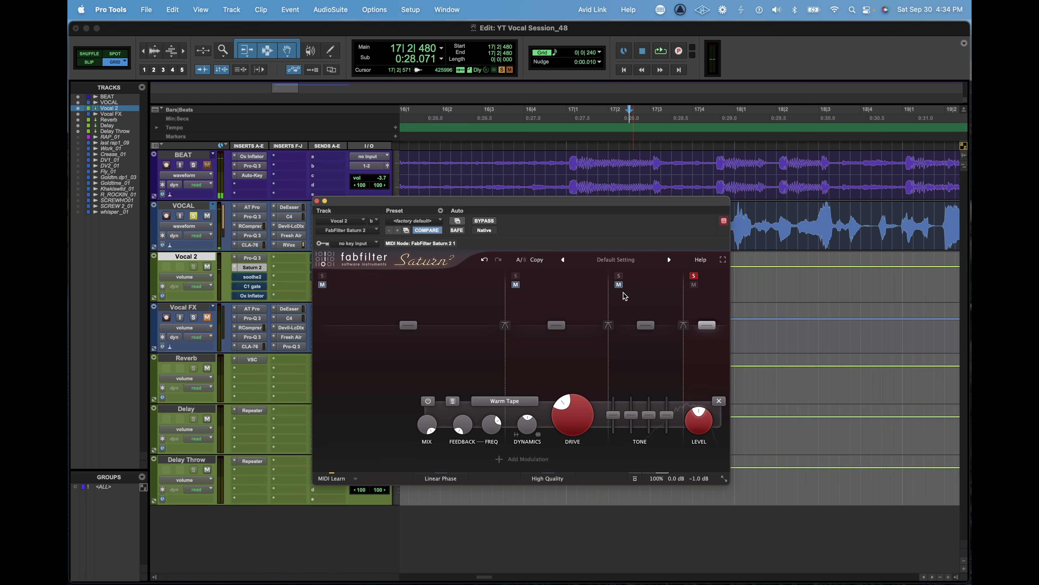
pyautogui.click(695, 276)
# - Compare the vocal with the whole Saturn 2 bypassed and active from 17|2|480, and close the plug-in
pyautogui.click(489, 221)
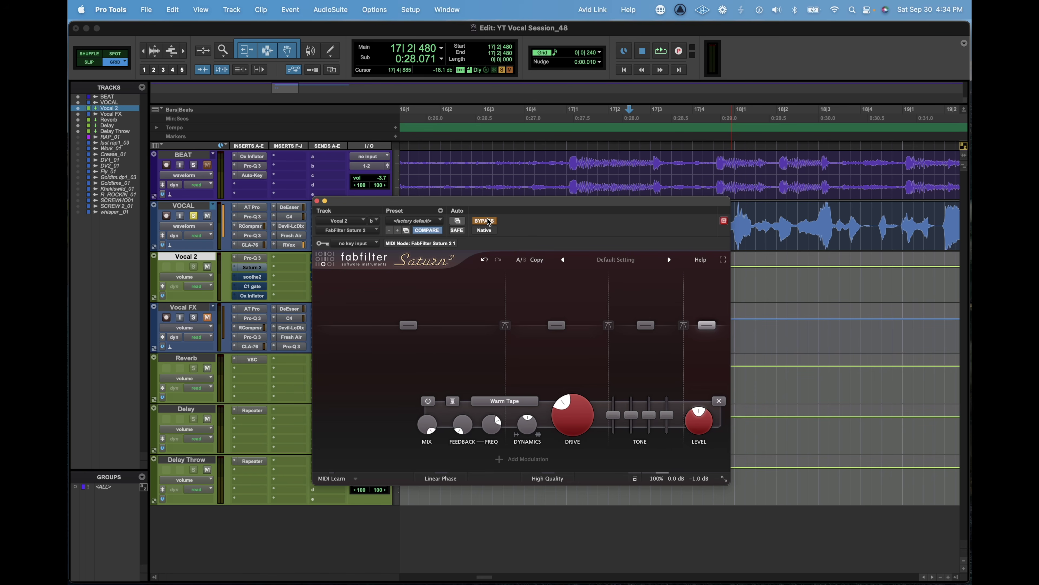
pyautogui.press('space')
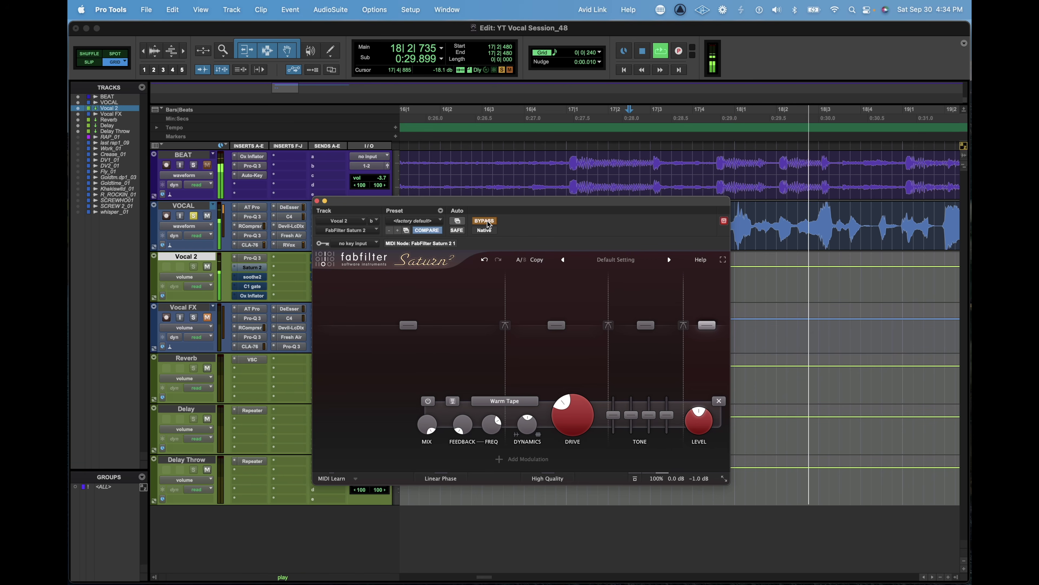
pyautogui.click(488, 222)
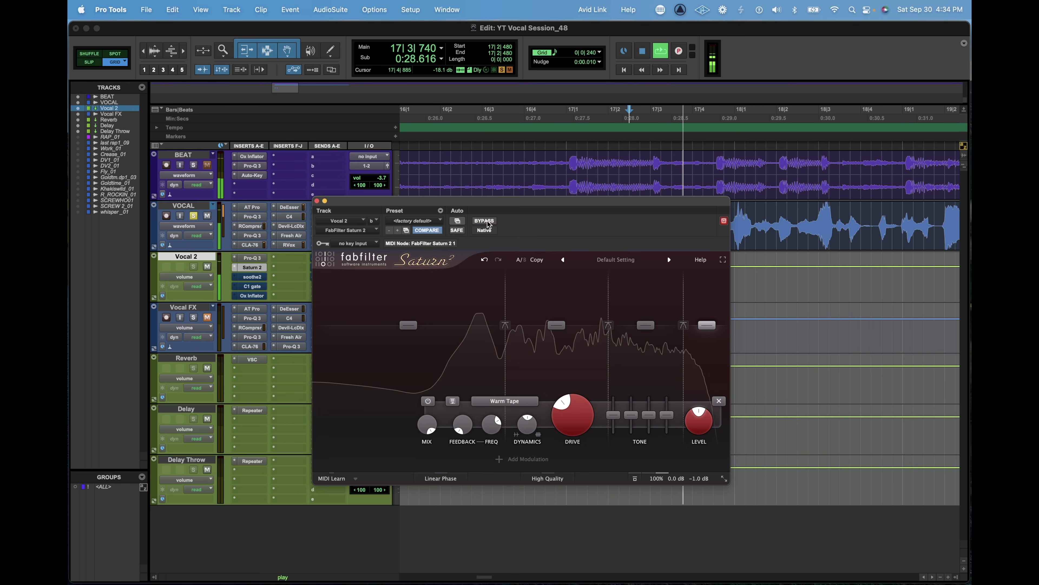
pyautogui.press('space')
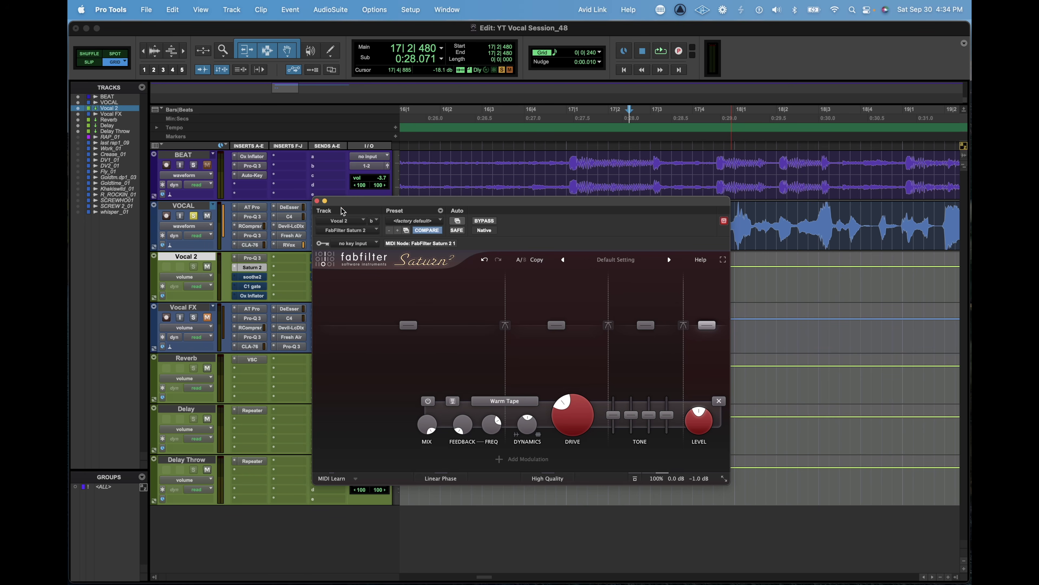
pyautogui.click(316, 201)
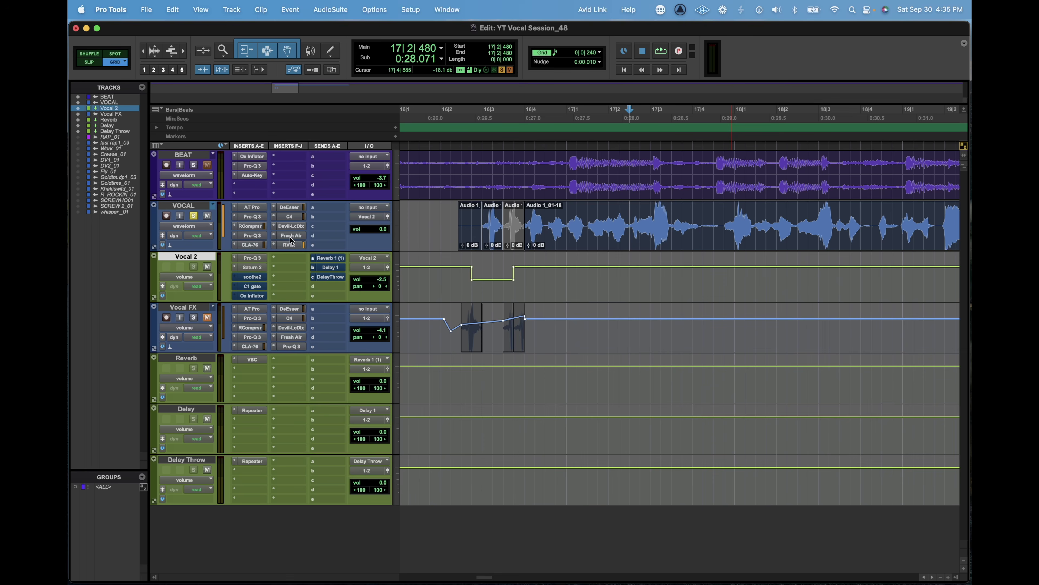
# - Enable and open soothe2 on Vocal 2, audition its delta signal against the processed vocal during playback, and close the plug-in
pyautogui.click(251, 277)
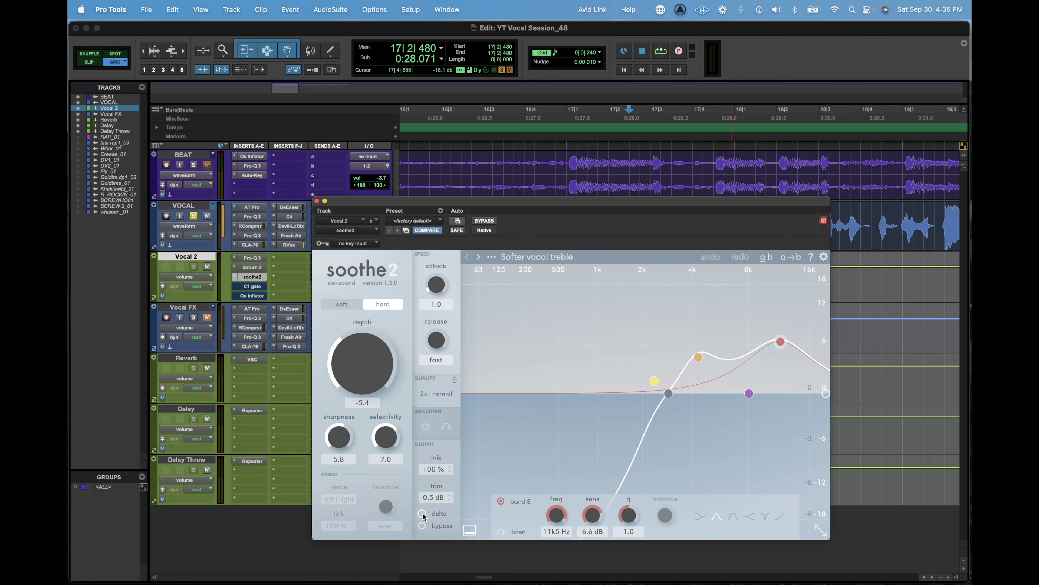
pyautogui.press('space')
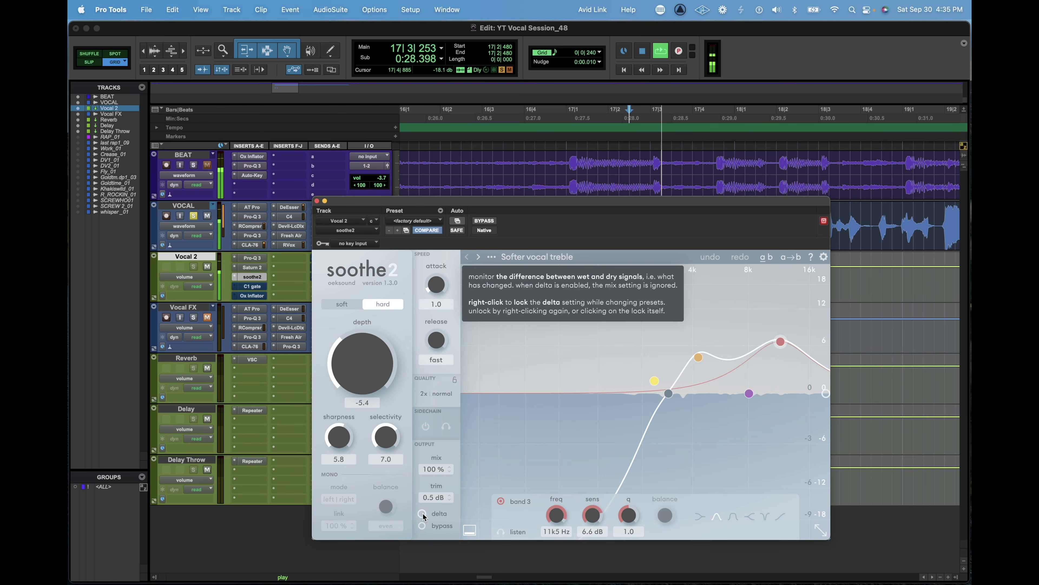
pyautogui.click(422, 514)
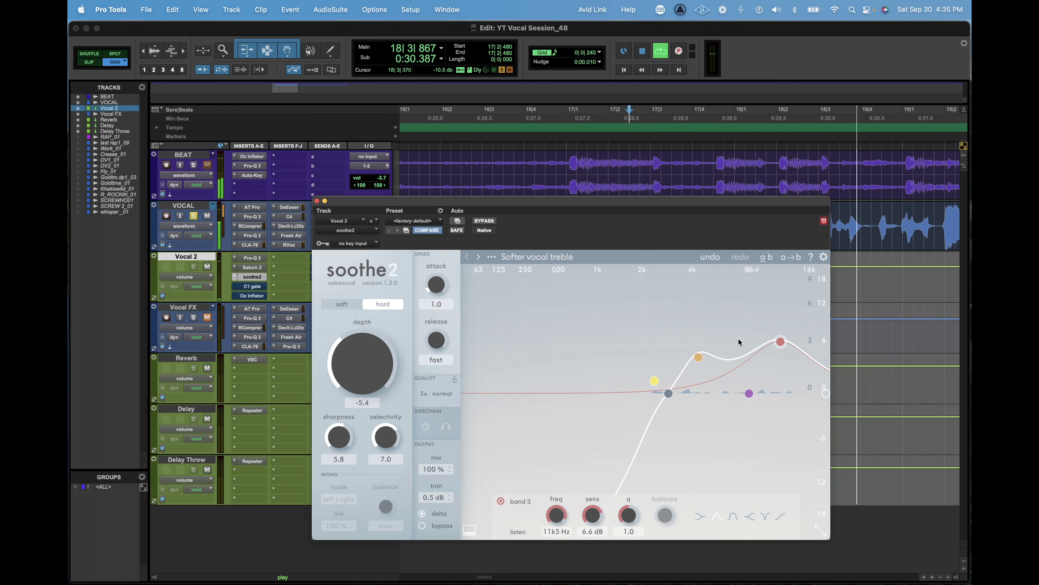
pyautogui.click(427, 514)
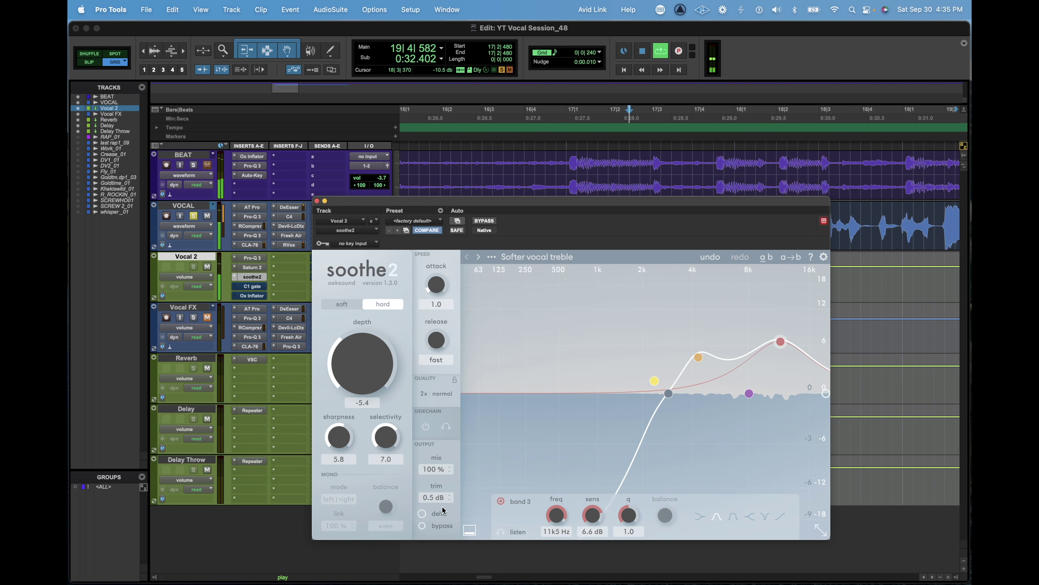
pyautogui.press('space')
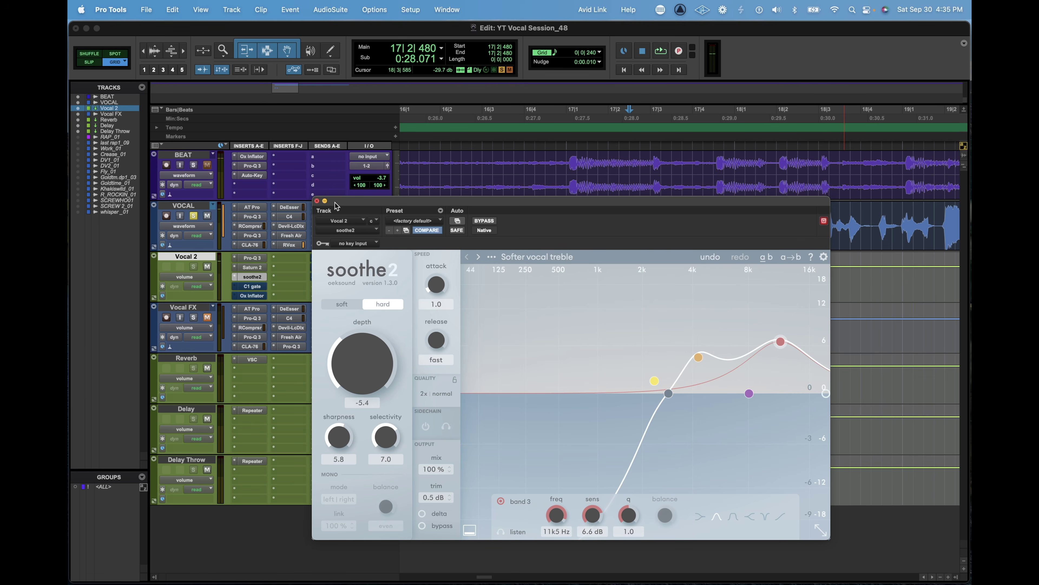
pyautogui.click(317, 201)
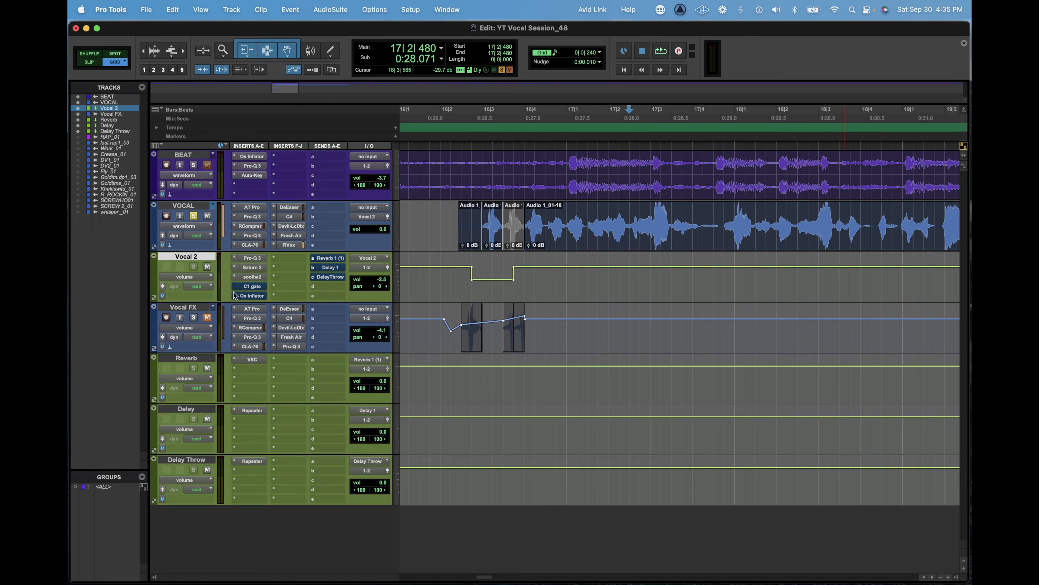
# - Enable and open the C1 gate on Vocal 2, audition it during playback, and close the plug-in
pyautogui.click(257, 288)
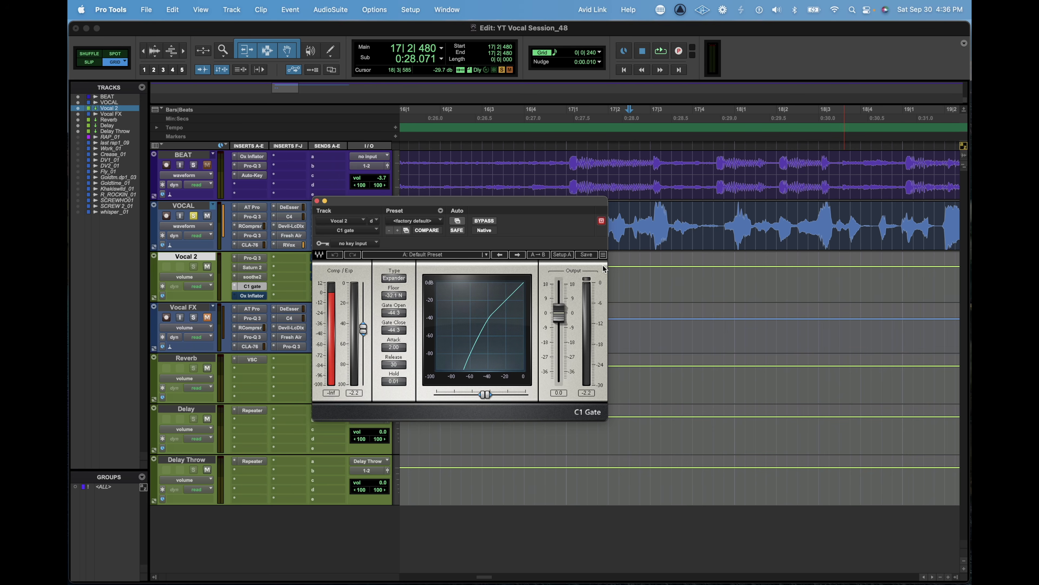
pyautogui.press('space')
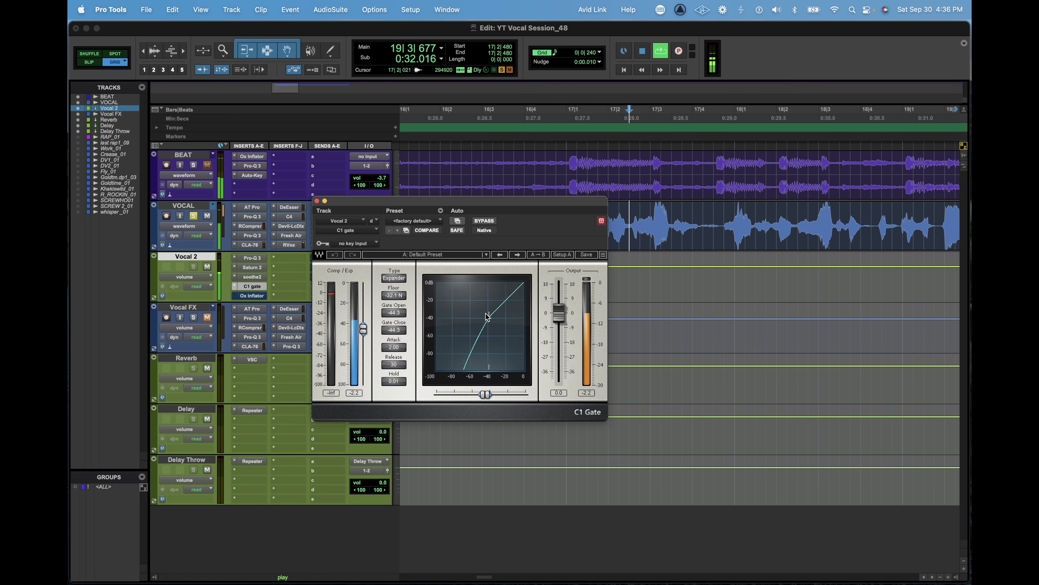
pyautogui.press('space')
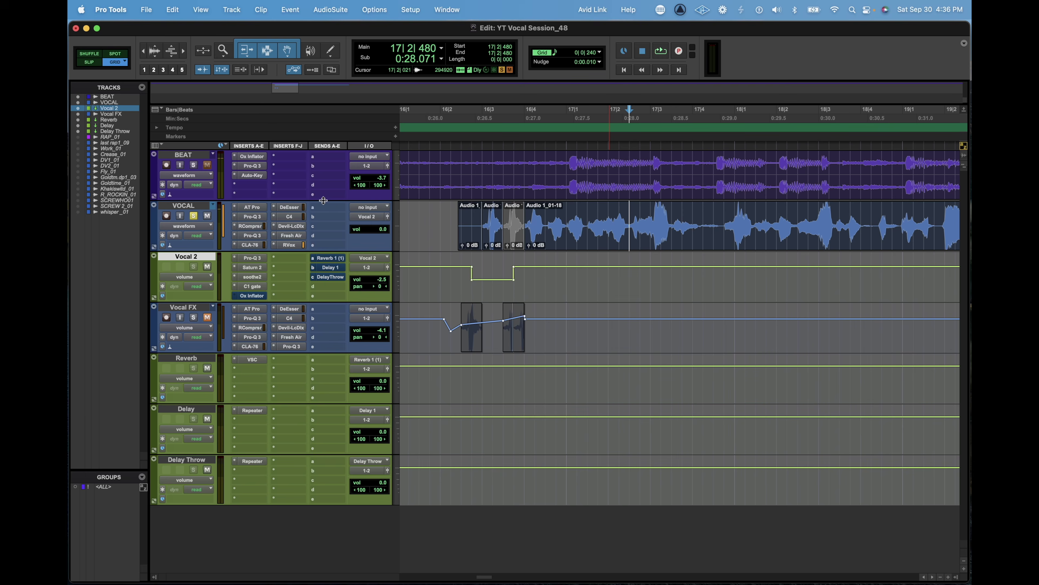
pyautogui.click(317, 201)
# - Enable and open the Oxford Inflator on Vocal 2, and compare the vocal with it bypassed and active
pyautogui.keyDown('super'); pyautogui.click(255, 294); pyautogui.keyUp('super')
pyautogui.click(255, 296)
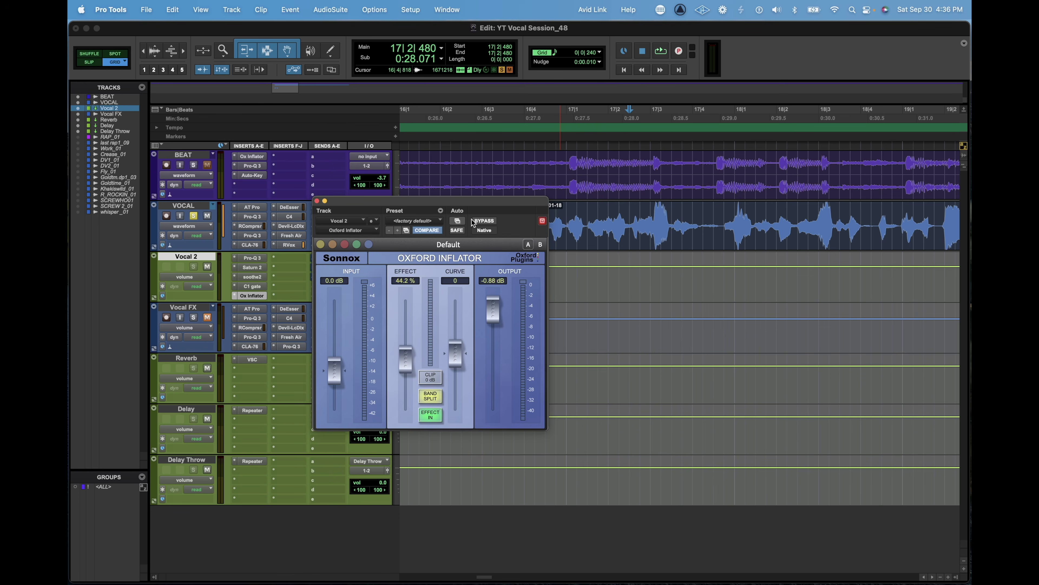
pyautogui.click(483, 221)
pyautogui.press('space')
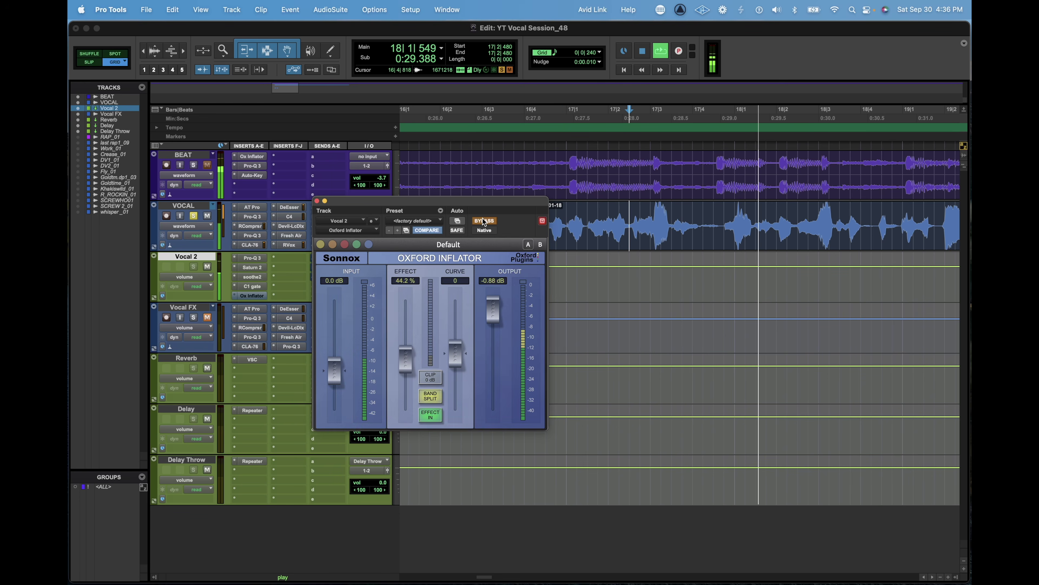
pyautogui.press('space')
pyautogui.click(483, 220)
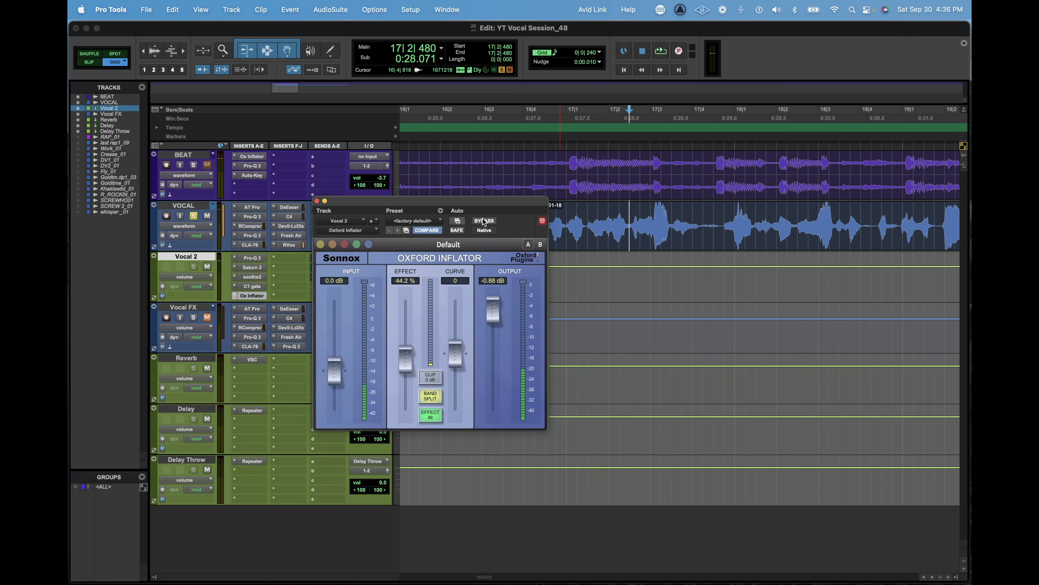
pyautogui.press('space')
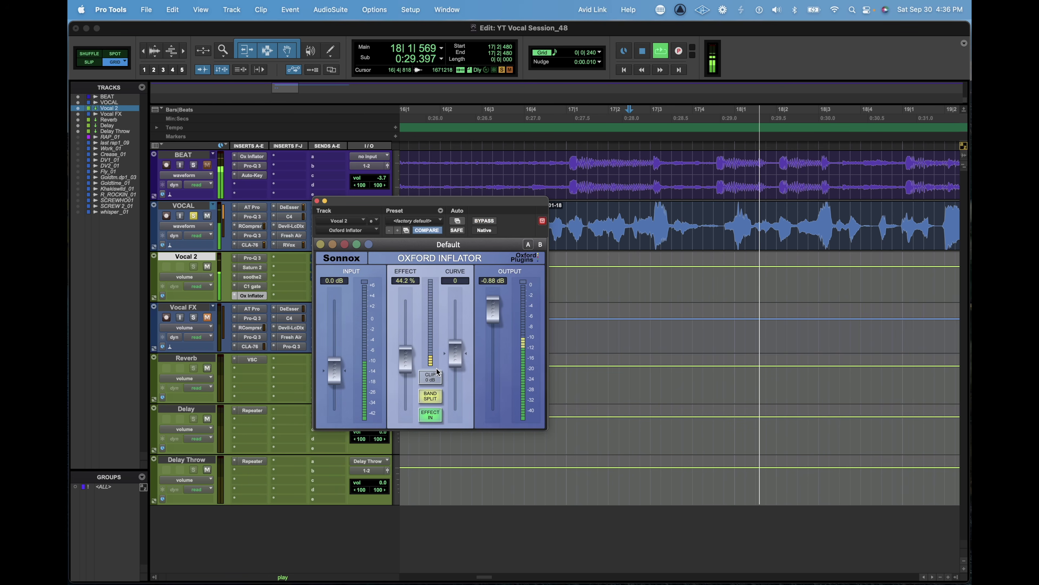
pyautogui.press('space')
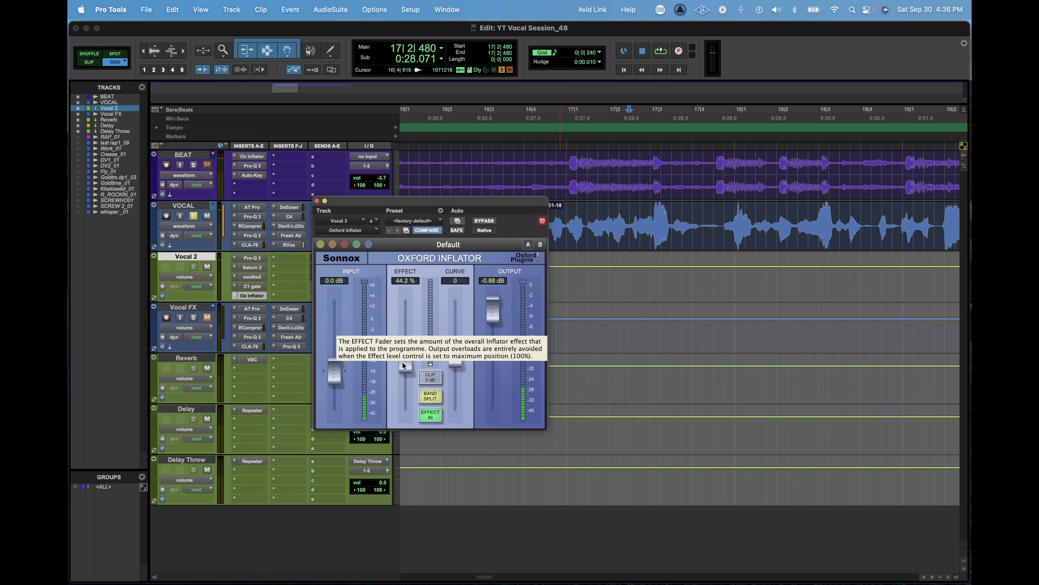
# - Audition a higher Effect amount on the Oxford Inflator, bring it back to 44.3 %, and close the plug-in
pyautogui.press('space')
pyautogui.moveTo(403, 363); pyautogui.dragTo(409, 302)
pyautogui.moveTo(407, 332); pyautogui.dragTo(405, 358)
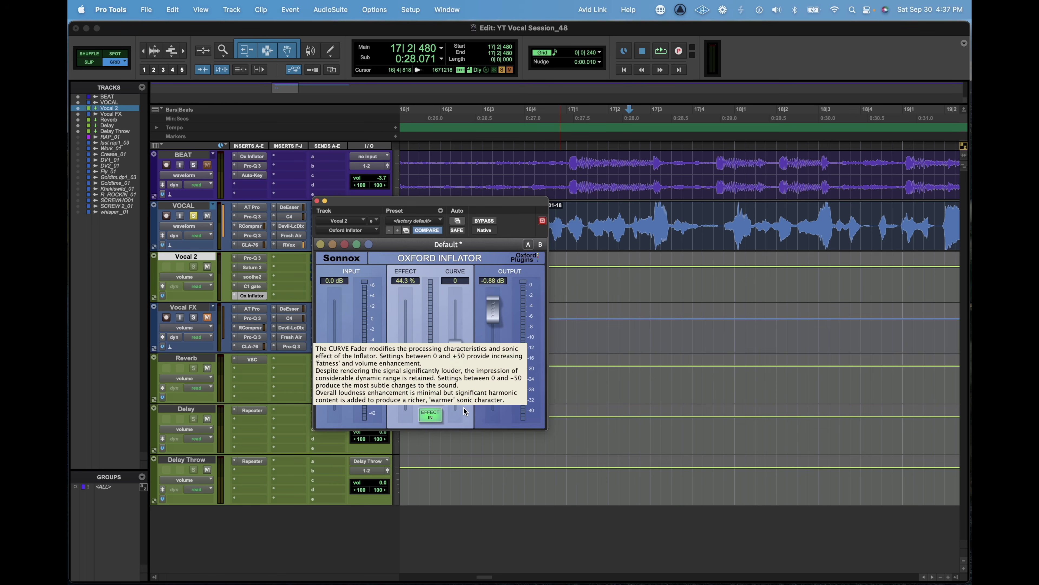
pyautogui.moveTo(465, 418)
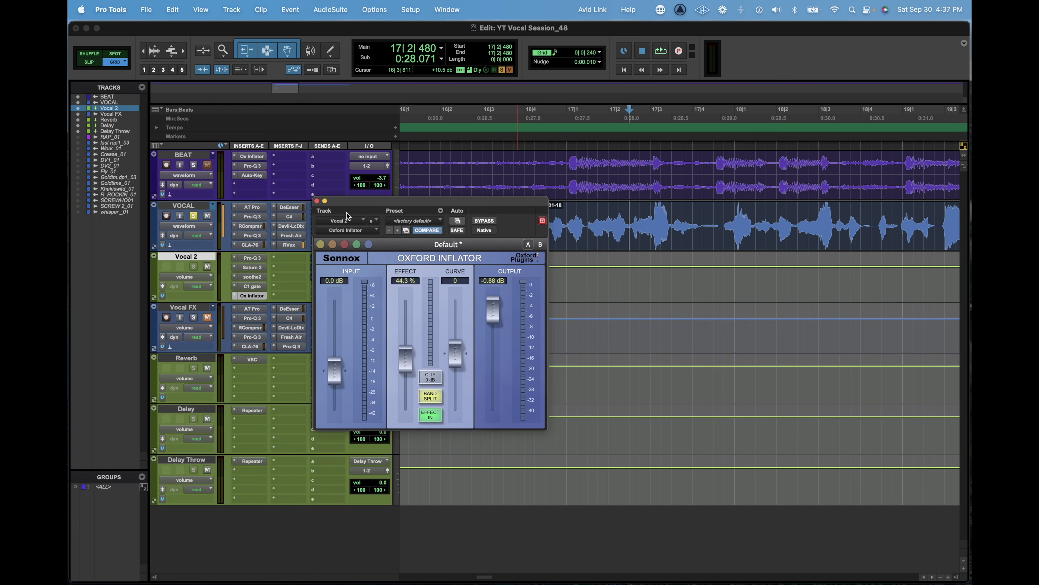
pyautogui.click(317, 201)
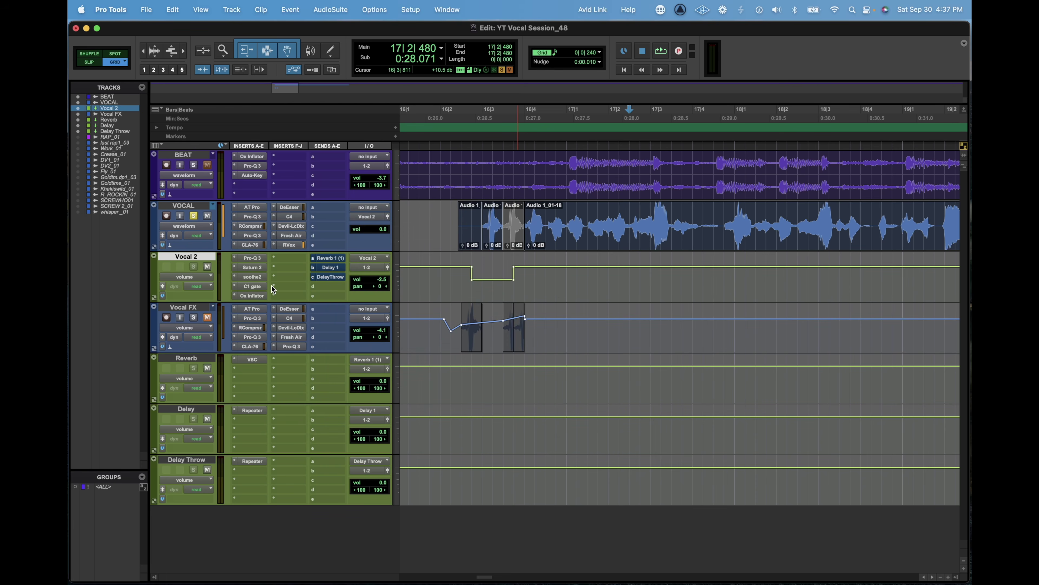
# - Bypass all inserts on the VOCAL and Vocal 2 tracks, take VOCAL out of solo, and play the mix from 17|2|480
pyautogui.keyDown('alt'); pyautogui.keyDown('super'); pyautogui.click(255, 209); pyautogui.keyUp('super'); pyautogui.keyUp('alt')
pyautogui.keyDown('alt'); pyautogui.keyDown('super'); pyautogui.click(254, 256); pyautogui.keyUp('super'); pyautogui.keyUp('alt')
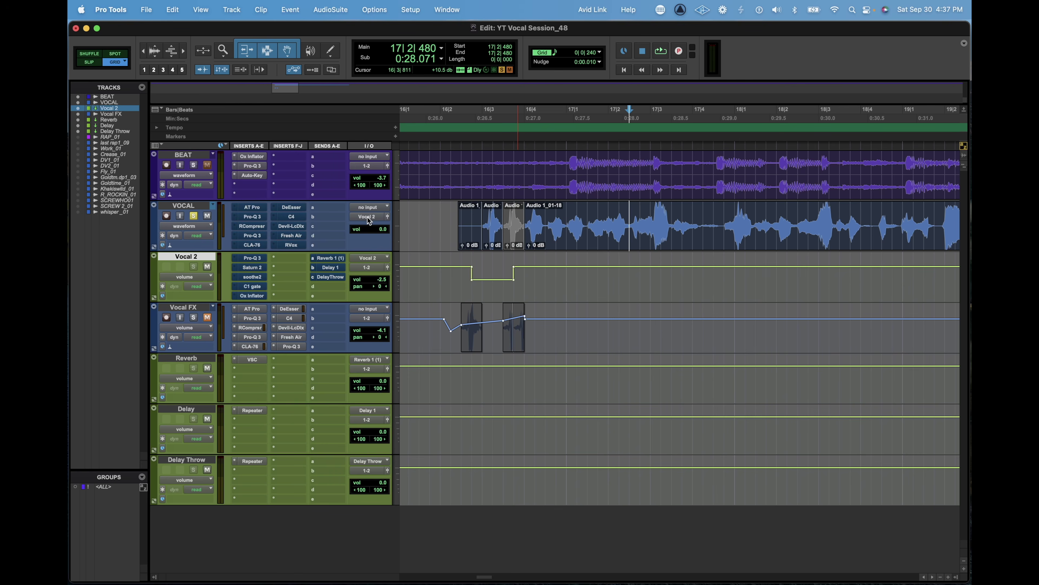
pyautogui.click(195, 214)
pyautogui.press('space')
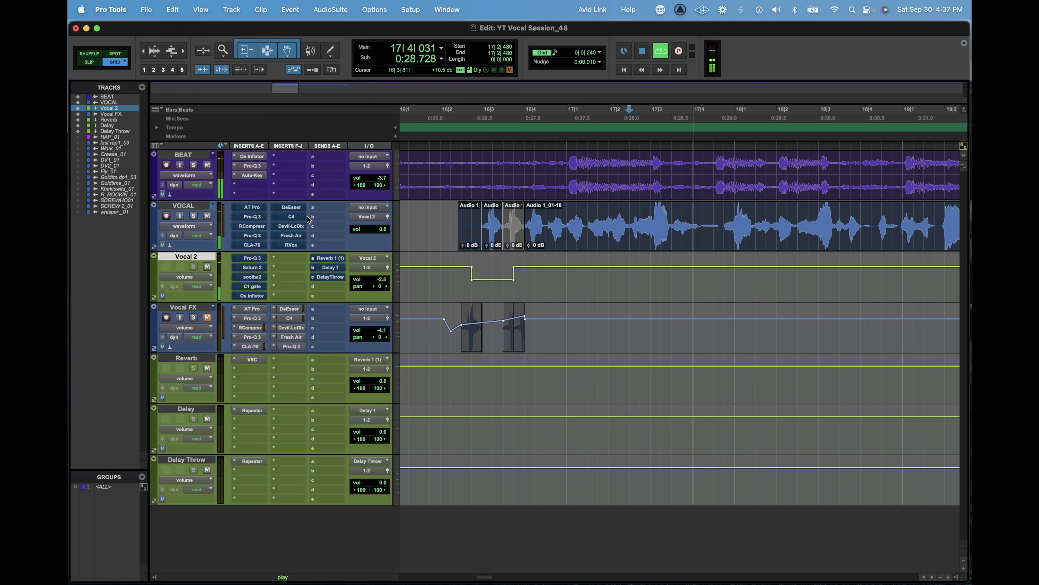
# - Reactivate all inserts on the VOCAL and Vocal 2 tracks and play the mix from 17|2|480
pyautogui.press('space')
pyautogui.keyDown('alt'); pyautogui.keyDown('super'); pyautogui.click(253, 211); pyautogui.keyUp('super'); pyautogui.keyUp('alt')
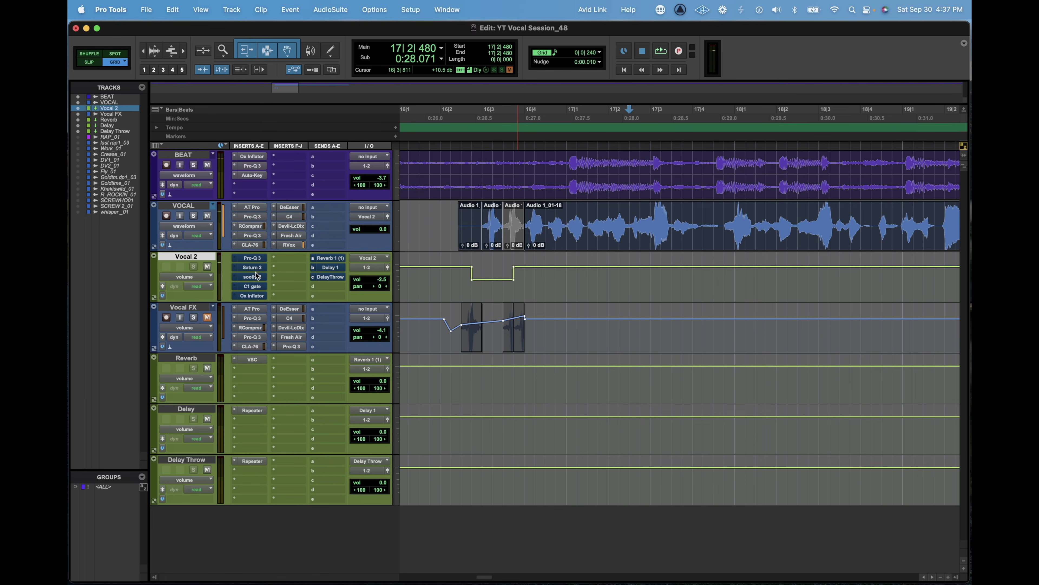
pyautogui.keyDown('alt'); pyautogui.keyDown('super'); pyautogui.click(252, 257); pyautogui.keyUp('super'); pyautogui.keyUp('alt')
pyautogui.press('space')
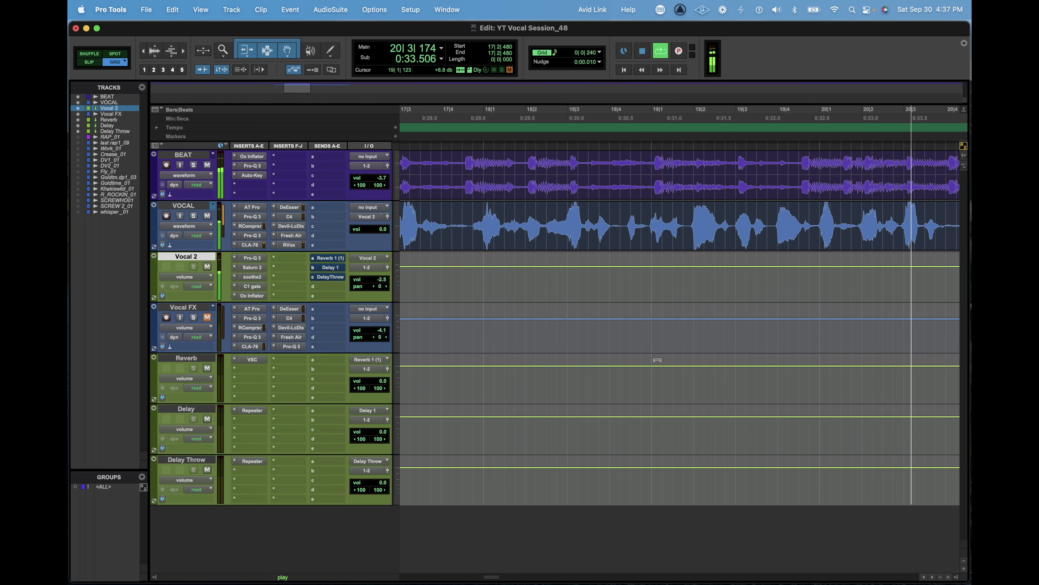
pyautogui.press('space')
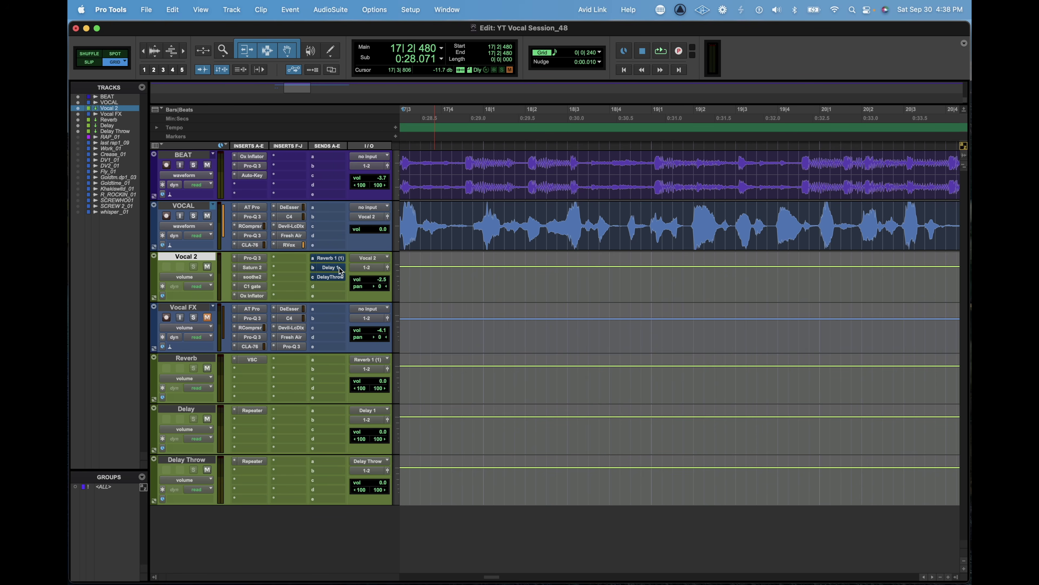
# - Enable the Reverb 1 and Delay 1 sends on Vocal 2, and audition them in the mix and with VOCAL briefly soloed
pyautogui.keyDown('super'); pyautogui.click(334, 257); pyautogui.keyUp('super')
pyautogui.keyDown('super'); pyautogui.click(334, 265); pyautogui.keyUp('super')
pyautogui.press('space')
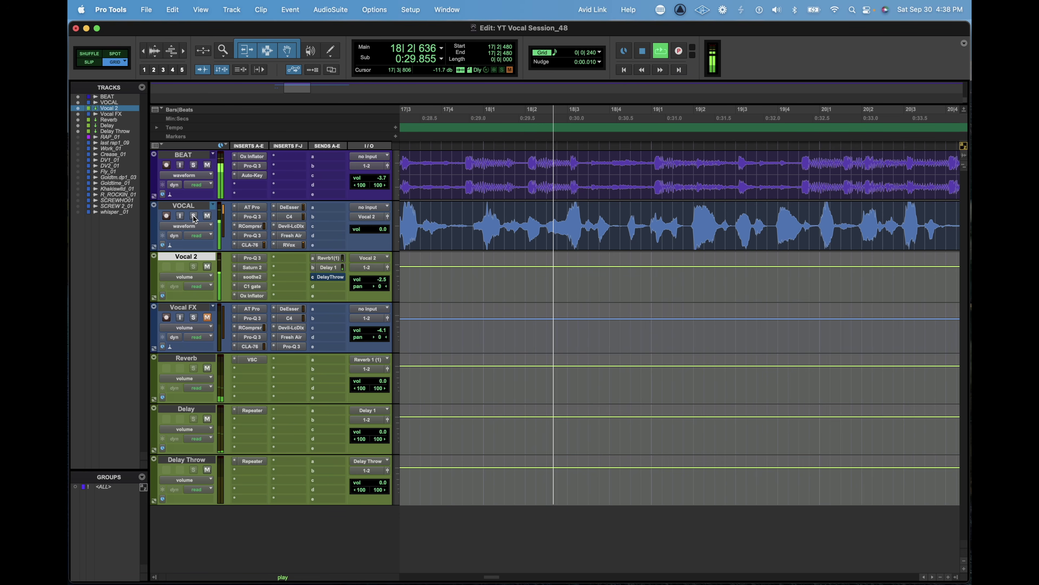
pyautogui.click(194, 216)
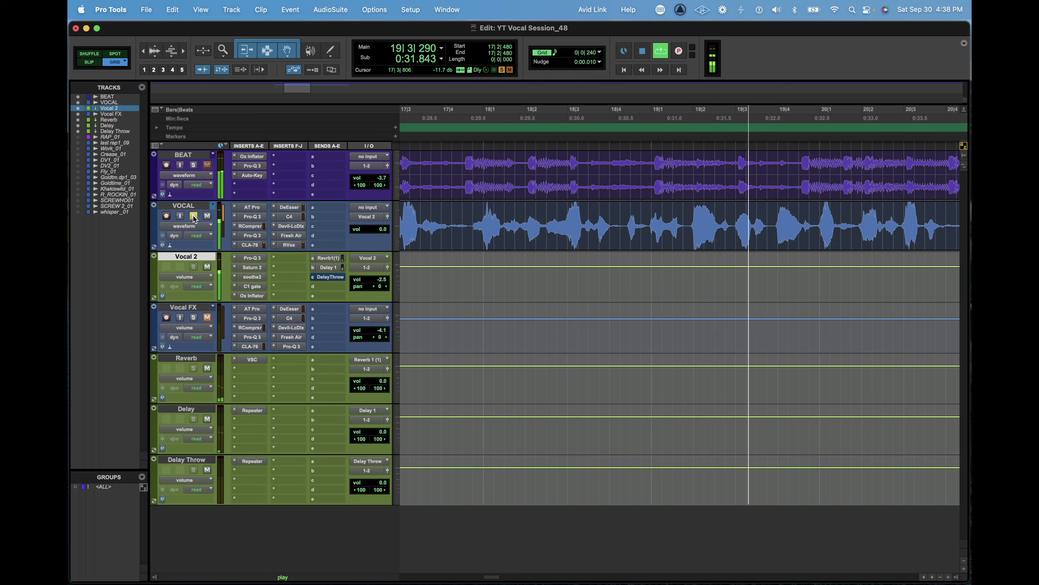
pyautogui.click(194, 216)
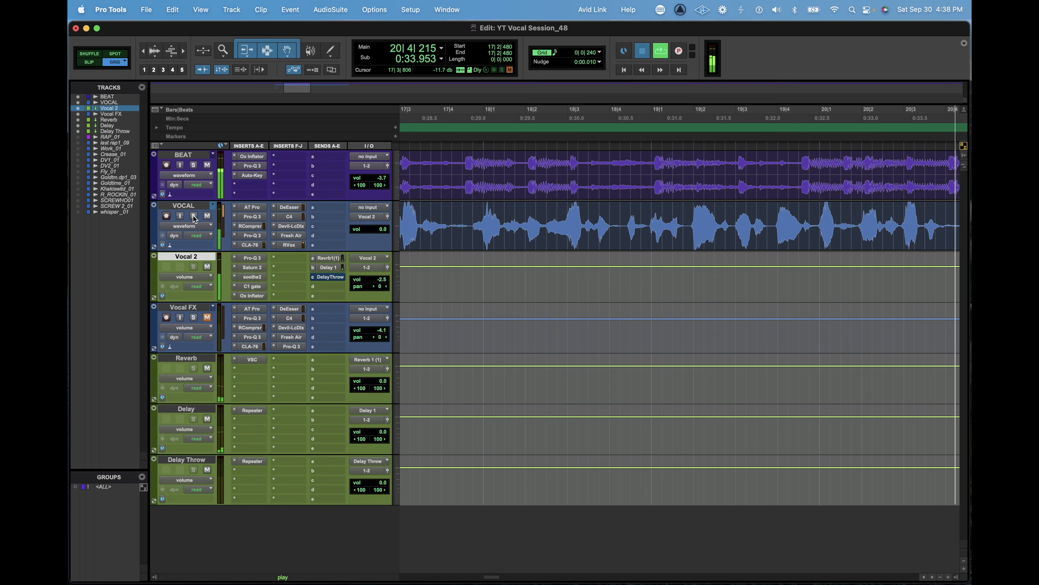
pyautogui.press('space')
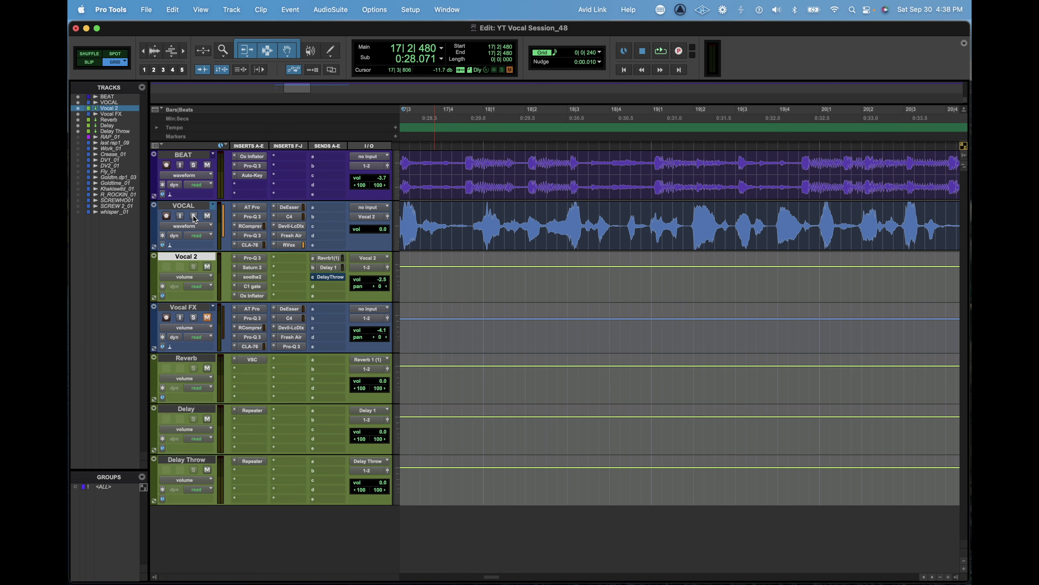
# - Open VerbSuite Classics on the Reverb track, and play VOCAL in solo with the Delay track muted
pyautogui.click(192, 358)
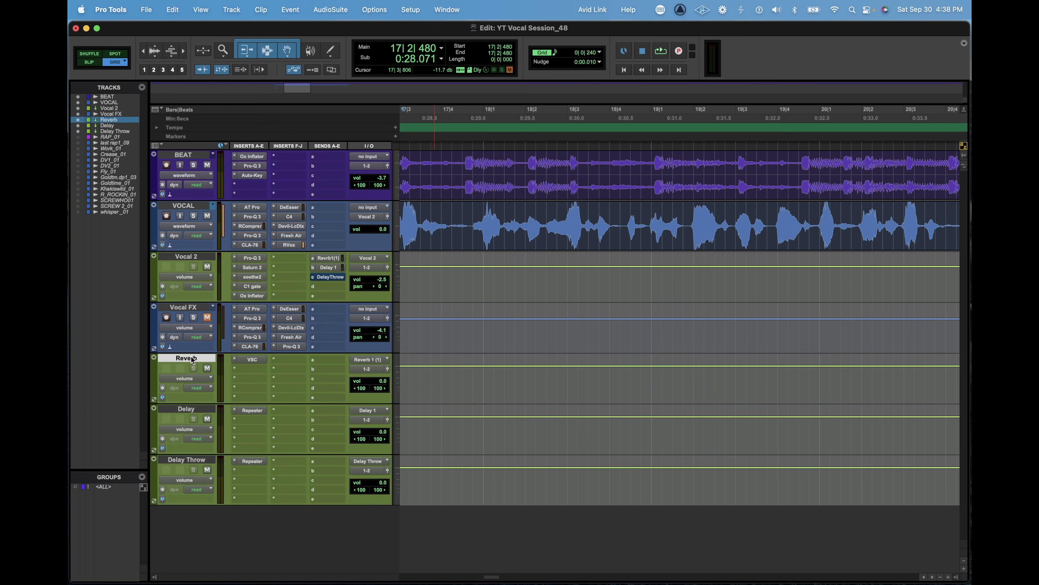
pyautogui.click(254, 362)
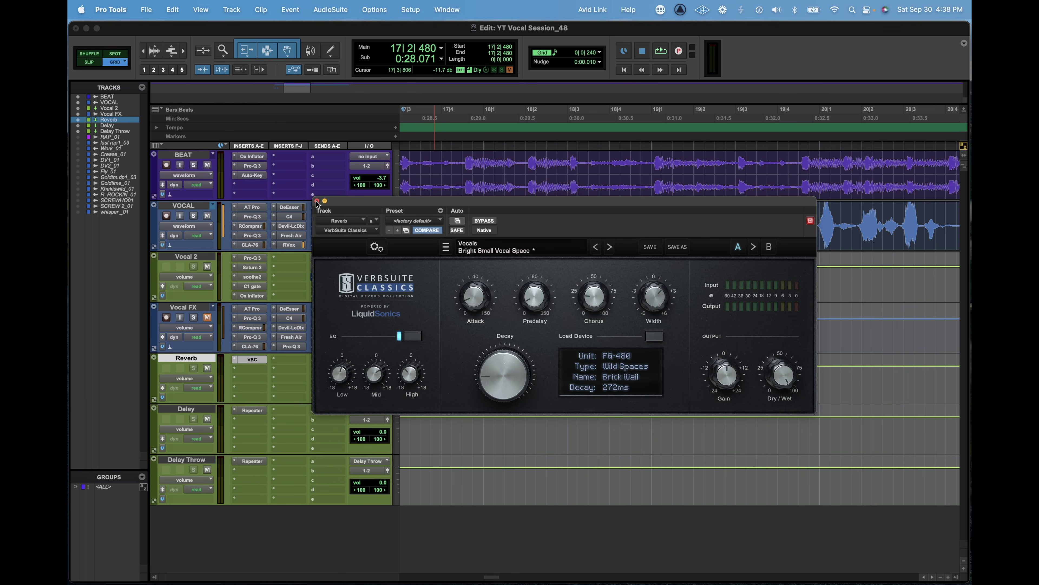
pyautogui.click(193, 216)
pyautogui.press('space')
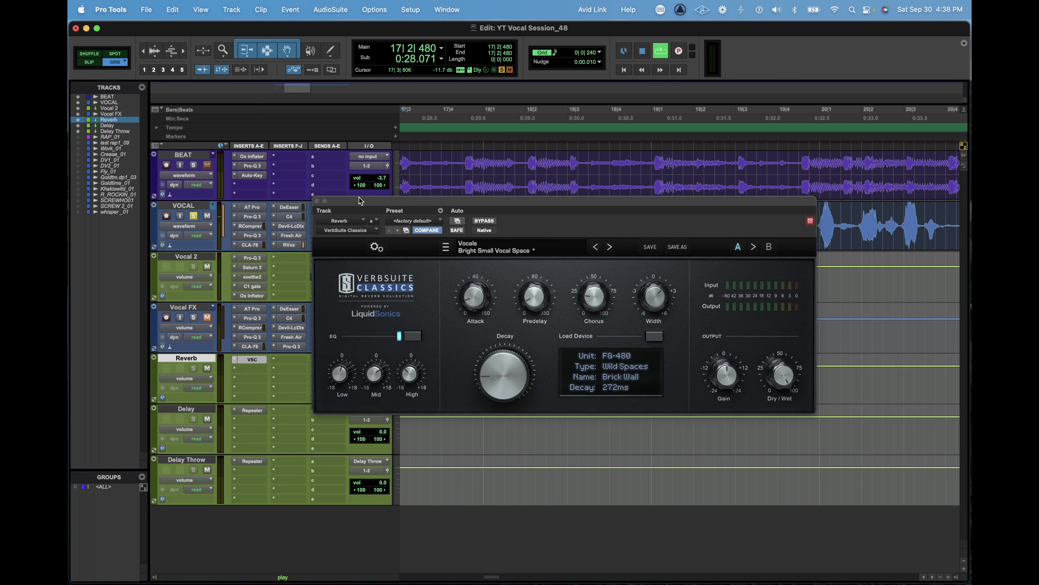
pyautogui.moveTo(360, 200); pyautogui.dragTo(446, 300)
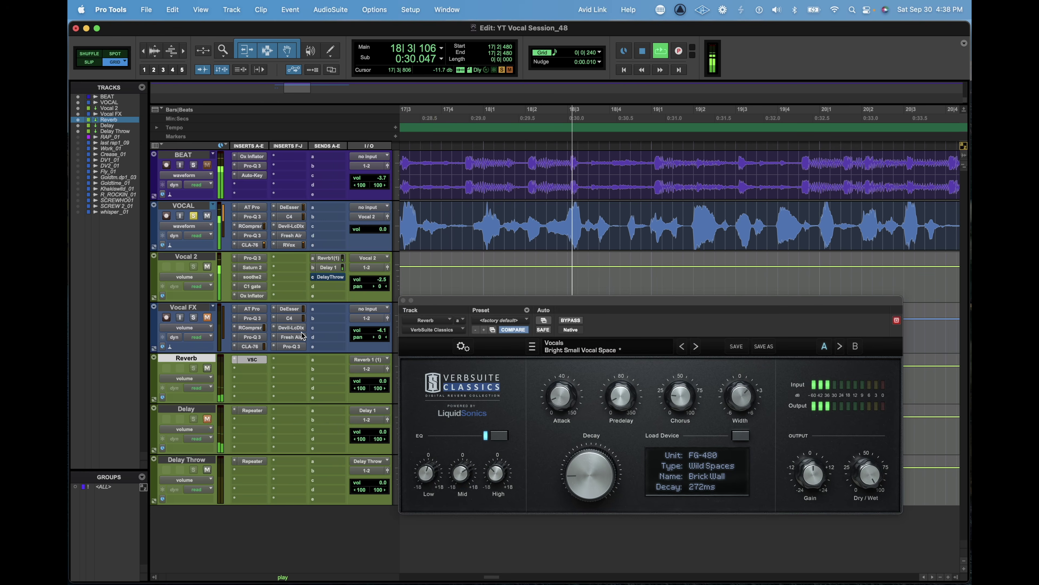
# - Open Vocal 2's Reverb 1 send and audition it at exaggerated levels of +2.1 and +8.9 dB during playback
pyautogui.click(327, 258)
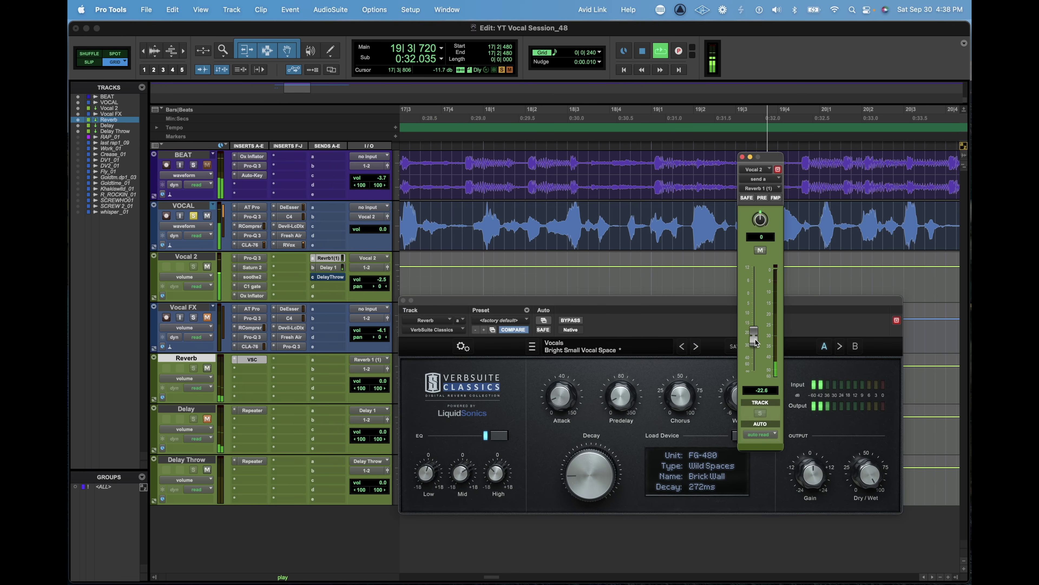
pyautogui.moveTo(755, 343); pyautogui.dragTo(756, 291)
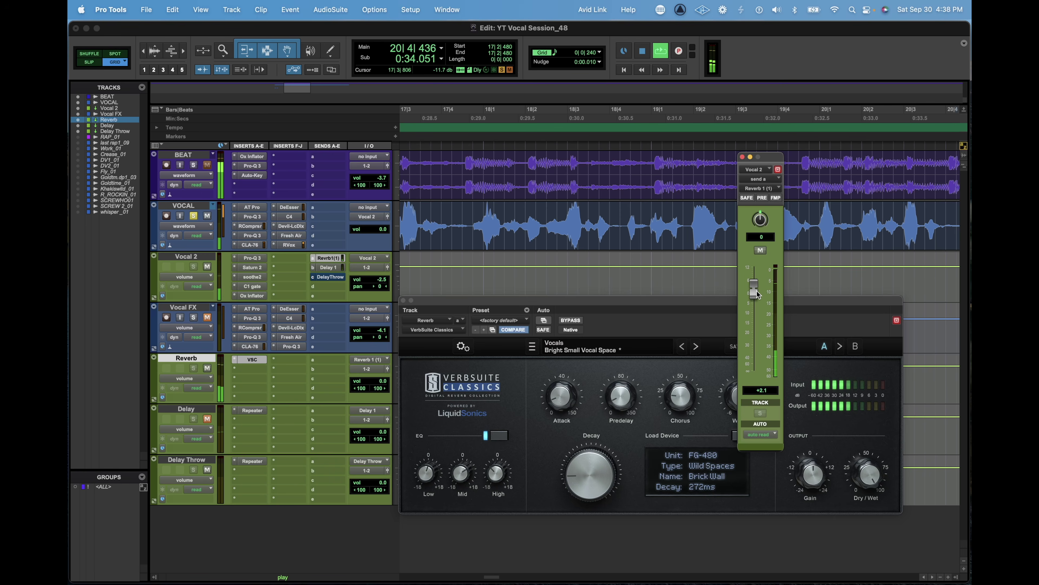
pyautogui.moveTo(772, 157); pyautogui.dragTo(638, 195)
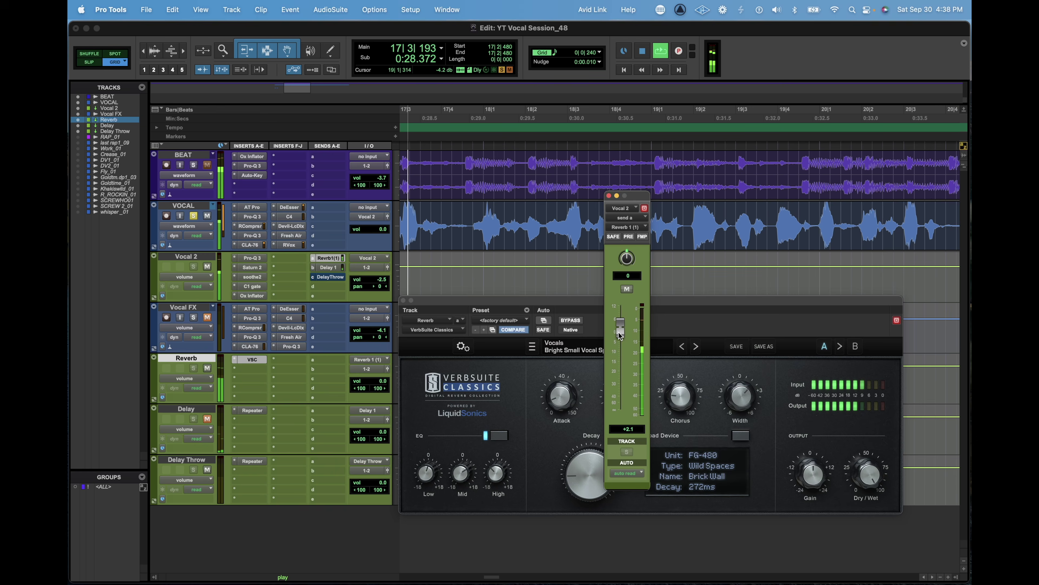
pyautogui.moveTo(619, 335); pyautogui.dragTo(617, 317)
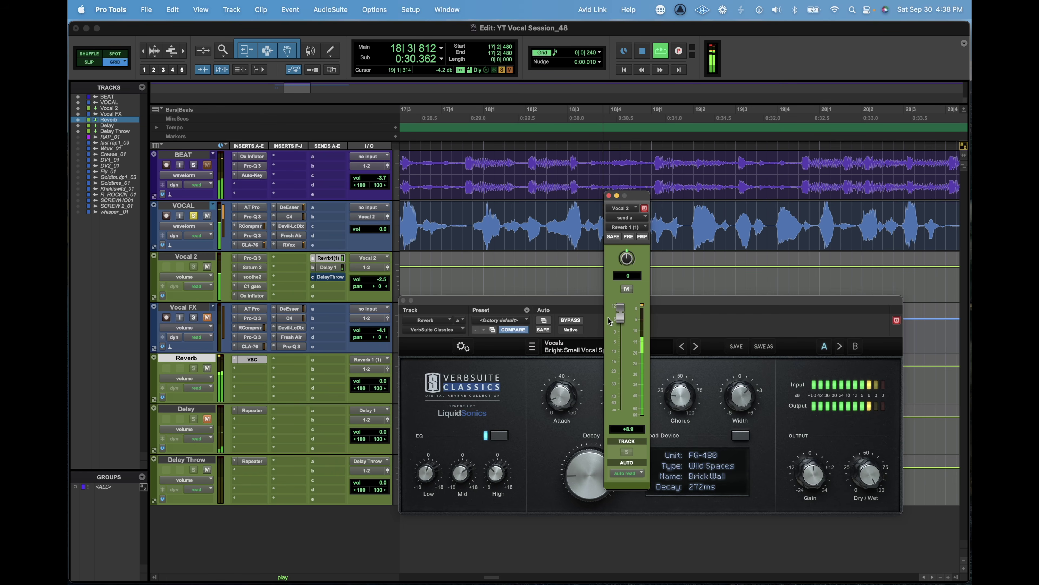
pyautogui.press('space')
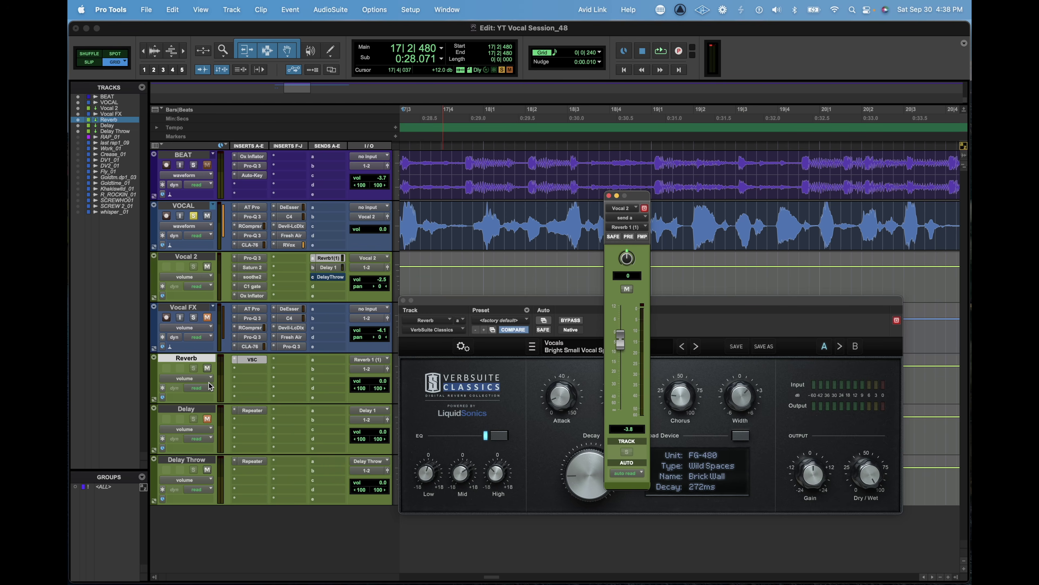
# - Lower the Reverb 1 send to -21.8 dB, audition it, and close the send and VerbSuite Classics windows
pyautogui.moveTo(624, 339); pyautogui.dragTo(617, 377)
pyautogui.press('space')
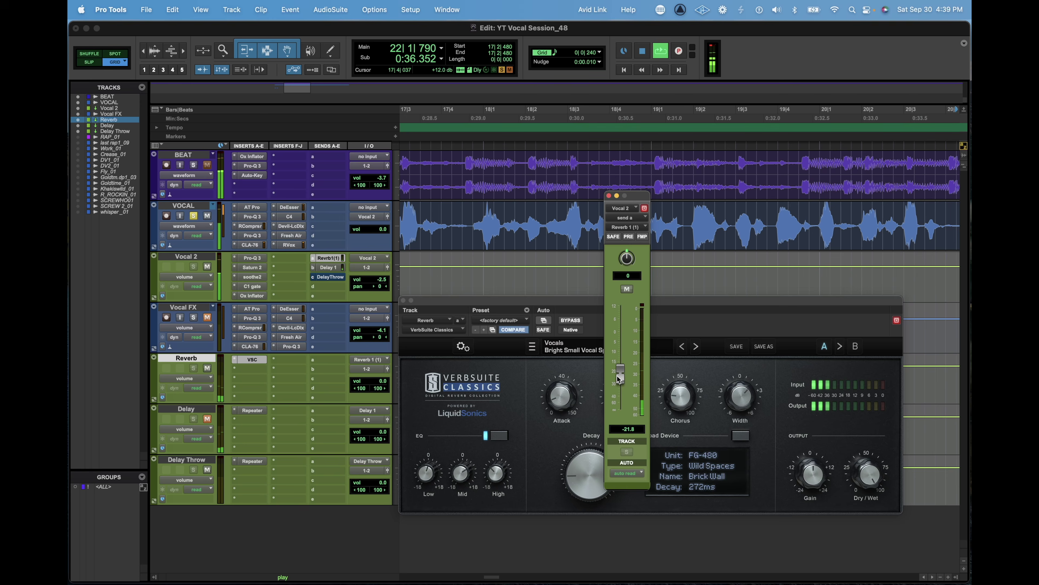
pyautogui.press('space')
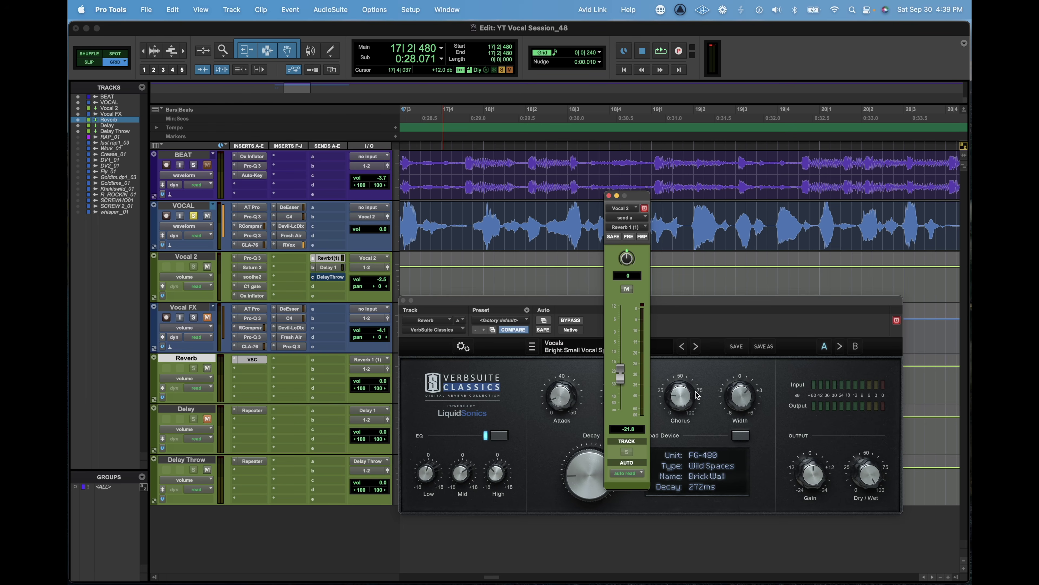
pyautogui.click(608, 198)
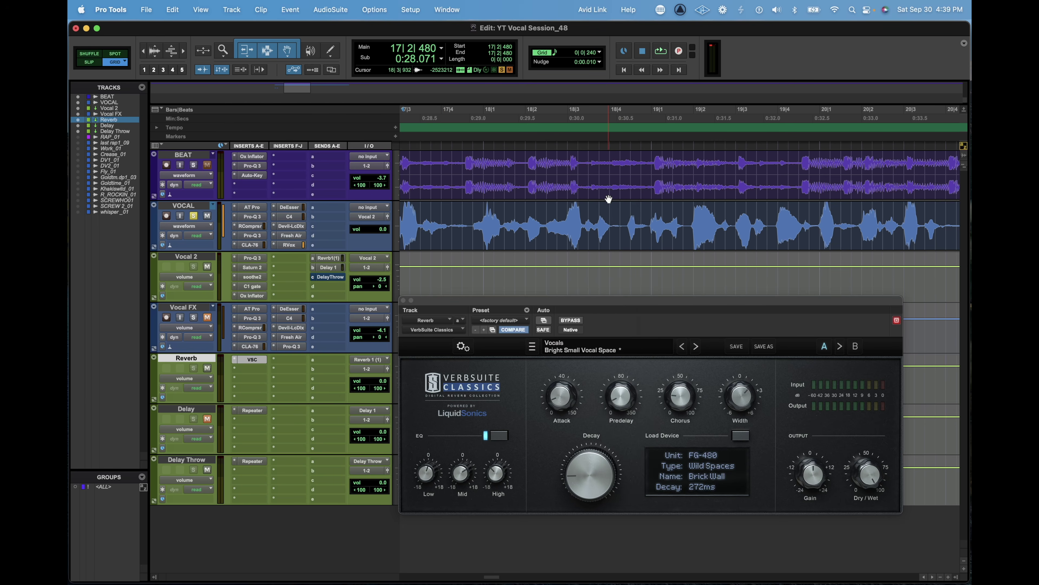
pyautogui.click(442, 302)
pyautogui.click(403, 301)
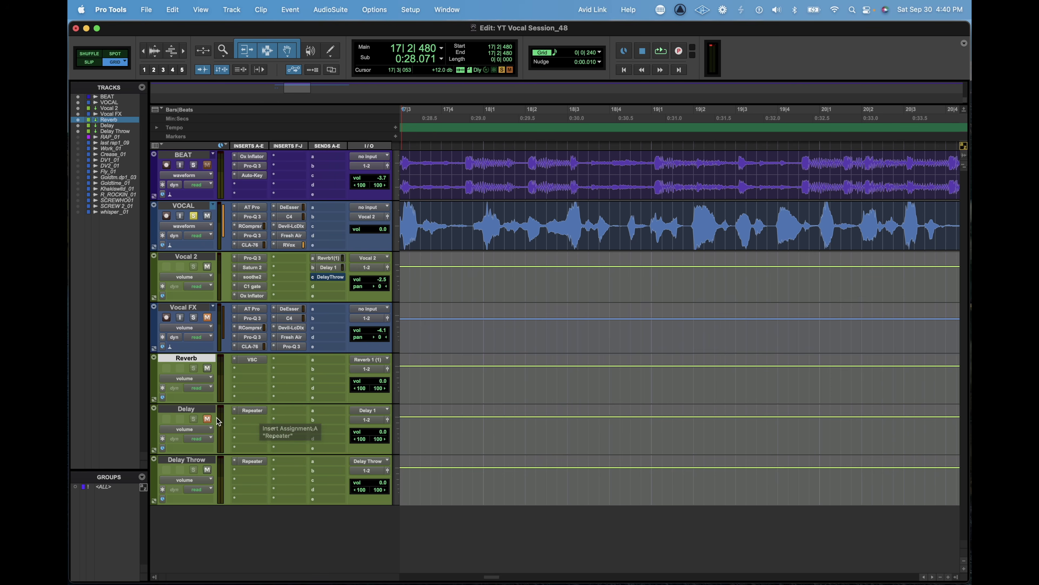
# - Unmute the Delay track, open Vocal 2's Delay 1 send, and start playback from 17|2|480
pyautogui.click(206, 409)
pyautogui.click(207, 419)
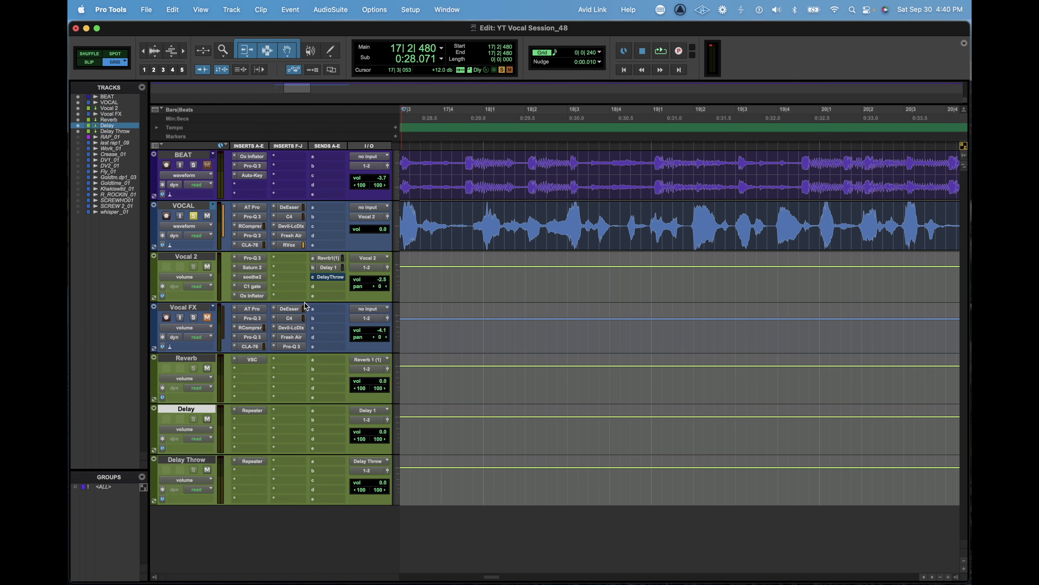
pyautogui.click(333, 268)
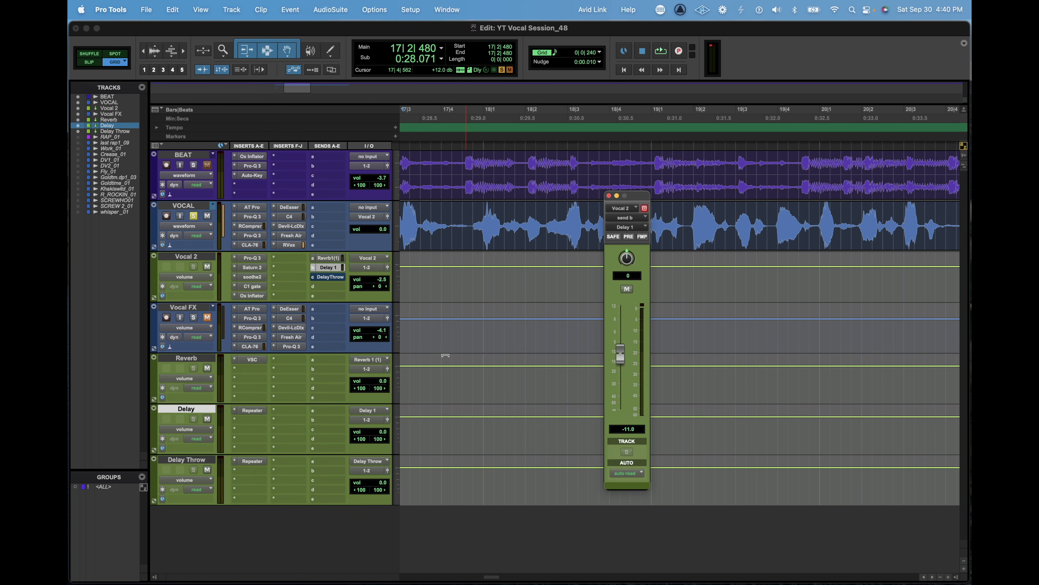
pyautogui.press('space')
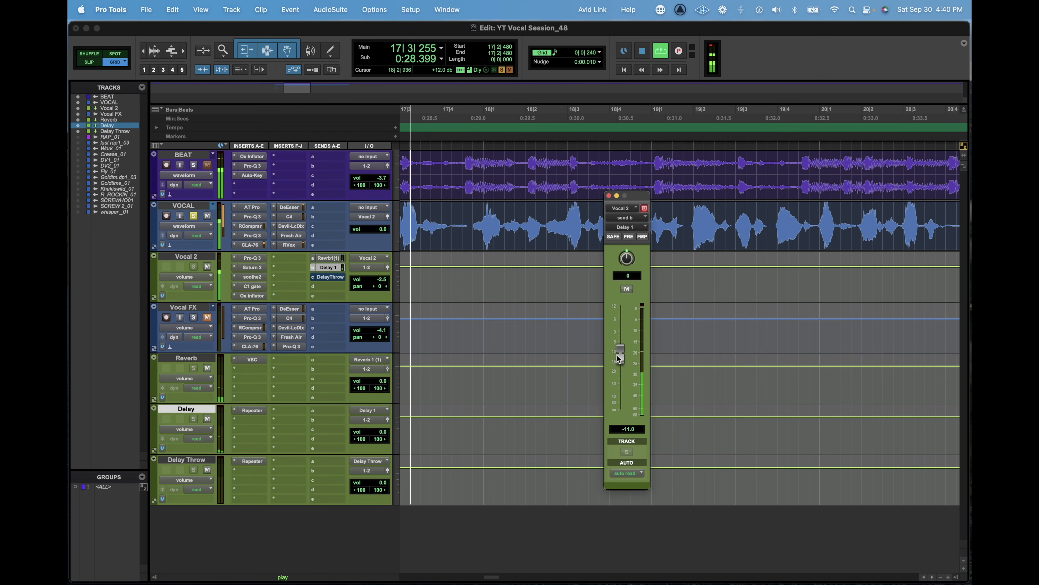
# - Audition the Delay 1 send at +12.0 dB, undo the level change, clear its clip indicator, and stop playback
pyautogui.moveTo(617, 354); pyautogui.dragTo(624, 306)
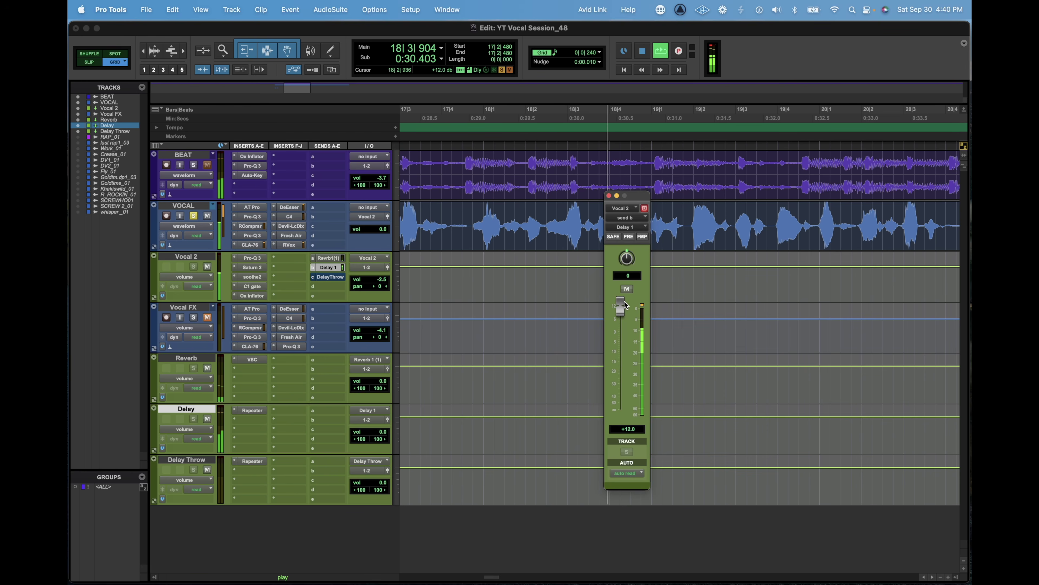
pyautogui.press('super+z')
pyautogui.click(642, 304)
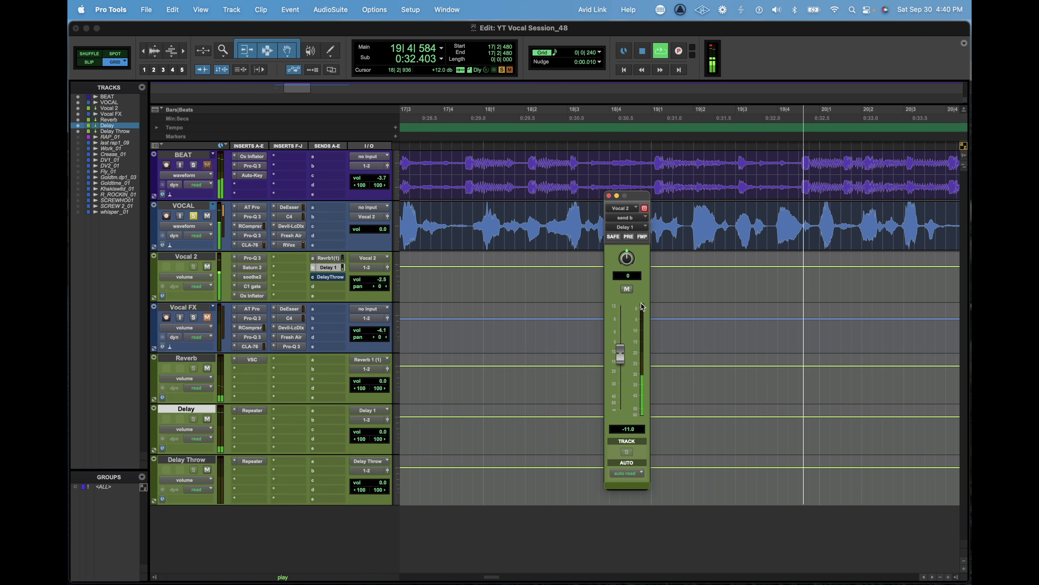
pyautogui.press('space')
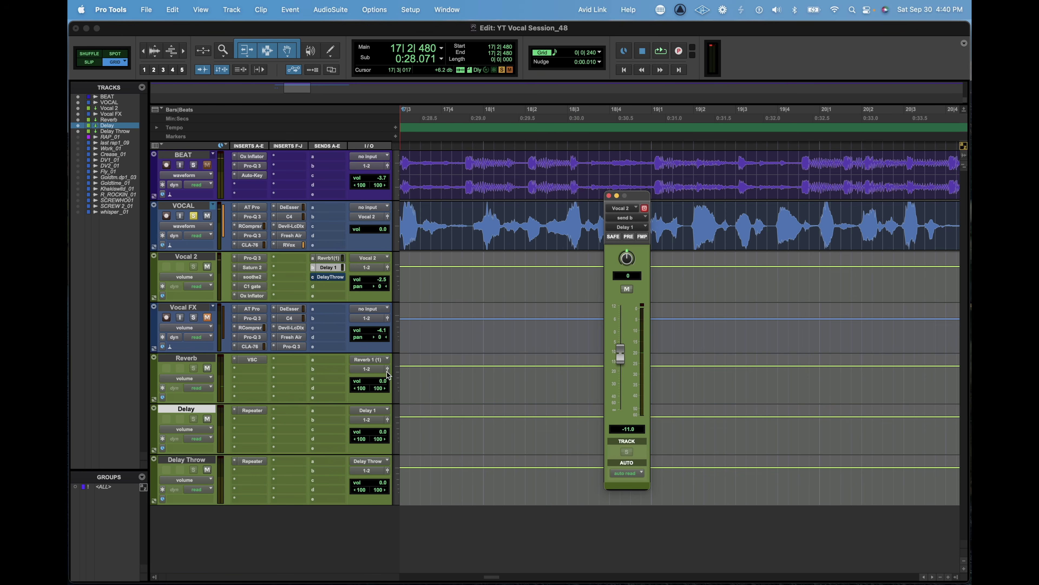
# - Mute the Reverb track, audition the Delay 1 send alone at +12.0 dB, and return it to -11.0 dB
pyautogui.click(207, 368)
pyautogui.press('space')
pyautogui.moveTo(620, 356); pyautogui.dragTo(619, 291)
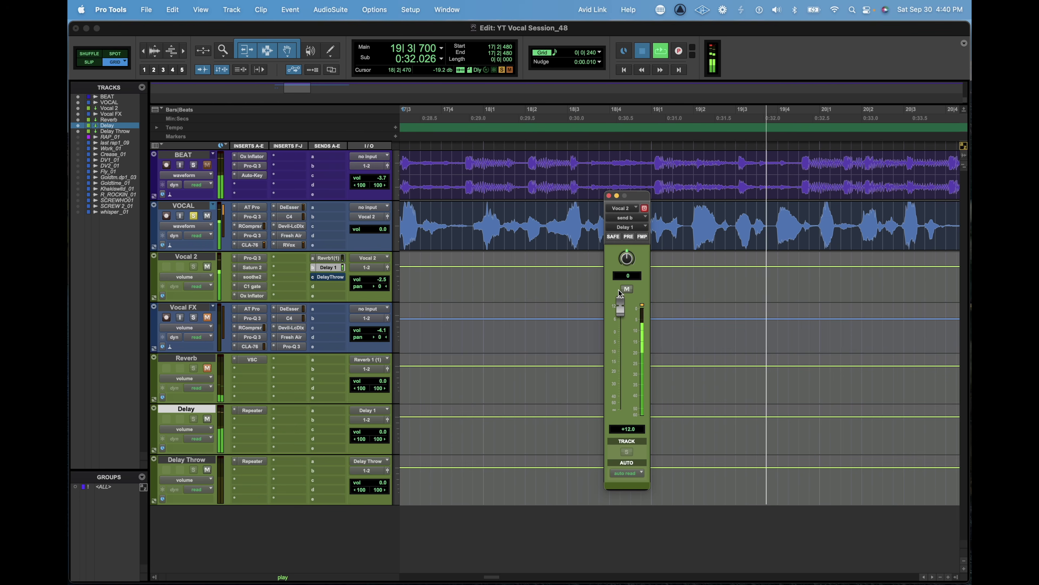
pyautogui.press('space')
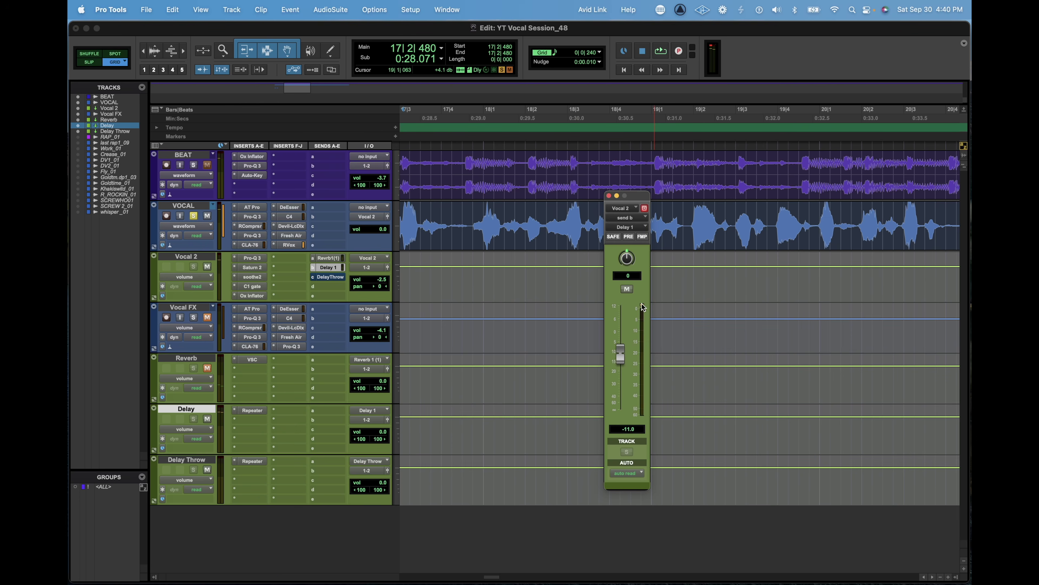
# - Open the Repeater plug-in on the Delay track, examine its delay model, rate, filter and mix settings, and close it
pyautogui.click(256, 413)
pyautogui.moveTo(590, 296); pyautogui.dragTo(430, 160)
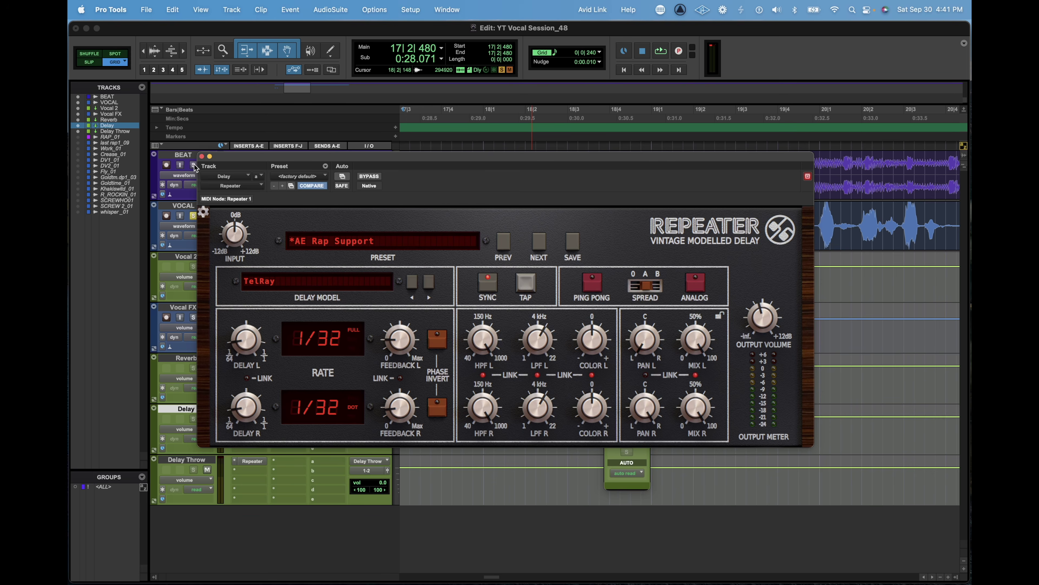
pyautogui.click(201, 156)
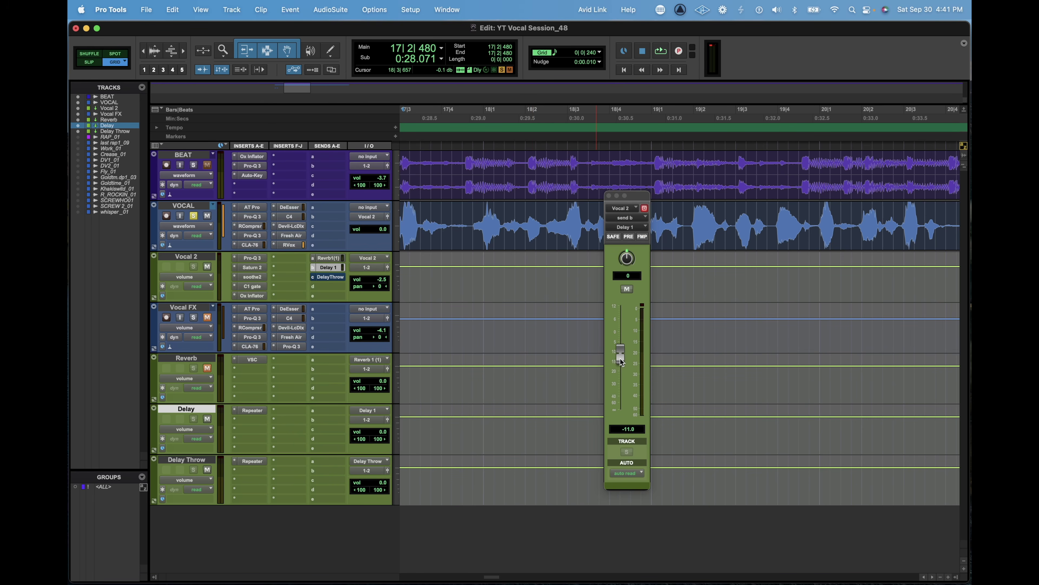
# - Audition the Delay 1 send while nudging its level slightly, and close the send window
pyautogui.press('space')
pyautogui.moveTo(621, 360)
pyautogui.mouseDown()
pyautogui.moveTo(622, 314)
pyautogui.moveTo(622, 355)
pyautogui.mouseUp()
pyautogui.press('space')
pyautogui.click(609, 196)
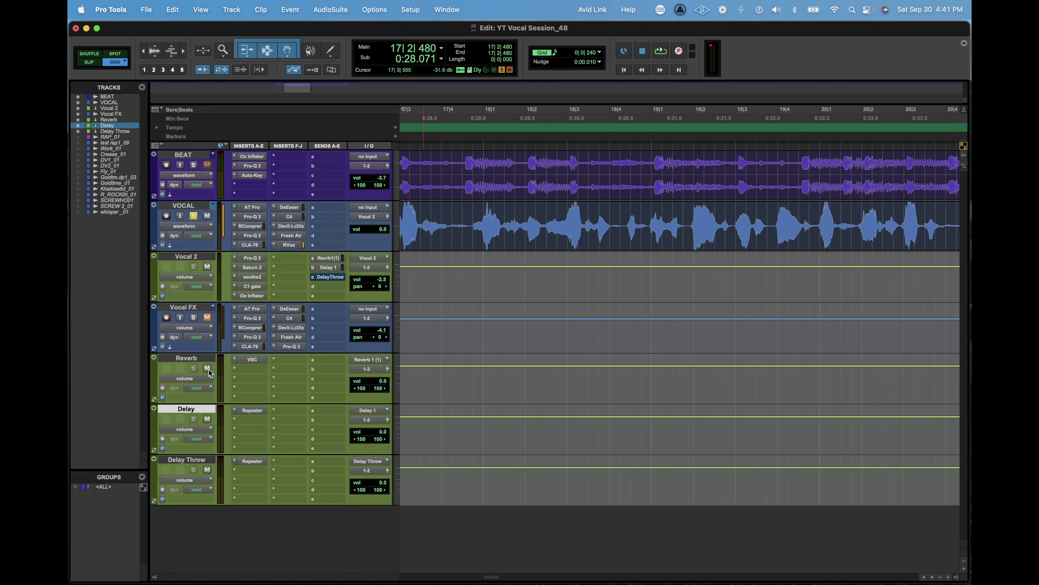
# - Audition the soloed VOCAL with Reverb unmuted, take VOCAL out of solo, and play the full mix
pyautogui.press('space')
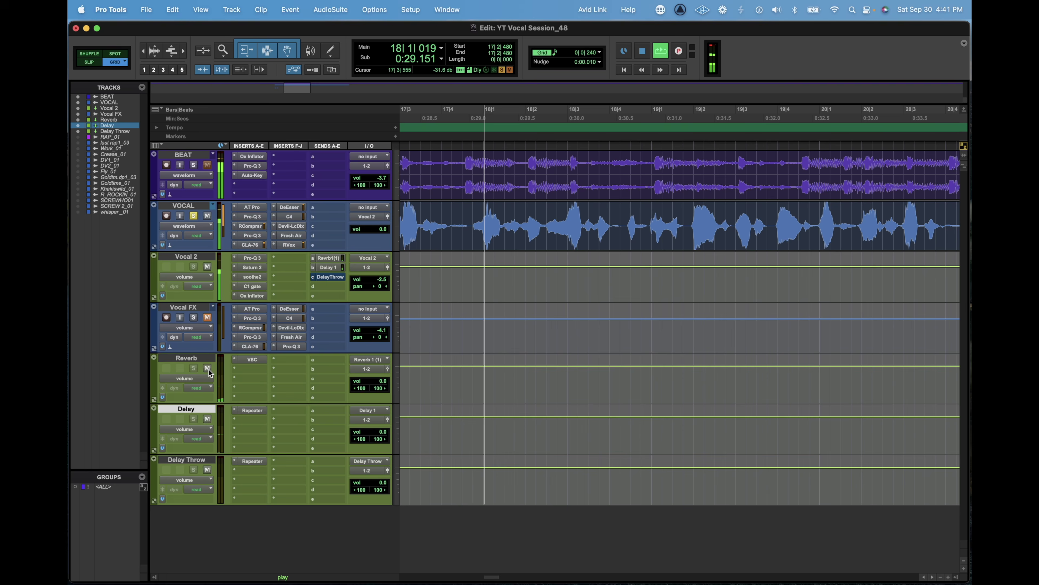
pyautogui.press('space')
pyautogui.click(194, 215)
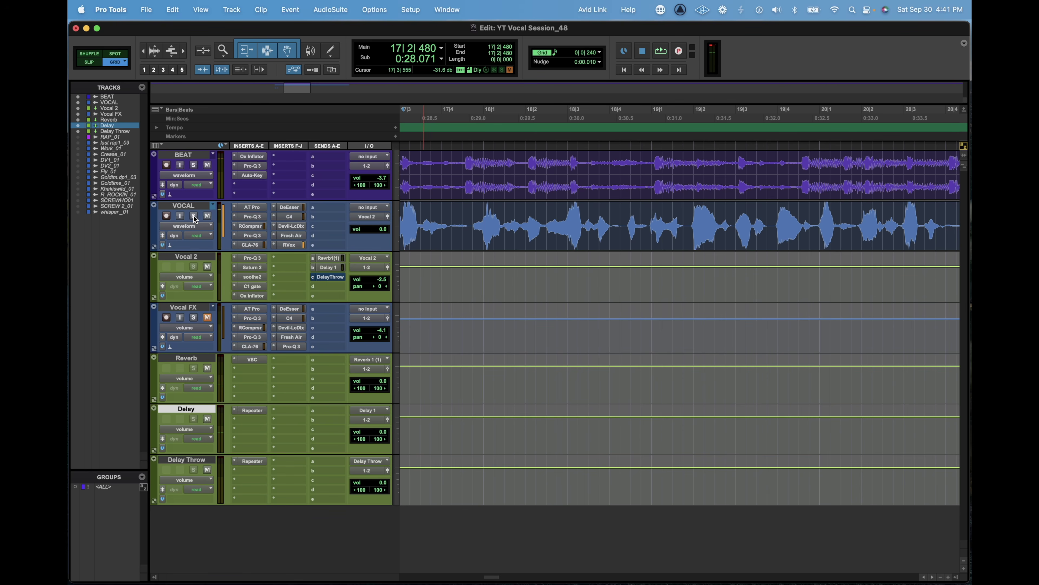
pyautogui.press('space')
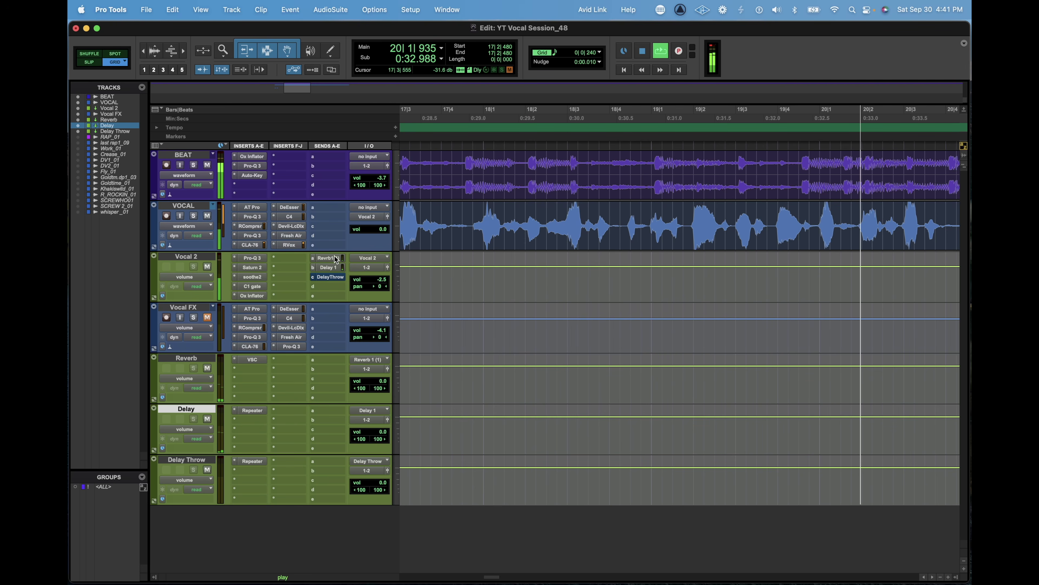
# - Mute the Reverb track and compare playback of the full mix with the effects returns muted and unmuted
pyautogui.press('space')
pyautogui.click(207, 367)
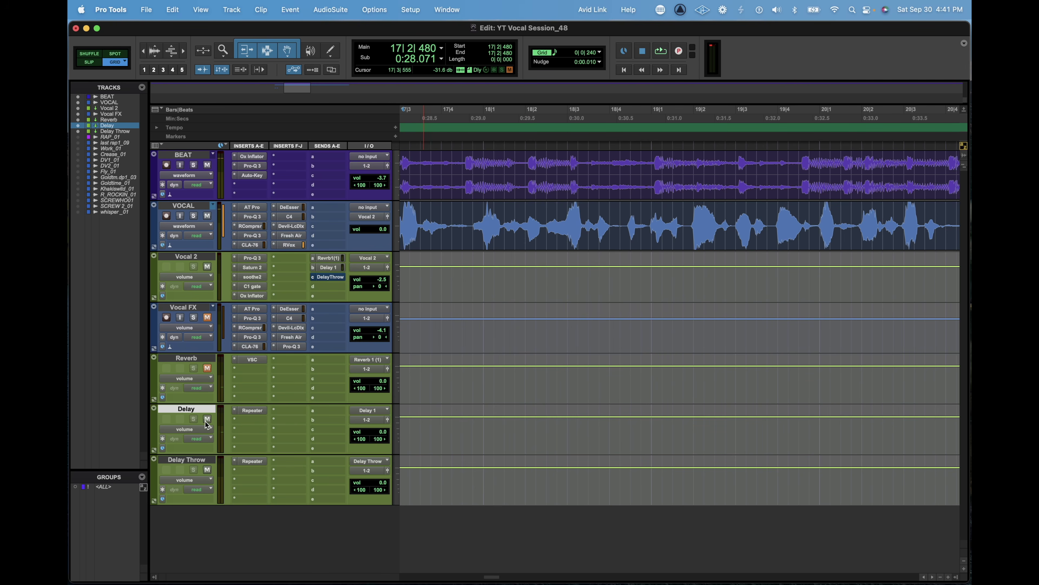
pyautogui.press('space')
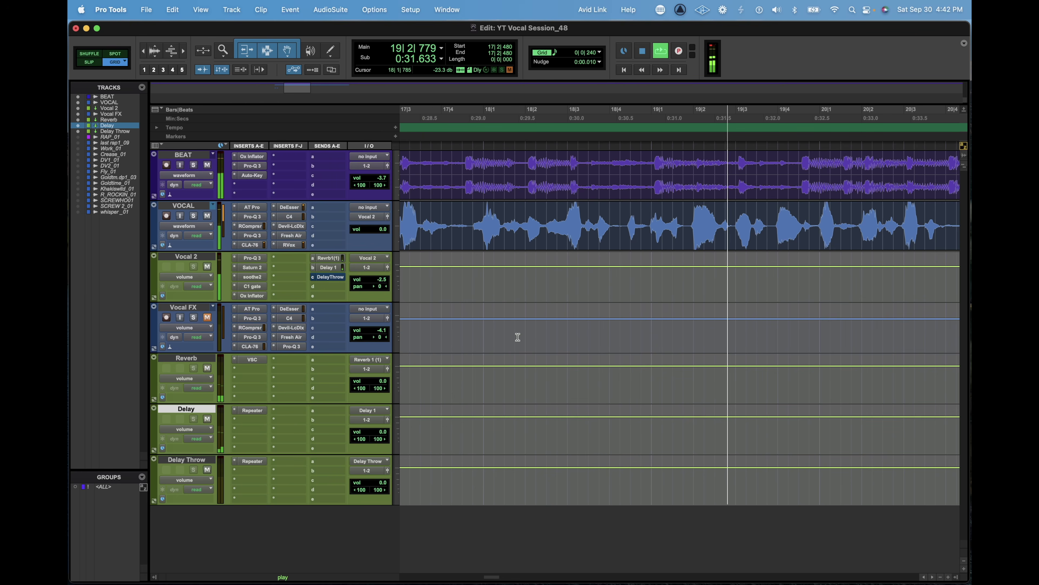
pyautogui.press('space')
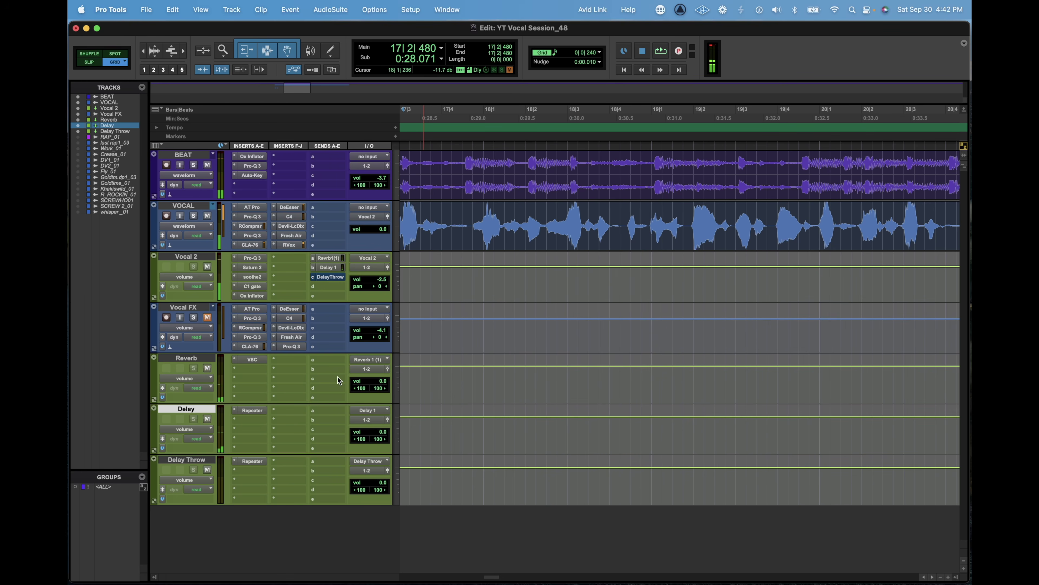
# - Open the Delay Throw send on Vocal 2, switch the track's automation view to that send's level, and close the send window
pyautogui.click(334, 277)
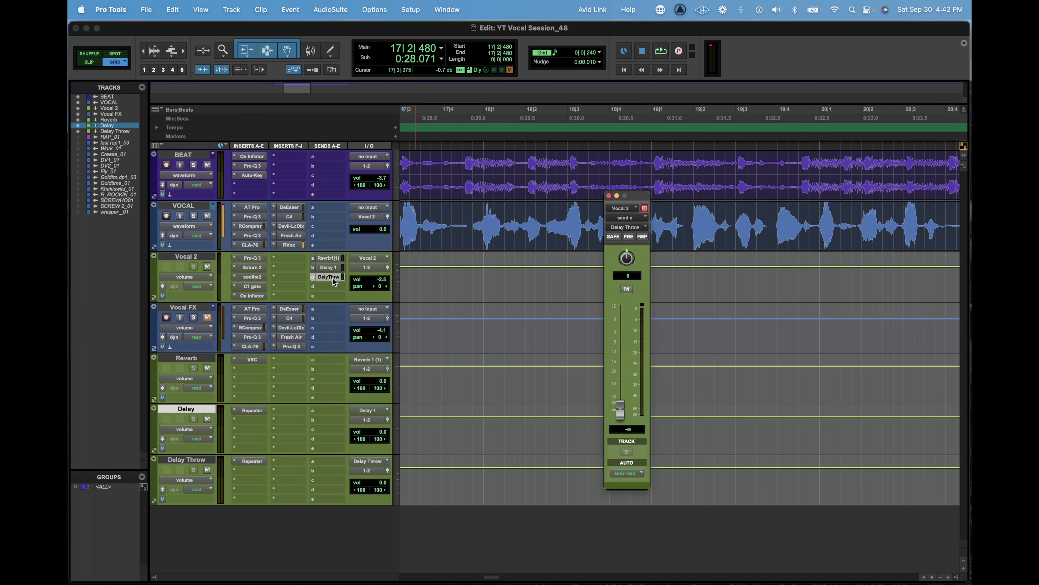
pyautogui.hscroll(-6, 561, 331)
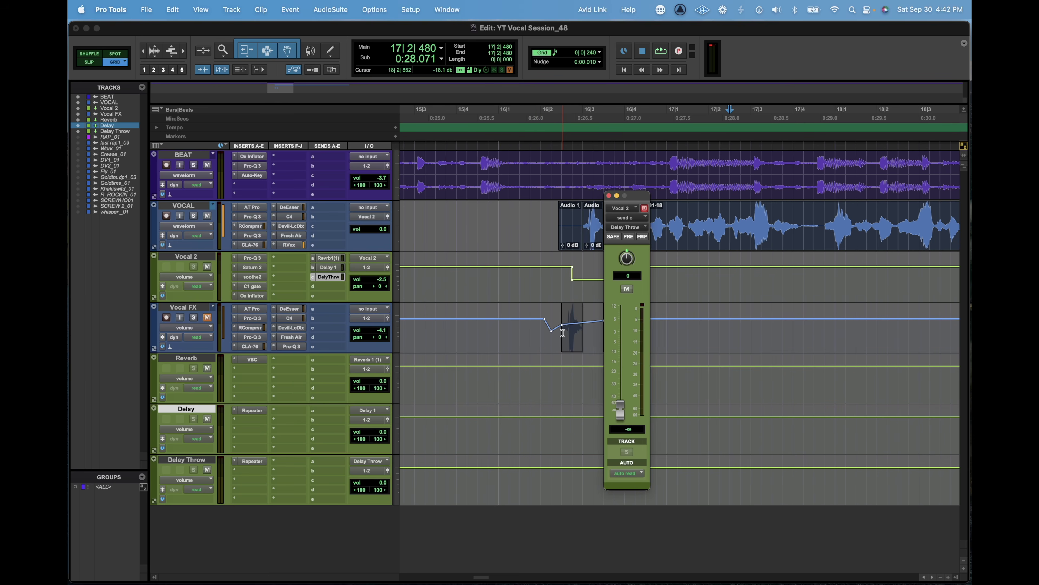
pyautogui.hscroll(2, 562, 332)
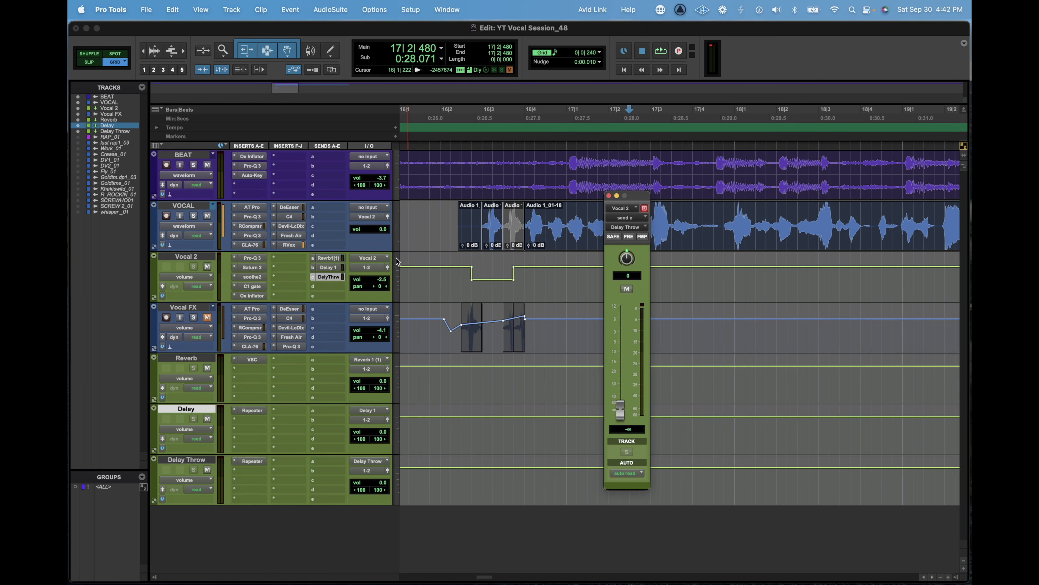
pyautogui.click(196, 277)
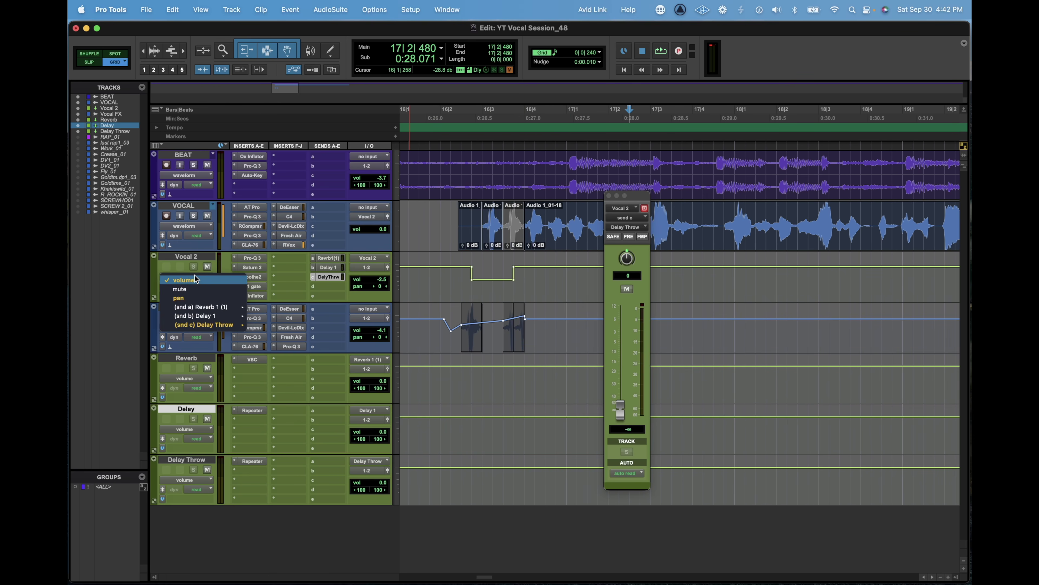
pyautogui.moveTo(210, 326)
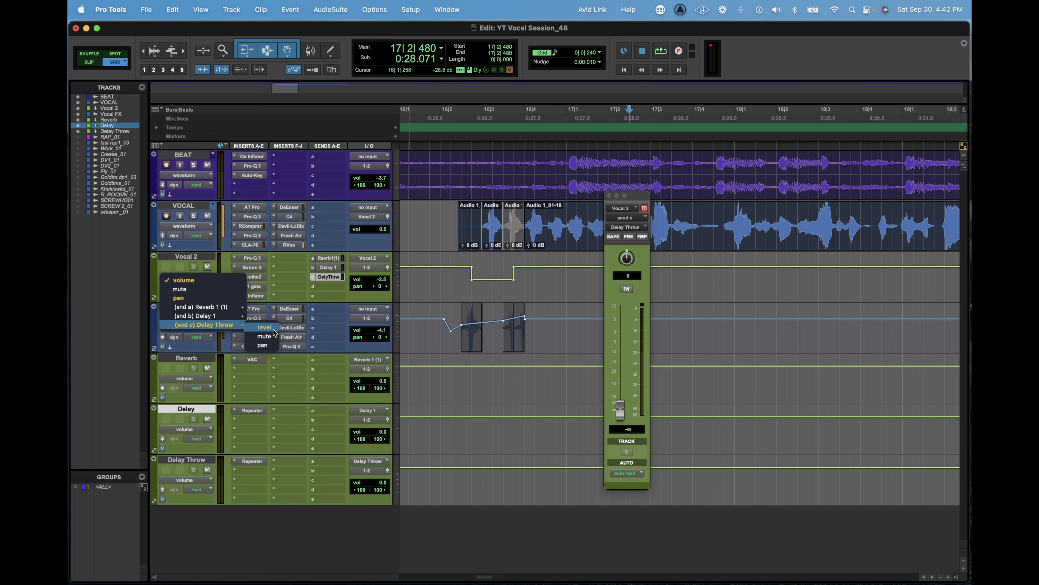
pyautogui.click(265, 327)
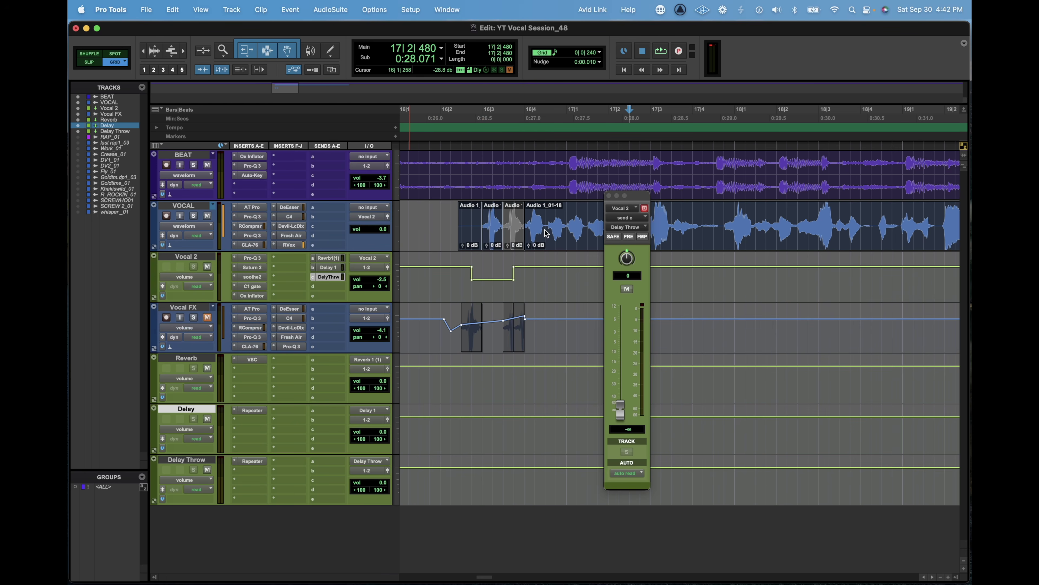
pyautogui.click(608, 196)
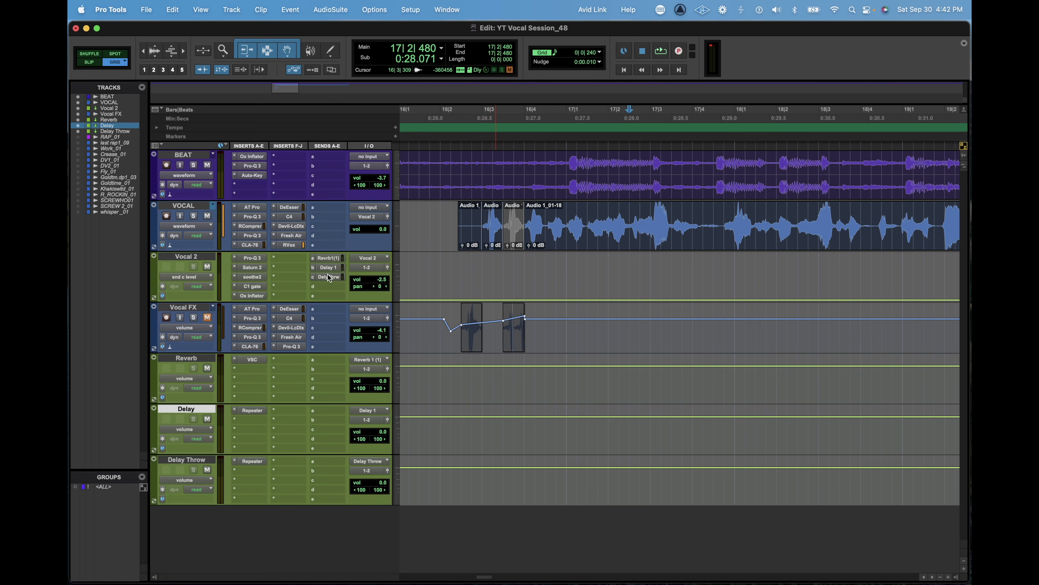
# - Examine the Delay Throw send level automation on Vocal 2 against the vocal phrases, selecting the range that spans both throws
pyautogui.press('r')
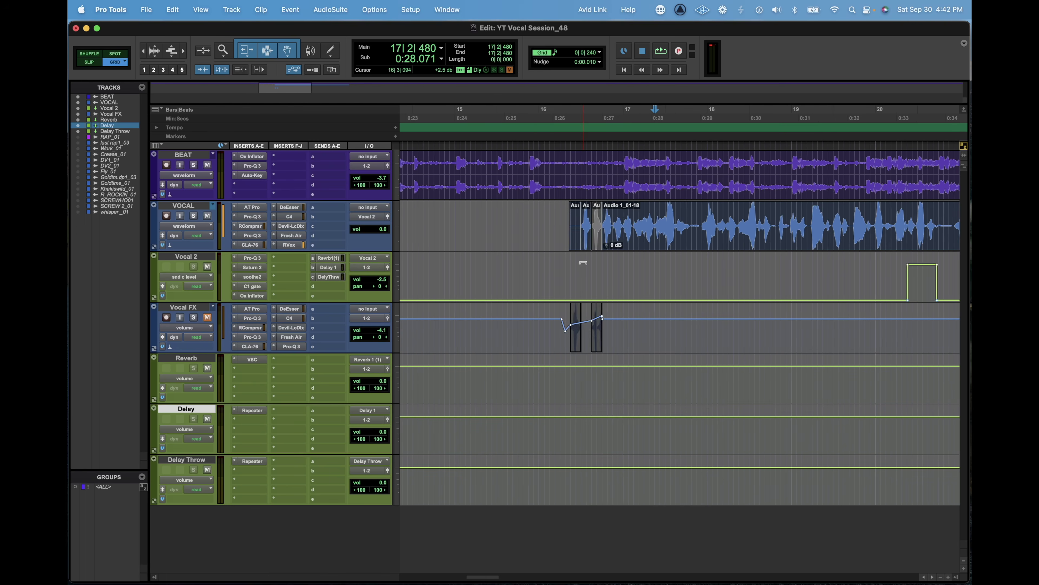
pyautogui.hscroll(4, 815, 285)
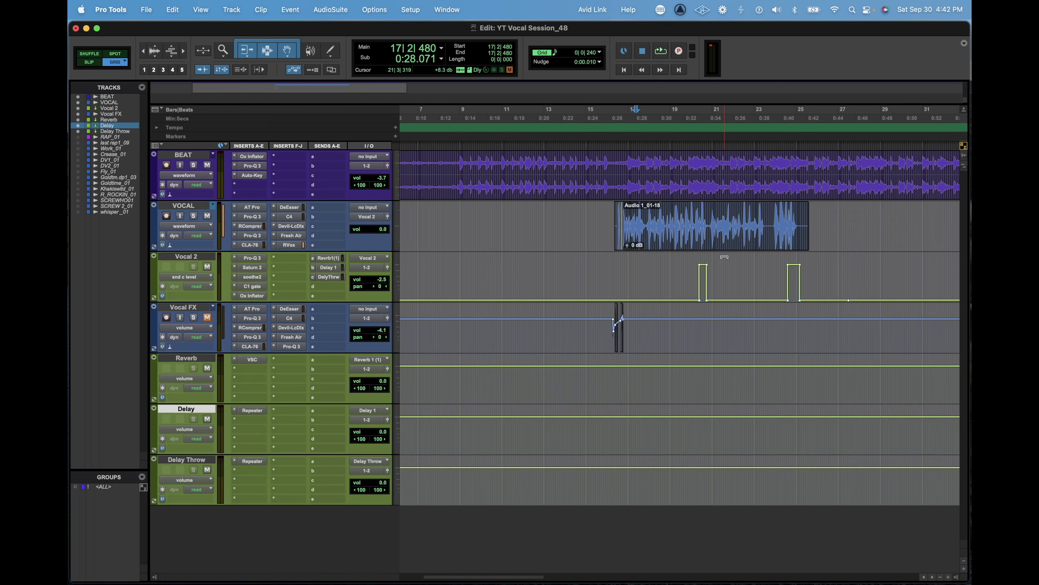
pyautogui.press('r')
pyautogui.press('r')
pyautogui.click(684, 228)
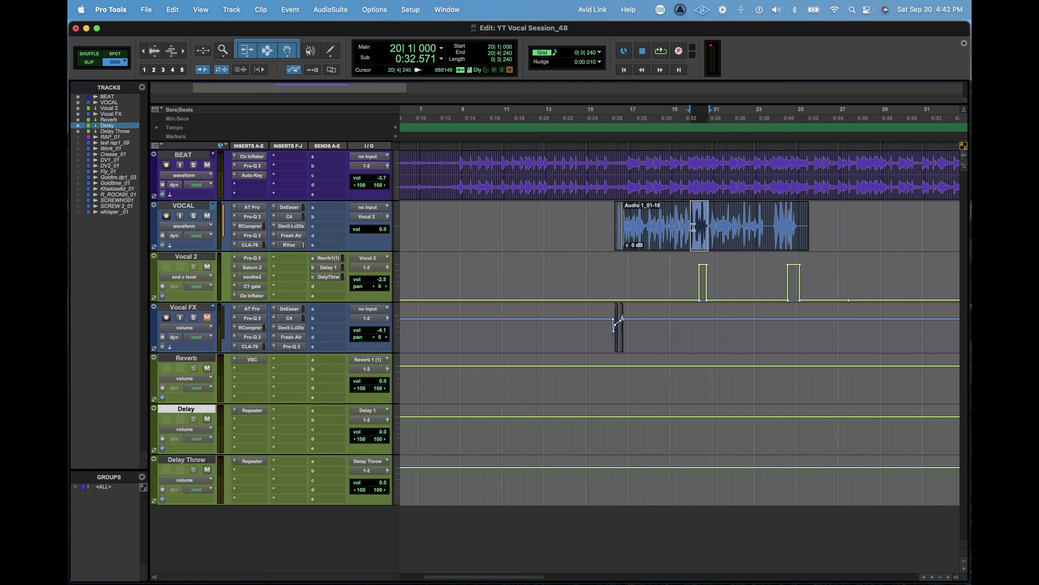
pyautogui.click(702, 264)
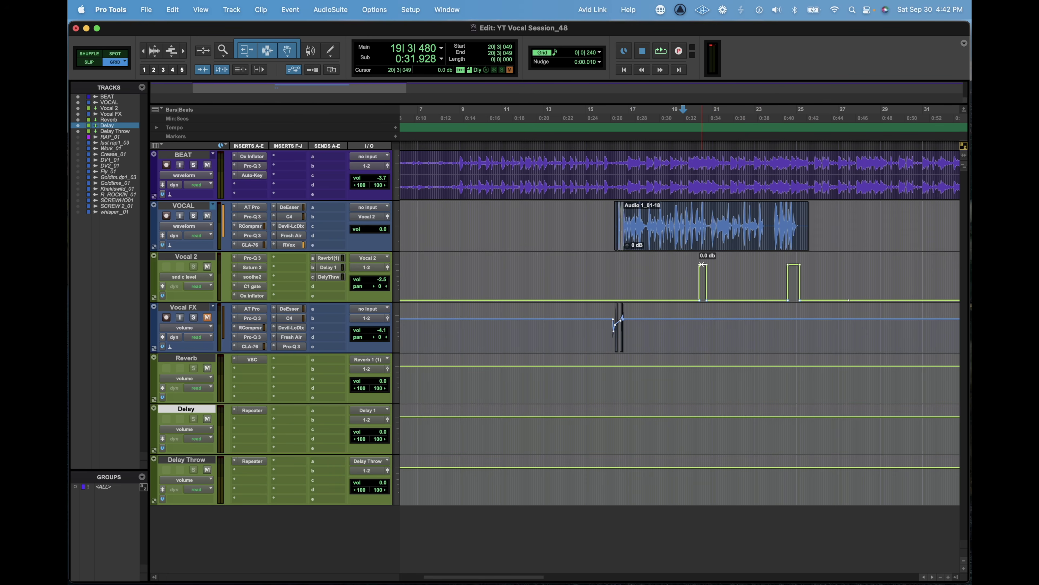
pyautogui.moveTo(673, 273); pyautogui.dragTo(827, 277)
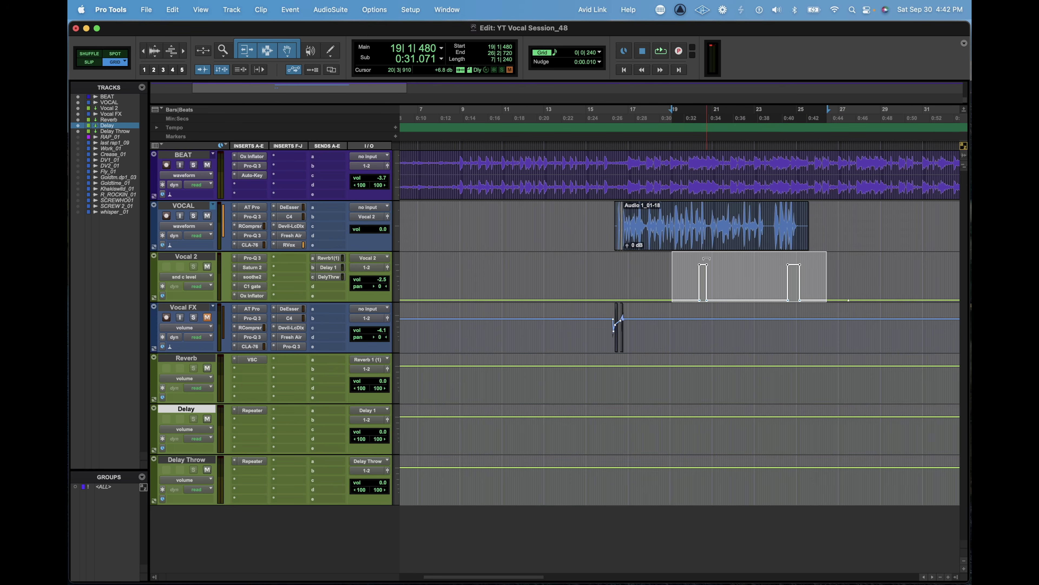
# - Move the Delay Throw track directly below Vocal 2 and look over its Repeater plug-in settings
pyautogui.moveTo(175, 459); pyautogui.dragTo(209, 300)
pyautogui.click(251, 309)
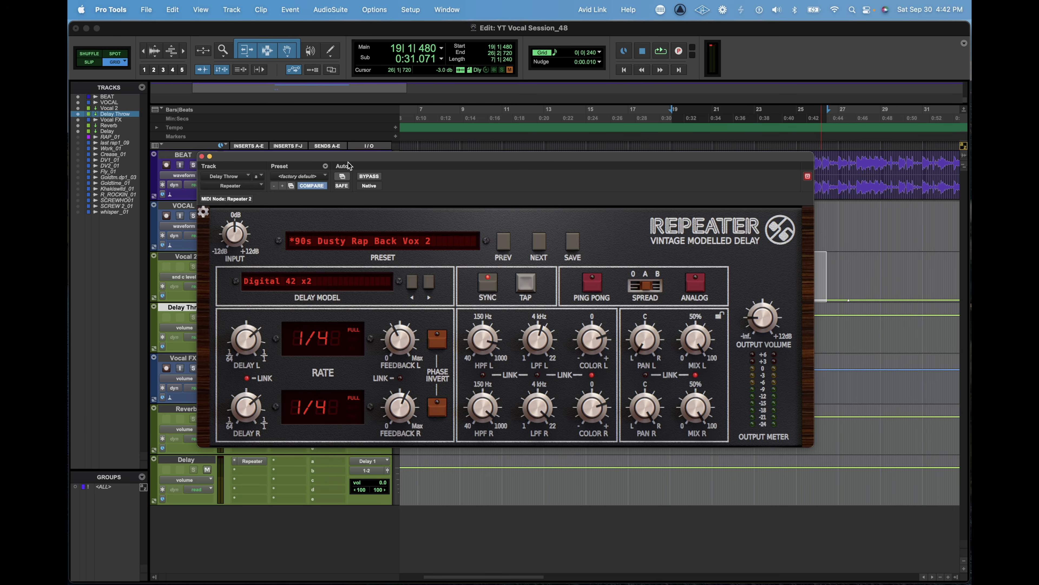
pyautogui.moveTo(334, 158); pyautogui.dragTo(319, 201)
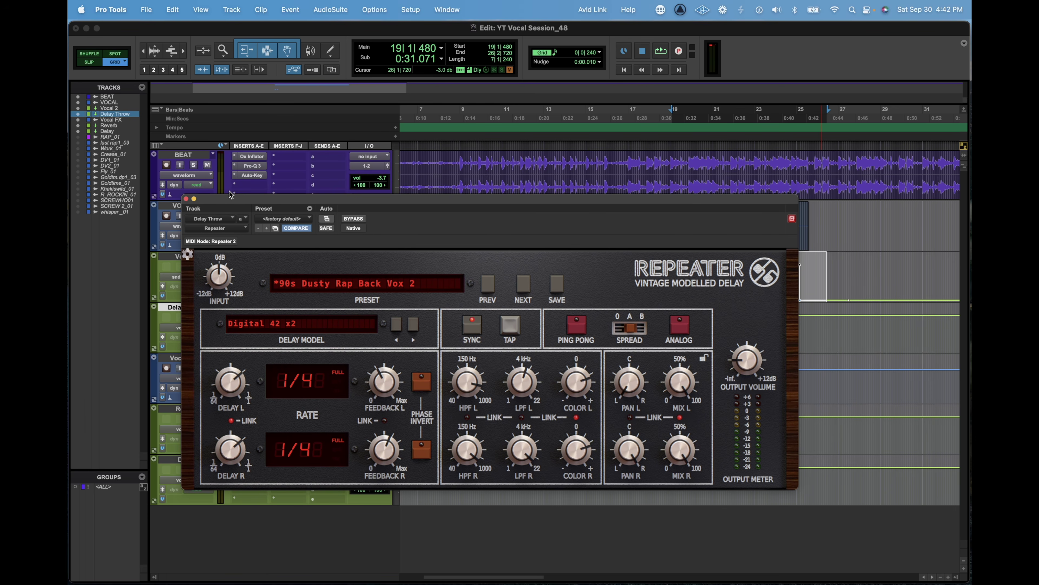
pyautogui.click(186, 199)
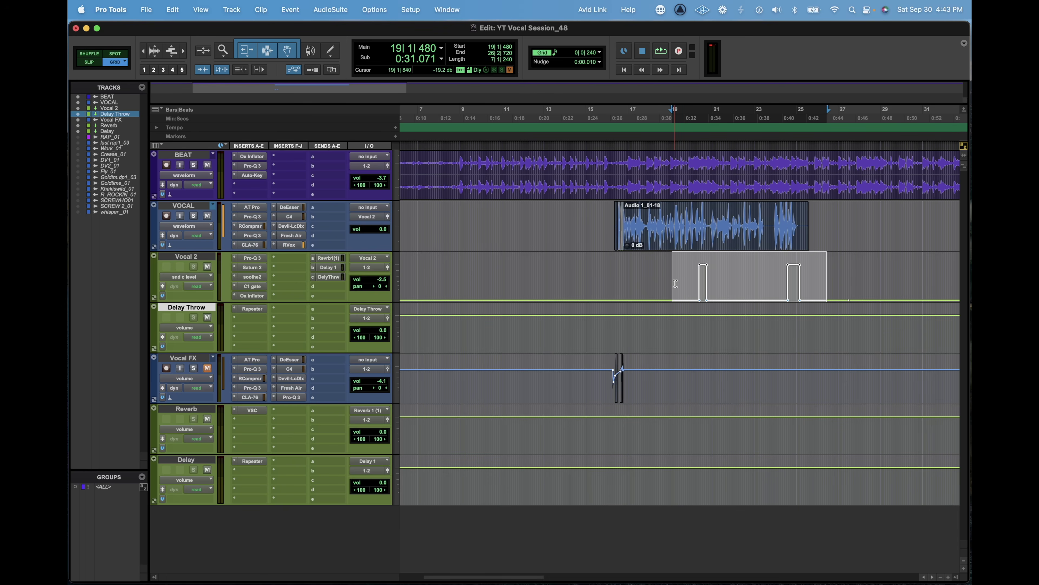
# - Audition the first delay throw in the full mix, and again with VOCAL soloed
pyautogui.press('space')
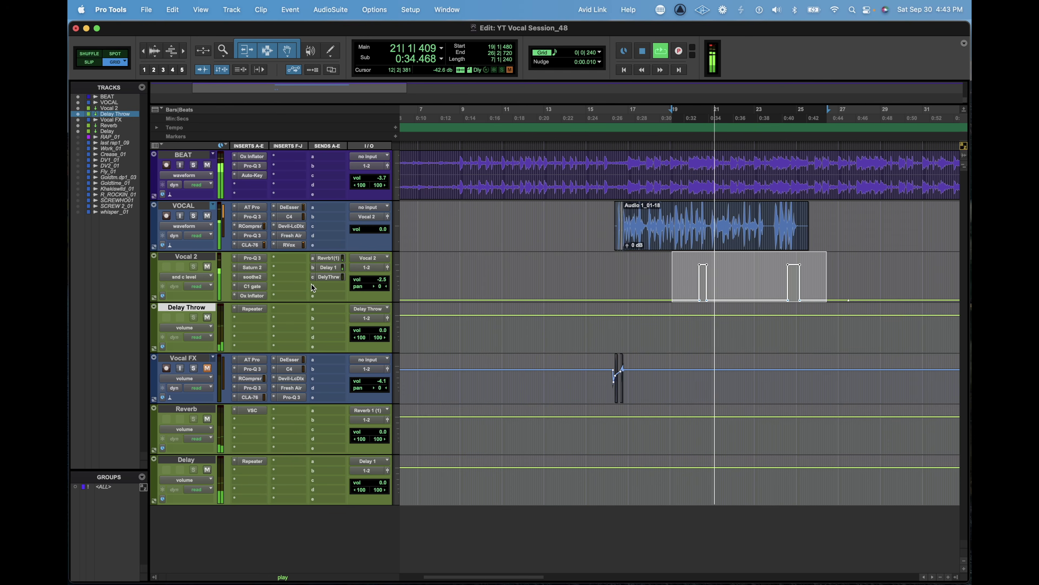
pyautogui.press('space')
pyautogui.moveTo(690, 280); pyautogui.dragTo(721, 278)
pyautogui.click(193, 215)
pyautogui.press('space')
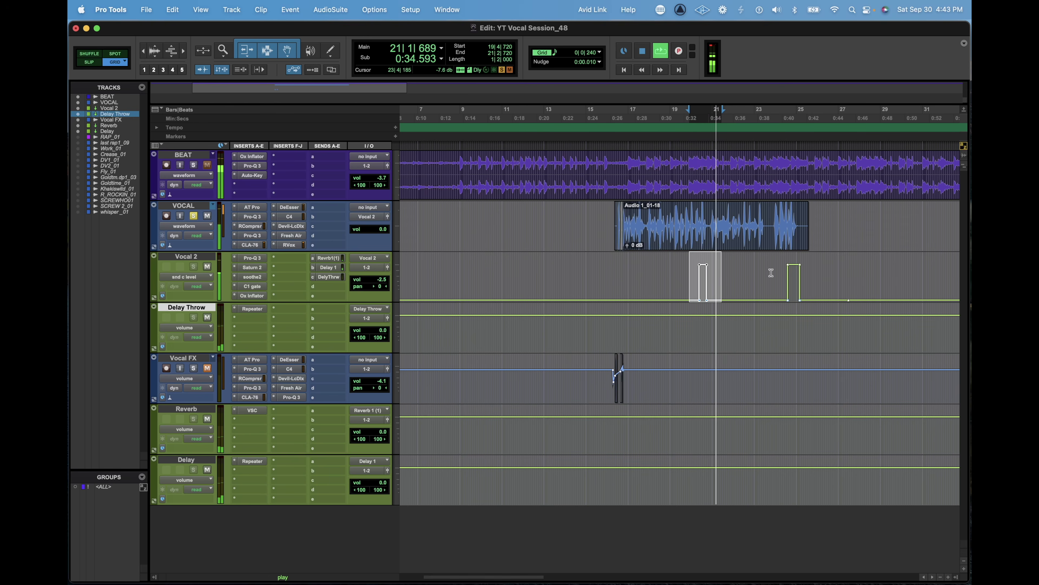
pyautogui.press('space')
# - Delete the second delay throw's send automation on Vocal 2 and audition the final vocal phrase without it
pyautogui.moveTo(765, 282); pyautogui.dragTo(872, 284)
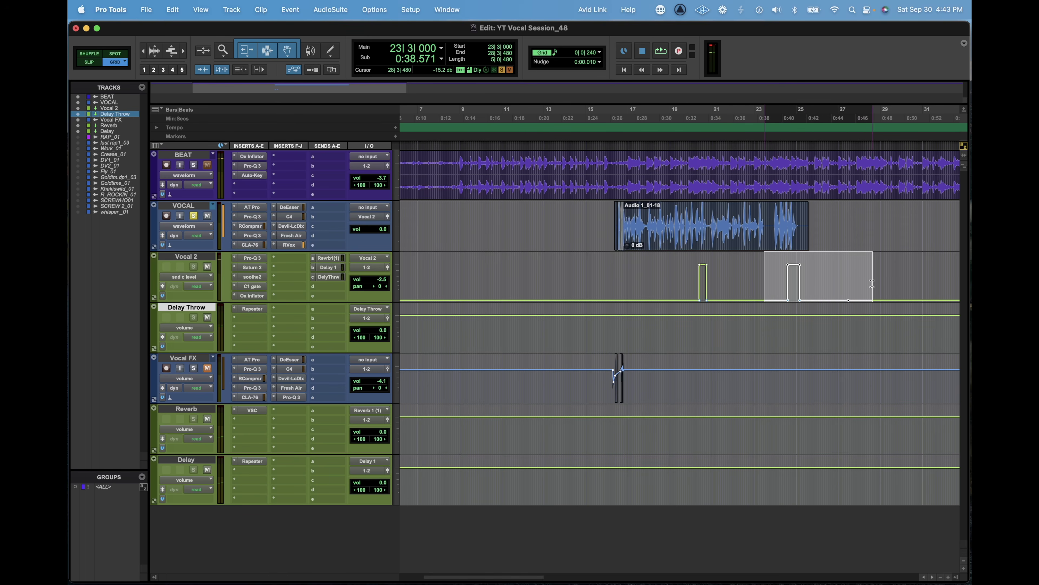
pyautogui.press('Delete')
pyautogui.click(772, 270)
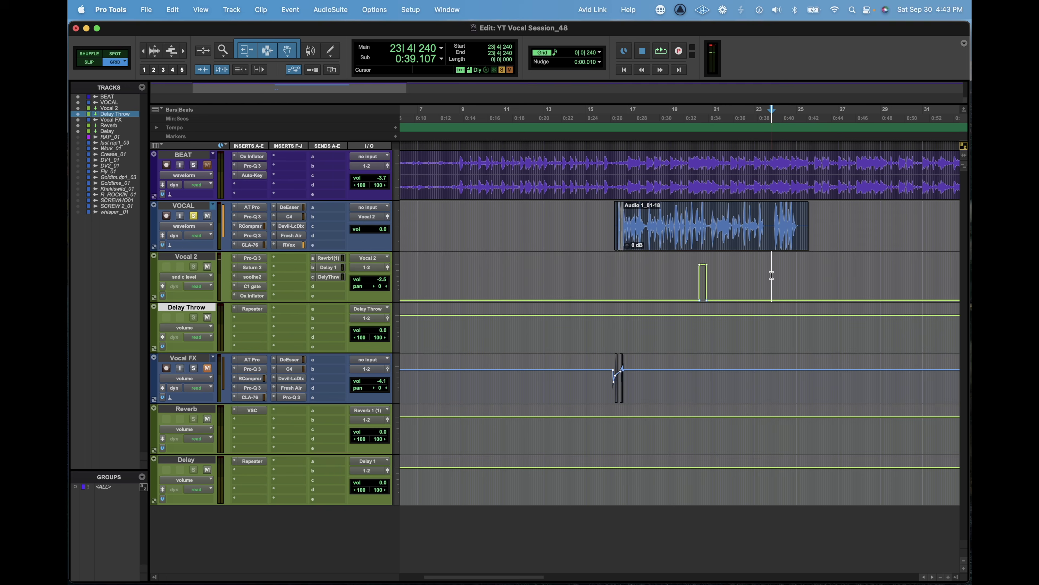
pyautogui.press('space')
pyautogui.press('t')
pyautogui.press('t')
pyautogui.press('t')
pyautogui.hscroll(2, 769, 274)
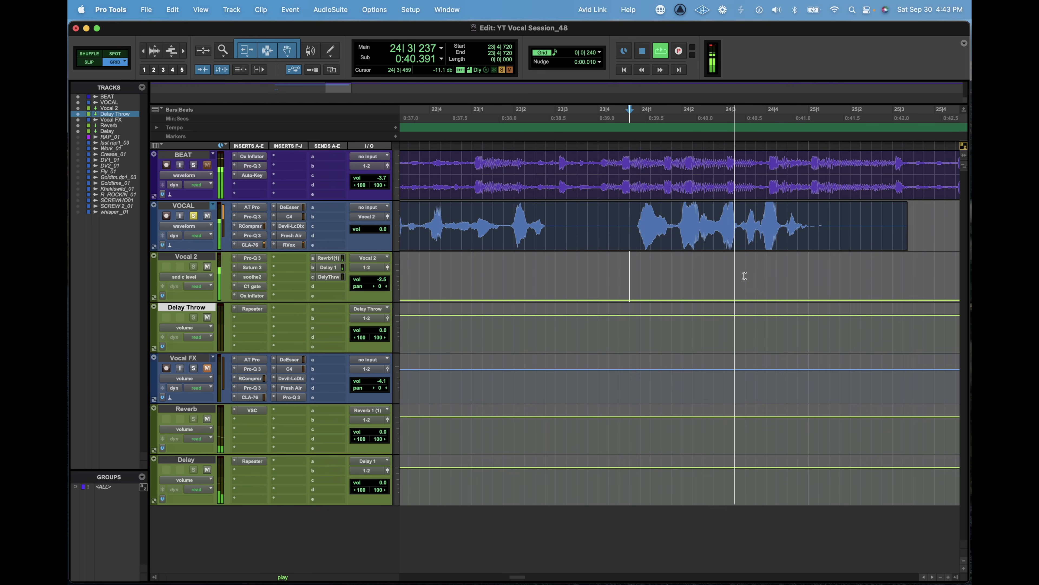
pyautogui.press('space')
# - Raise the Delay Throw send automation on Vocal 2 from 24|3|480 to 25|1|720 and audition the resulting throw
pyautogui.moveTo(693, 270); pyautogui.dragTo(764, 164)
pyautogui.press('super+z')
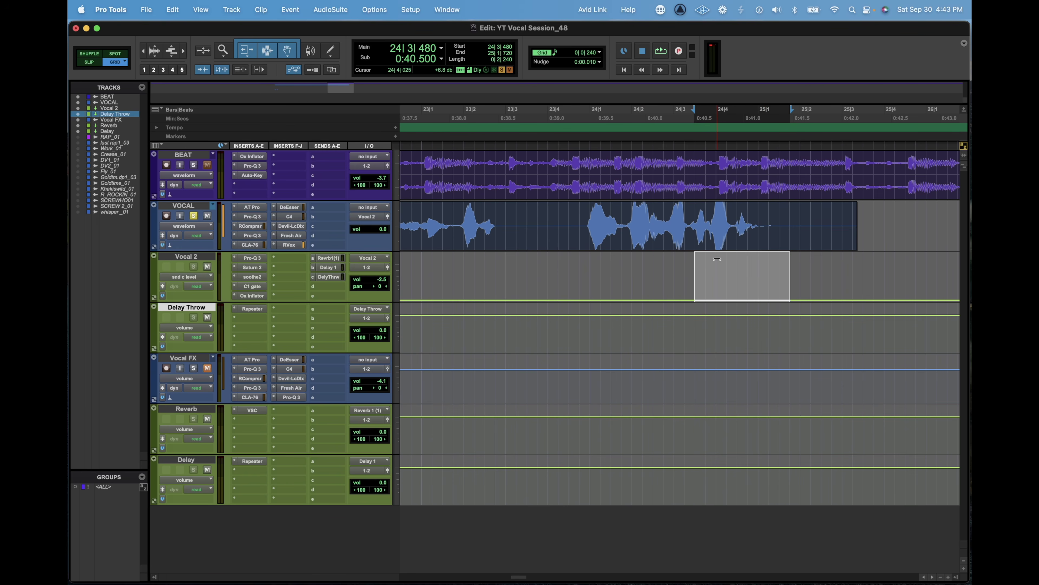
pyautogui.moveTo(717, 261); pyautogui.dragTo(716, 406)
pyautogui.click(618, 282)
pyautogui.press('space')
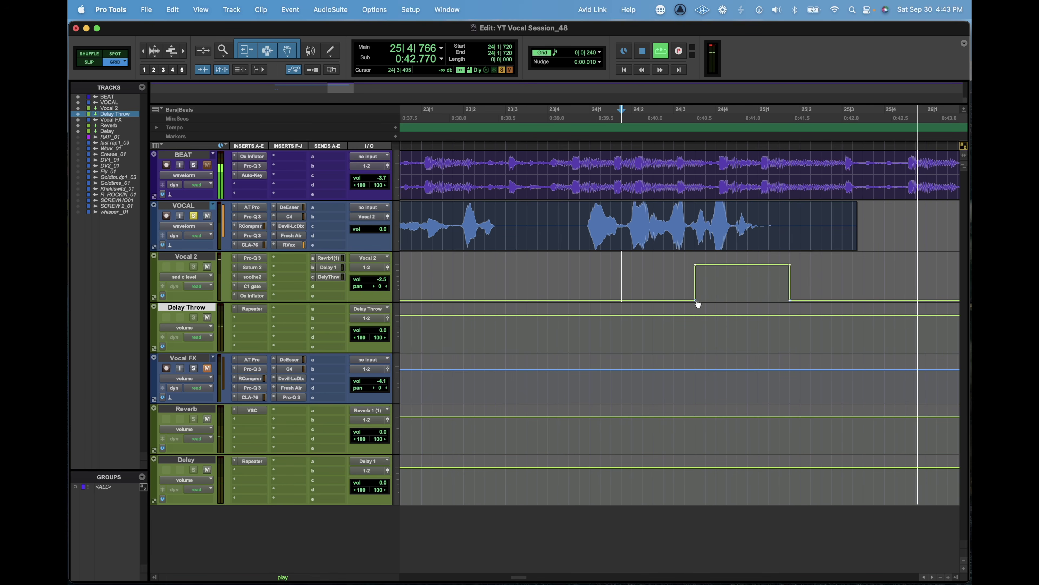
pyautogui.press('space')
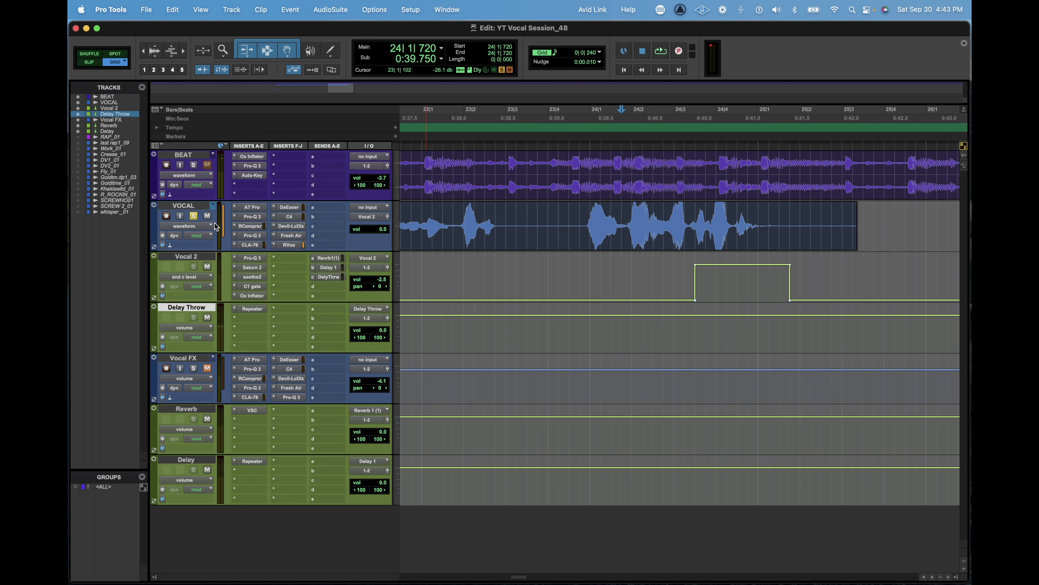
# - Take VOCAL out of solo and select Vocal 2 from 18|3|480 to 27|1|240, covering both delay throws
pyautogui.click(194, 216)
pyautogui.press('super+bracketleft')
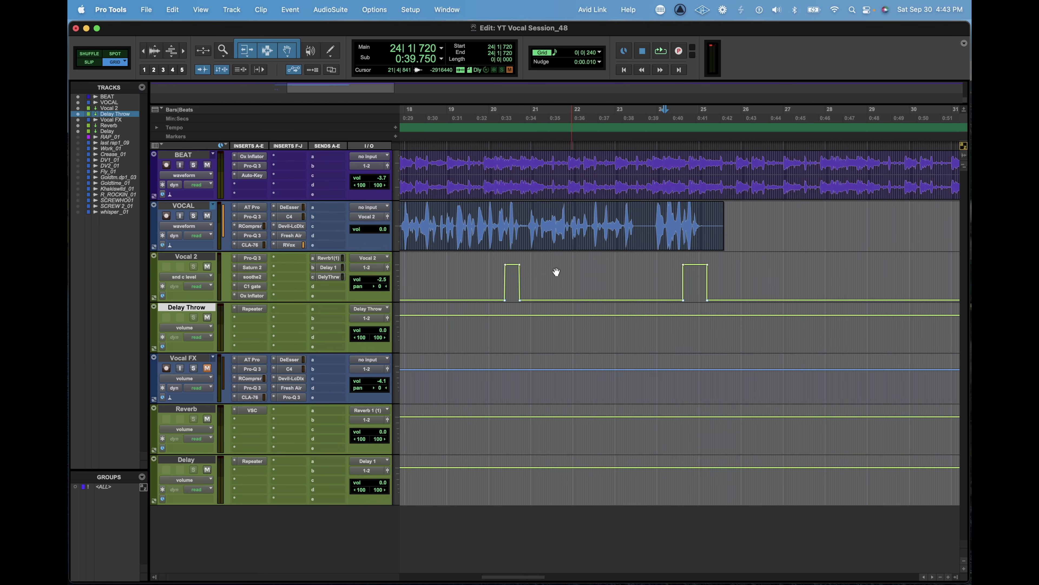
pyautogui.hscroll(-5, 557, 274)
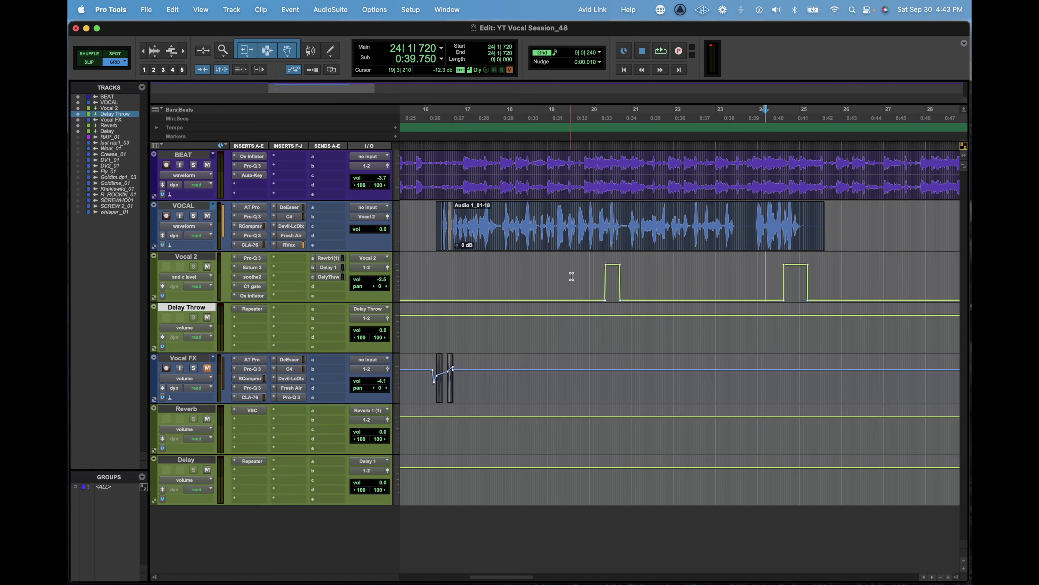
pyautogui.moveTo(534, 277); pyautogui.dragTo(896, 281)
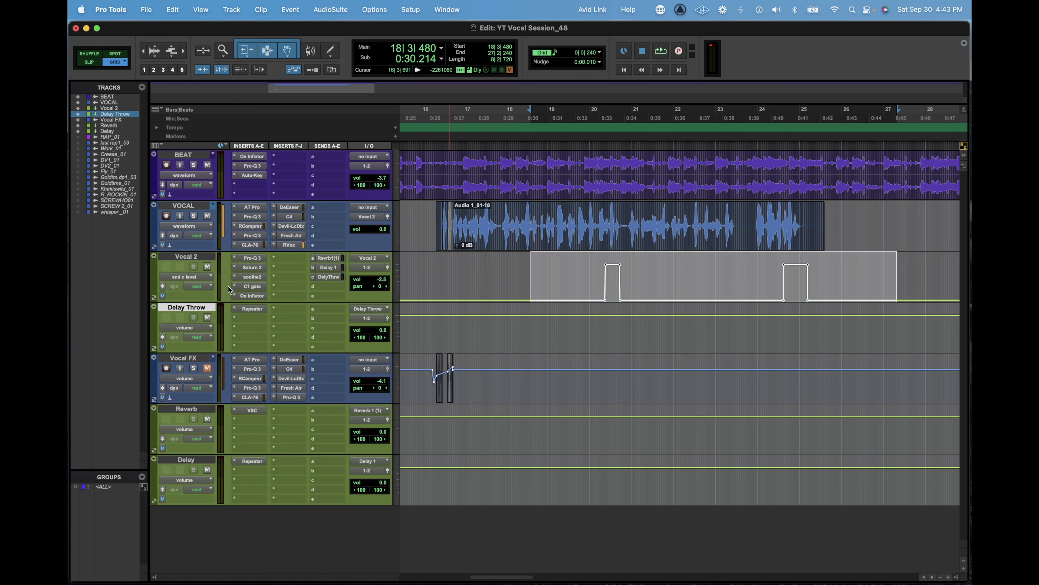
# - Open the Repeater plug-in on Delay Throw, review its rate, filter and mix settings, and close it
pyautogui.click(251, 309)
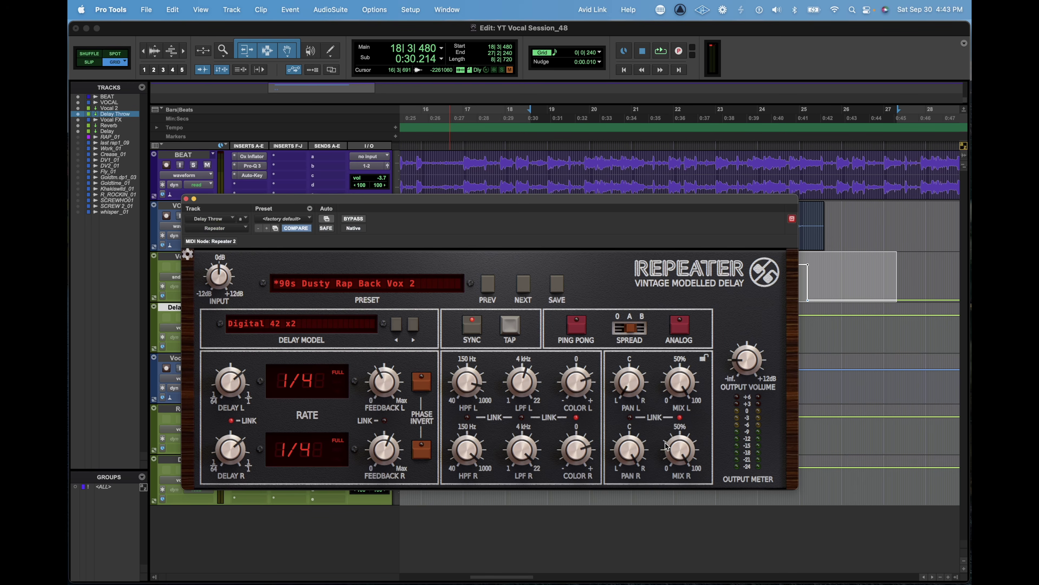
pyautogui.click(186, 199)
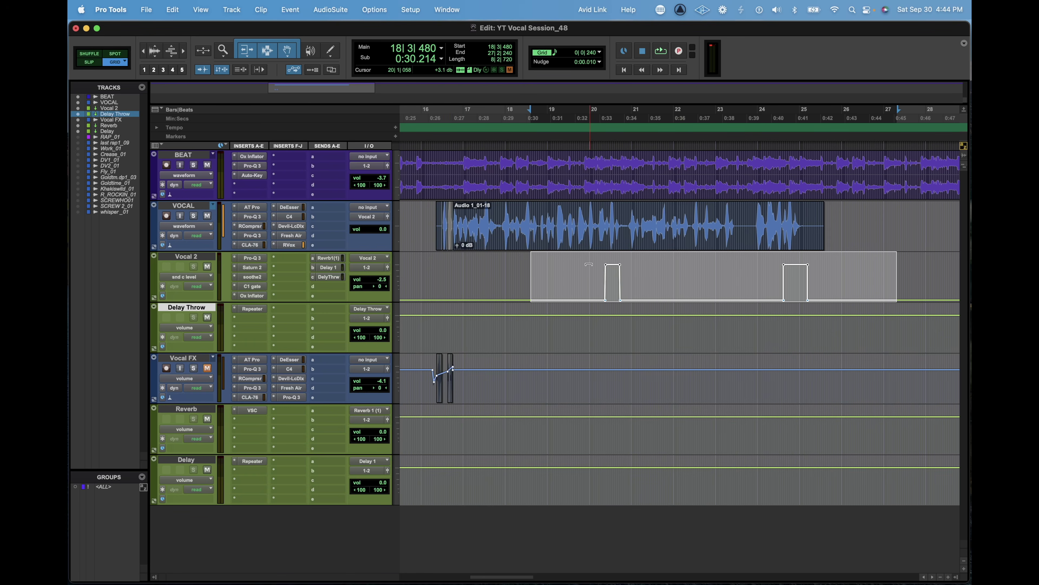
# - Select the opening vocal section from 16|2|000 to 16|4|480 across VOCAL through Vocal FX and play it
pyautogui.press('super+bracketright')
pyautogui.press('super+bracketright')
pyautogui.press('super+bracketright')
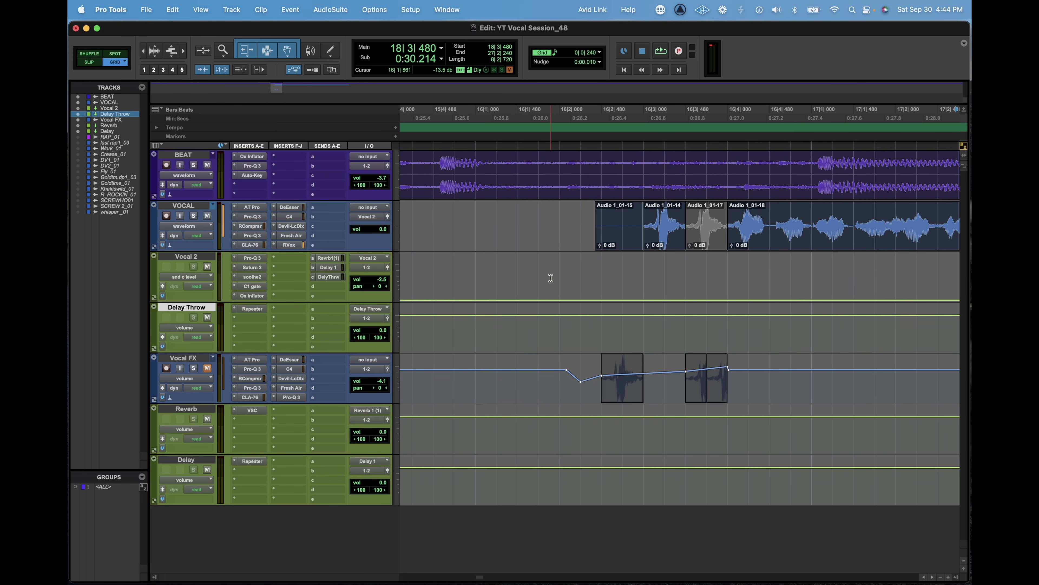
pyautogui.moveTo(551, 278); pyautogui.dragTo(779, 403)
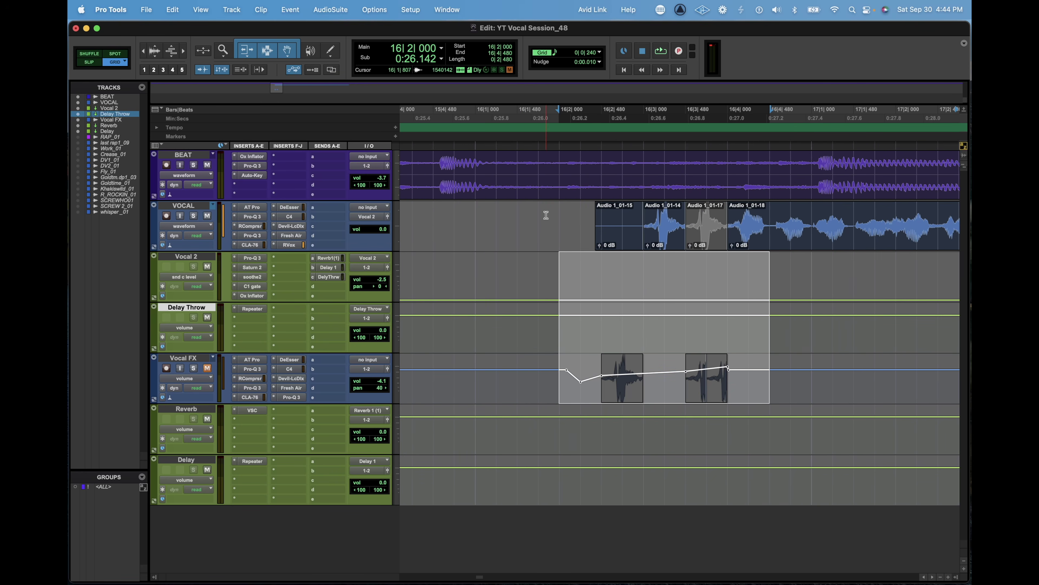
pyautogui.hotkey('shift', 'p')
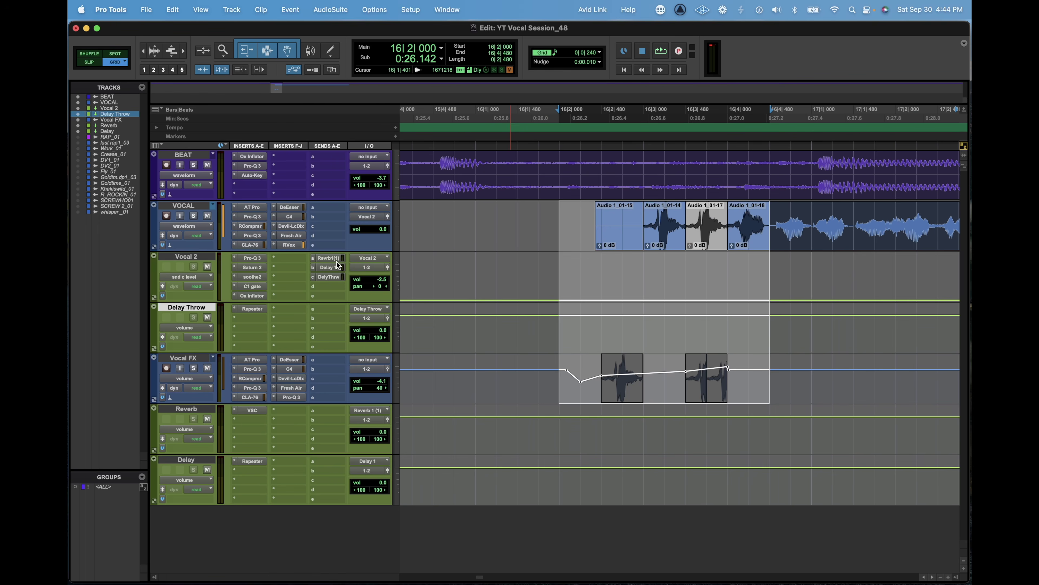
pyautogui.press('space')
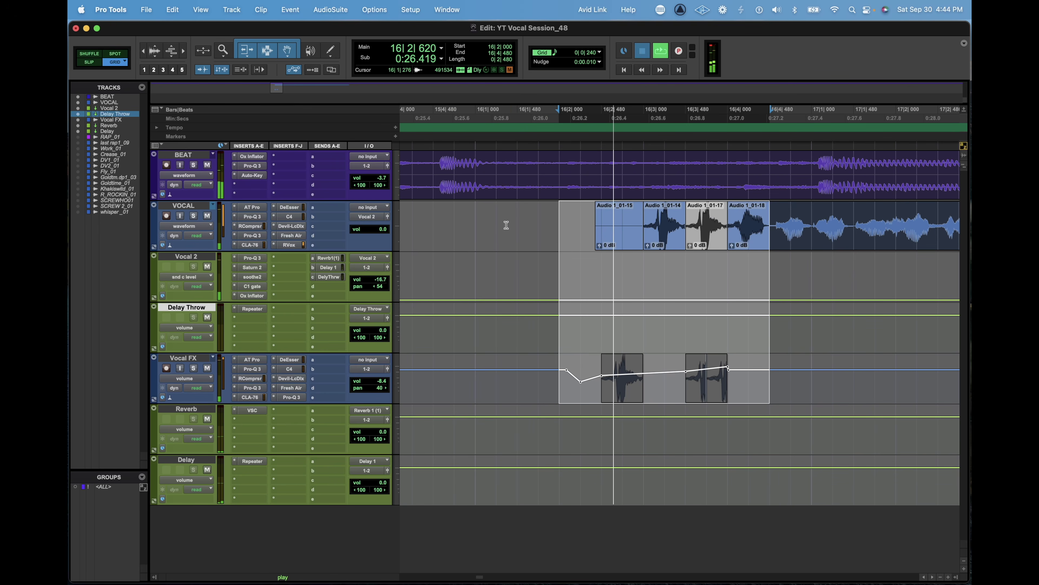
# - Replay the opening vocal phrase with its chopped effect clips from 16|1|240
pyautogui.press('space')
pyautogui.click(497, 226)
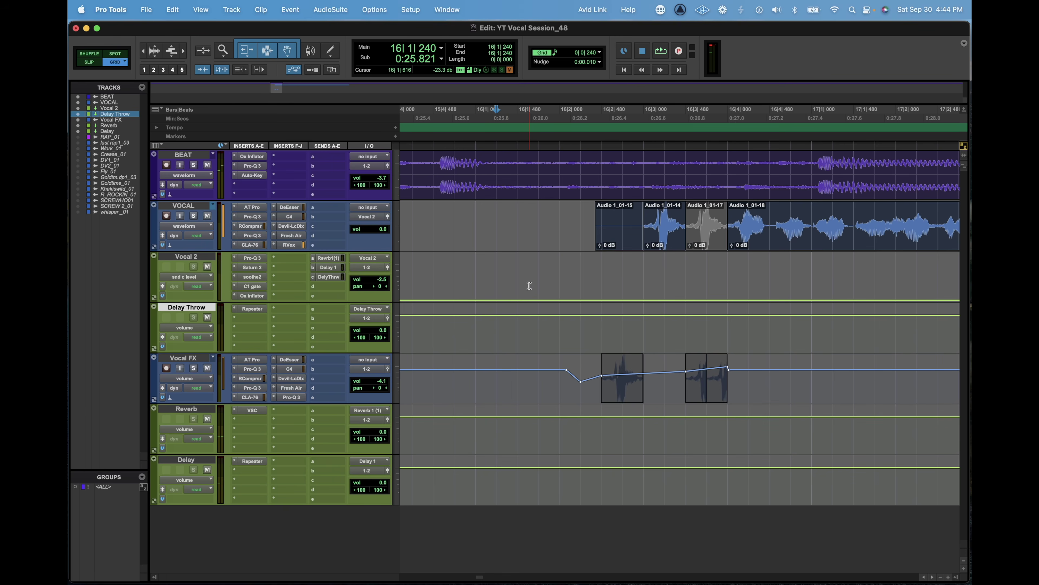
pyautogui.press('space')
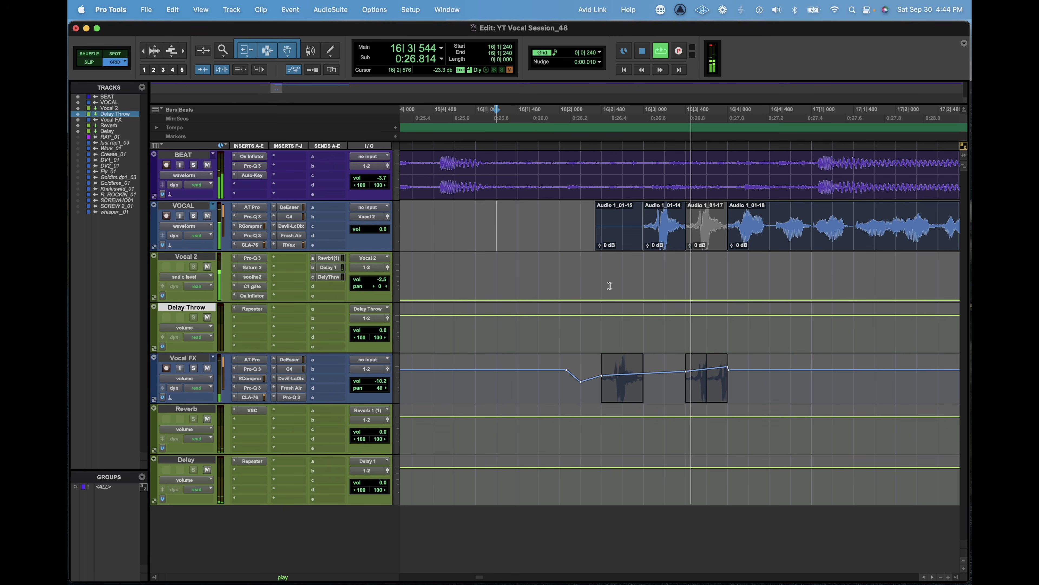
pyautogui.press('space')
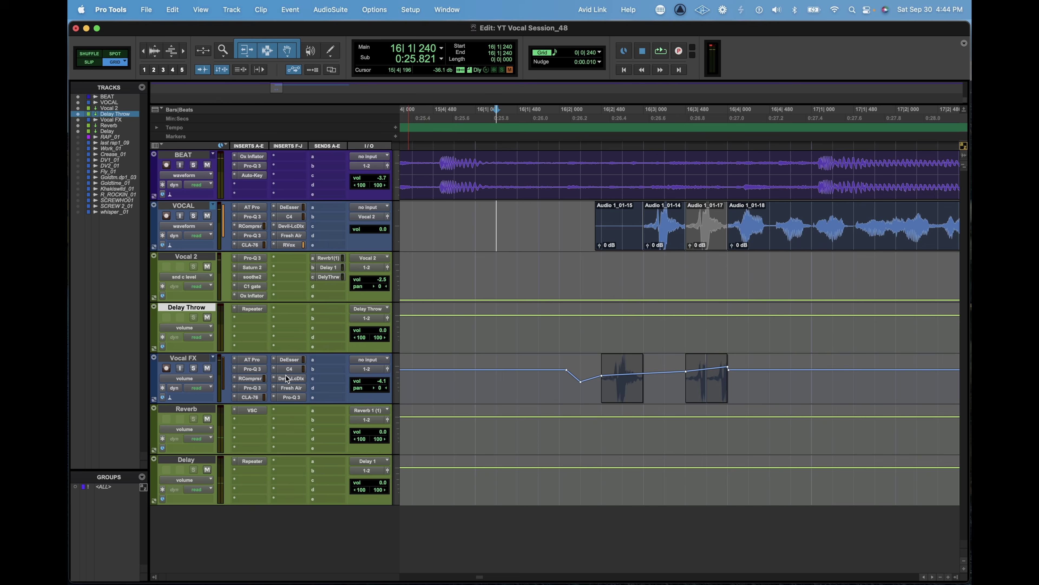
# - Make the Vocal FX track inactive and restore the chopped opening of VOCAL to one continuous clip
pyautogui.rightClick(200, 357)
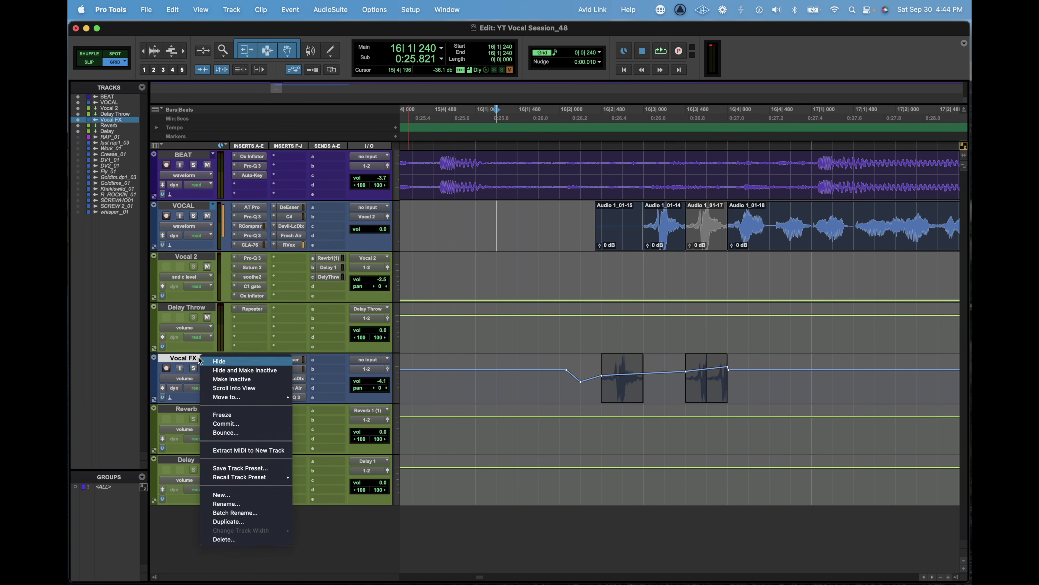
pyautogui.click(219, 383)
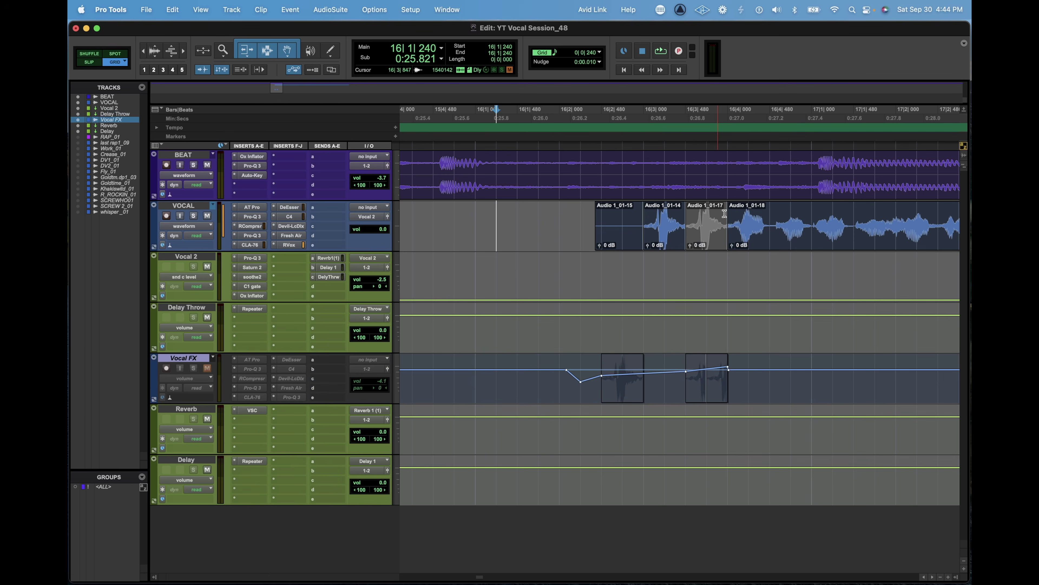
pyautogui.moveTo(730, 223); pyautogui.dragTo(458, 241)
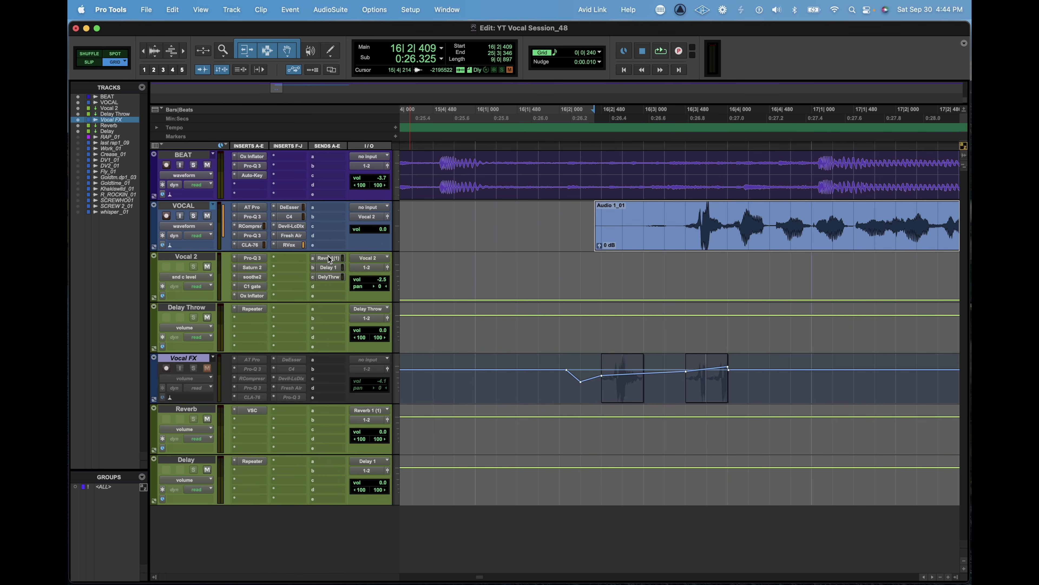
# - Create one new mono audio track directly below VOCAL
pyautogui.click(183, 206)
pyautogui.press('shift+super+n')
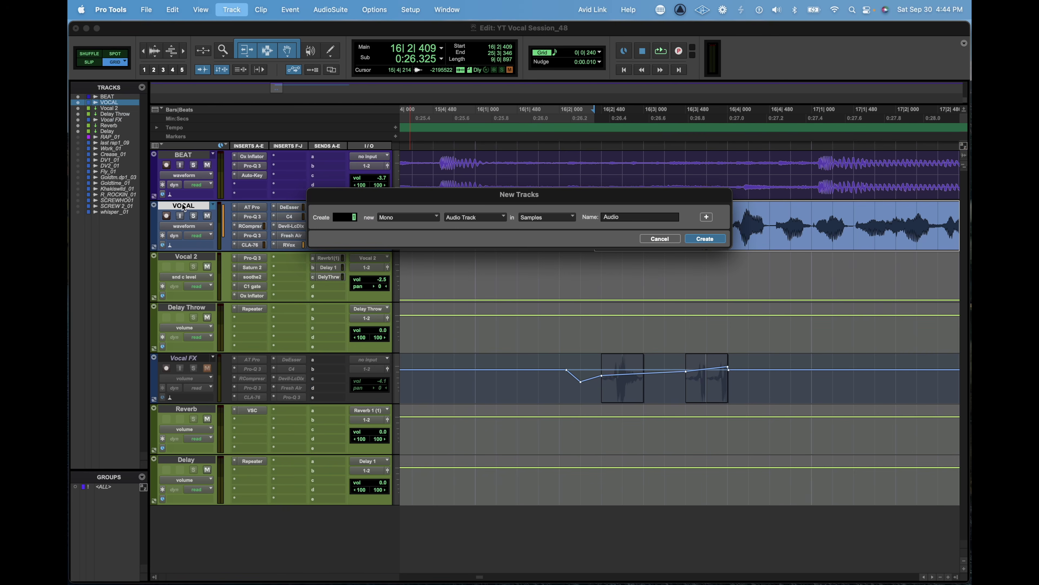
pyautogui.press('Return')
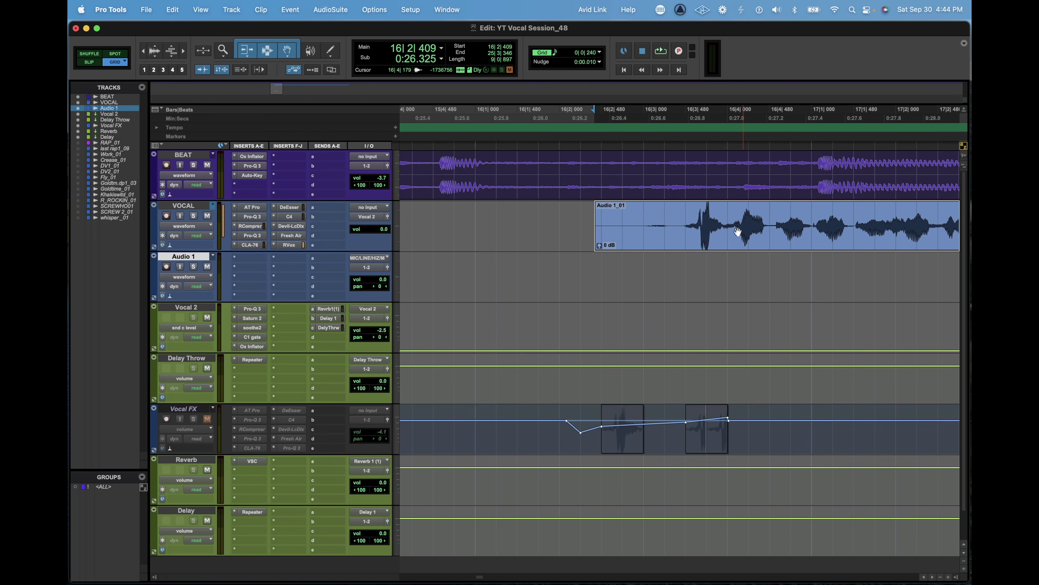
# - Solo VOCAL and audition the word from 16|3|480 to 16|4|000
pyautogui.moveTo(685, 218); pyautogui.dragTo(717, 224)
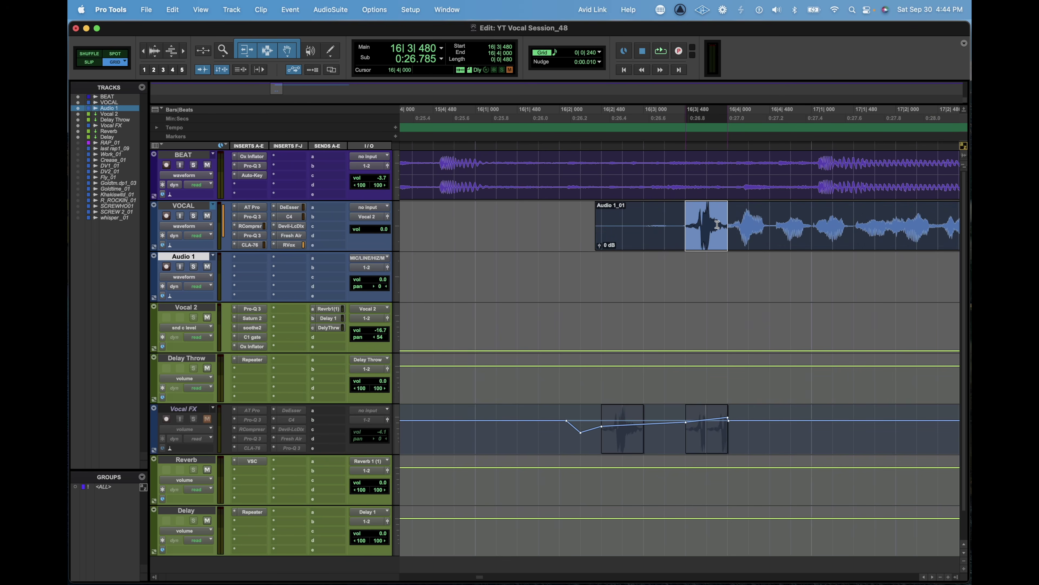
pyautogui.click(687, 221)
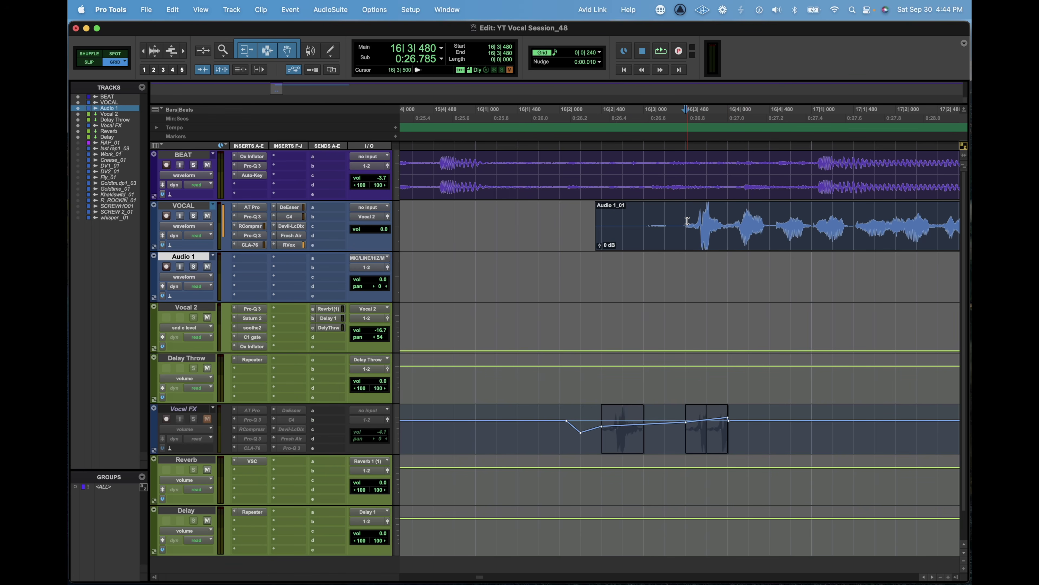
pyautogui.hotkey('shift', 's')
pyautogui.moveTo(687, 222); pyautogui.dragTo(728, 225)
pyautogui.press('space')
pyautogui.press('space')
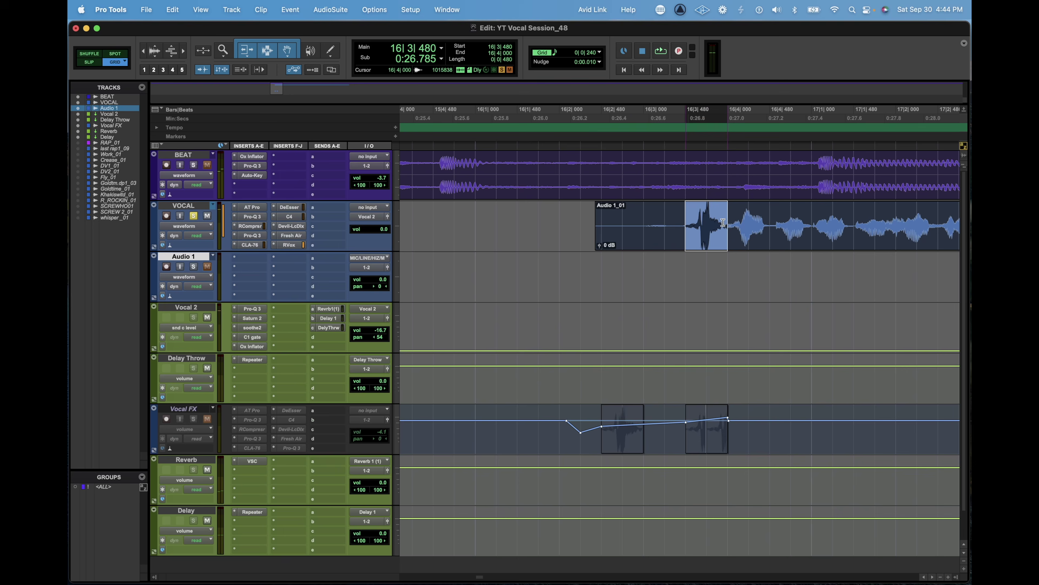
# - Copy the selected VOCAL word onto Audio 1 at 16|2|480 and repeat it at 16|3|480 and 16|3|720
pyautogui.press('super+c')
pyautogui.click(597, 268)
pyautogui.press('super+v')
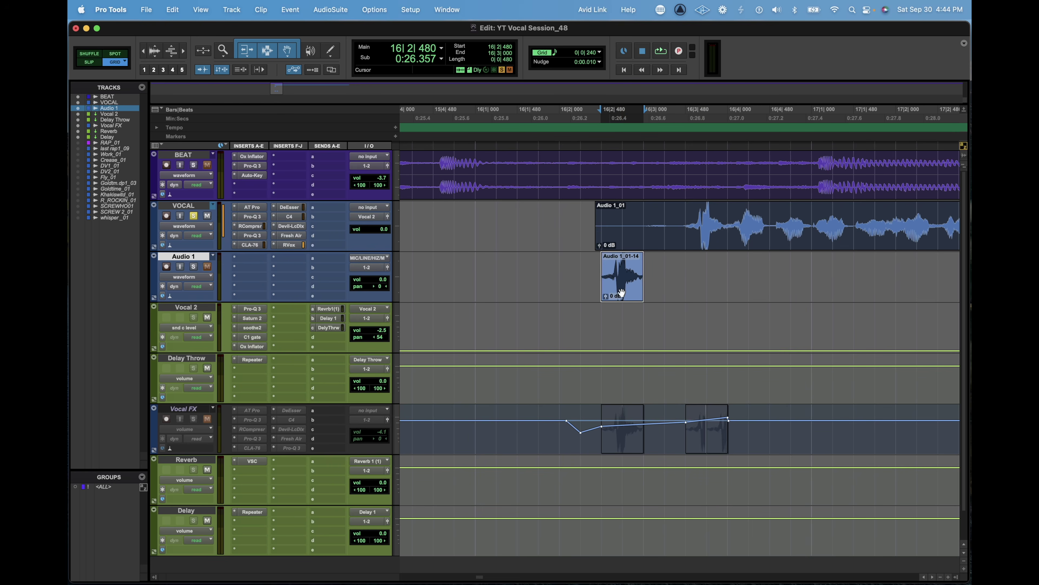
pyautogui.moveTo(621, 293); pyautogui.dragTo(721, 297)
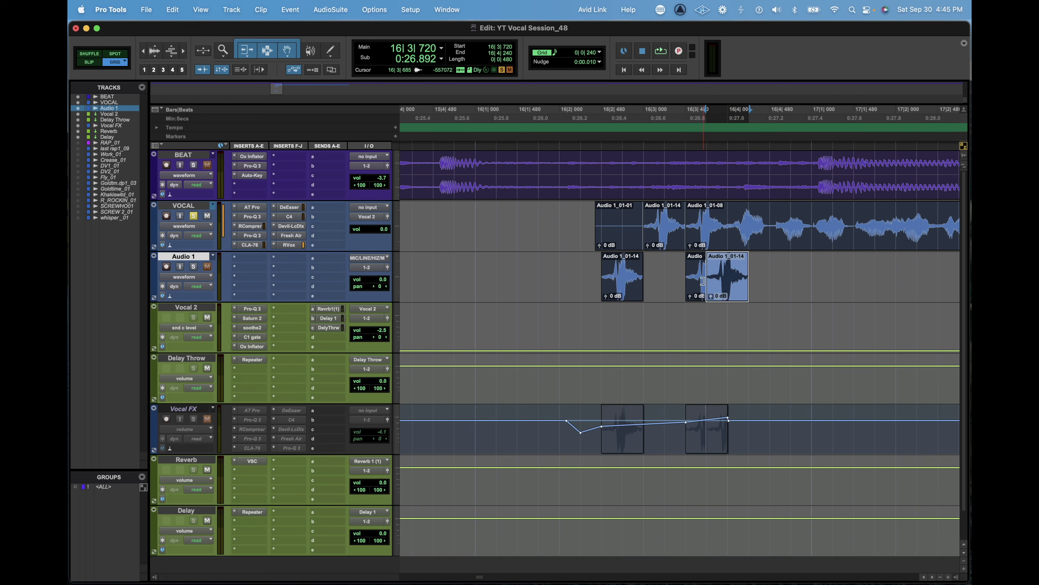
# - Split VOCAL at 16|4|000, mute the word before the split, and trim the start of the following clip to 16|4|054
pyautogui.click(725, 222)
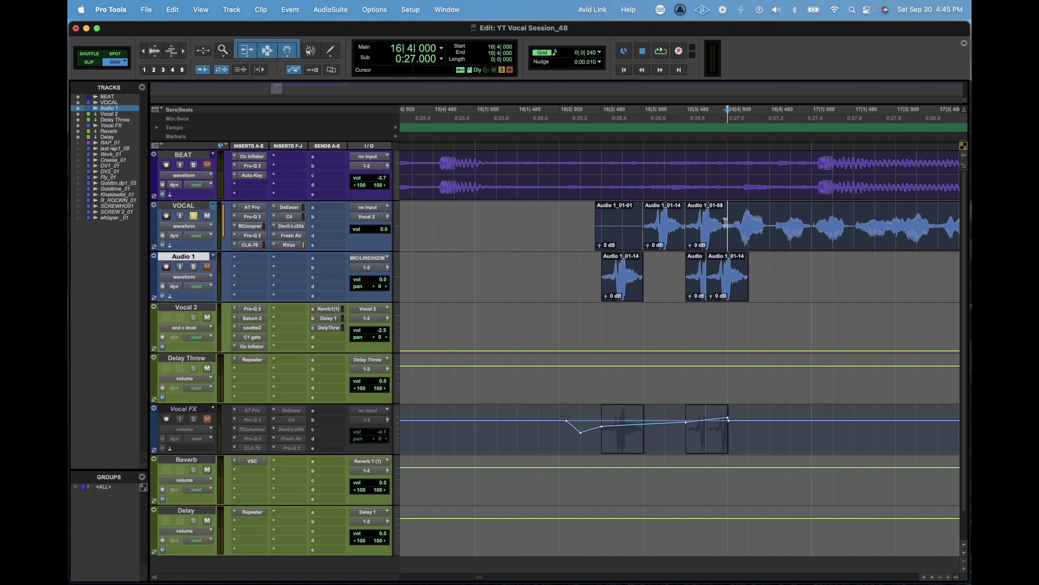
pyautogui.press('super+e')
pyautogui.click(714, 237)
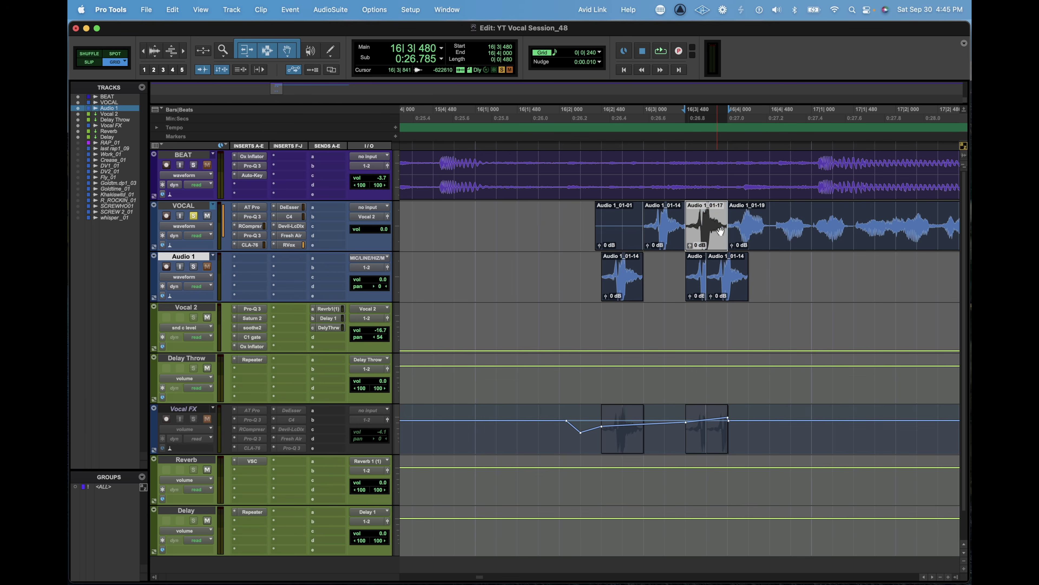
pyautogui.moveTo(729, 213); pyautogui.dragTo(734, 213)
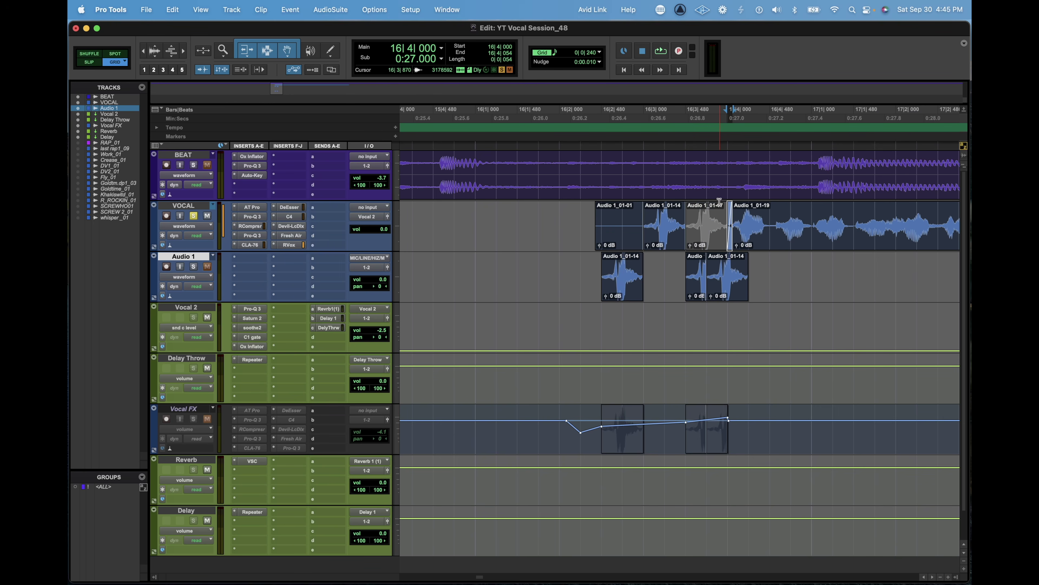
# - Delete the leading VOCAL clip that precedes the chopped word at 16|3|000
pyautogui.moveTo(561, 271); pyautogui.dragTo(815, 268)
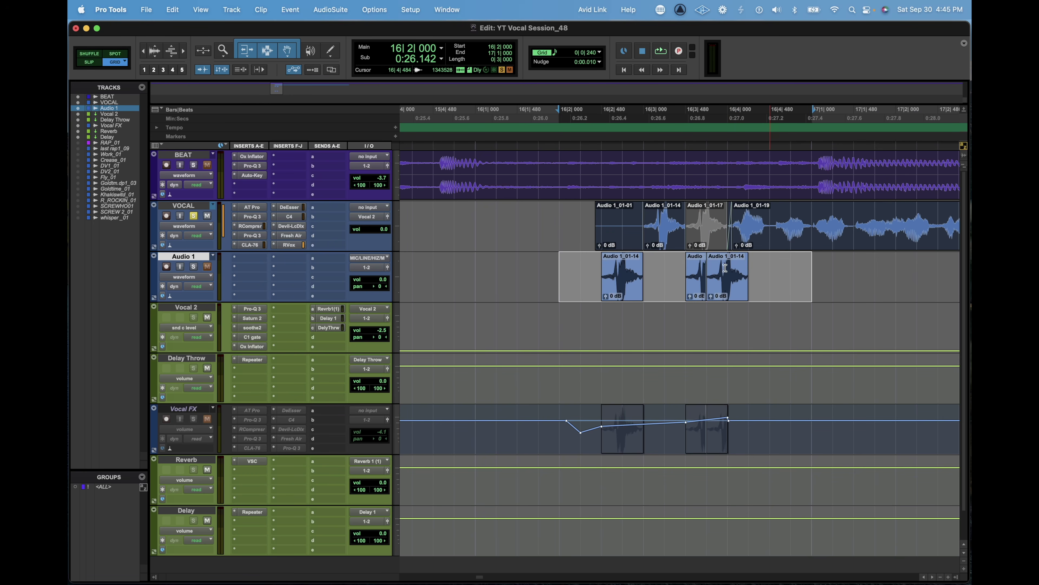
pyautogui.moveTo(579, 264); pyautogui.dragTo(801, 283)
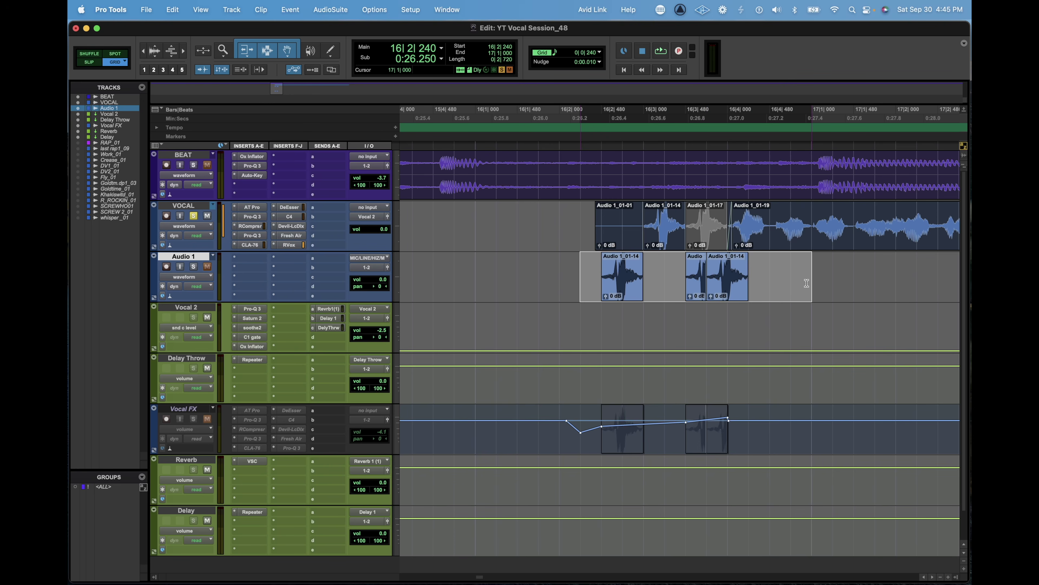
pyautogui.click(605, 232)
pyautogui.press('Delete')
# - Solo Audio 1 alongside VOCAL and play the chopped phrase from 16|2|000
pyautogui.click(563, 212)
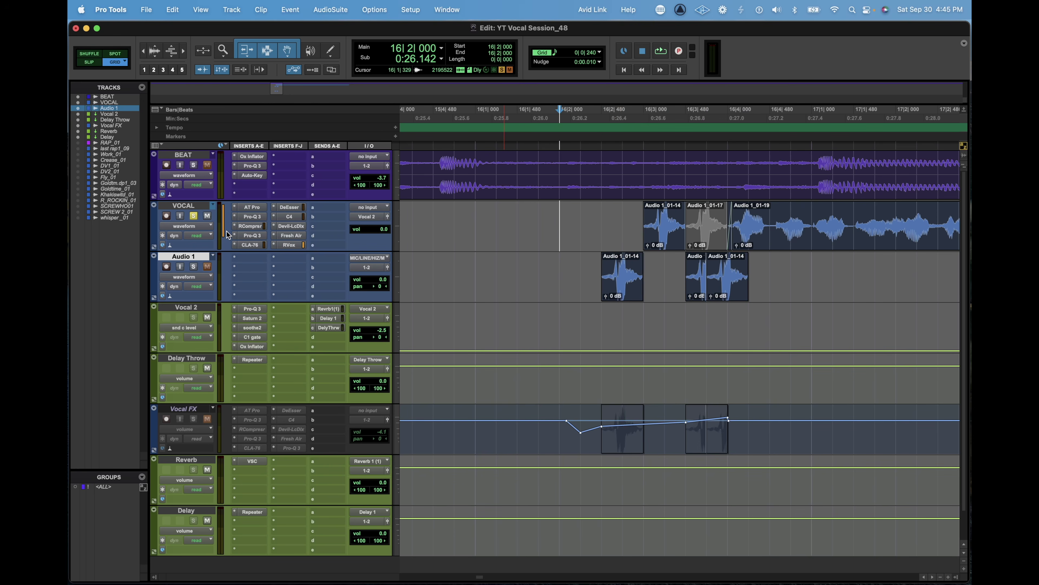
pyautogui.click(194, 266)
pyautogui.press('space')
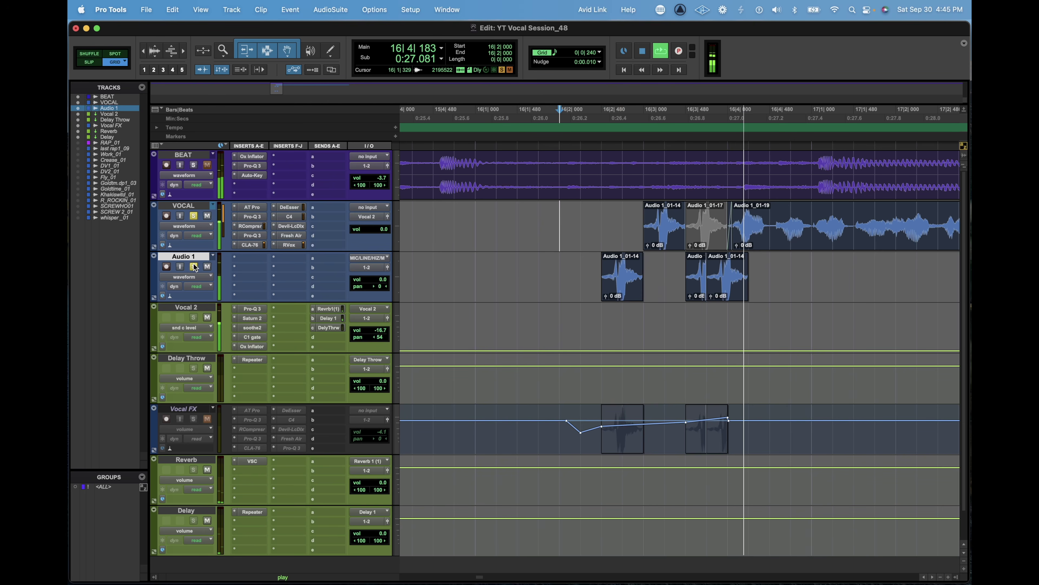
pyautogui.press('space')
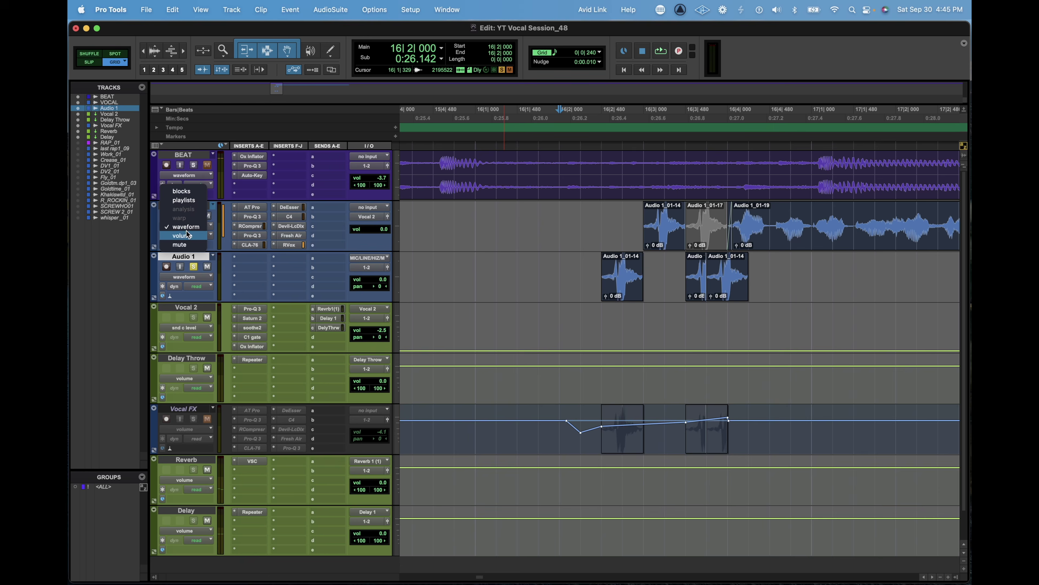
# - Move Vocal 2 above Audio 1 and copy the AT Pro, Pro-Q 3 and RCompressor inserts from VOCAL to Audio 1
pyautogui.moveTo(186, 307); pyautogui.dragTo(186, 257)
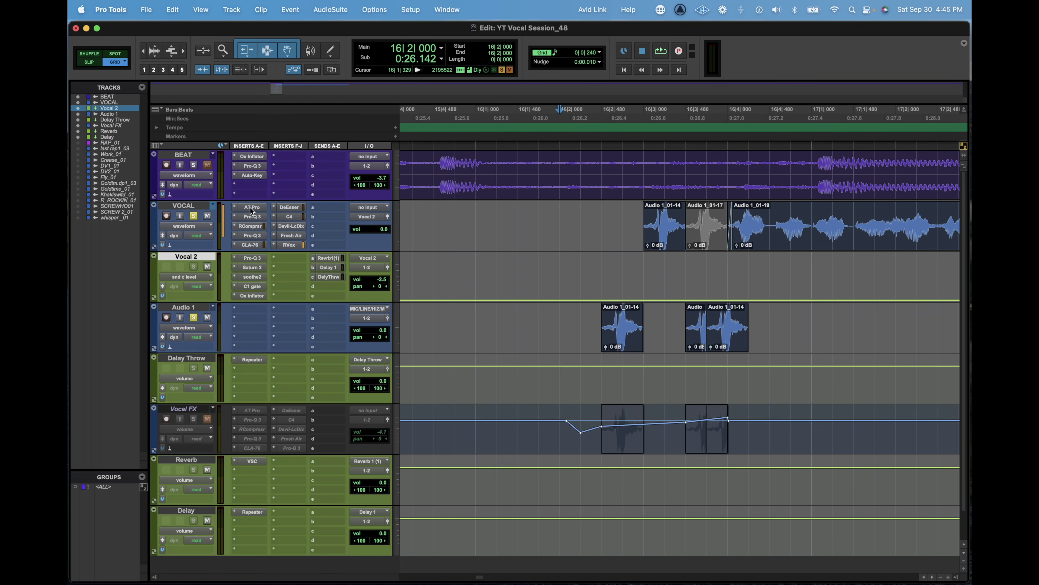
pyautogui.moveTo(244, 260); pyautogui.dragTo(248, 309)
pyautogui.moveTo(258, 215); pyautogui.dragTo(262, 321)
pyautogui.moveTo(253, 229); pyautogui.dragTo(254, 329)
pyautogui.moveTo(580, 321); pyautogui.dragTo(791, 323)
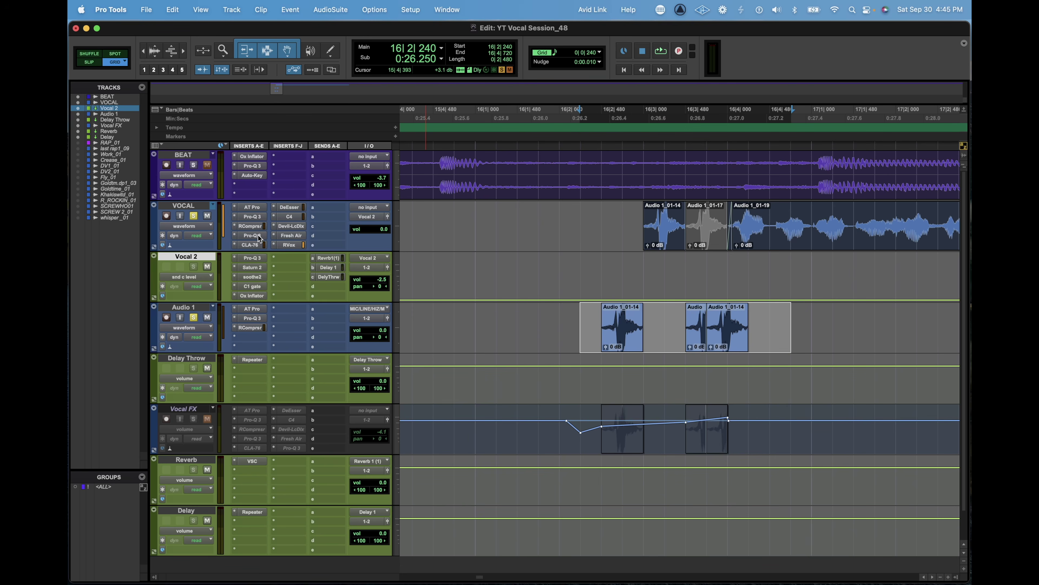
# - Copy the second Pro-Q 3, CLA-76, DeEsser, C4 and Devil-Loc inserts from VOCAL to Audio 1
pyautogui.moveTo(252, 257); pyautogui.dragTo(248, 346)
pyautogui.moveTo(297, 208); pyautogui.dragTo(298, 296)
pyautogui.moveTo(292, 219); pyautogui.dragTo(302, 319)
pyautogui.moveTo(288, 207); pyautogui.dragTo(299, 313)
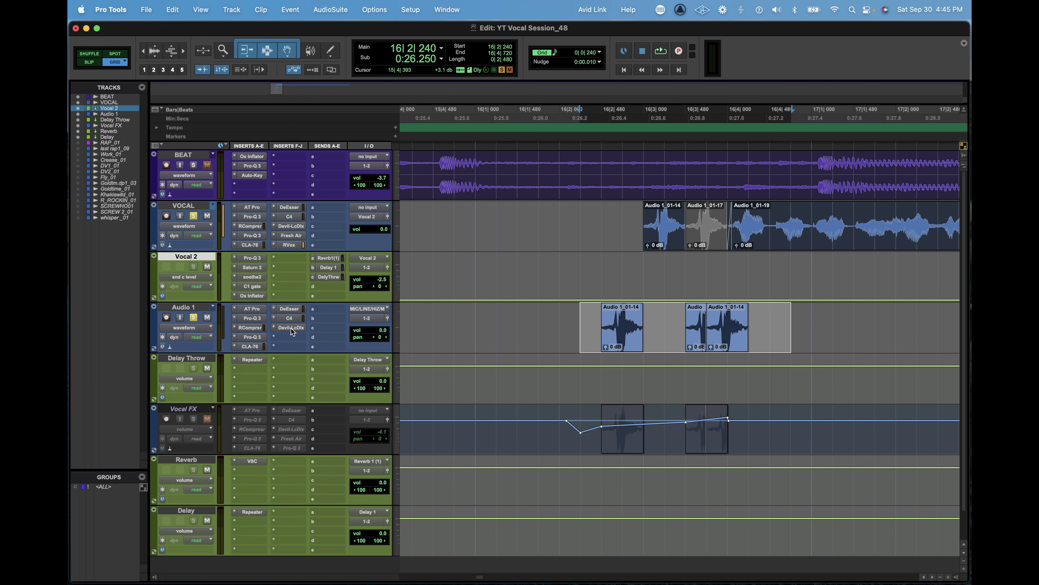
# - Insert FabFilter Pro-Q 3 (mono) after Devil-Loc on Audio 1, load its Phone preset, and close the plug-in
pyautogui.click(295, 338)
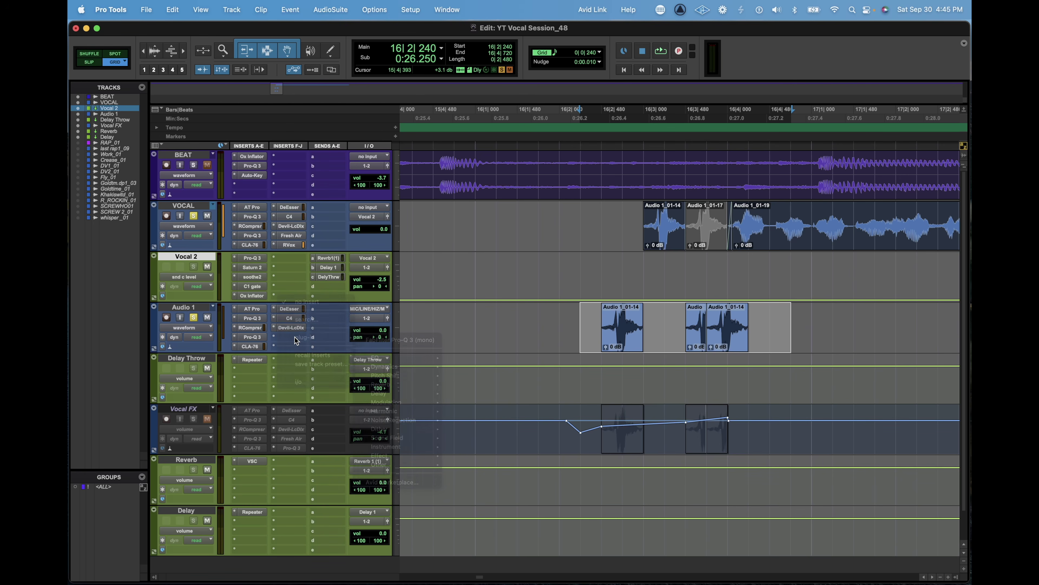
pyautogui.write('fab')
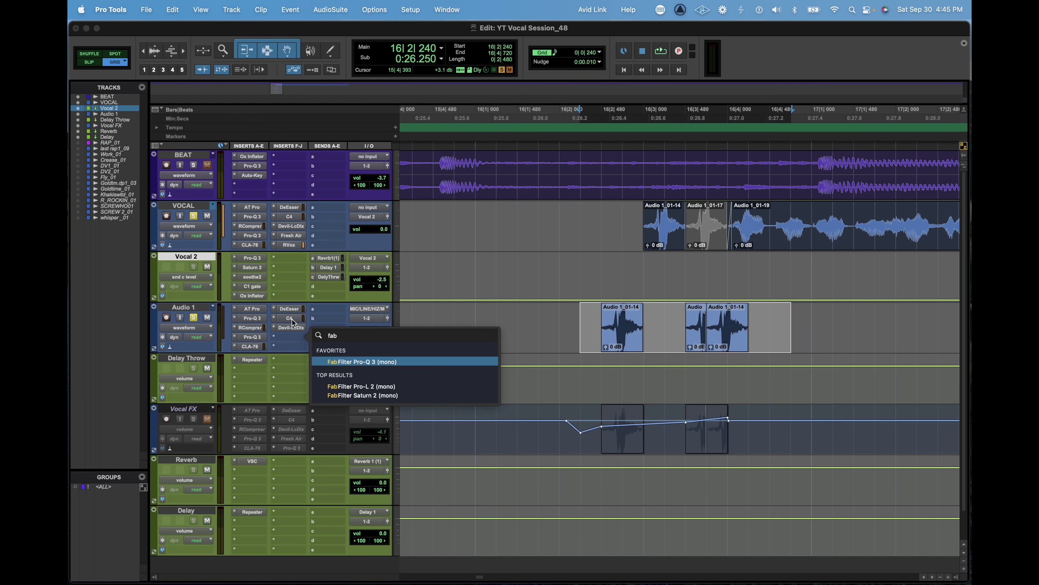
pyautogui.click(345, 362)
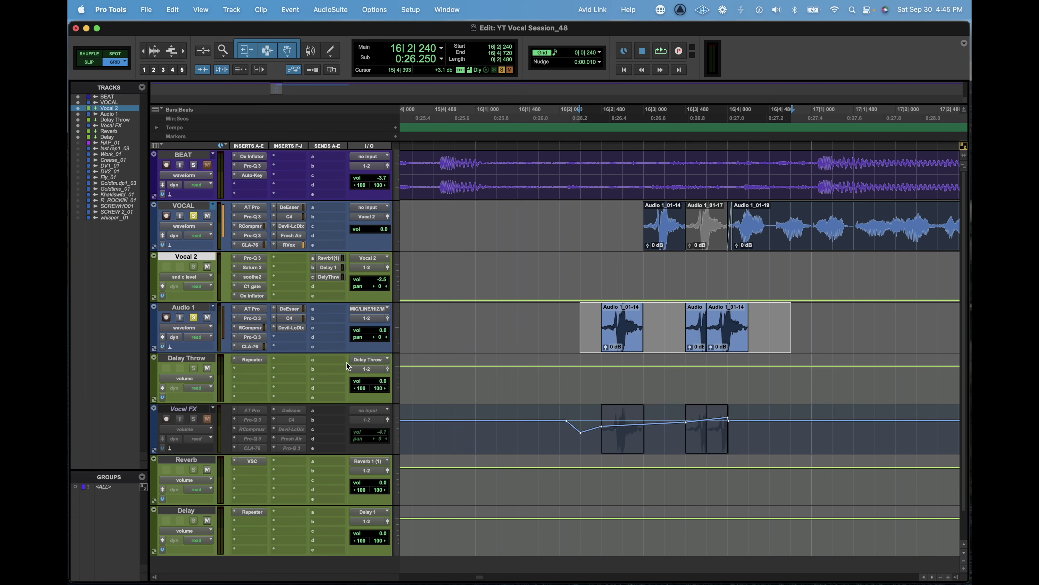
pyautogui.click(230, 353)
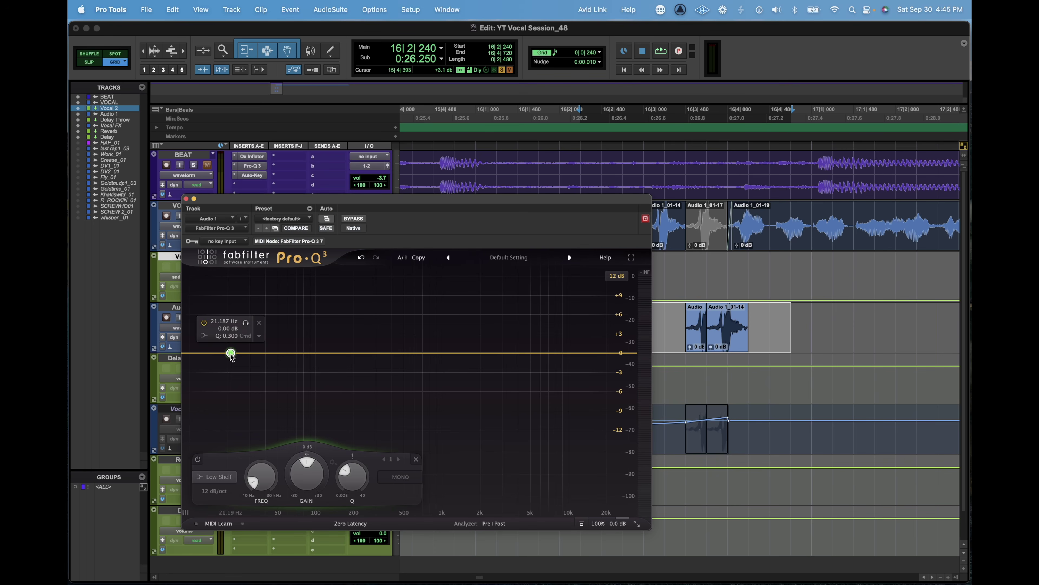
pyautogui.click(519, 259)
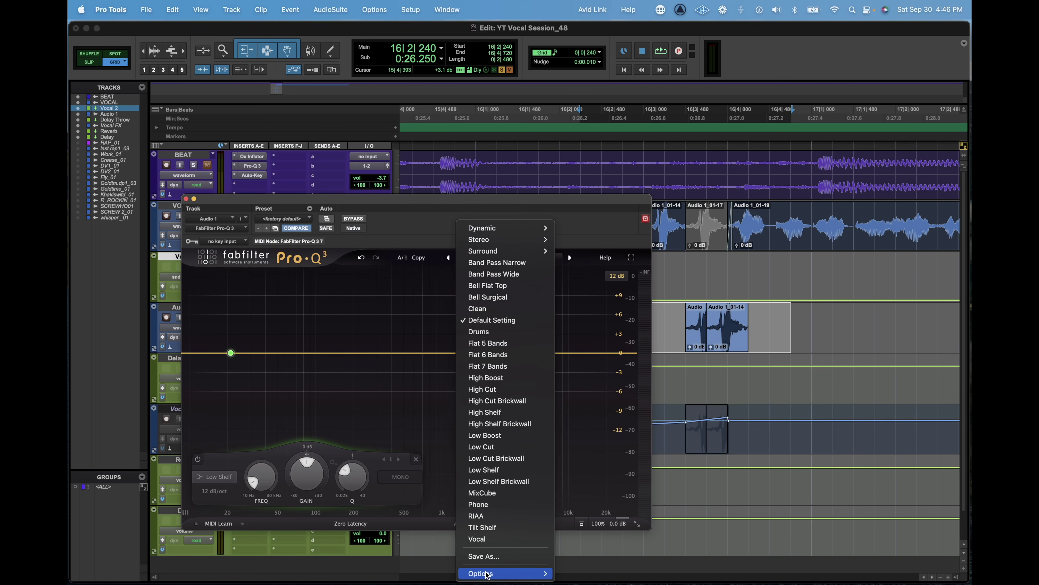
pyautogui.click(494, 506)
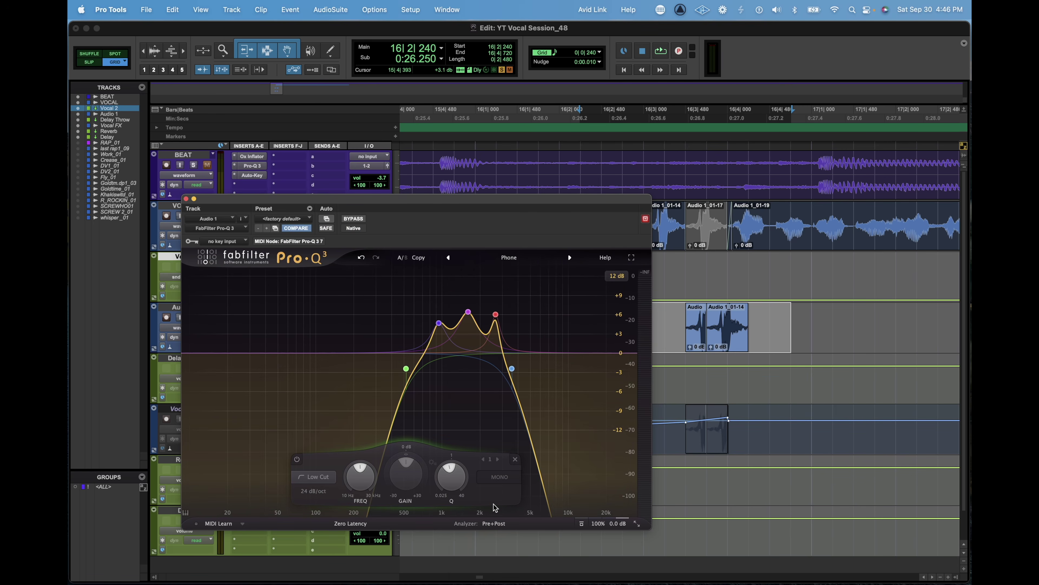
pyautogui.click(184, 198)
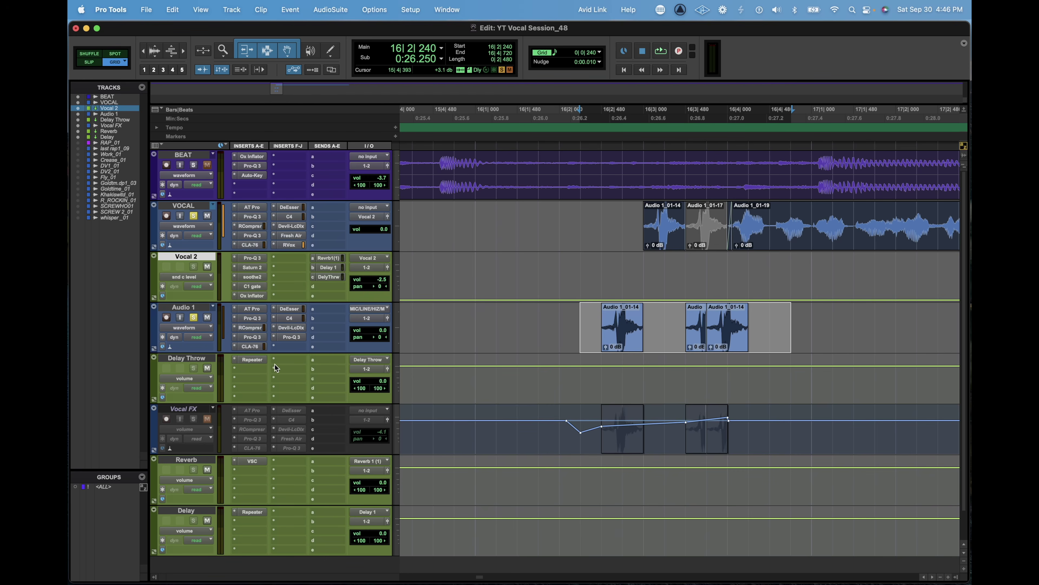
# - Rename the Audio 1 track as VOCAL FX
pyautogui.doubleClick(189, 307)
pyautogui.write('vo')
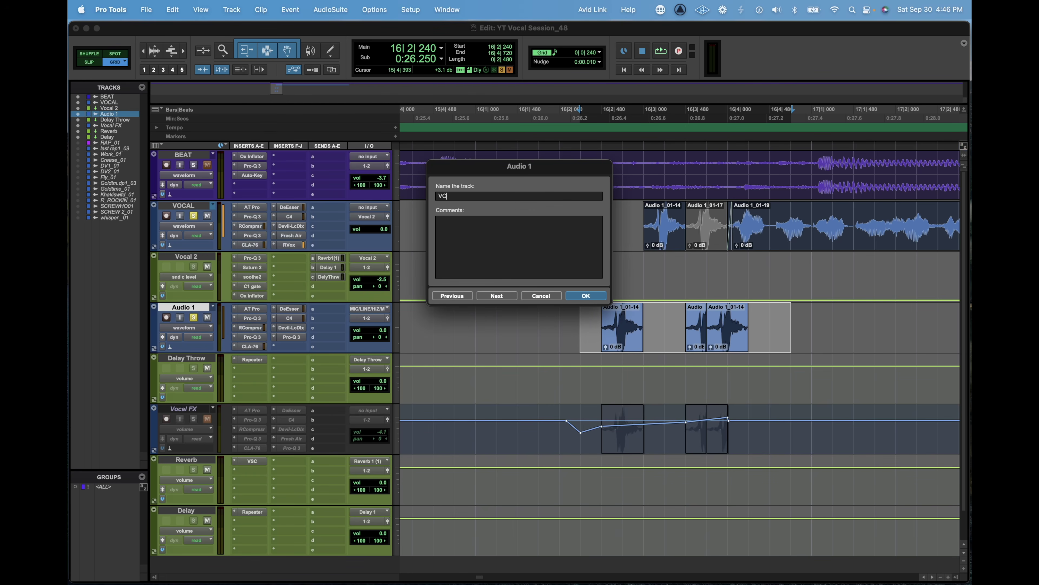
pyautogui.write('CAL FX')
pyautogui.press('Return')
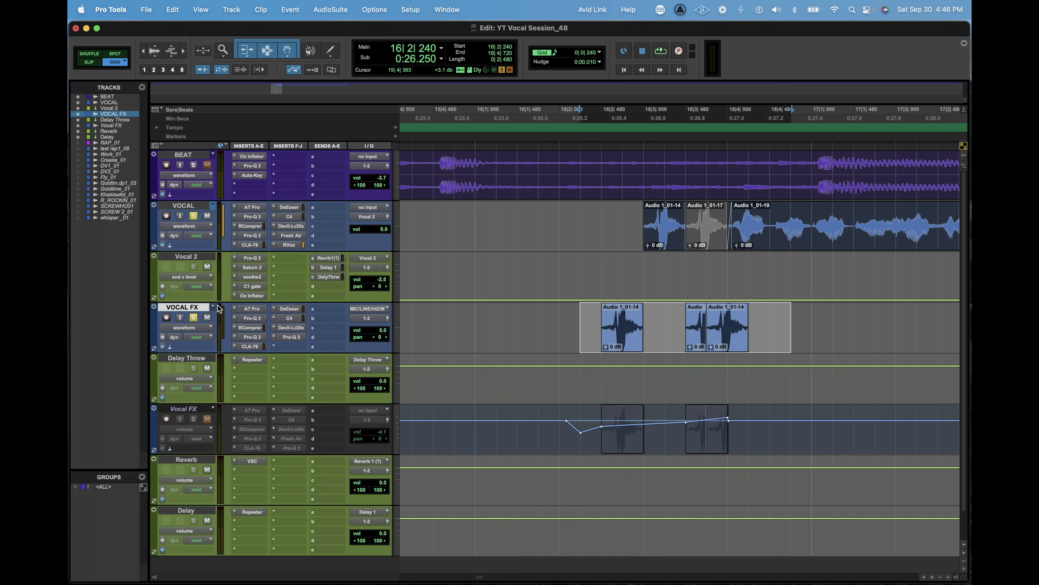
# - Select the chopped clips on VOCAL FX from 16|2|000 to 17|1|000 and audition them with VOCAL
pyautogui.moveTo(559, 310); pyautogui.dragTo(815, 320)
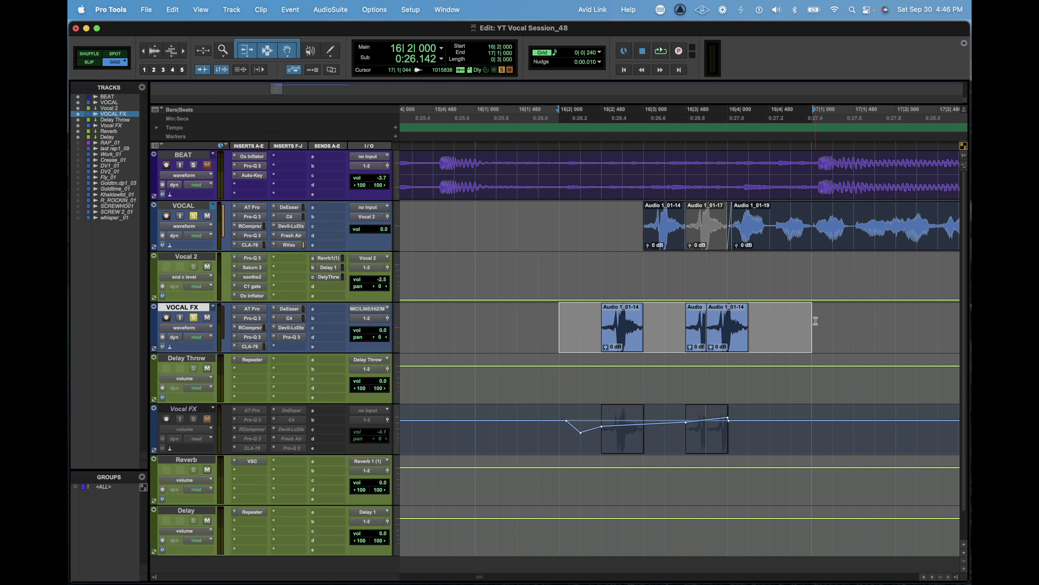
pyautogui.press('space')
pyautogui.press('space')
pyautogui.press('space')
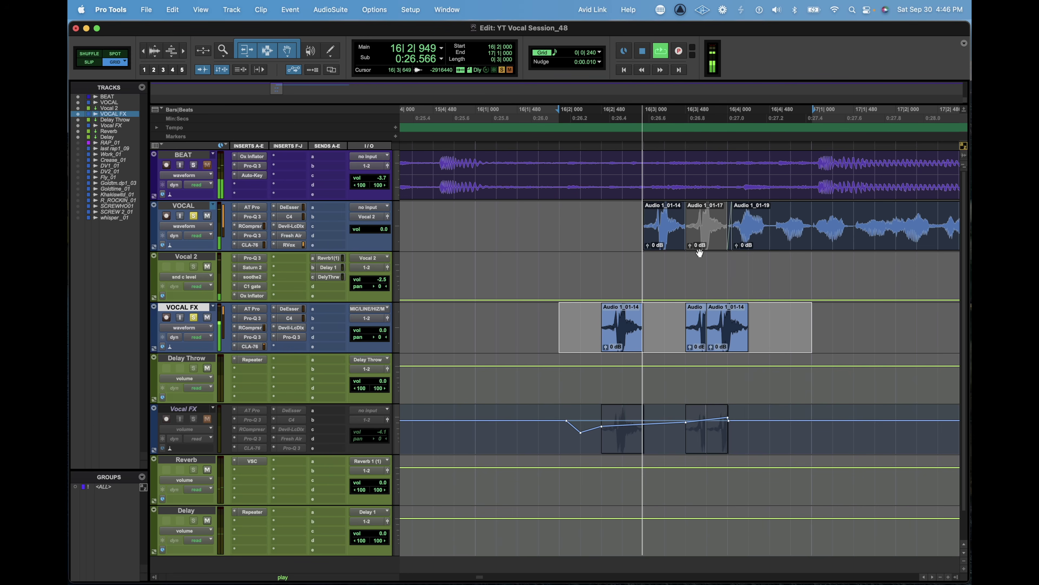
# - Show the pan automation on VOCAL FX and pan the passage from 16|2|000 to 17|1|000 to 66 right
pyautogui.press('space')
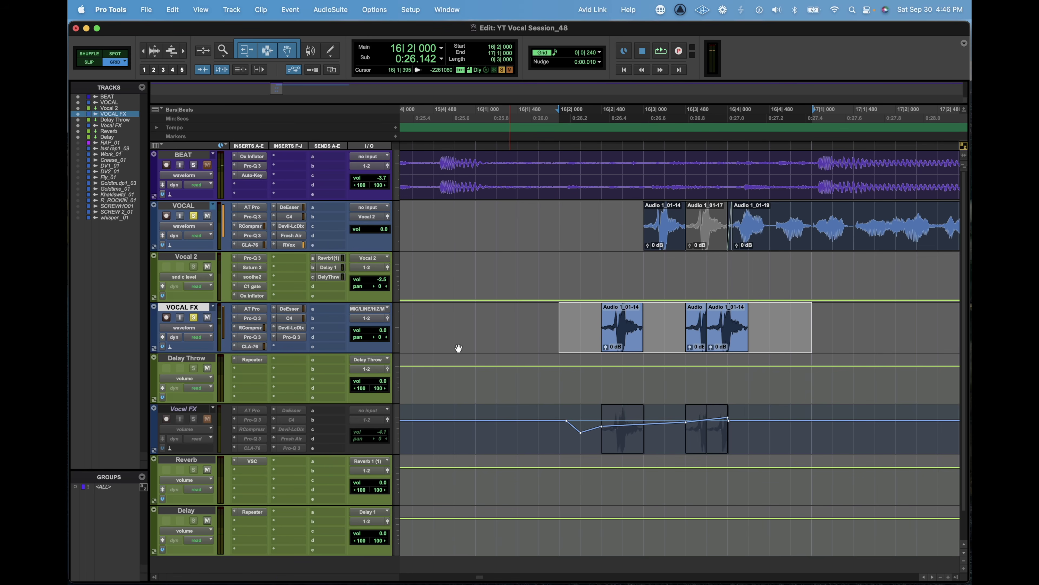
pyautogui.click(201, 326)
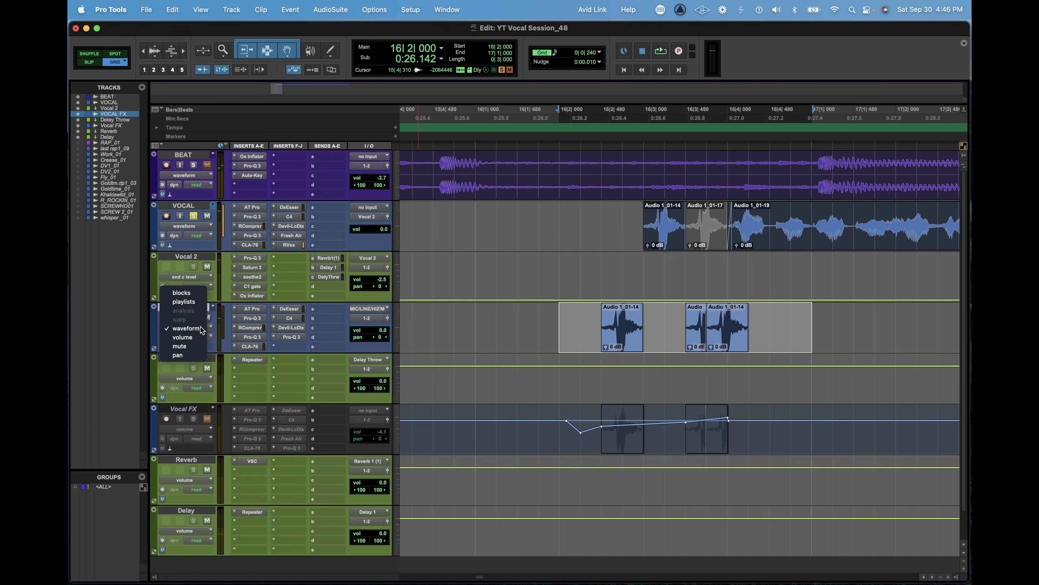
pyautogui.click(189, 354)
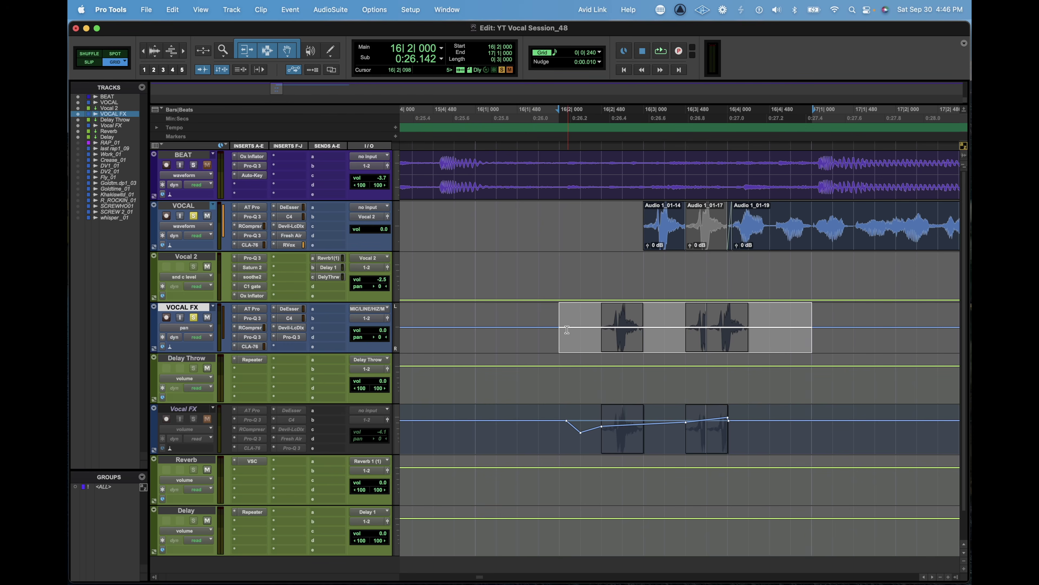
pyautogui.moveTo(563, 323); pyautogui.dragTo(786, 324)
# - Display Vocal 2's pan automation and compare it with VOCAL FX, picking out the alternating clips from 16|2|480 to 16|4|000
pyautogui.moveTo(548, 225); pyautogui.dragTo(730, 230)
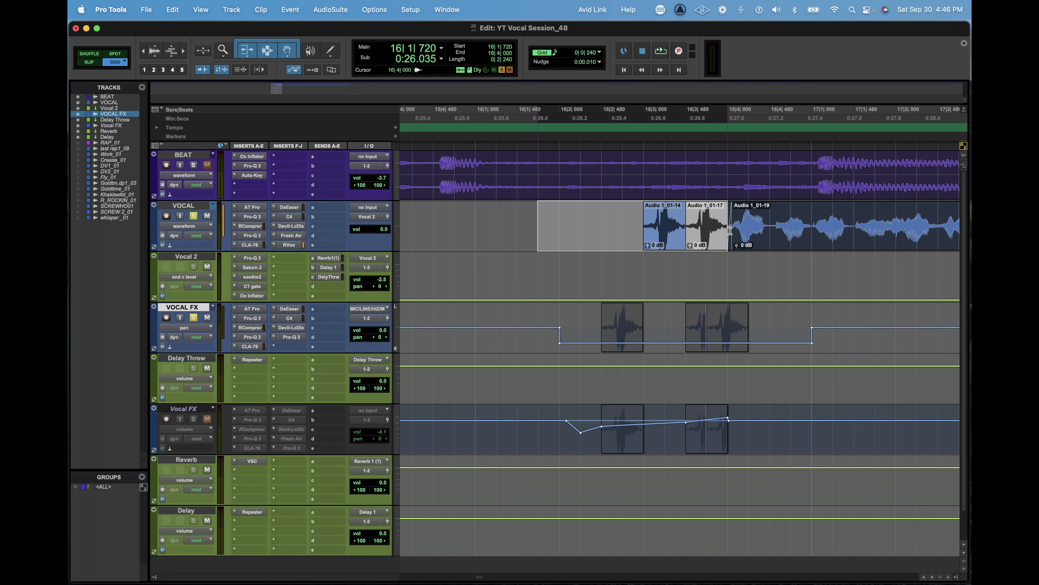
pyautogui.moveTo(581, 225); pyautogui.dragTo(721, 225)
pyautogui.click(188, 226)
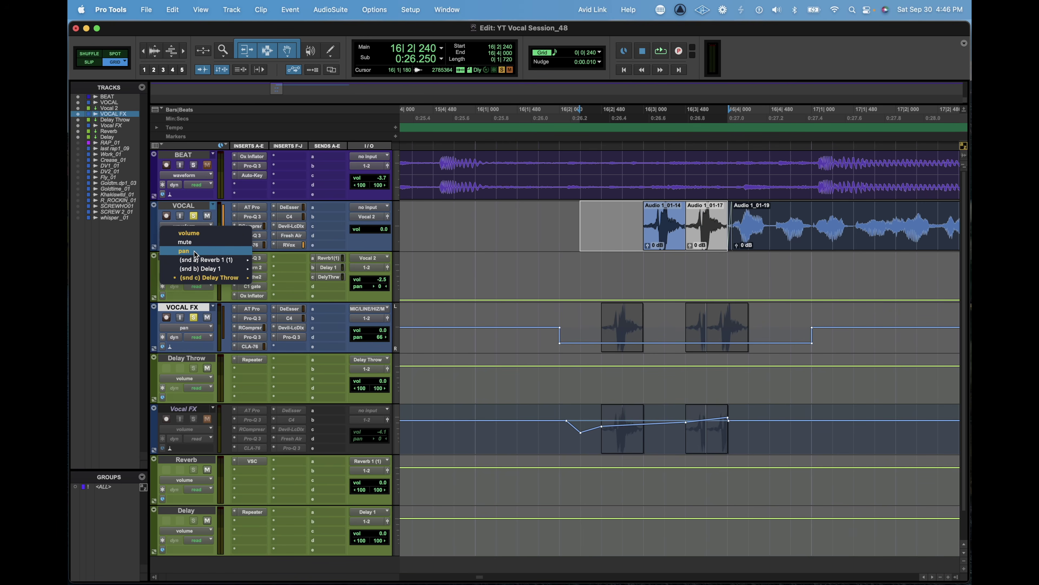
pyautogui.click(198, 251)
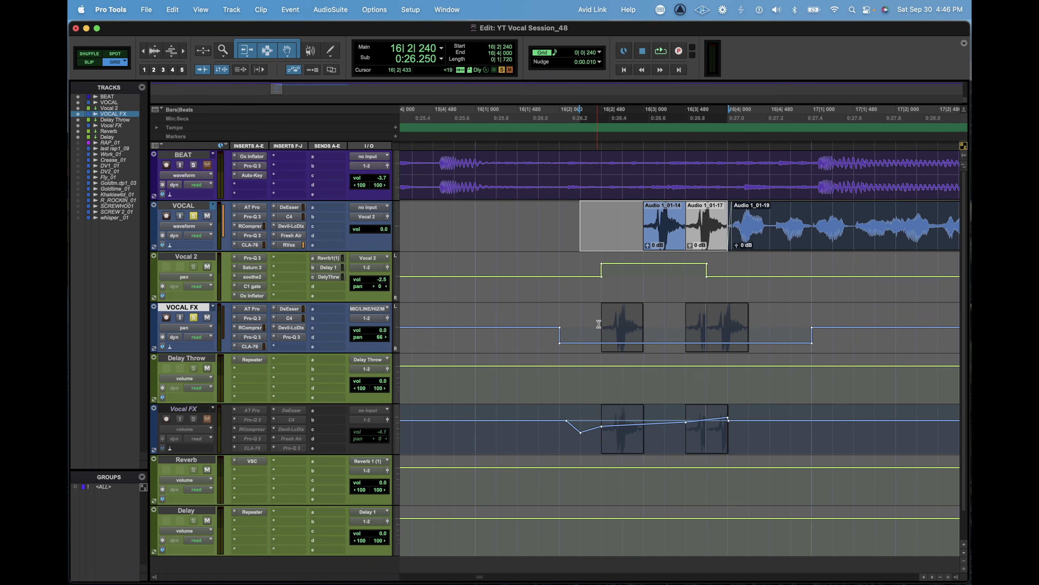
pyautogui.moveTo(600, 325); pyautogui.dragTo(640, 324)
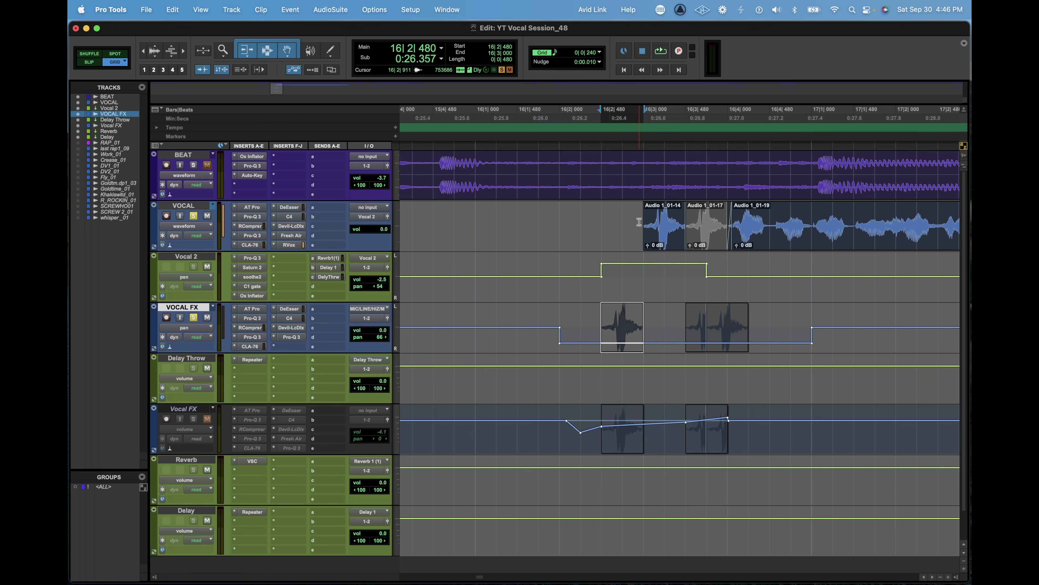
pyautogui.moveTo(640, 221); pyautogui.dragTo(682, 223)
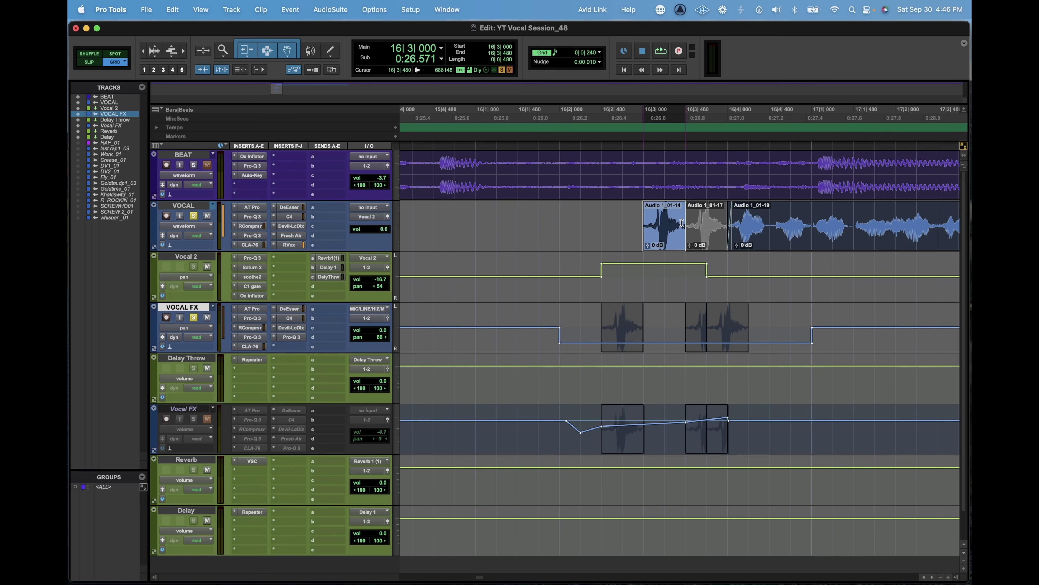
pyautogui.moveTo(687, 330); pyautogui.dragTo(700, 328)
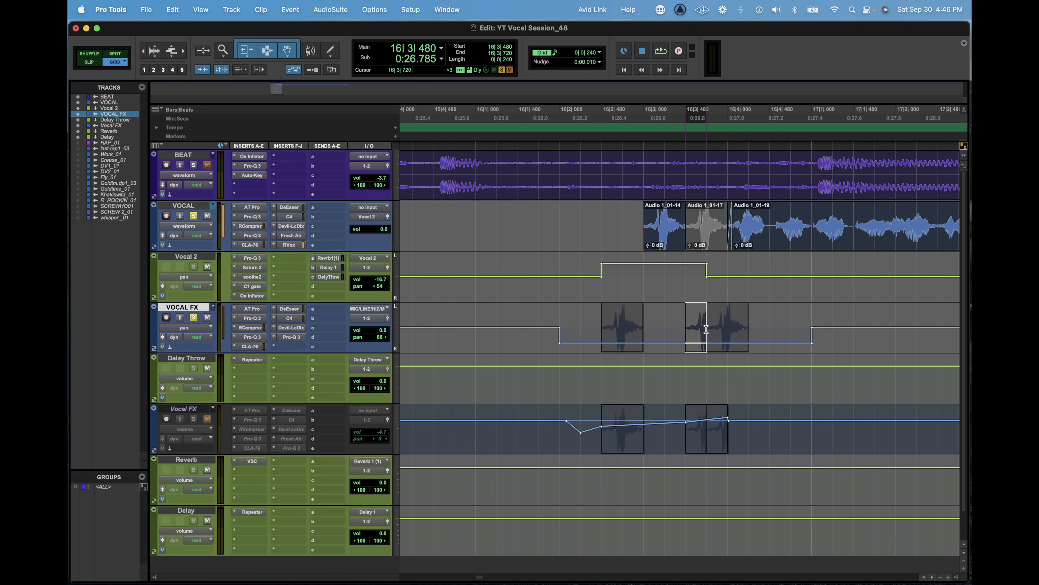
pyautogui.moveTo(706, 329); pyautogui.dragTo(725, 330)
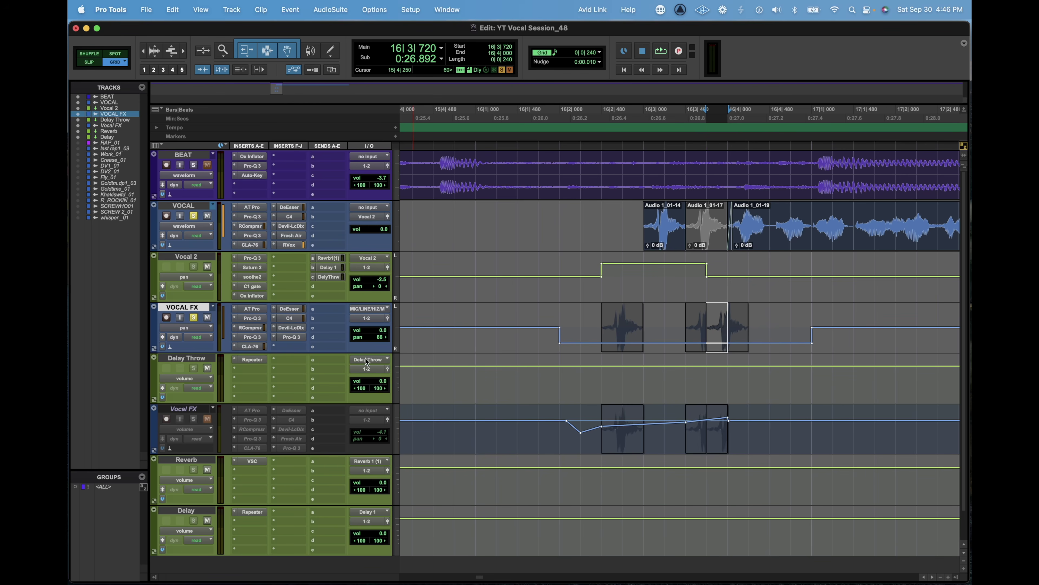
# - Return VOCAL FX to waveform view and trim the end of its last chopped clip to 16|4|000
pyautogui.click(194, 332)
pyautogui.click(192, 298)
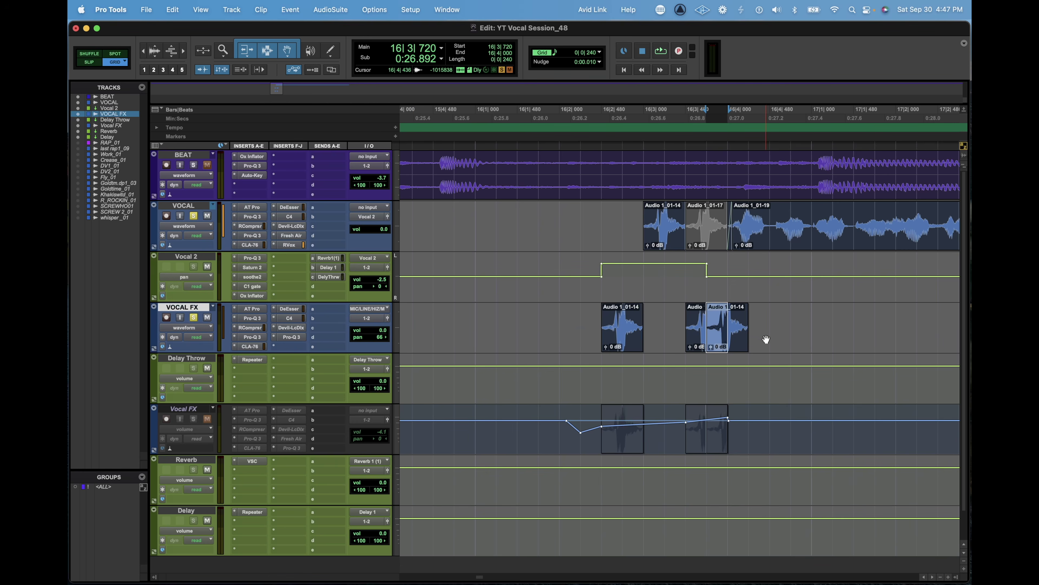
pyautogui.moveTo(745, 331); pyautogui.dragTo(729, 331)
# - Apply fades to the chopped VOCAL FX clips and to the VOCAL clips between 16|2|720 and 16|3|720
pyautogui.moveTo(792, 331); pyautogui.dragTo(538, 333)
pyautogui.press('super+f')
pyautogui.press('Return')
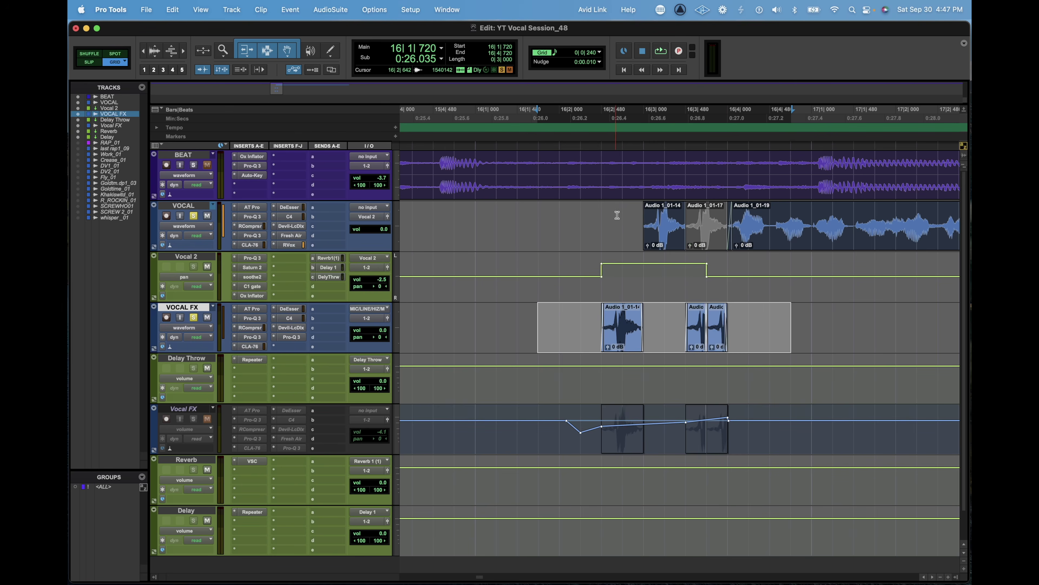
pyautogui.moveTo(623, 224); pyautogui.dragTo(707, 224)
pyautogui.press('super+f')
pyautogui.press('Return')
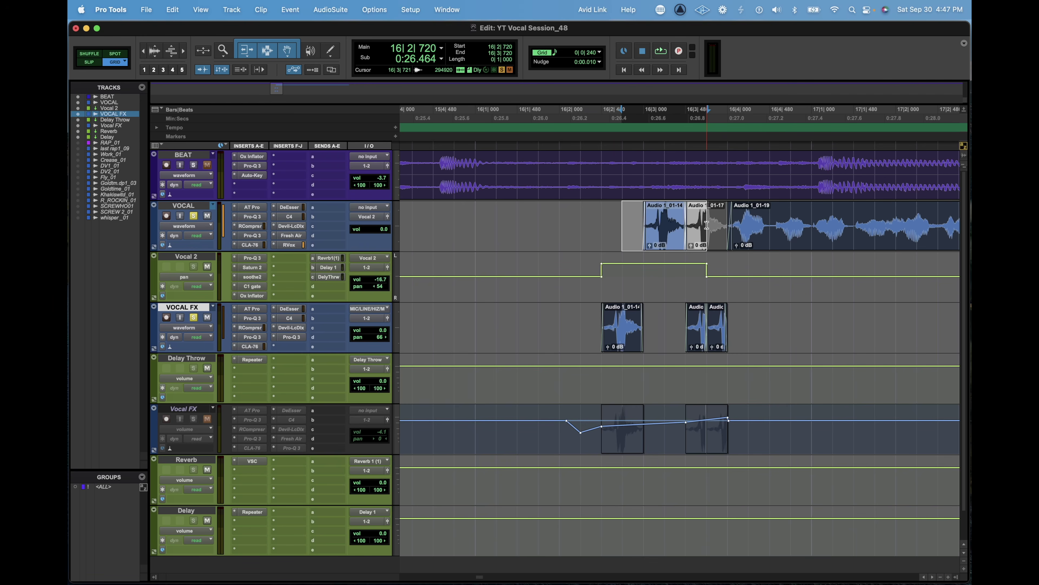
# - Display the volume automation on the Vocal 2 and VOCAL FX tracks
pyautogui.click(563, 224)
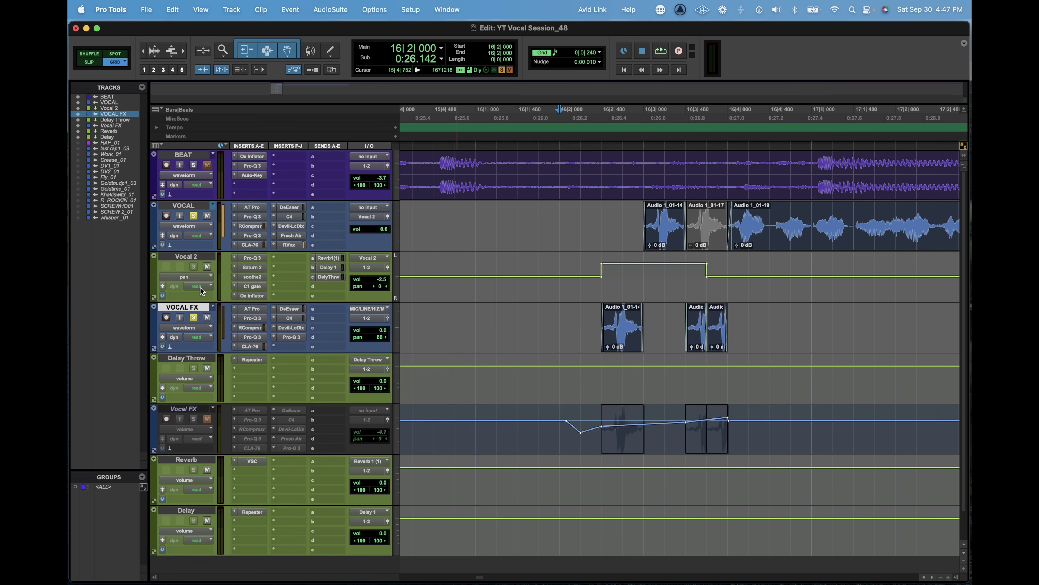
pyautogui.click(198, 277)
pyautogui.click(184, 258)
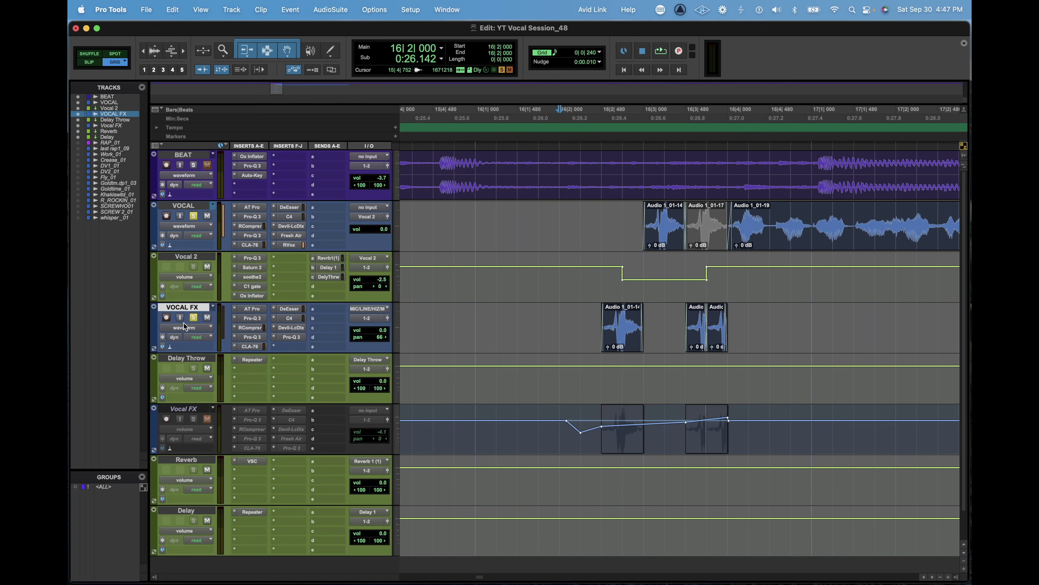
pyautogui.click(183, 326)
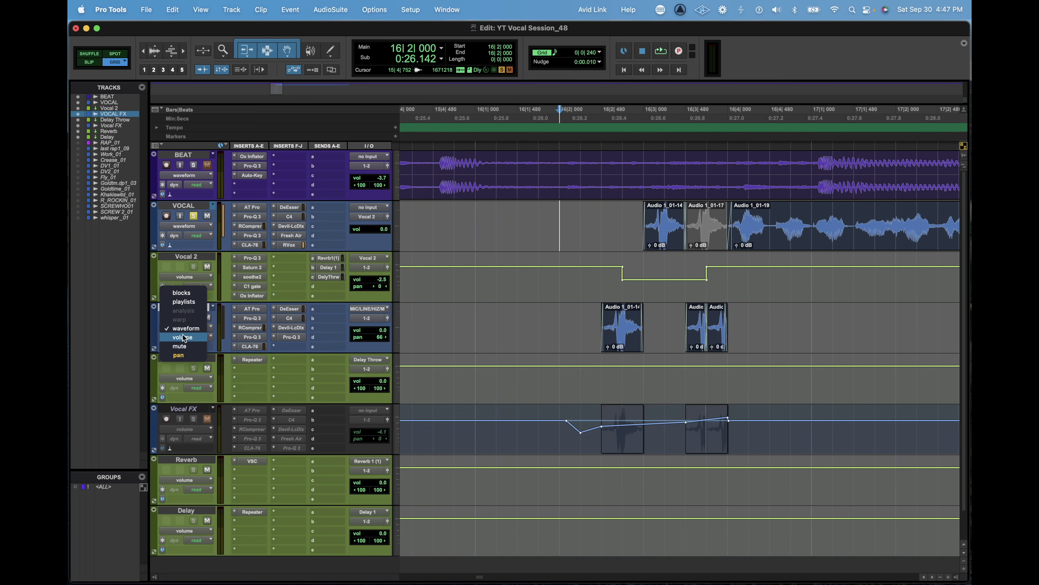
pyautogui.click(182, 334)
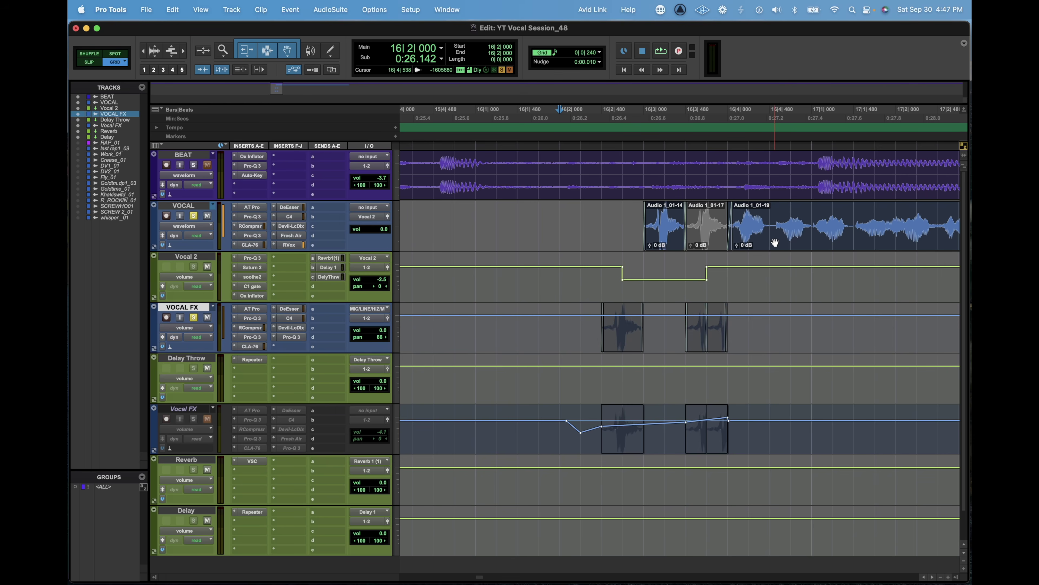
# - Audition the long VOCAL clip starting at 16|4|000
pyautogui.click(825, 242)
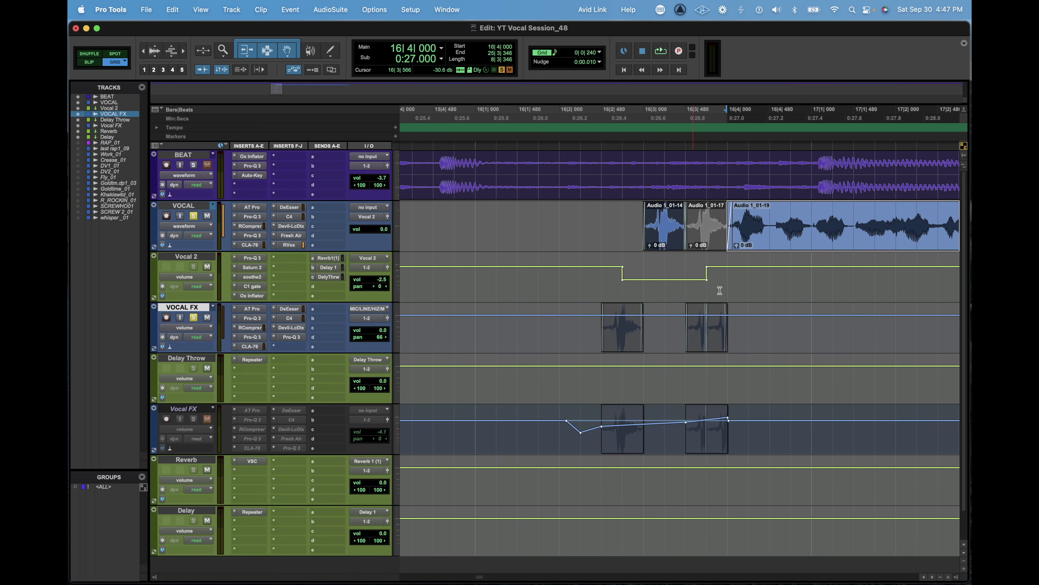
pyautogui.hscroll(5, 883, 251)
pyautogui.press('space')
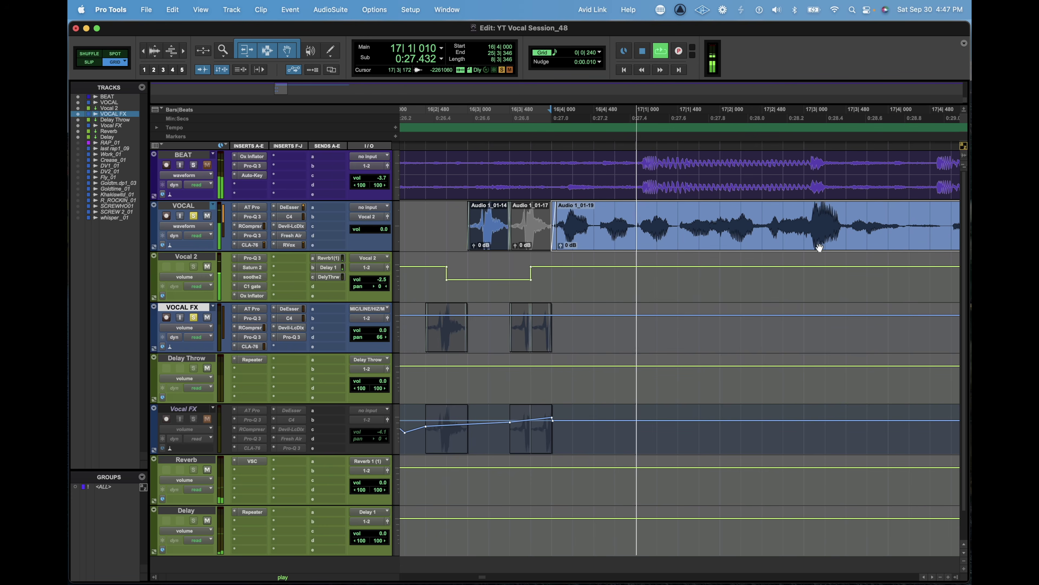
pyautogui.press('space')
# - Select the Vocal 2 volume dip beneath the short VOCAL clips and audition that passage from 16|2|480
pyautogui.moveTo(446, 225); pyautogui.dragTo(530, 225)
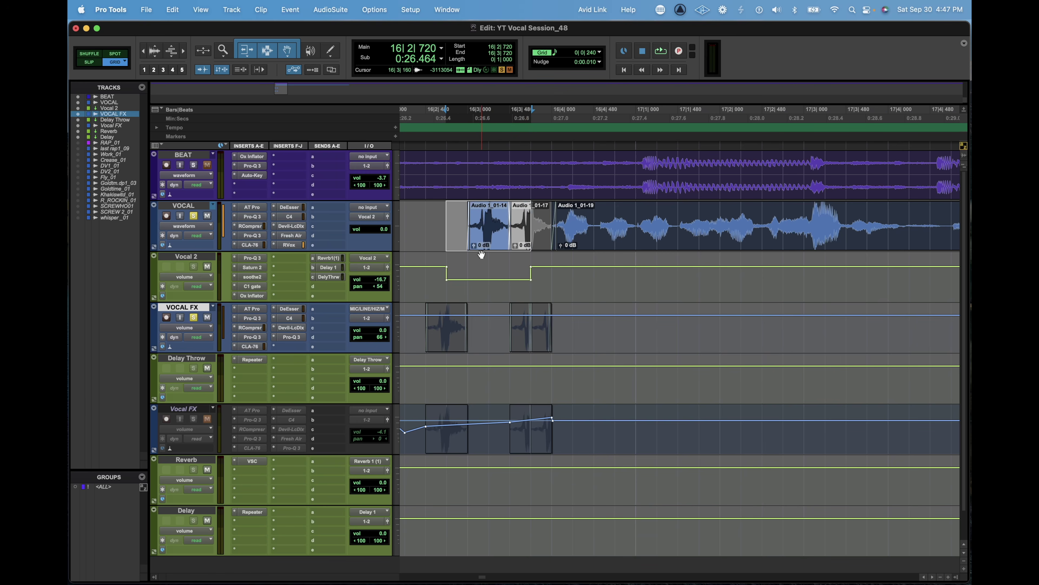
pyautogui.moveTo(429, 275); pyautogui.dragTo(560, 274)
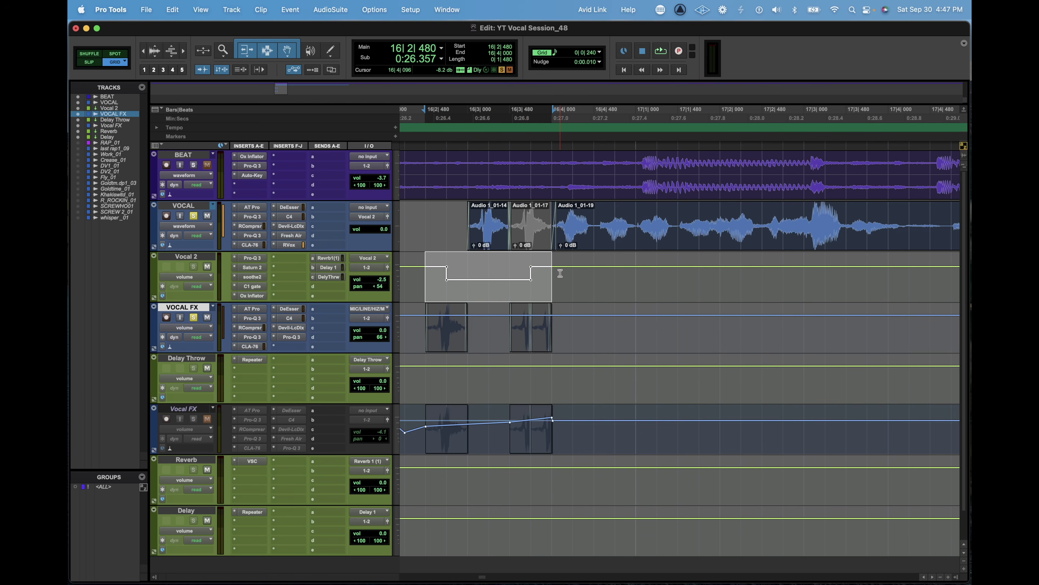
pyautogui.press('space')
pyautogui.press('space')
# - Try raising the Vocal 2 volume dip to the surrounding level, audition it from 16|2|480, and undo the change
pyautogui.click(476, 298)
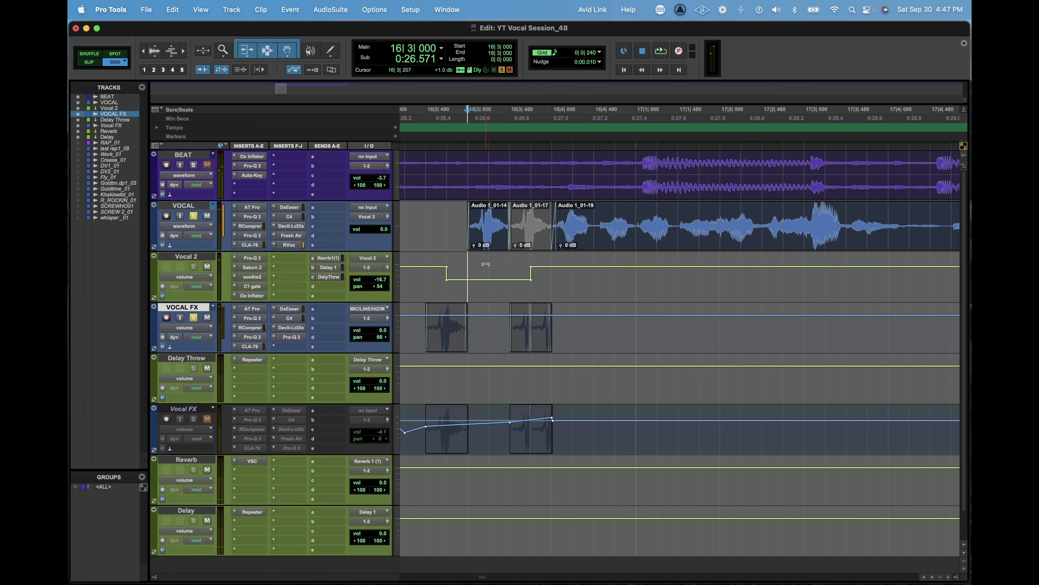
pyautogui.moveTo(486, 264); pyautogui.dragTo(486, 252)
pyautogui.click(425, 274)
pyautogui.press('space')
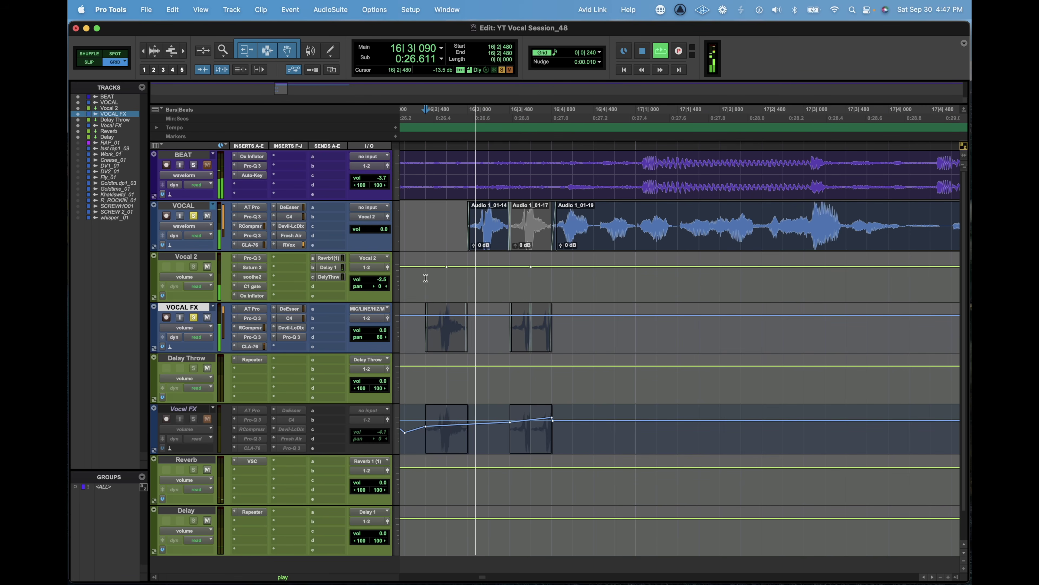
pyautogui.press('space')
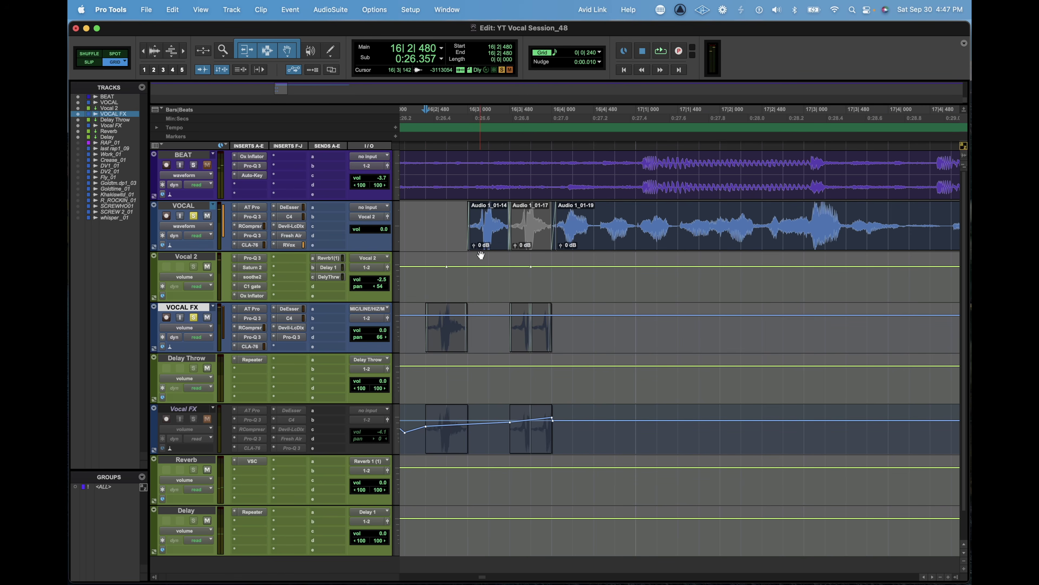
pyautogui.press('super+z')
pyautogui.hscroll(-3, 573, 287)
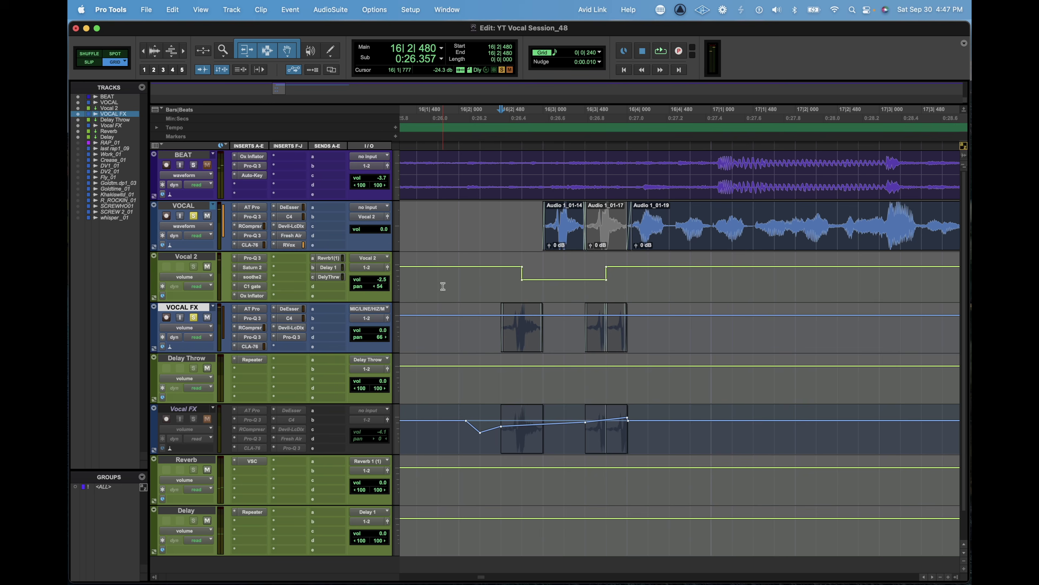
# - Audition the chopped passage from 16|2|240 with the Vocal 2 volume dip in place
pyautogui.moveTo(459, 287); pyautogui.dragTo(667, 295)
pyautogui.click(474, 273)
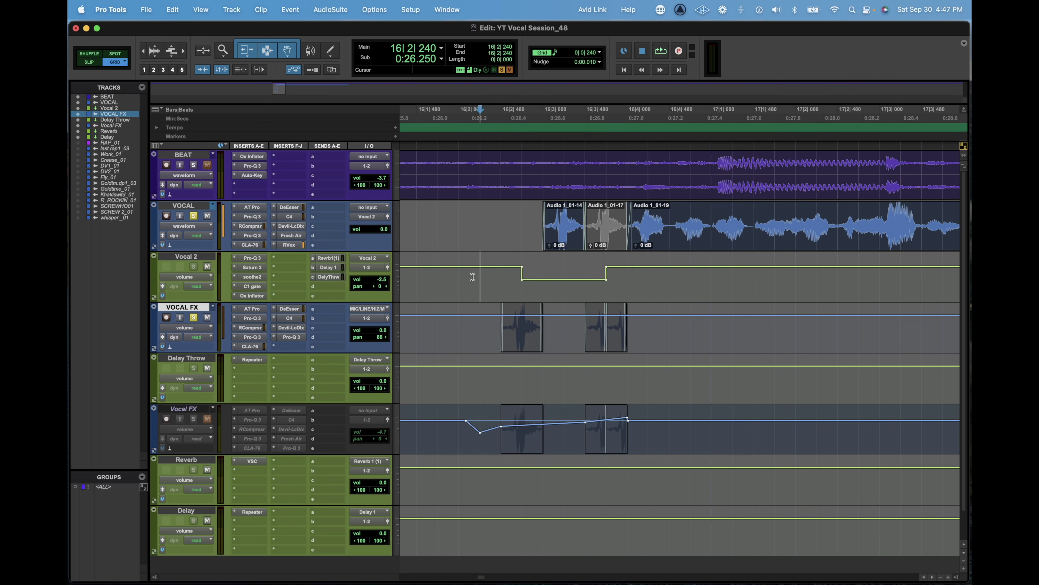
pyautogui.press('space')
pyautogui.press('space')
pyautogui.click(199, 330)
pyautogui.click(198, 329)
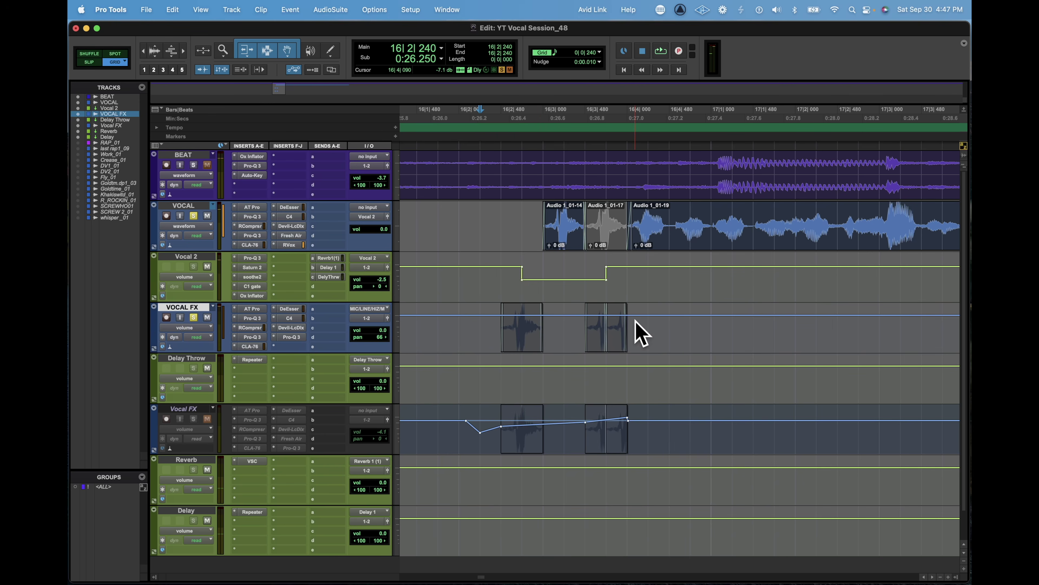
# - Draw a rising VOCAL FX volume ramp from about -7.6 dB at 16|2|480 to about +0.3 dB near 16|4|000
pyautogui.click(497, 315)
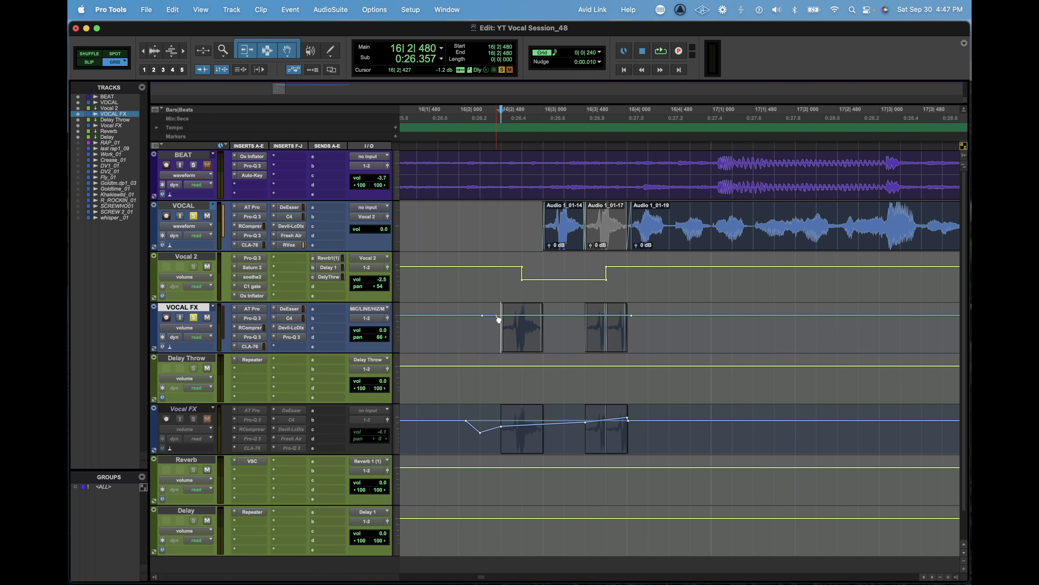
pyautogui.moveTo(497, 316); pyautogui.dragTo(501, 322)
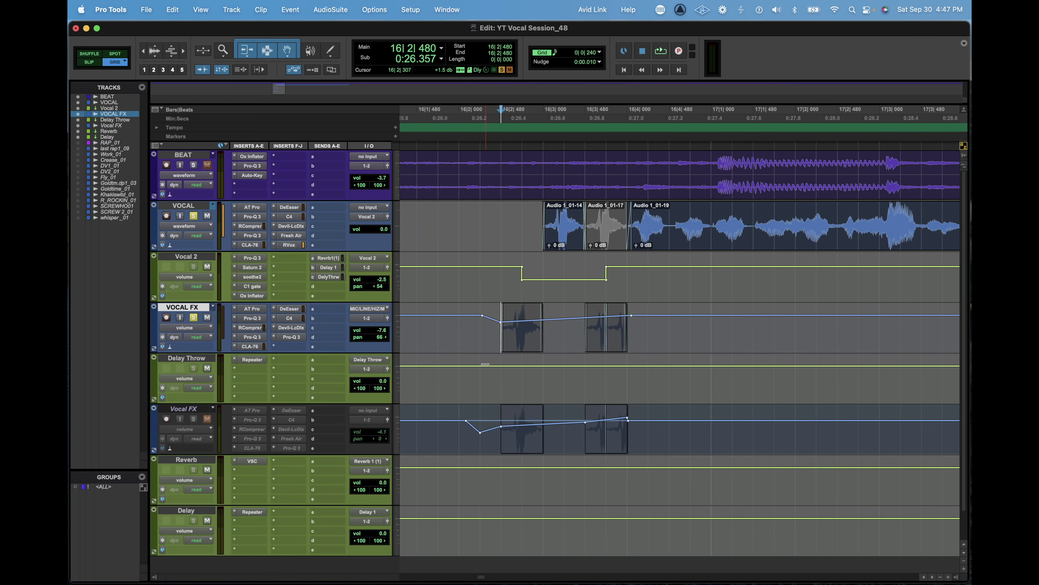
pyautogui.press('space')
pyautogui.press('space')
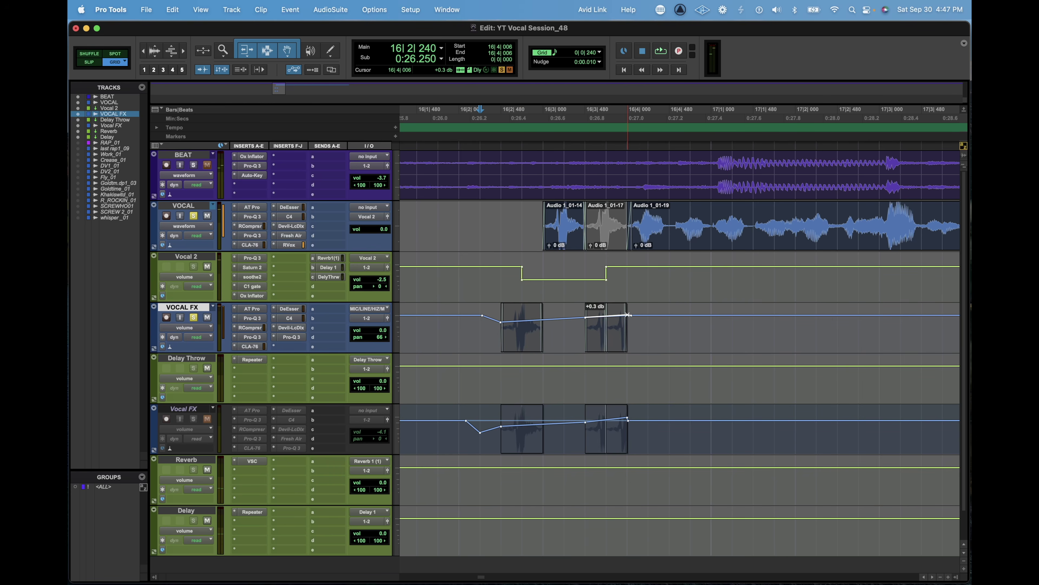
pyautogui.moveTo(626, 314); pyautogui.dragTo(626, 313)
pyautogui.click(584, 318)
# - Audition the VOCAL FX volume ramp from 16|1|720, and from 16|2|000 with the vocal solos off
pyautogui.click(438, 334)
pyautogui.press('space')
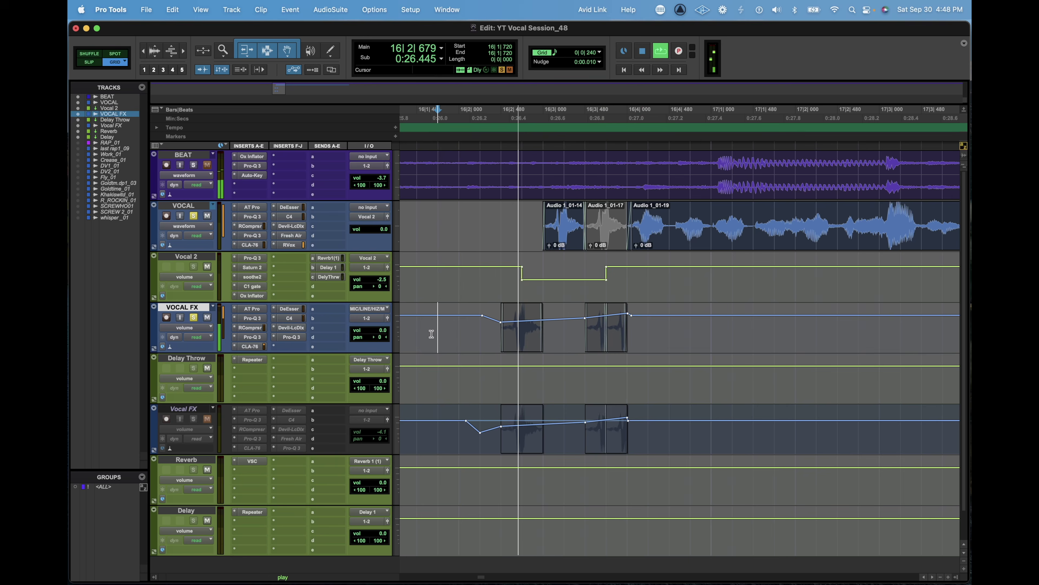
pyautogui.press('space')
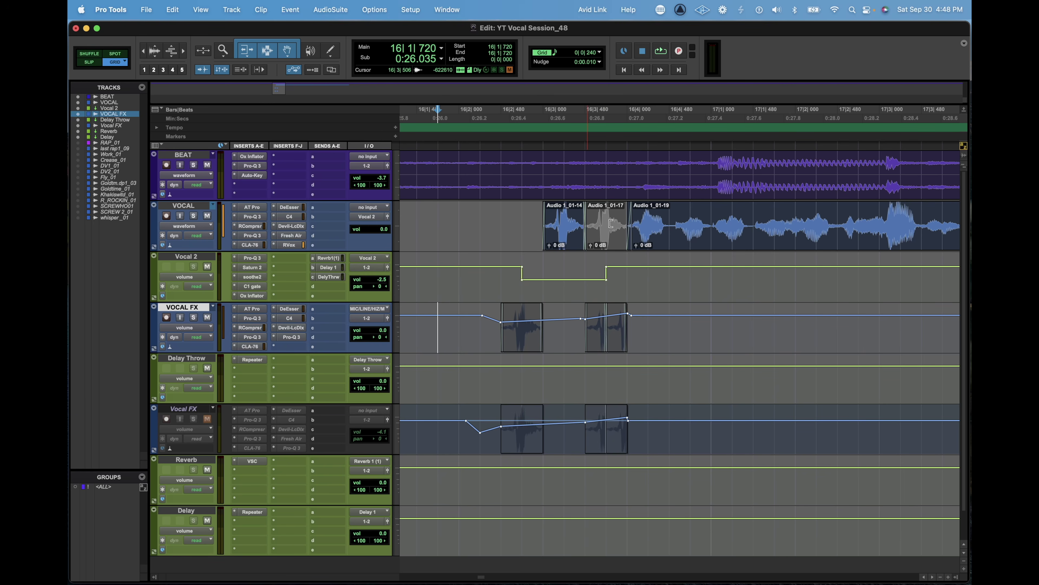
pyautogui.click(461, 225)
pyautogui.press('space')
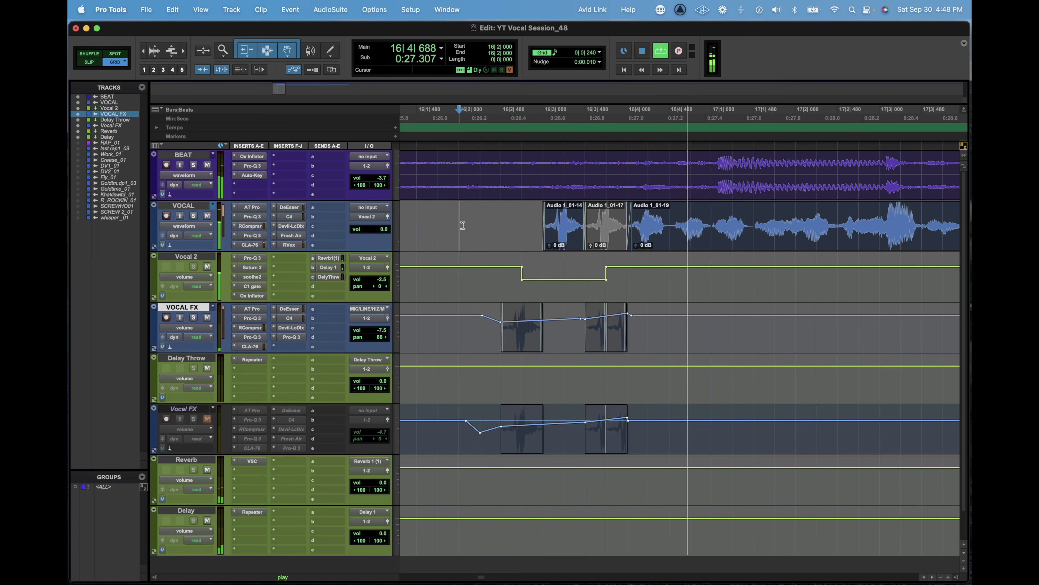
pyautogui.press('space')
# - Select the VOCAL FX volume automation from 16|2|000 to 17|1|000 and lower the whole ramp slightly
pyautogui.moveTo(484, 331); pyautogui.dragTo(657, 329)
pyautogui.click(657, 328)
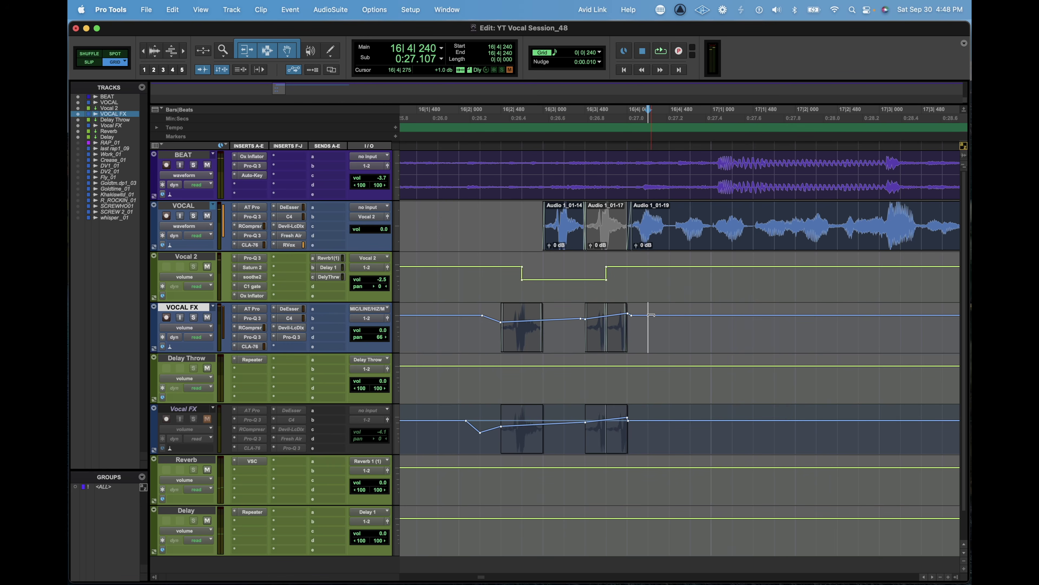
pyautogui.moveTo(463, 335); pyautogui.dragTo(667, 317)
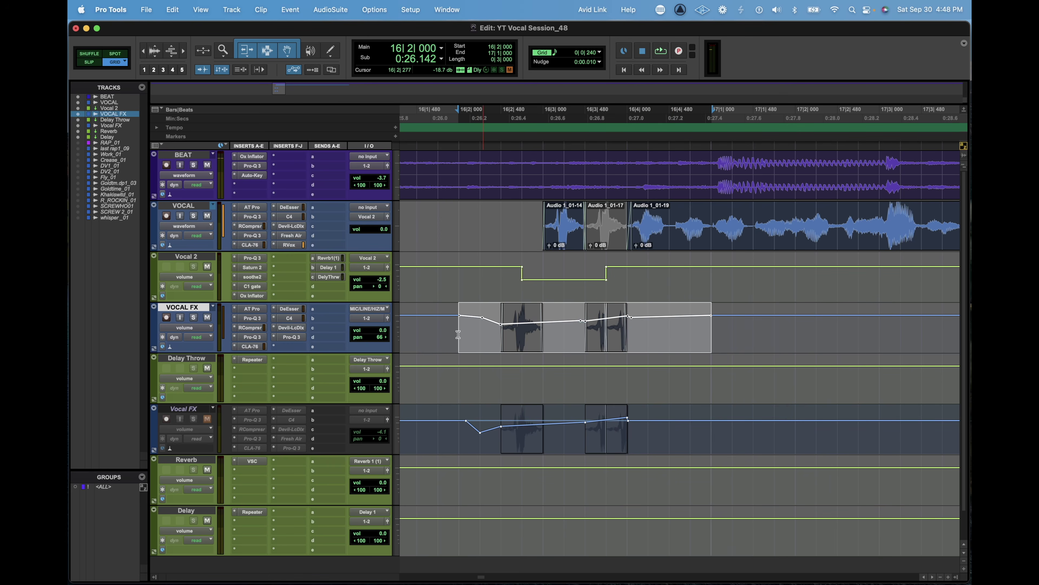
# - Audition the lowered VOCAL FX volume ramp in the mix from 16|1|720
pyautogui.click(431, 340)
pyautogui.press('space')
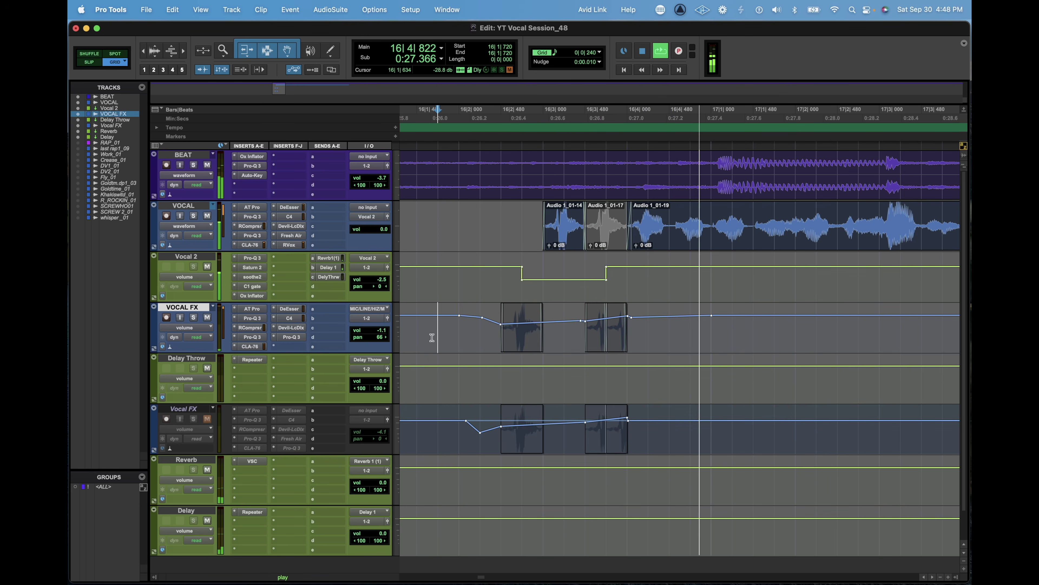
pyautogui.press('space')
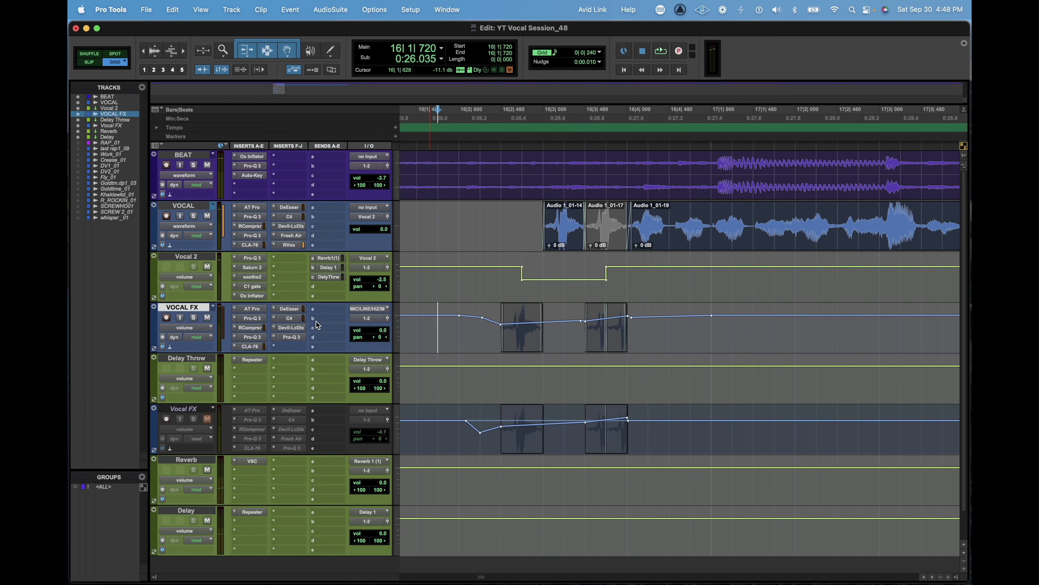
# - Show Vocal 2's Reverb 1 send level automation and raise the level between 16|2|480 and 16|3|720
pyautogui.click(195, 278)
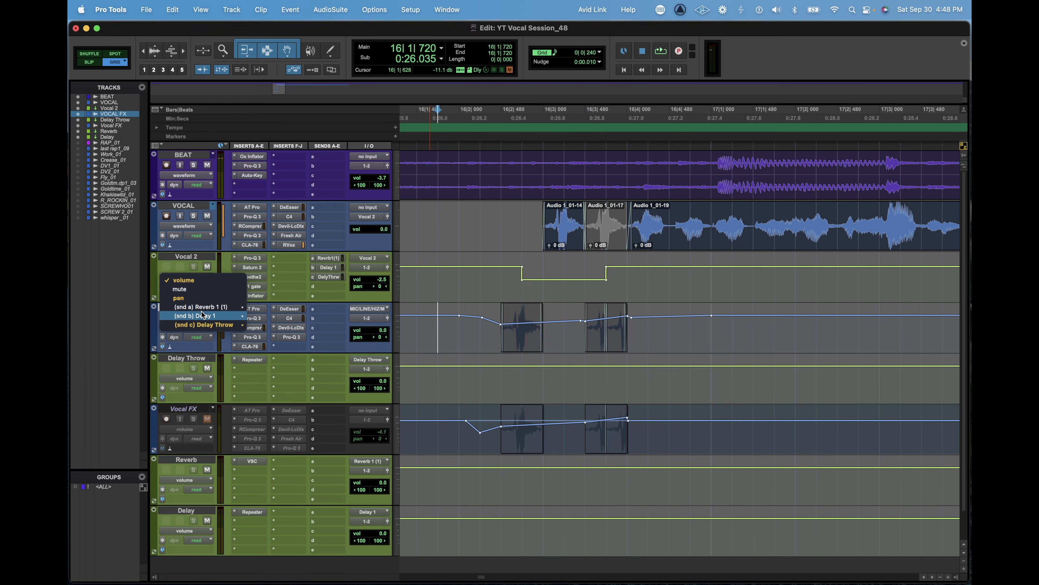
pyautogui.moveTo(185, 307)
pyautogui.click(262, 309)
pyautogui.moveTo(500, 277); pyautogui.dragTo(608, 284)
pyautogui.moveTo(568, 256); pyautogui.dragTo(532, 239)
# - Solo the VOCAL track and audition the raised reverb send from 16|2|000
pyautogui.click(459, 278)
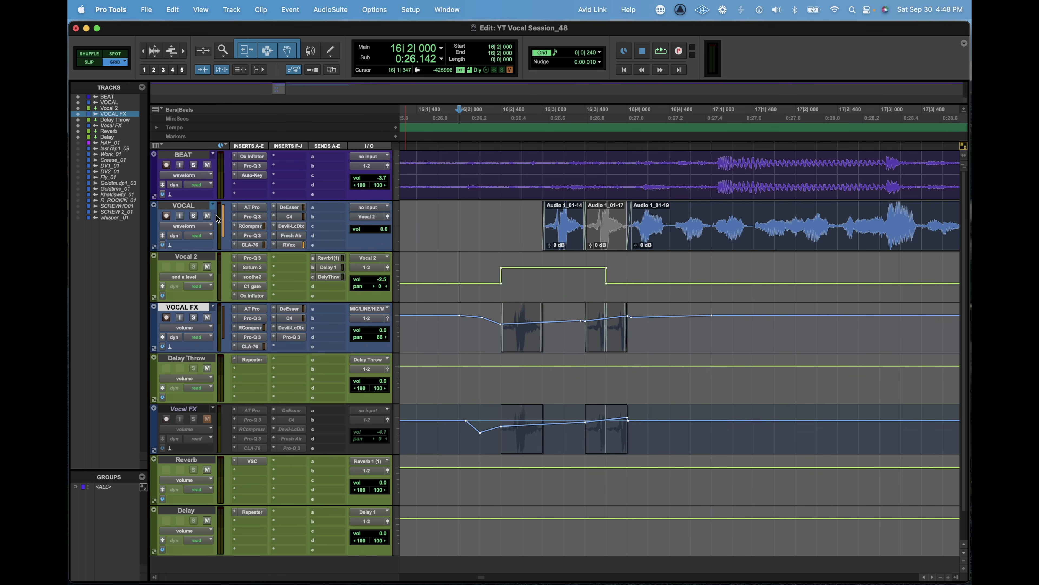
pyautogui.click(194, 216)
pyautogui.press('space')
pyautogui.press('space')
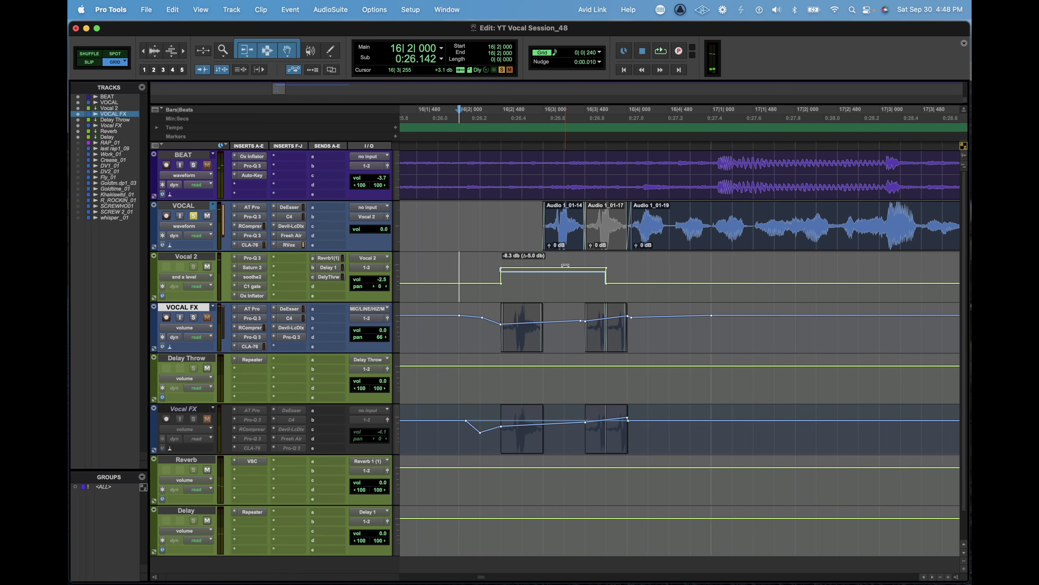
# - Lower the raised section of Vocal 2's reverb send level to about -8.3 dB and audition it from 16|2|240
pyautogui.moveTo(565, 265); pyautogui.dragTo(535, 235)
pyautogui.click(479, 277)
pyautogui.press('space')
pyautogui.press('space')
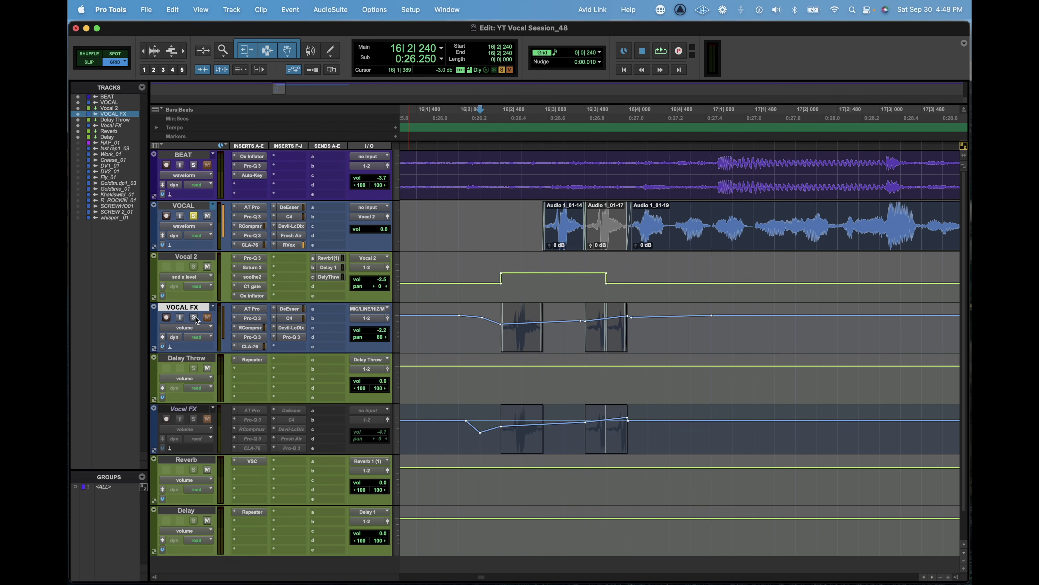
# - Add a send from VOCAL FX to the stereo Reverb track and set its level to about -13.7 dB
pyautogui.click(203, 328)
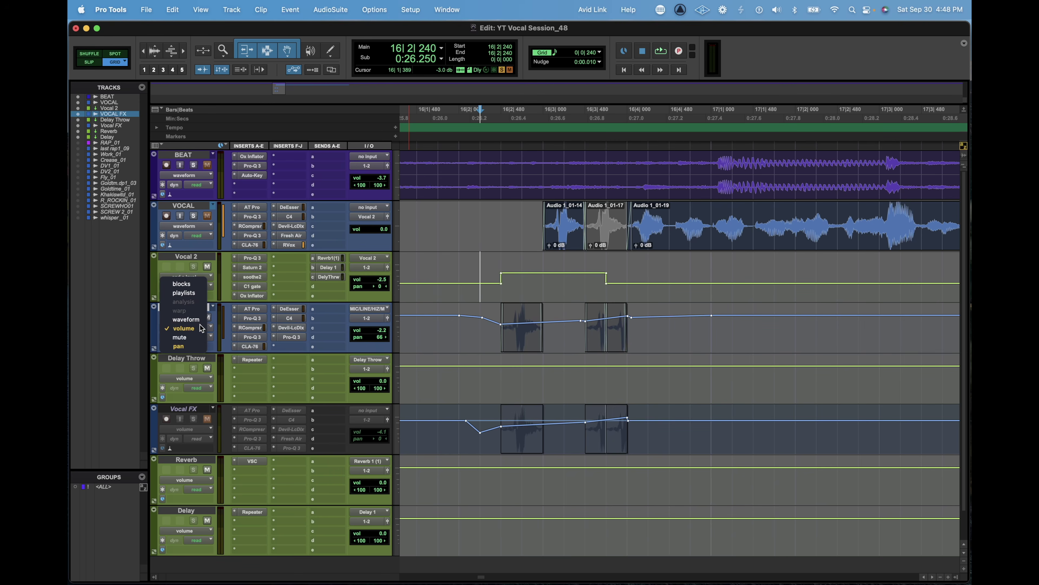
pyautogui.click(342, 348)
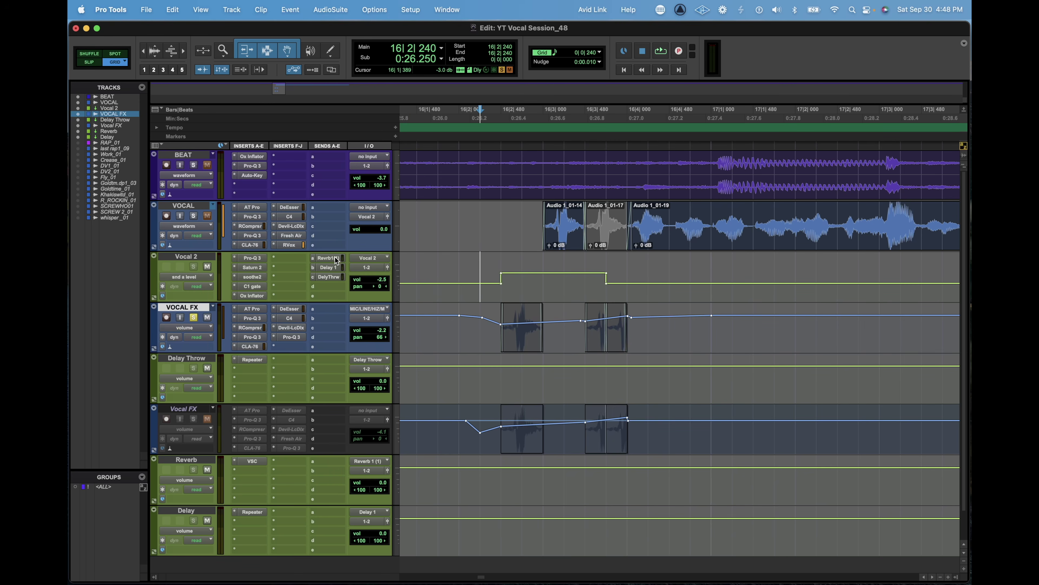
pyautogui.click(327, 310)
pyautogui.moveTo(348, 362)
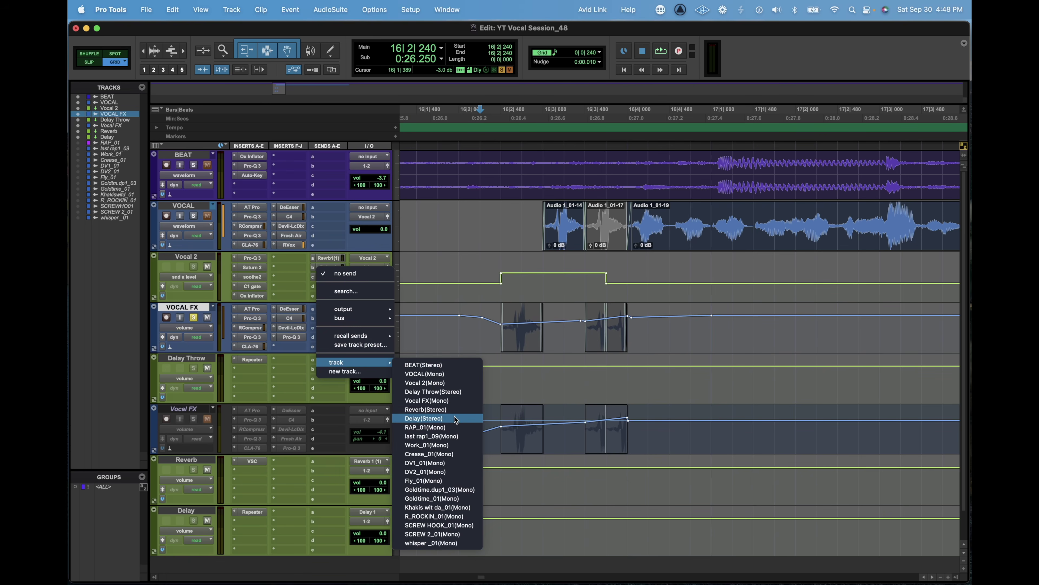
pyautogui.click(447, 410)
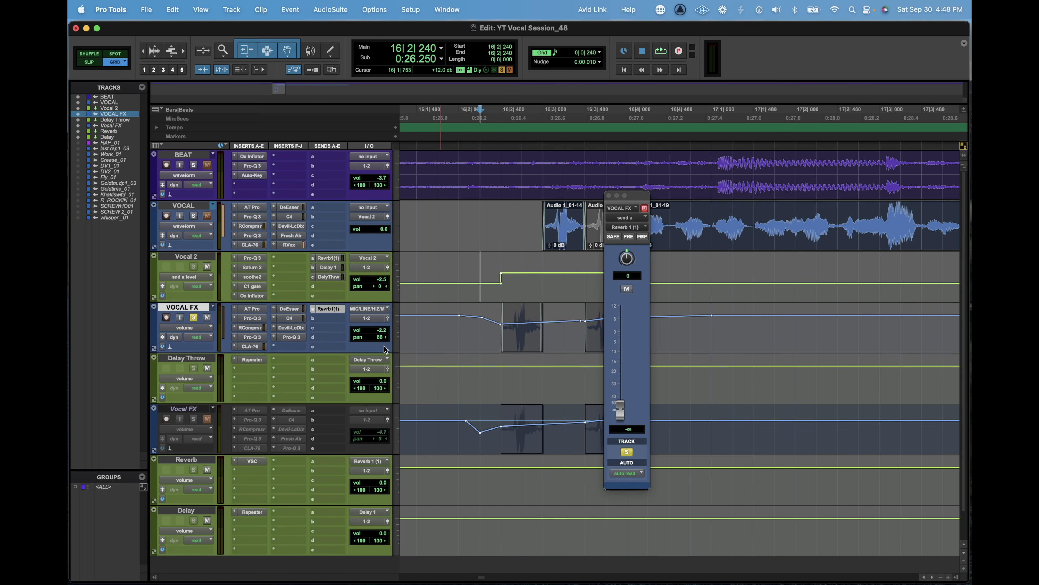
pyautogui.moveTo(627, 367)
pyautogui.mouseDown()
pyautogui.moveTo(621, 337)
pyautogui.moveTo(618, 360)
pyautogui.mouseUp()
# - Audition the soloed VOCAL FX reverb send from 16|2|000, then clear the solo and close the send controls
pyautogui.click(458, 328)
pyautogui.press('space')
pyautogui.press('space')
pyautogui.click(193, 318)
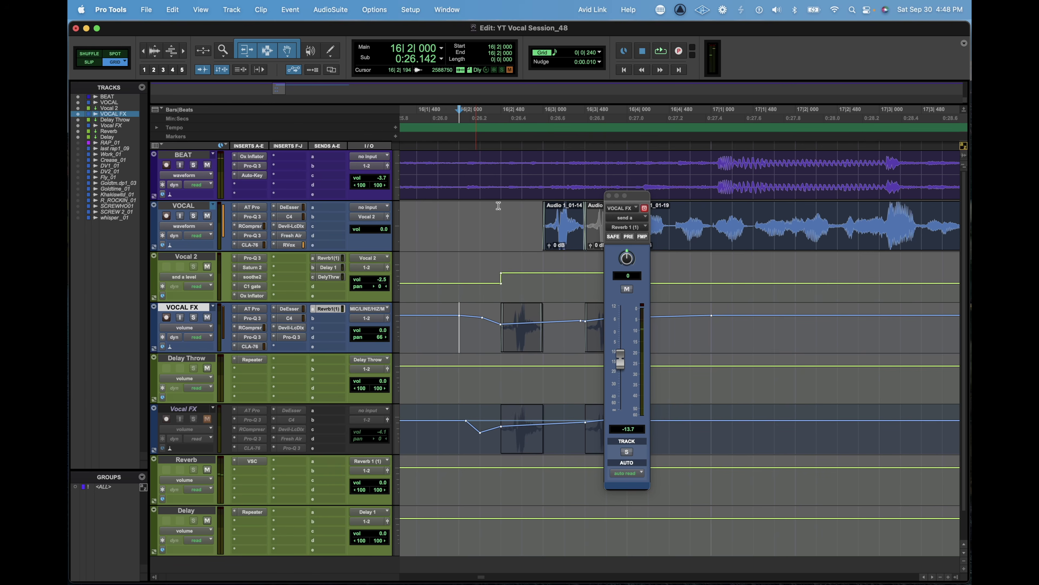
pyautogui.click(608, 197)
# - Audition the full mix from 16|1|240 through the end of the vocal verse
pyautogui.press('super+bracketleft')
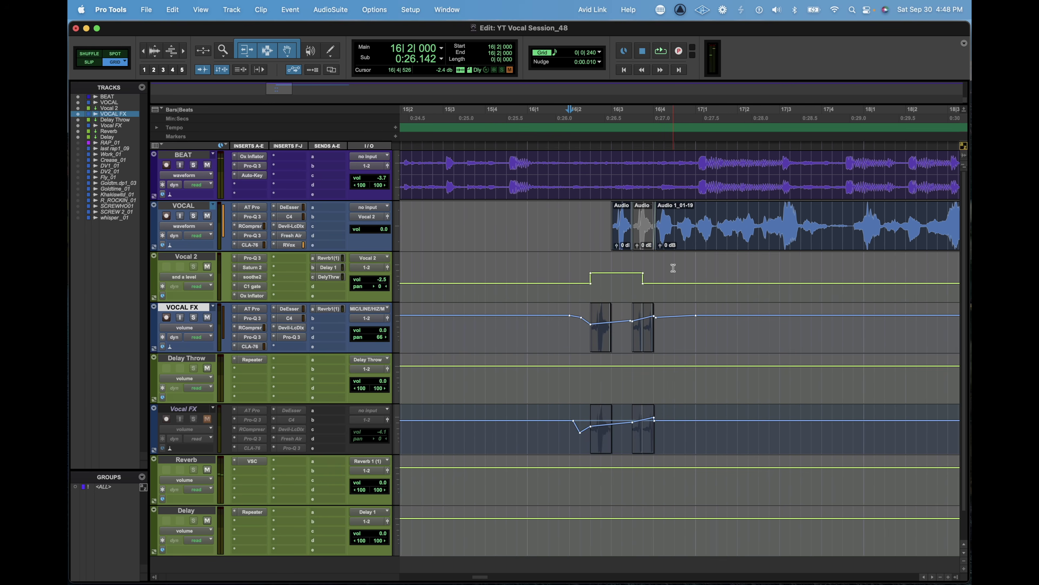
pyautogui.click(537, 232)
pyautogui.press('space')
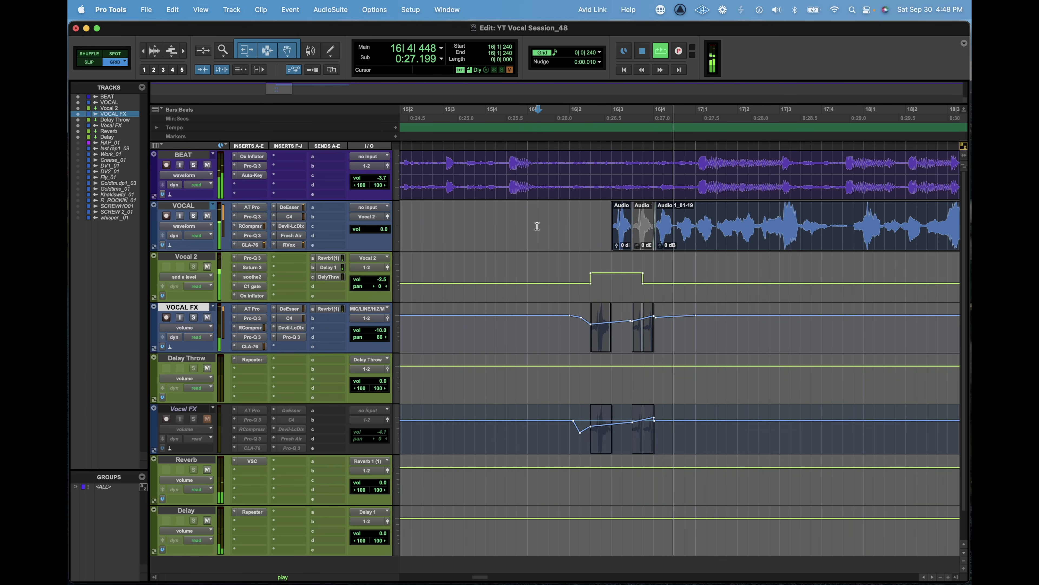
pyautogui.press('super+bracketleft')
pyautogui.press('super+bracketleft')
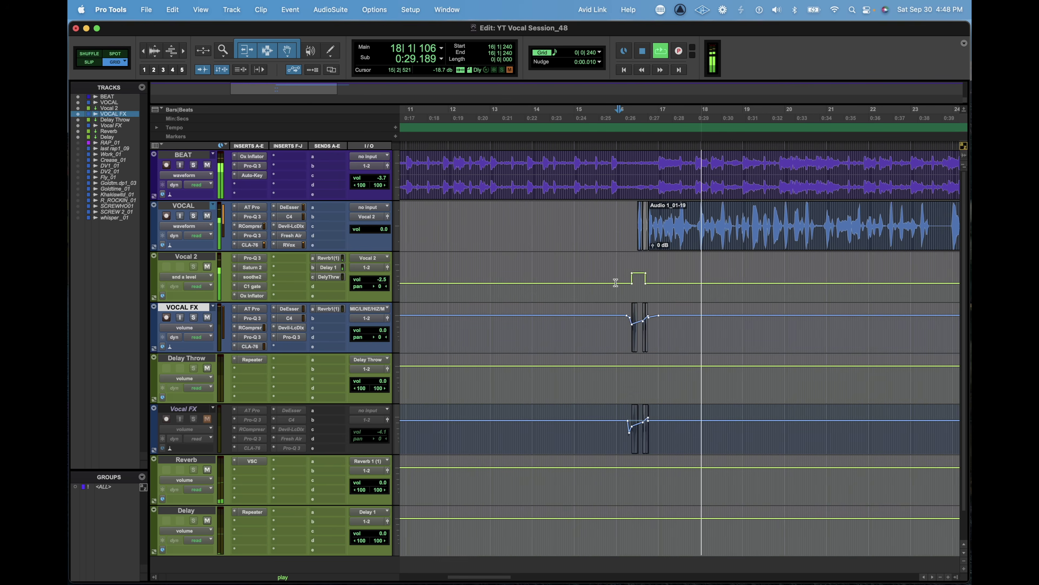
pyautogui.hscroll(5, 616, 283)
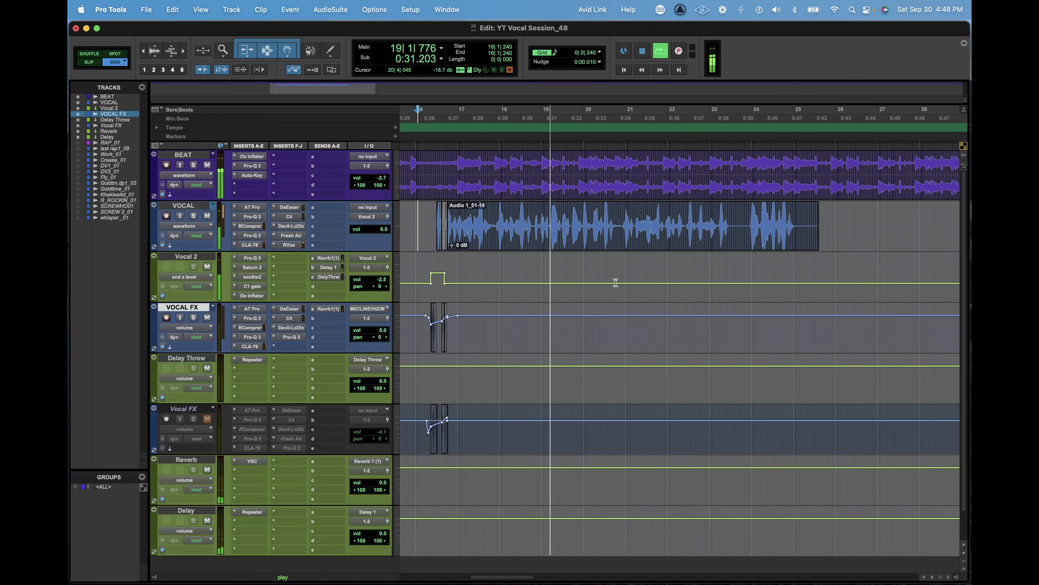
pyautogui.hscroll(-1, 626, 299)
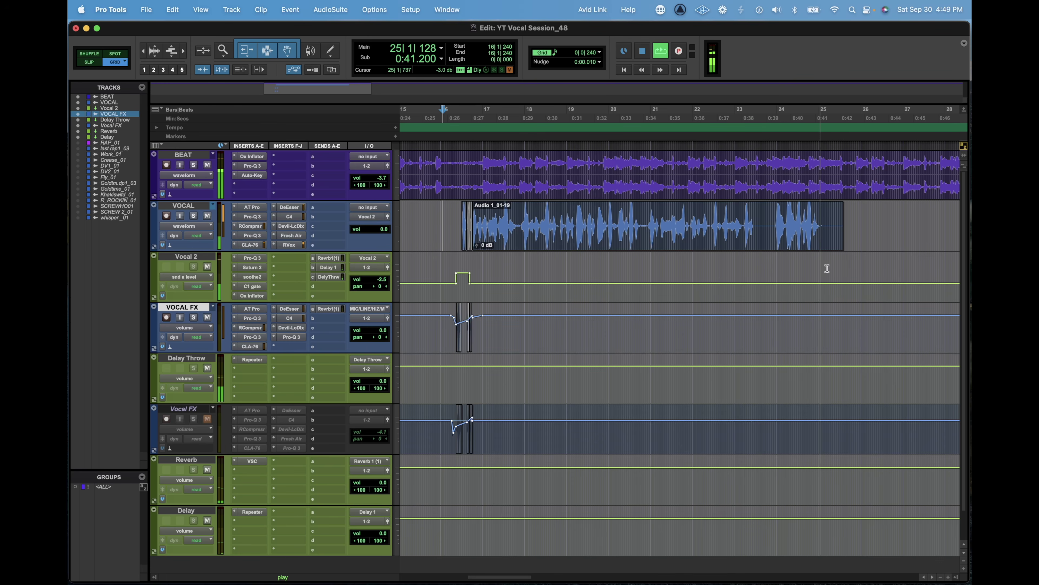
pyautogui.hscroll(1, 825, 269)
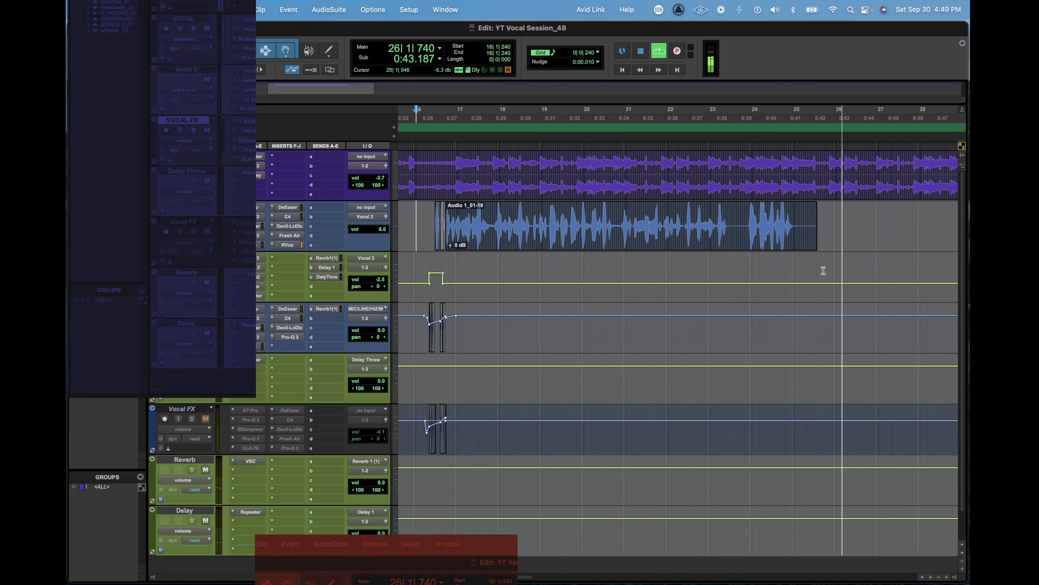